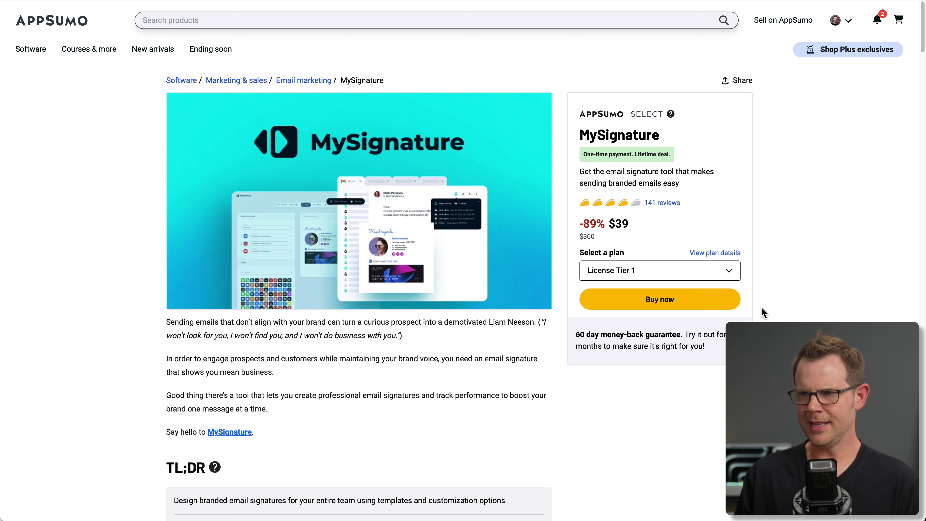
Scroll the AppSumo MySignature deal page to the Overview section and its intro video.
scroll(708, 427, down, 1)
scroll(710, 432, down, 10)
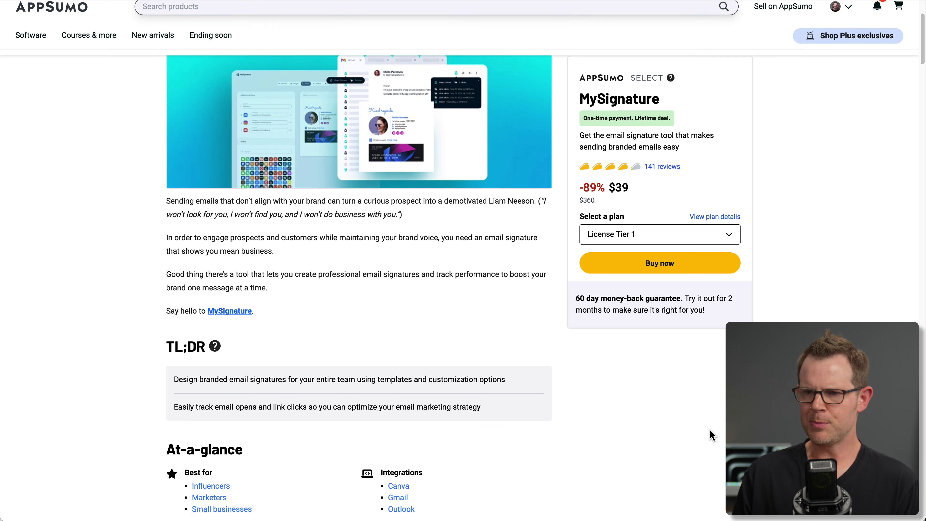
scroll(710, 437, down, 11)
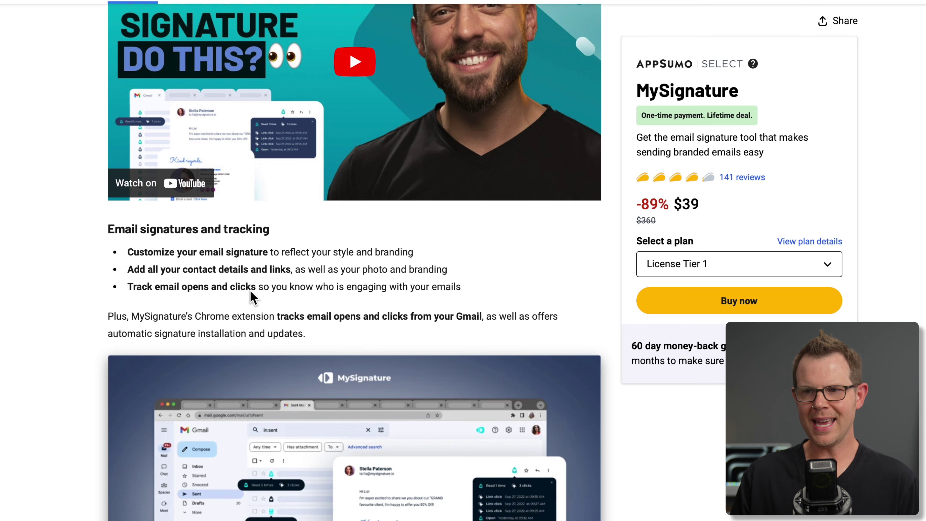
scroll(255, 303, up, 5)
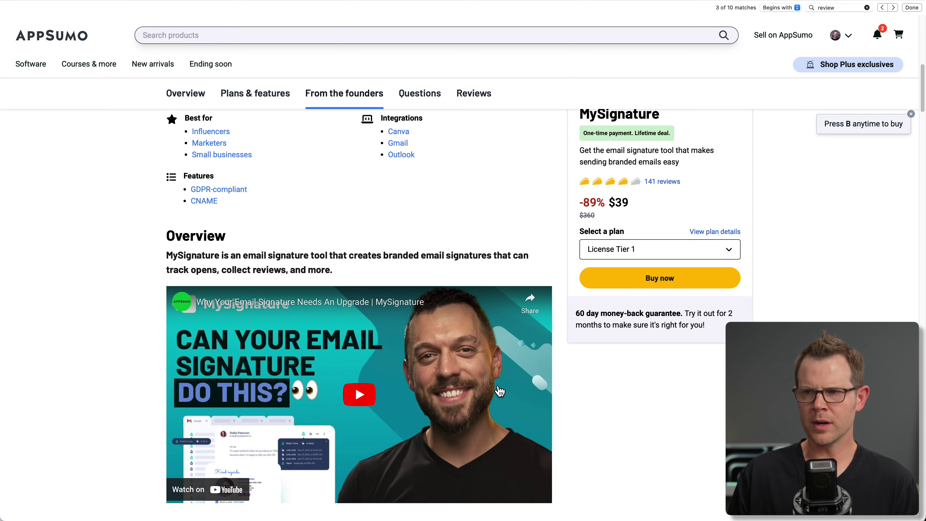
Jump to the plan details and scroll through the Plans & features list.
click(714, 233)
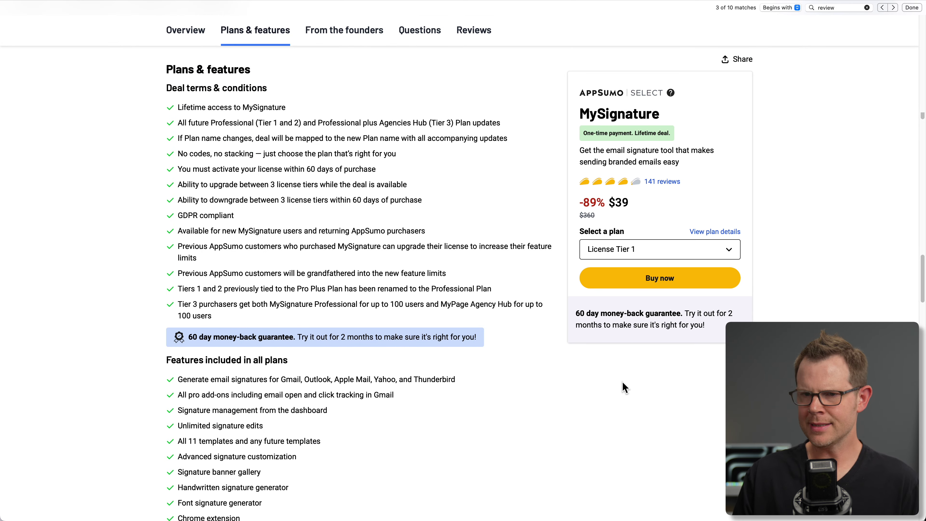
scroll(623, 382, down, 10)
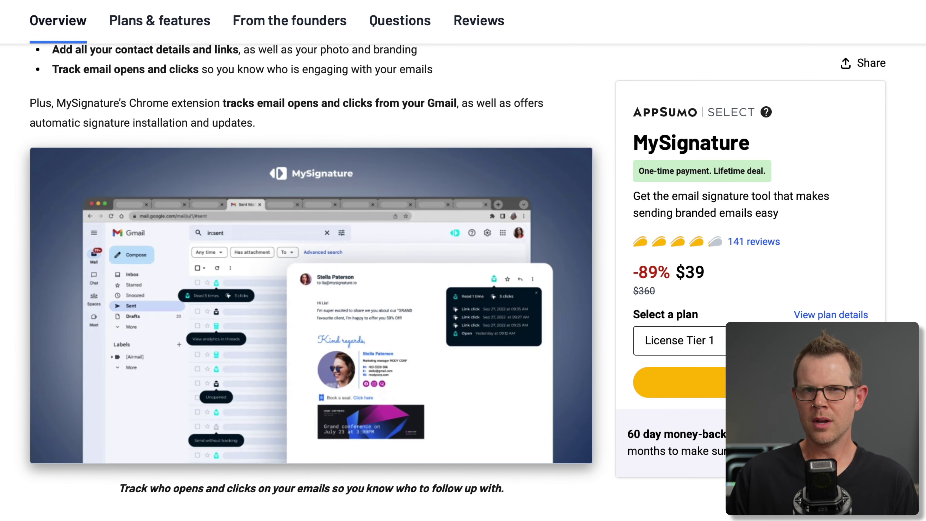
Choose License Tier 3 ($159) from the plan dropdown and buy it.
scroll(98, 132, down, 10)
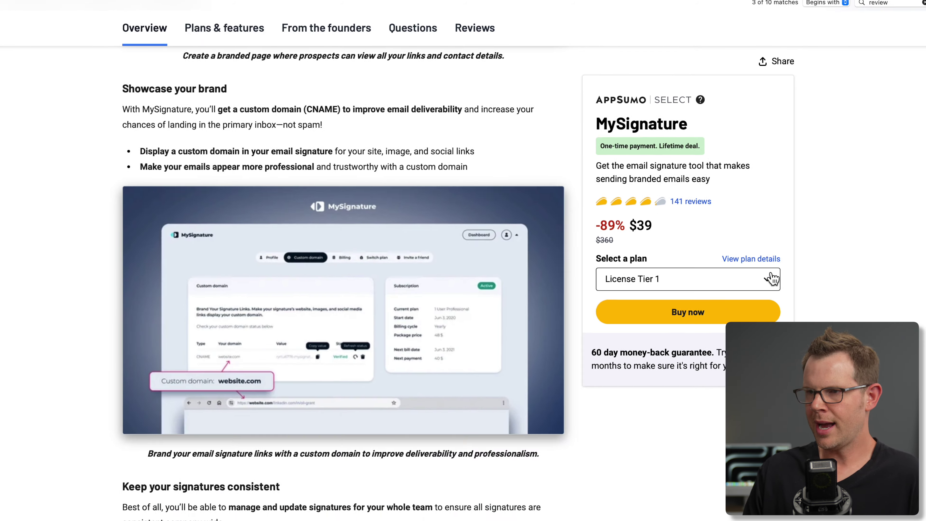
click(850, 346)
click(675, 312)
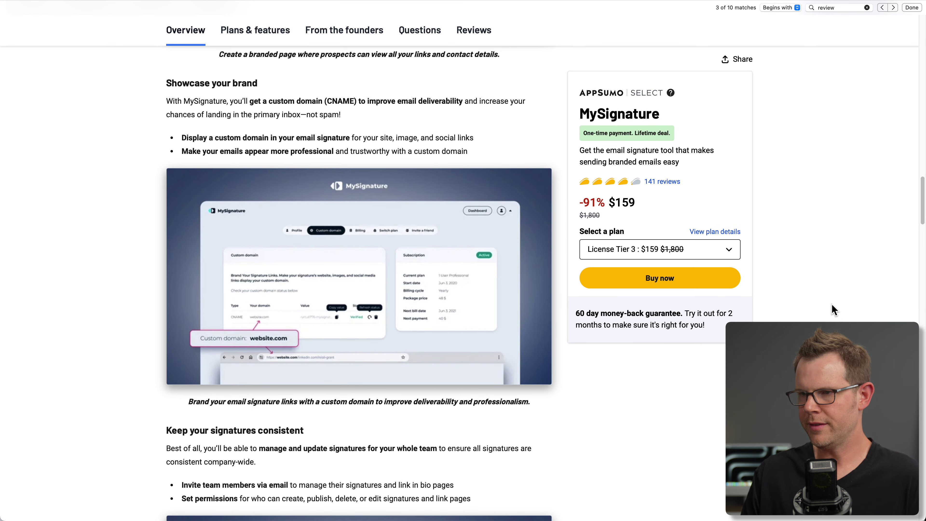
click(693, 284)
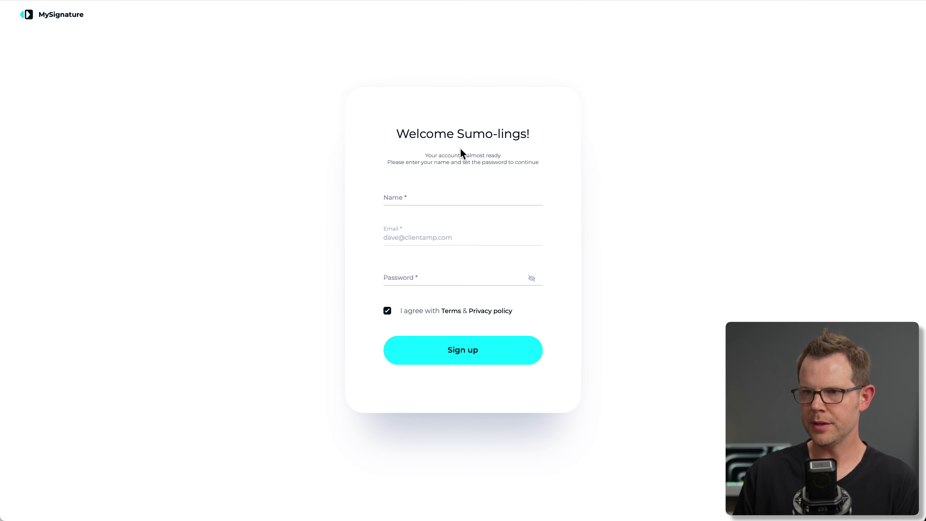
Enter the account name and password on the Welcome Sumo-lings form and sign up.
click(431, 200)
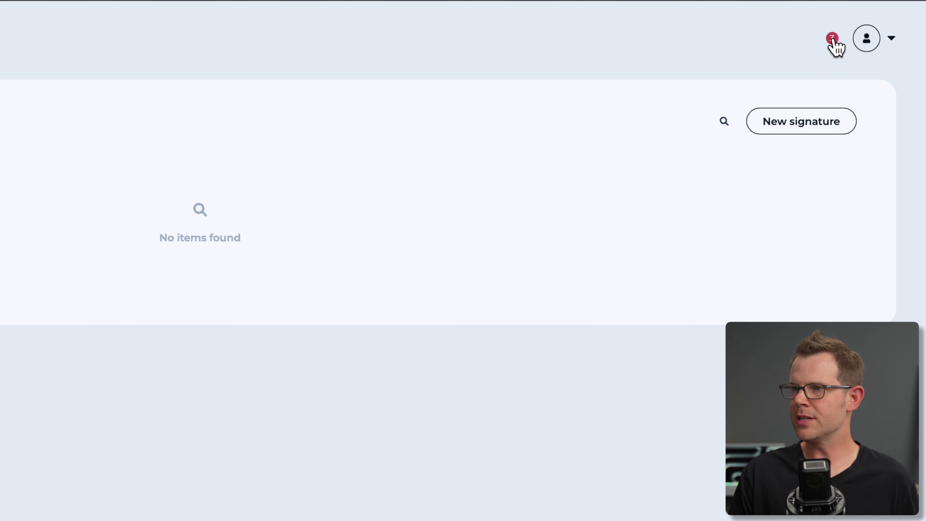
Check the product-update notifications, then open the Custom domain tab in Account settings.
click(832, 39)
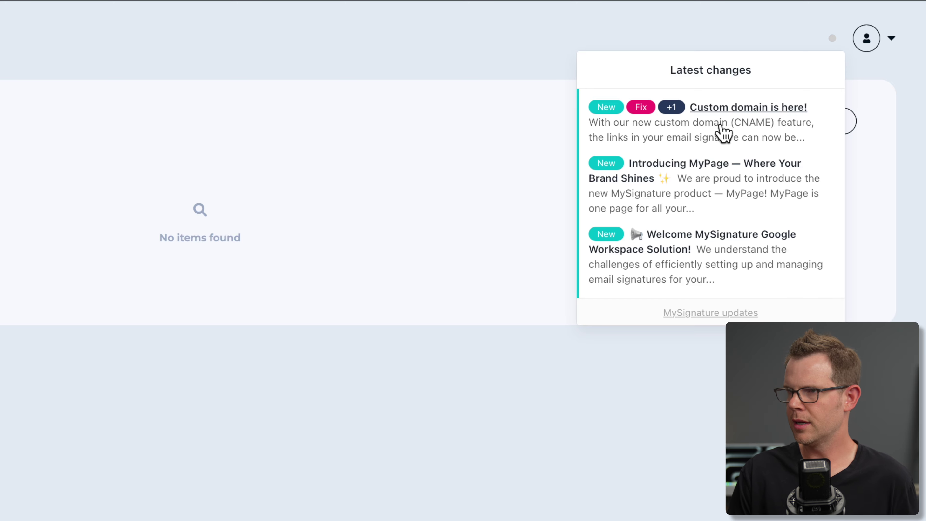
click(866, 38)
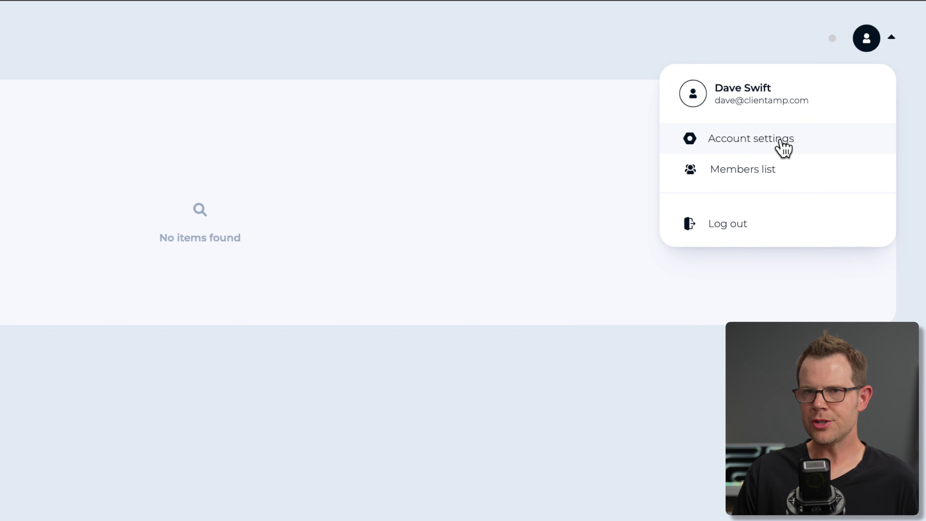
click(781, 142)
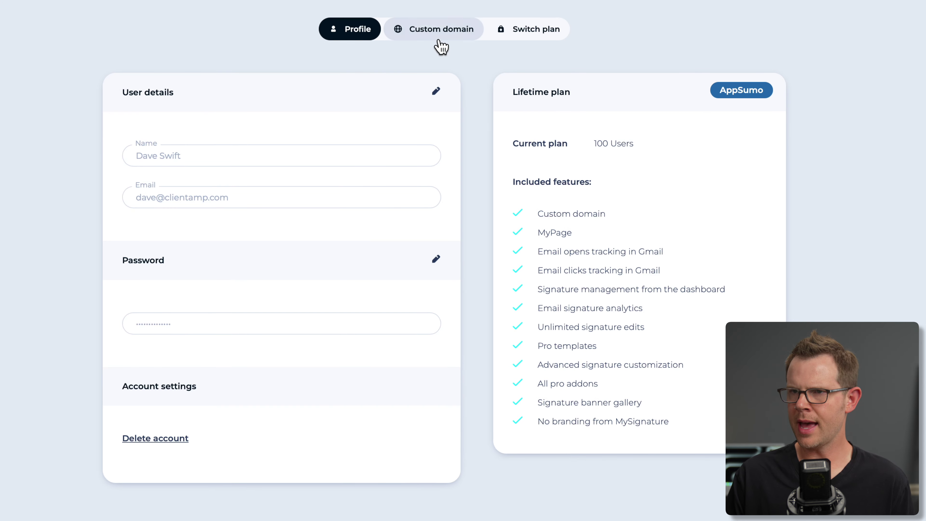
click(440, 44)
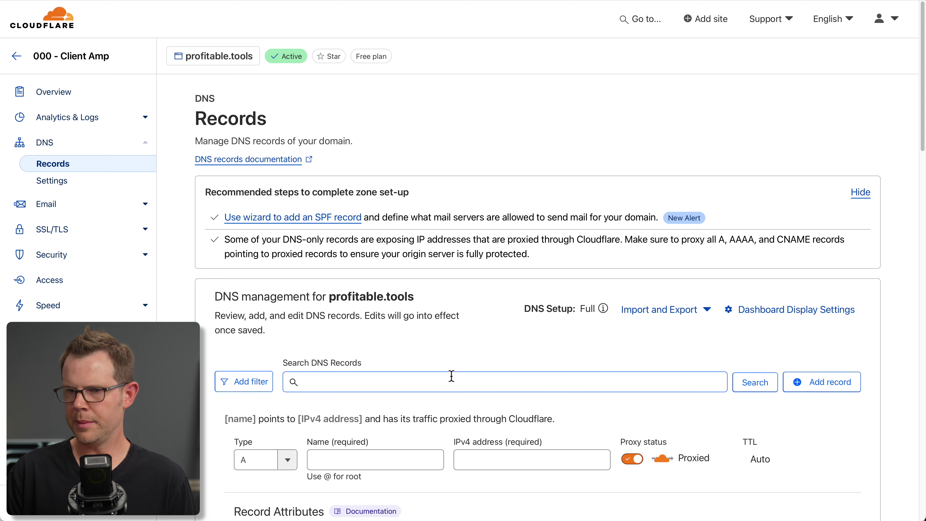
Save a DNS-only CNAME record named sig targeting cname.mysignature.io.
scroll(452, 375, down, 3)
click(263, 377)
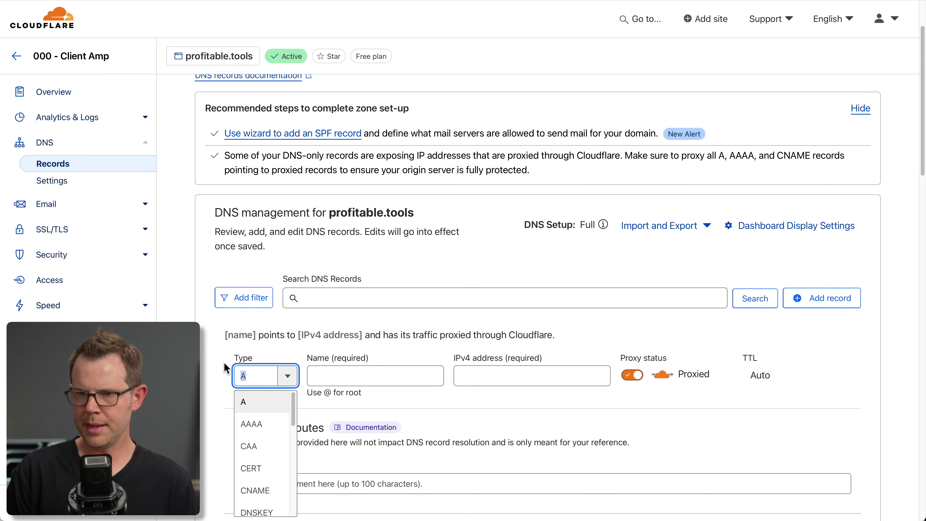
text(cname)
key(Tab)
text(sig)
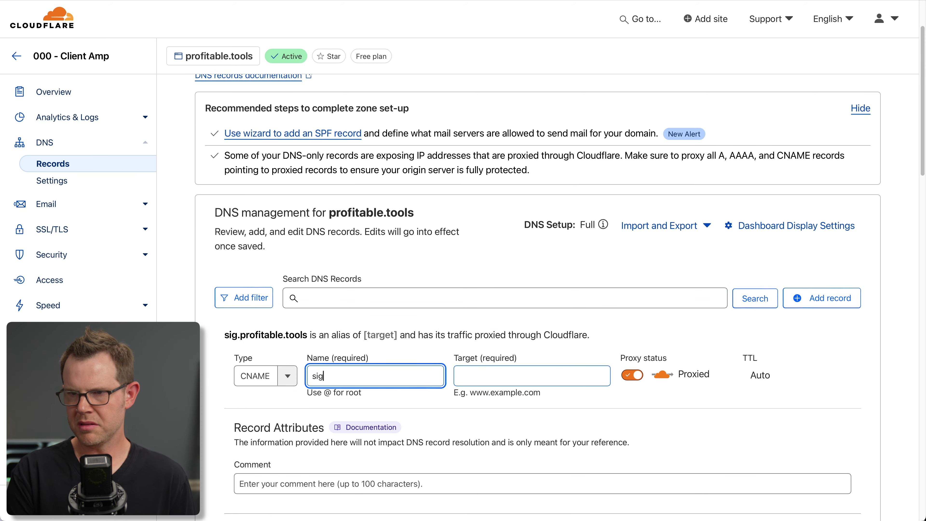
click(534, 379)
text(cname.mysignature.io)
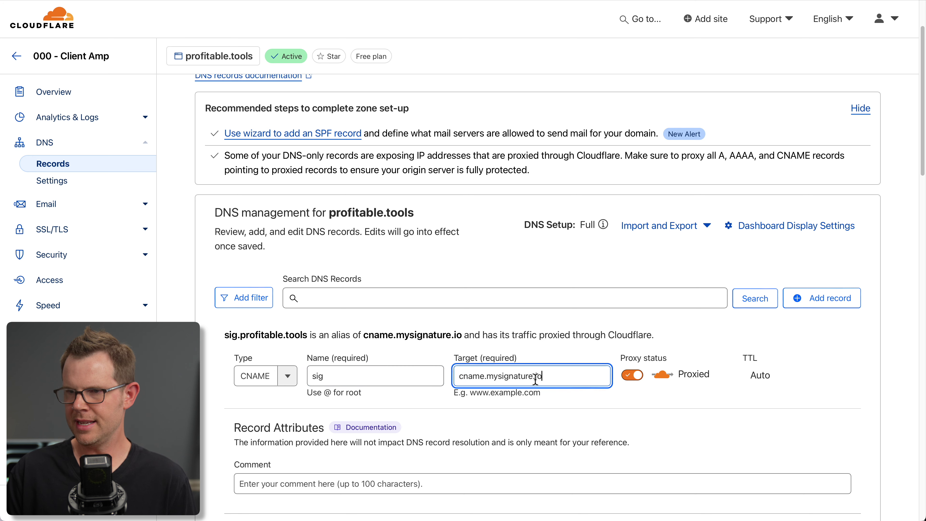
click(635, 380)
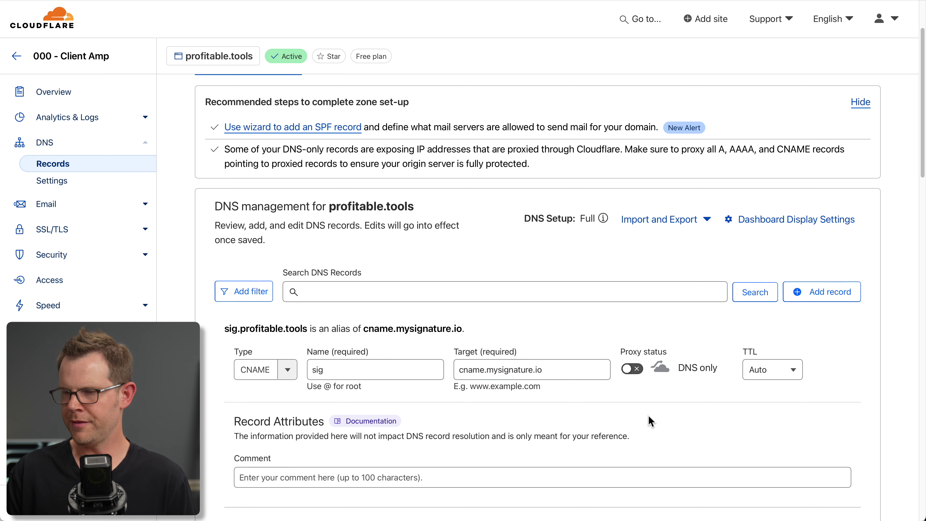
scroll(647, 424, down, 2)
click(835, 455)
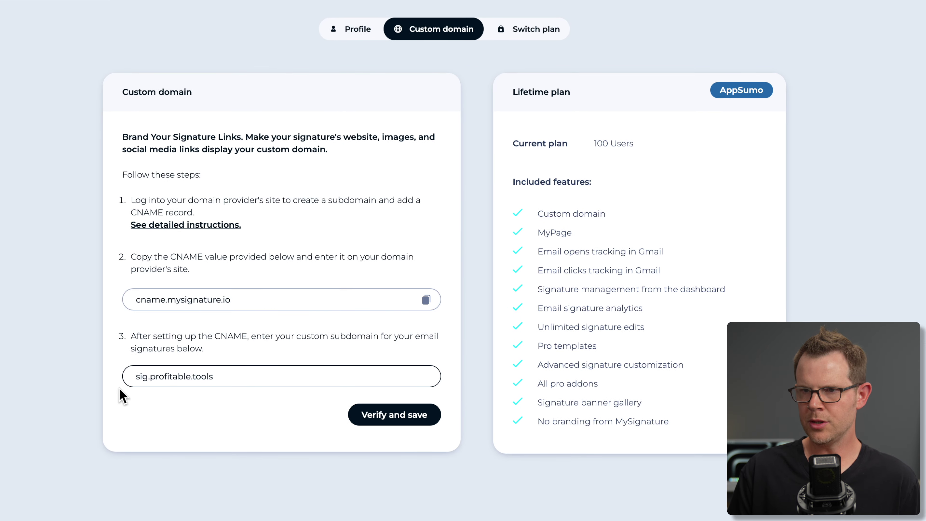
Verify and save sig.profitable.tools as the custom signature subdomain.
click(393, 417)
click(394, 418)
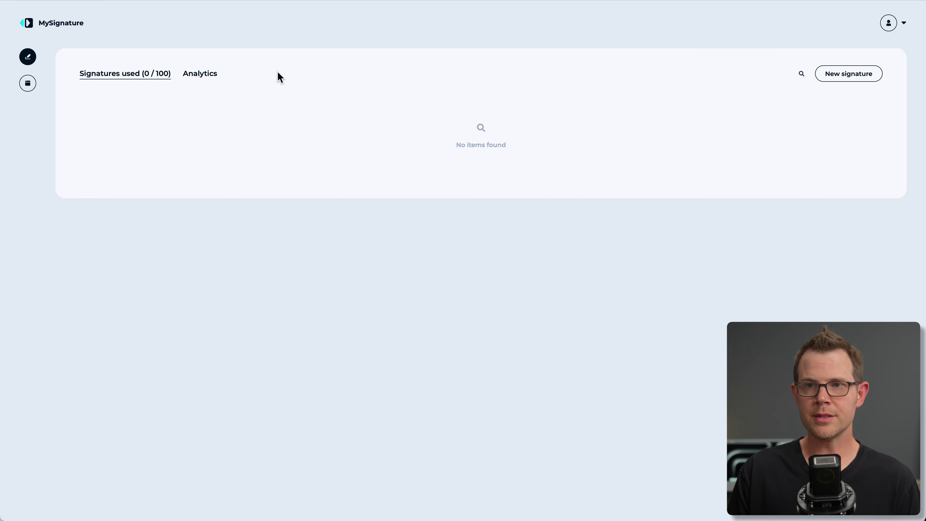
Create a new signature, browse the template gallery, and use the Real Estate Agent template.
click(850, 79)
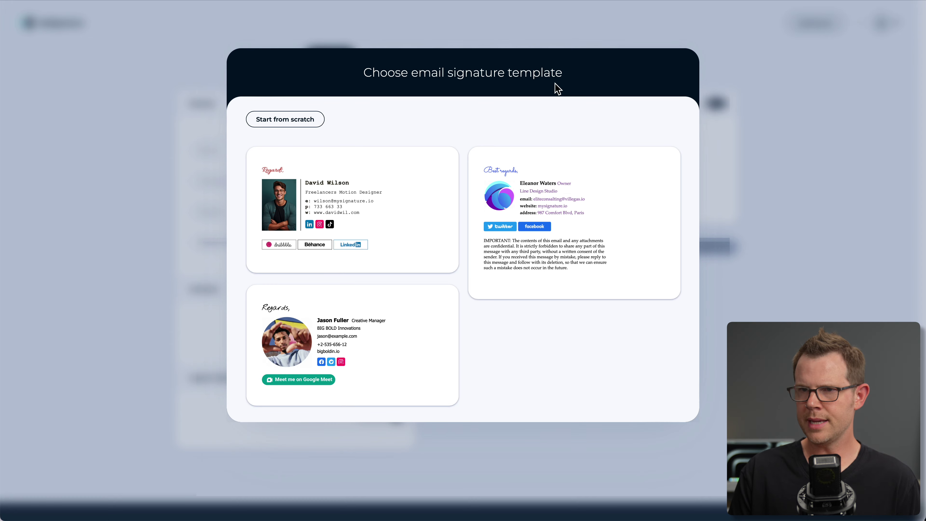
scroll(442, 285, down, 3)
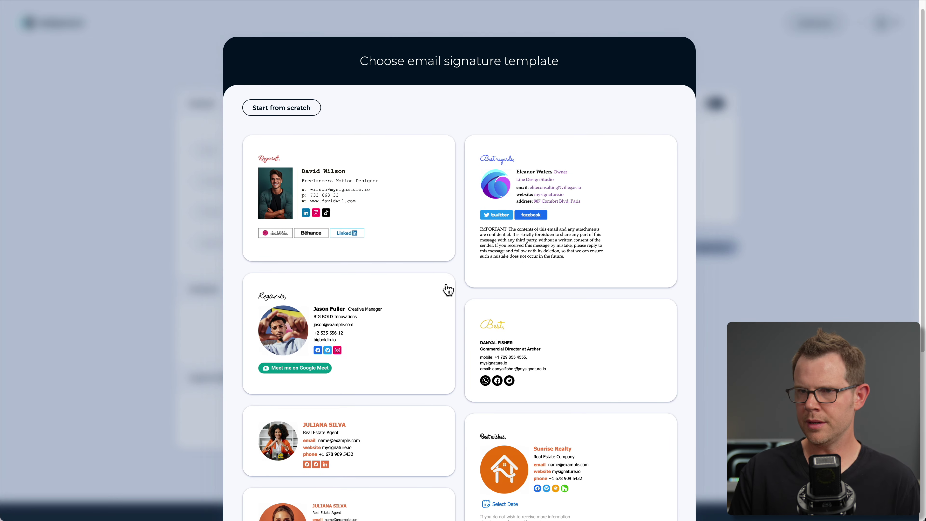
scroll(448, 289, down, 15)
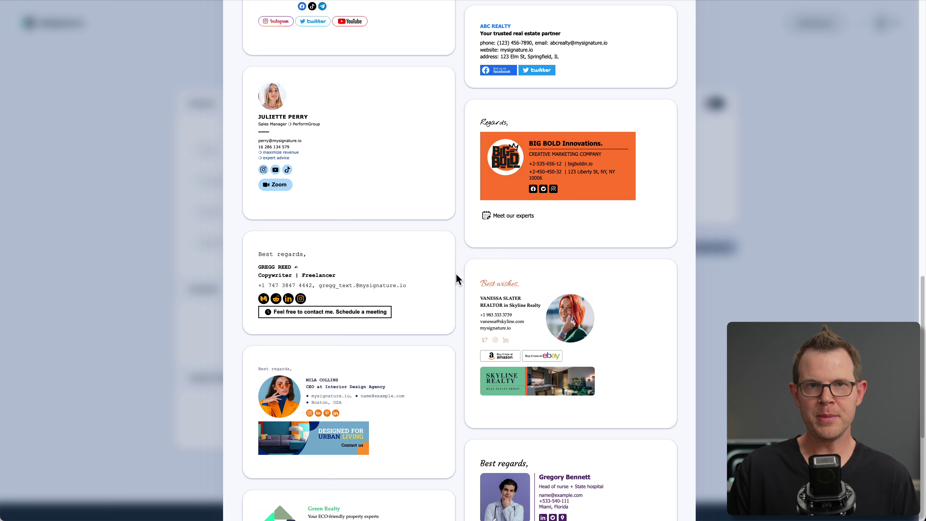
scroll(444, 303, down, 5)
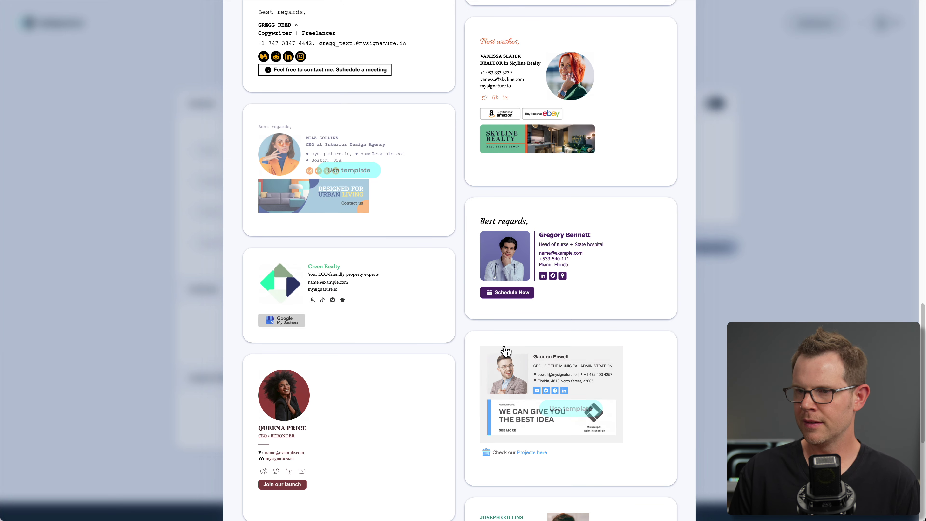
scroll(506, 351, up, 10)
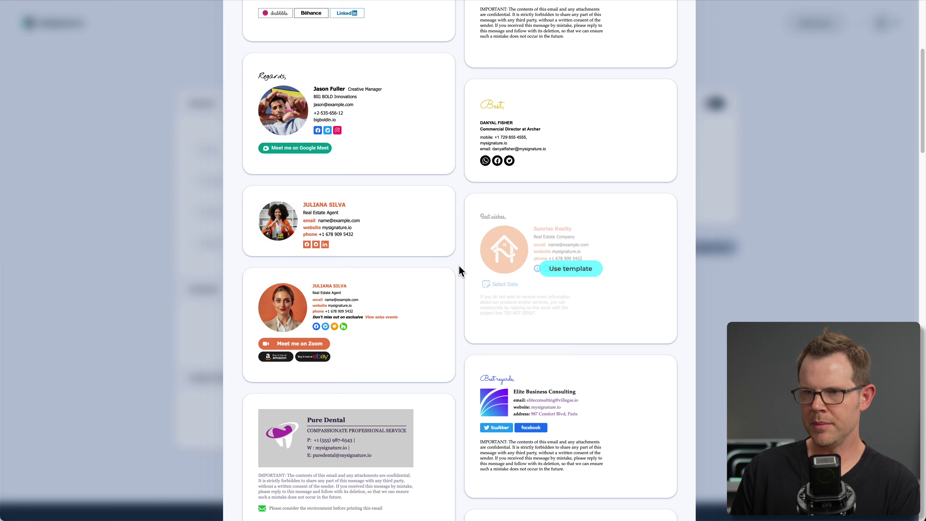
scroll(447, 361, down, 4)
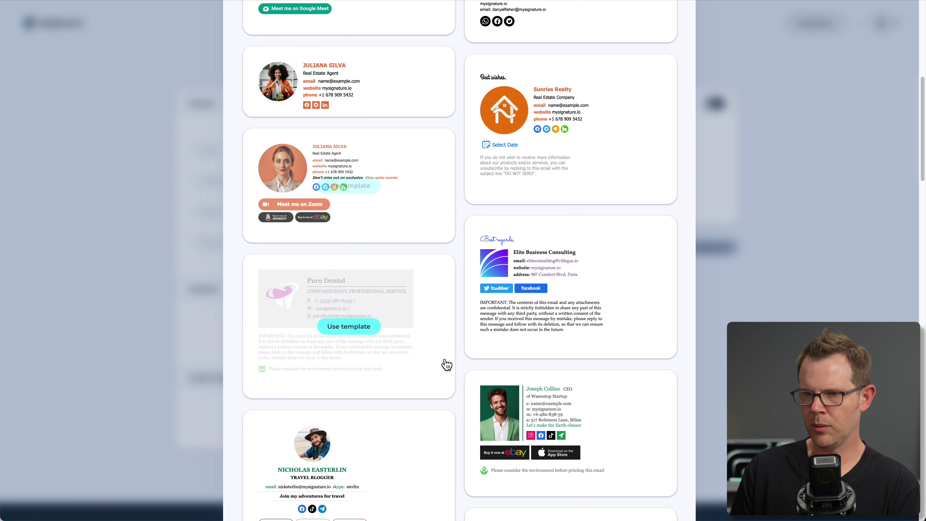
scroll(455, 401, down, 3)
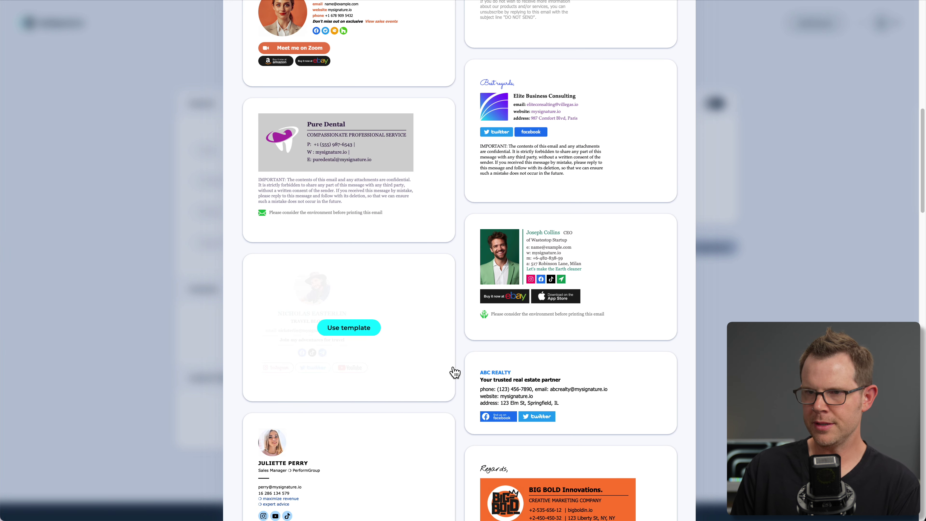
scroll(453, 371, up, 5)
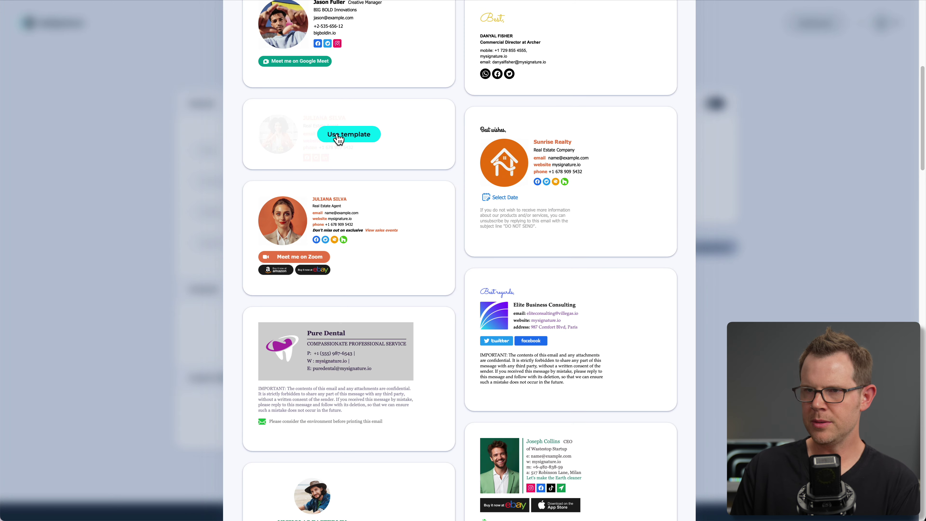
click(338, 136)
Replace the sample name, company and position, and leave the Department field empty.
click(263, 148)
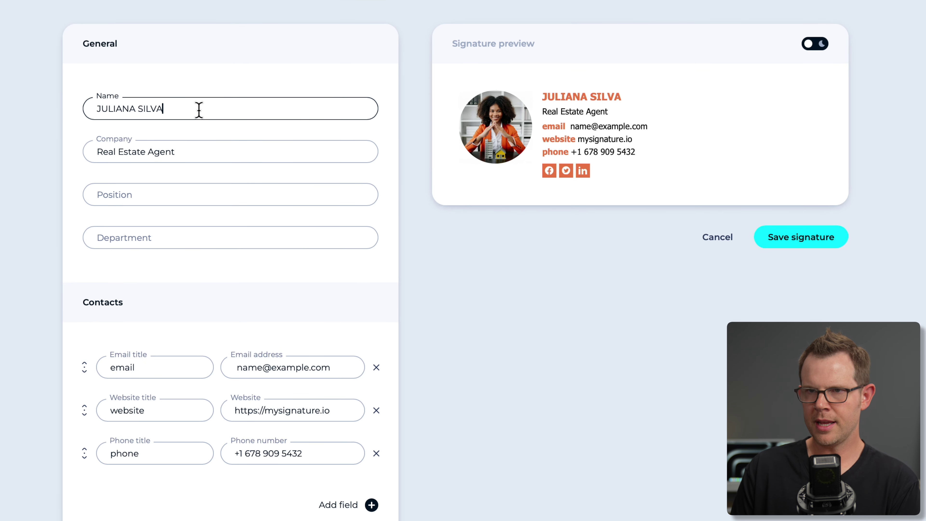
drag(199, 109, 89, 97)
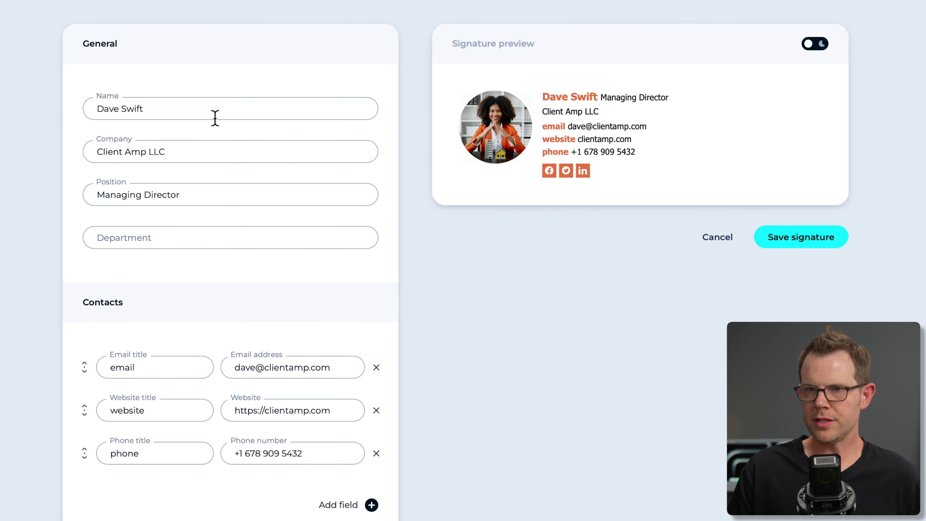
click(215, 113)
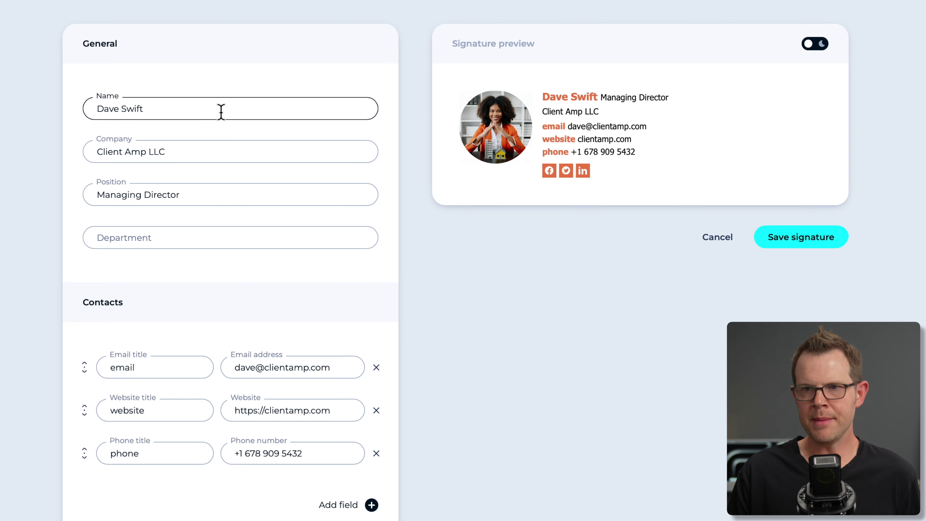
click(253, 147)
click(234, 192)
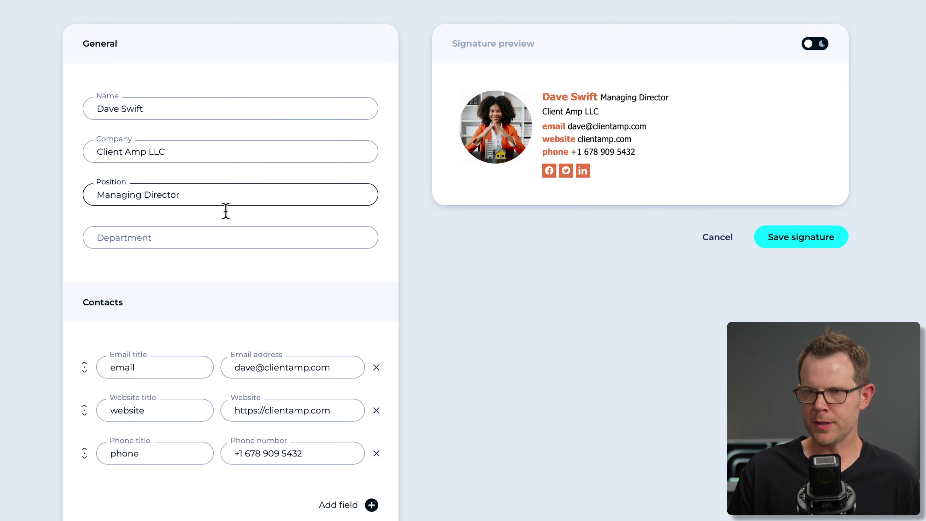
click(192, 240)
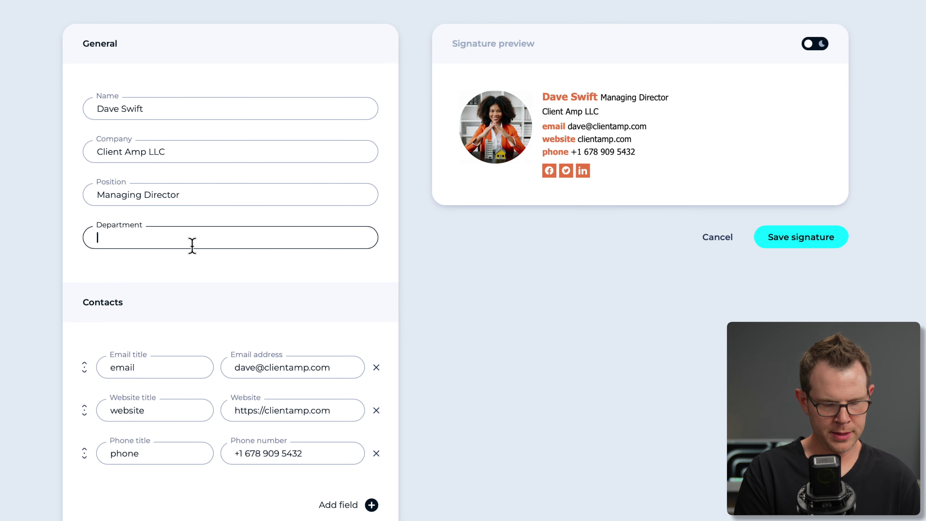
text(Design)
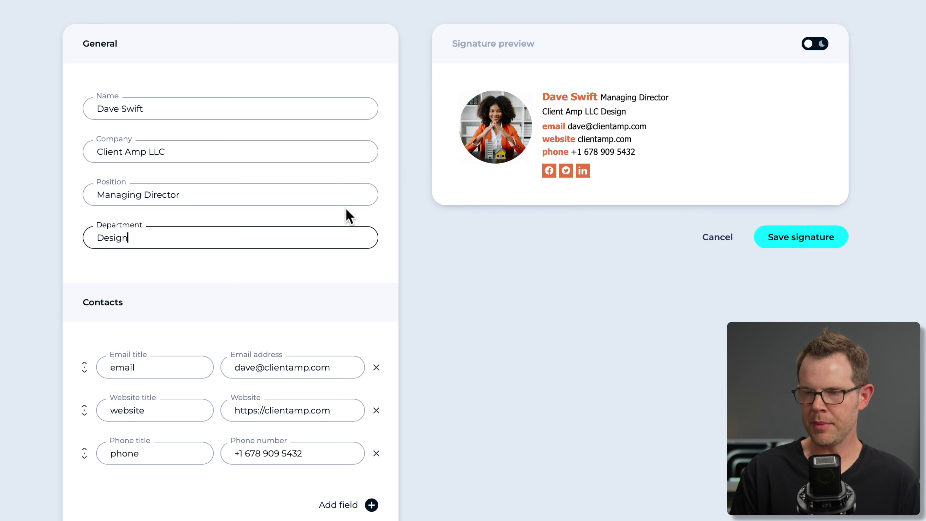
key(ctrl+a)
key(BackSpace)
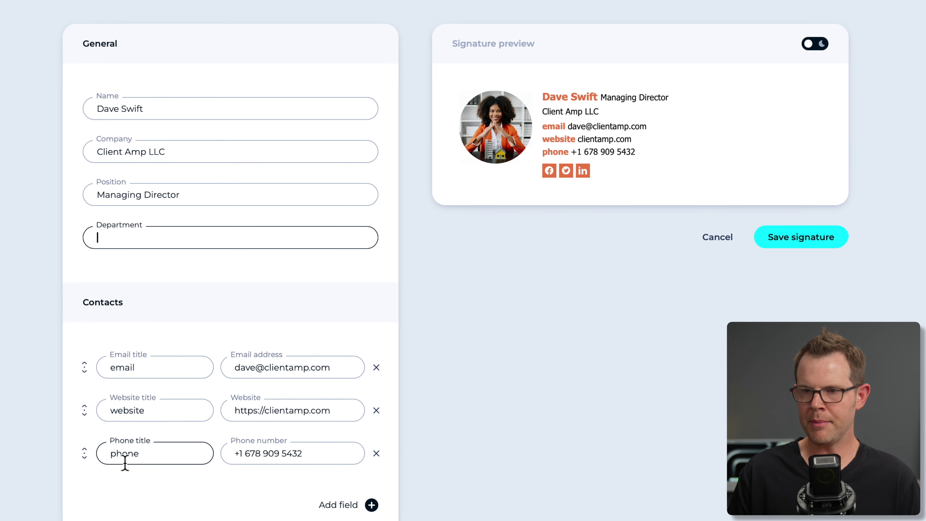
Add an Address contact line reading 555 Main St.
scroll(364, 485, down, 1)
scroll(366, 489, down, 3)
click(373, 403)
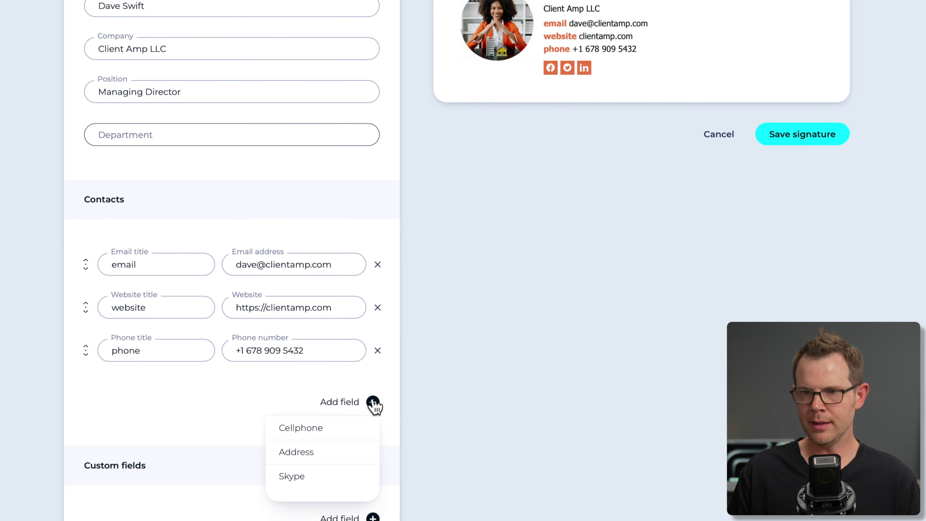
click(328, 453)
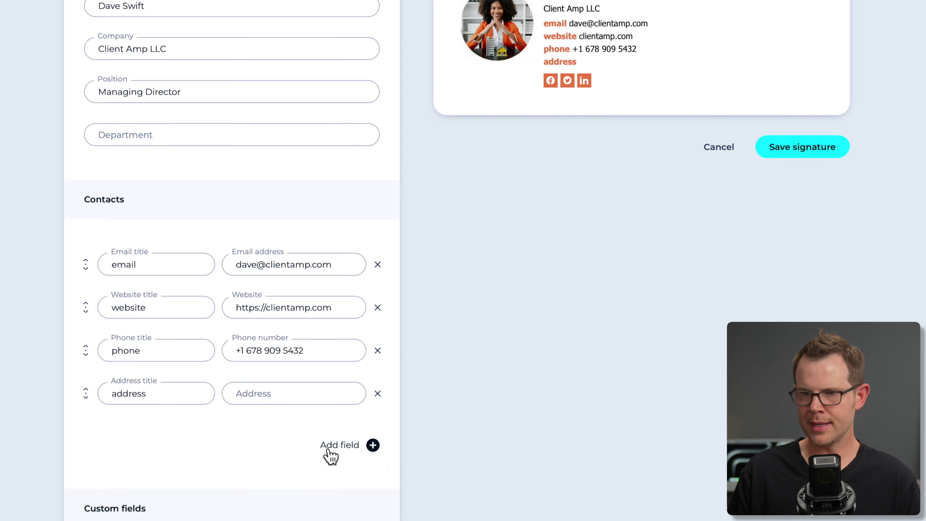
click(265, 393)
text(555)
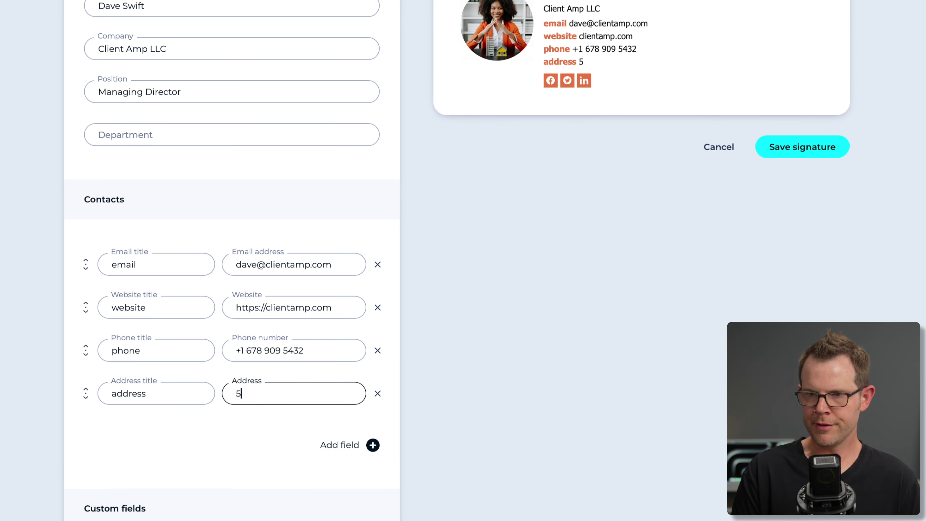
text( Main St.)
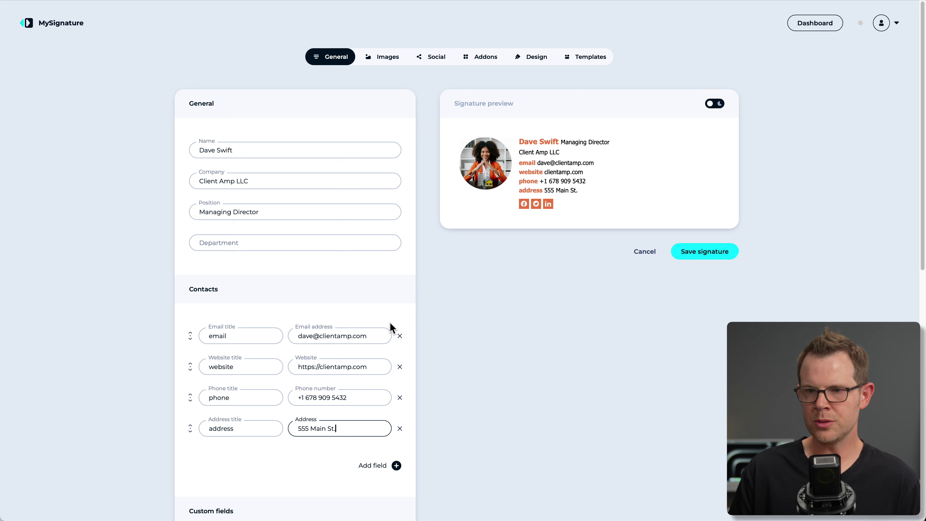
scroll(390, 326, down, 3)
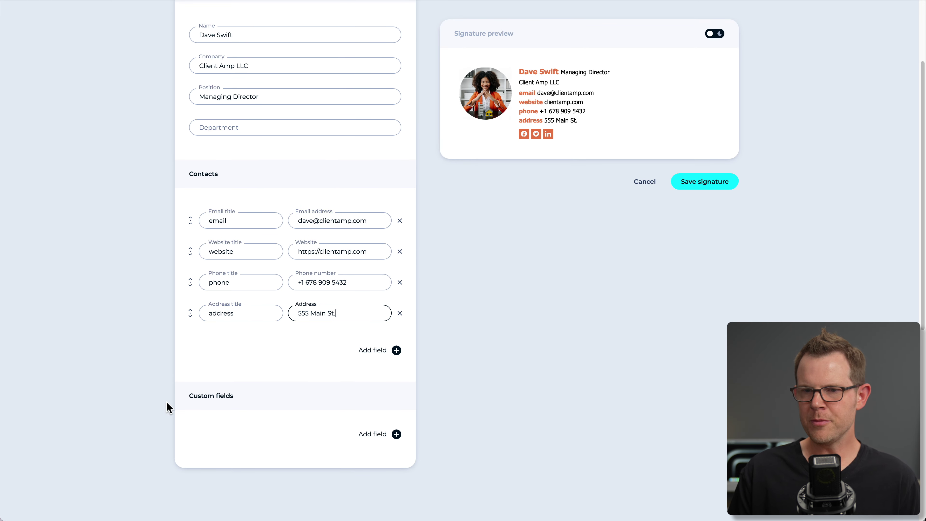
click(396, 434)
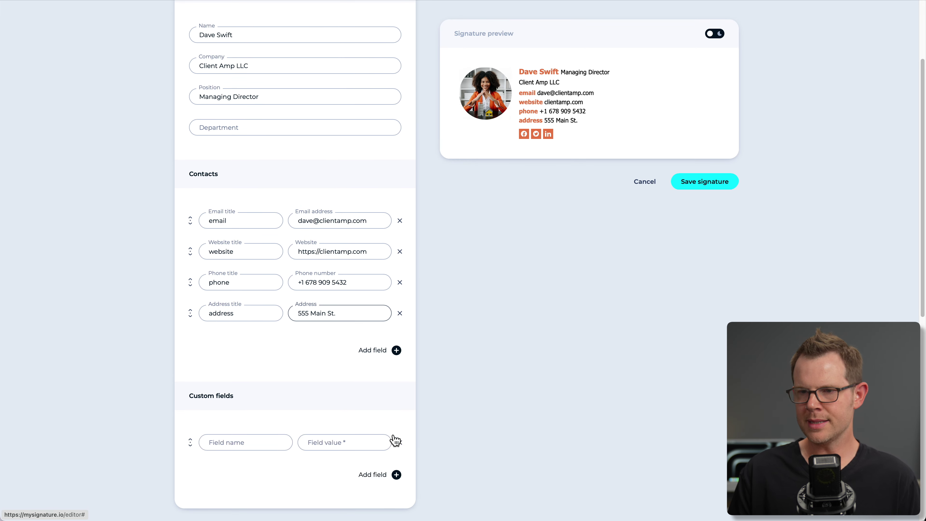
click(247, 441)
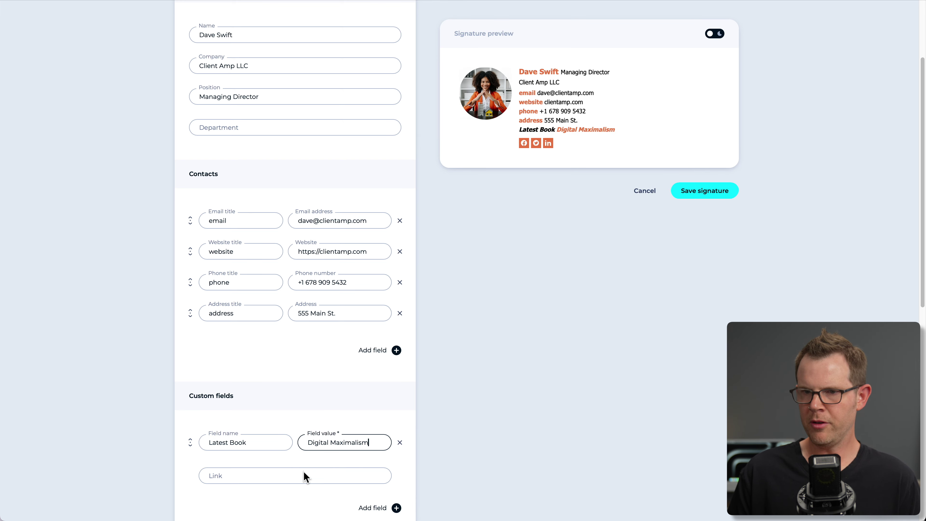
click(254, 475)
text(https://amazon.com)
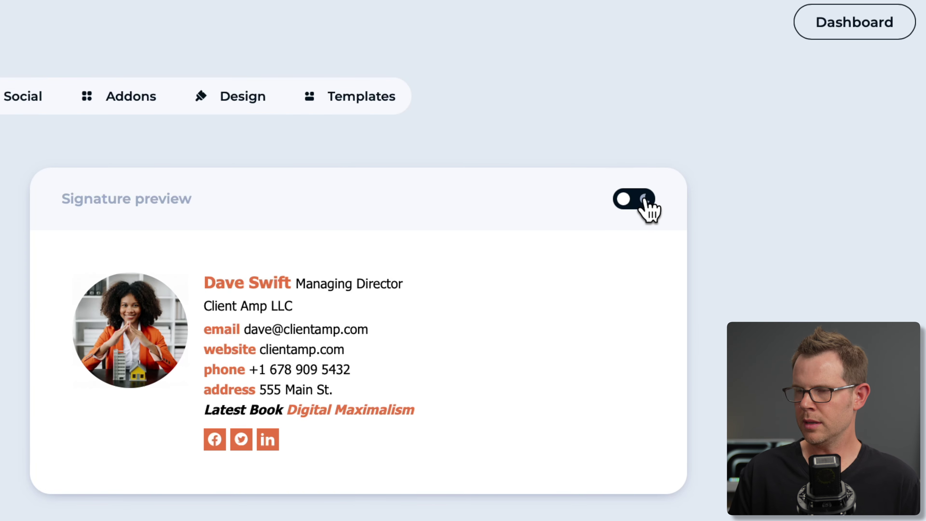
Toggle the signature preview to dark, back to light, and to dark again.
click(644, 200)
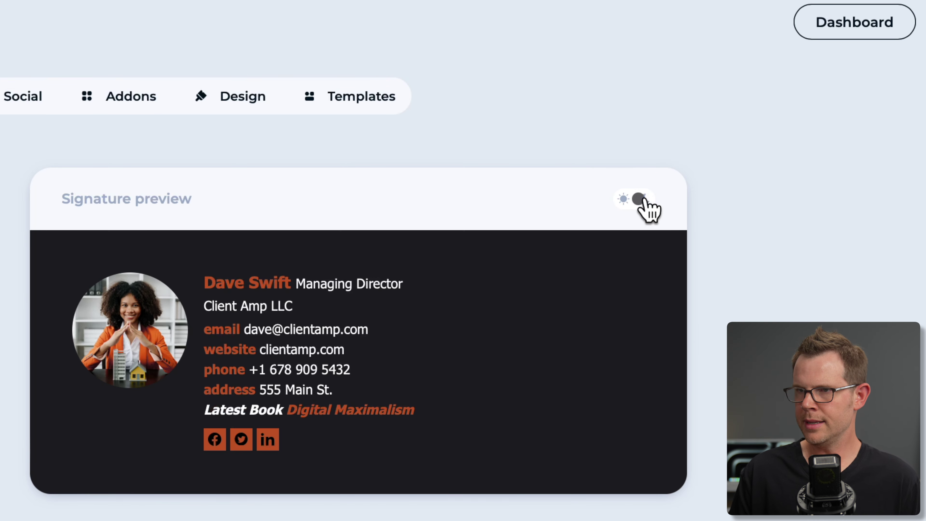
click(644, 200)
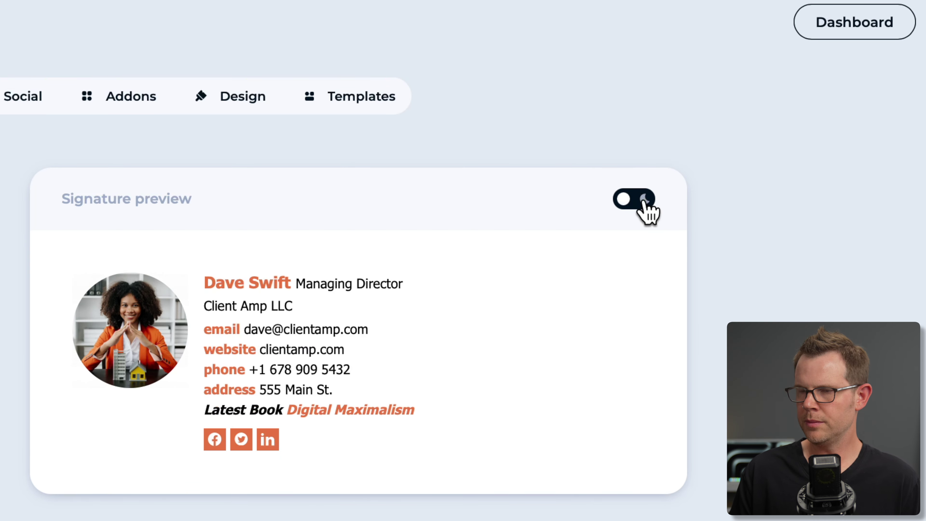
click(644, 201)
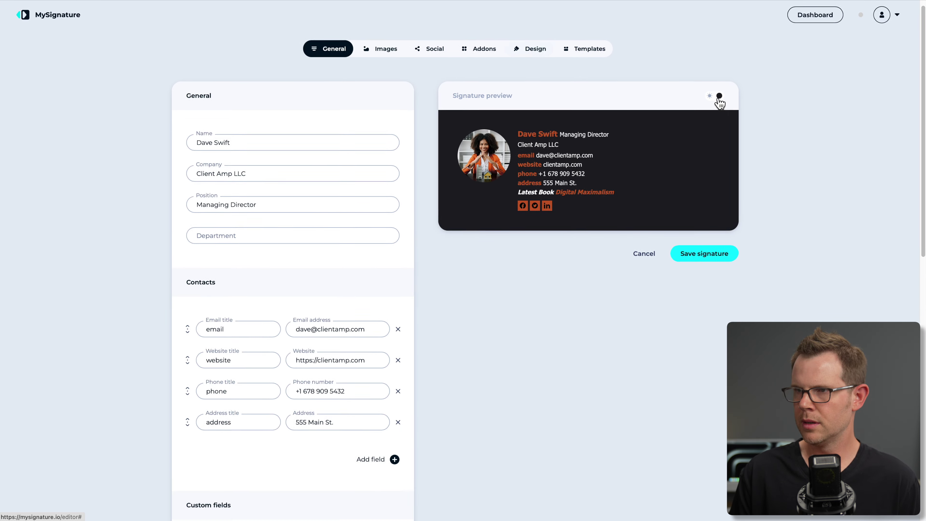
Return the preview to light mode, try a rectangular photo crop, then remove it.
click(718, 98)
click(390, 50)
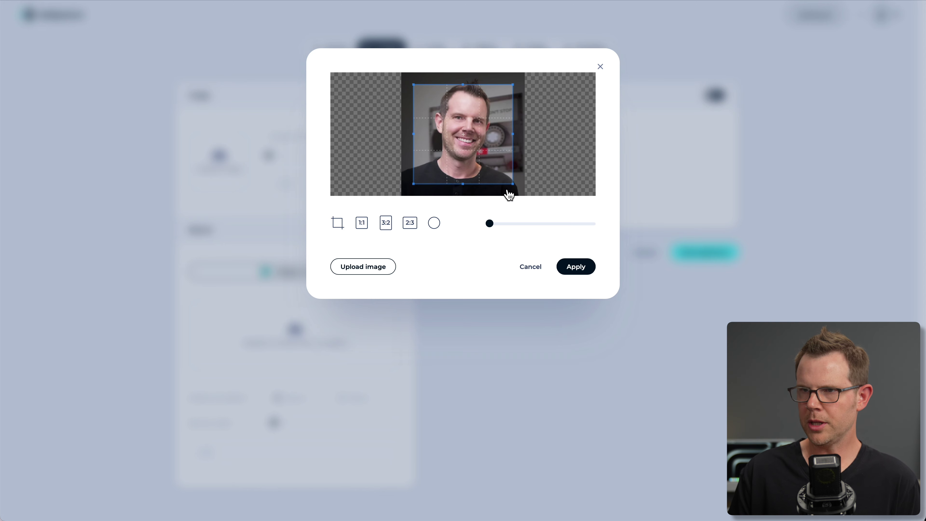
drag(473, 154, 462, 142)
drag(500, 172, 531, 197)
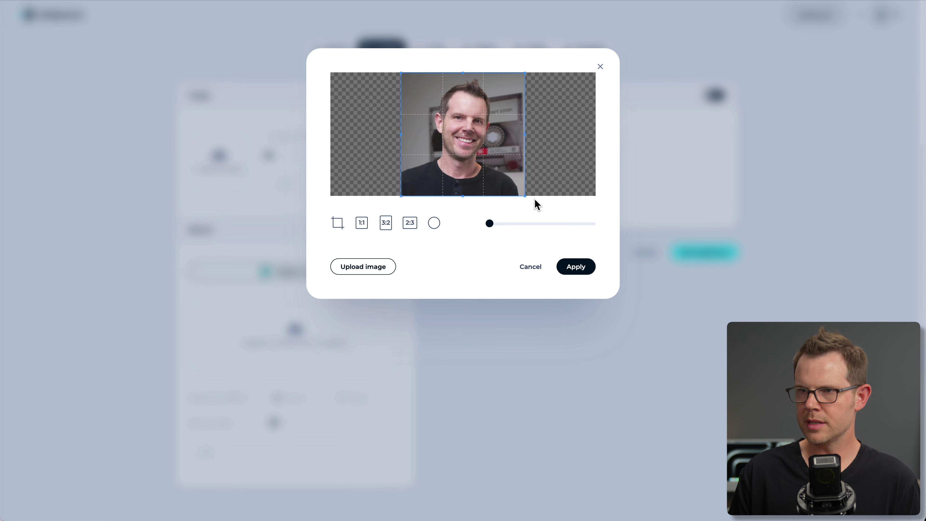
click(582, 271)
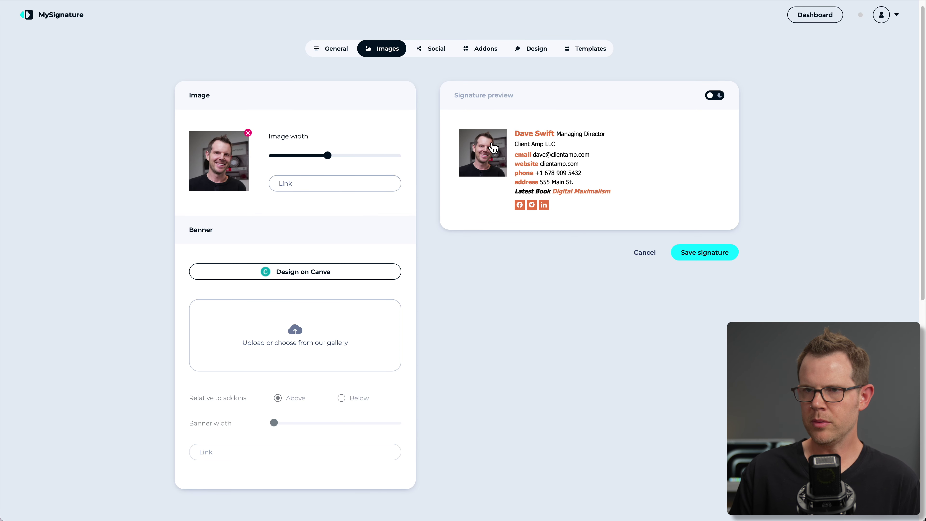
click(247, 132)
click(230, 153)
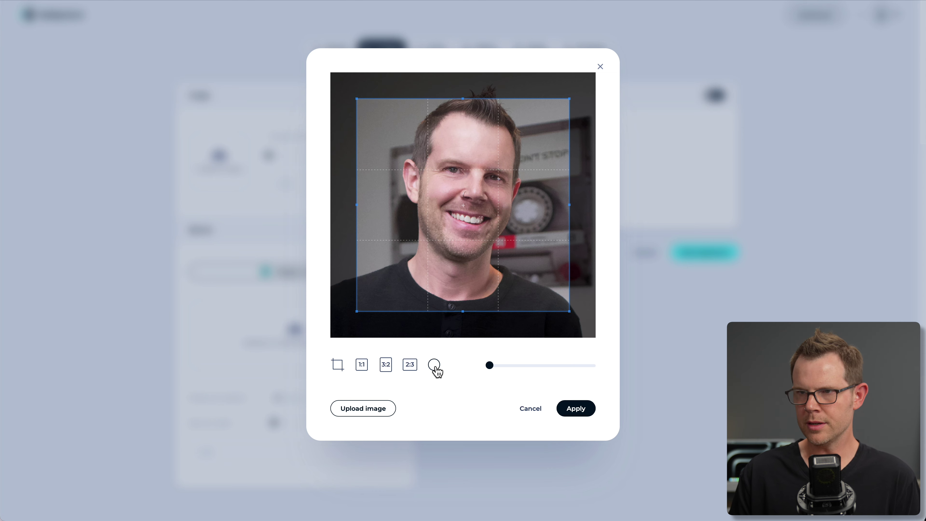
click(435, 367)
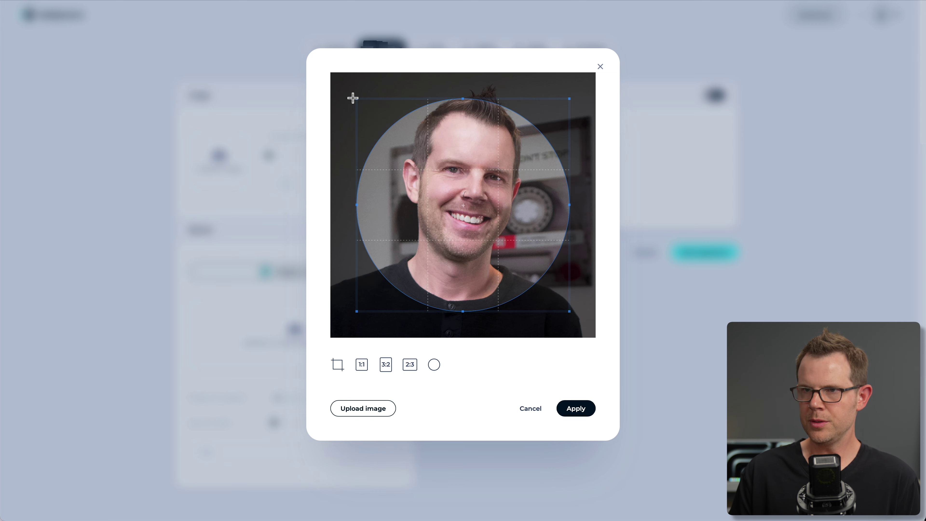
drag(353, 97, 312, 58)
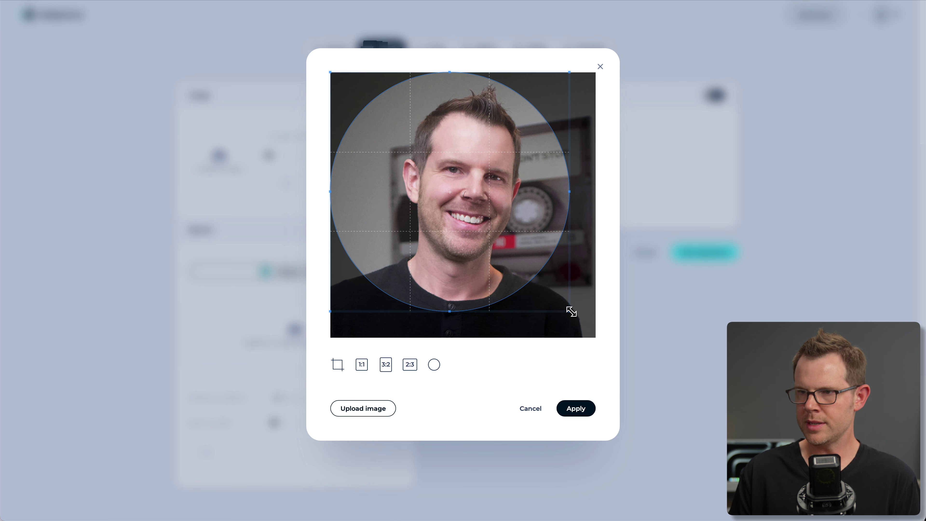
drag(571, 311, 626, 363)
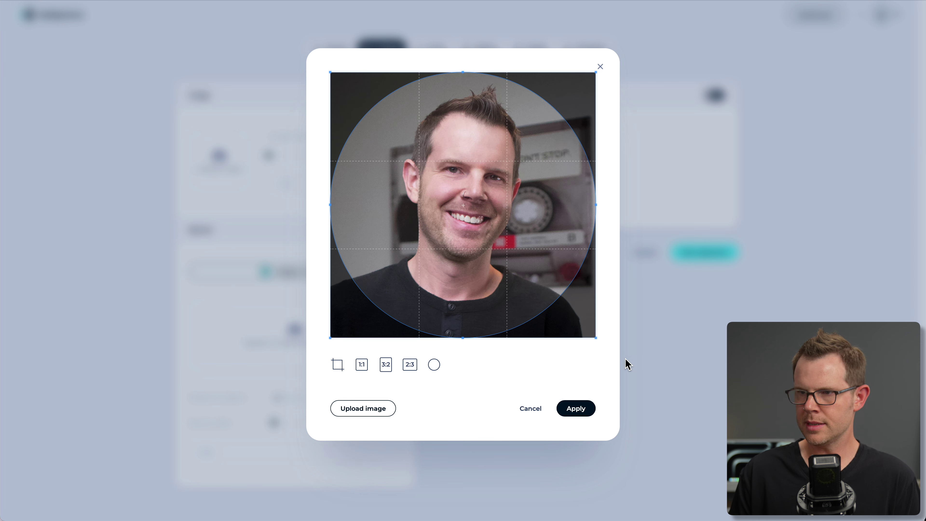
click(576, 408)
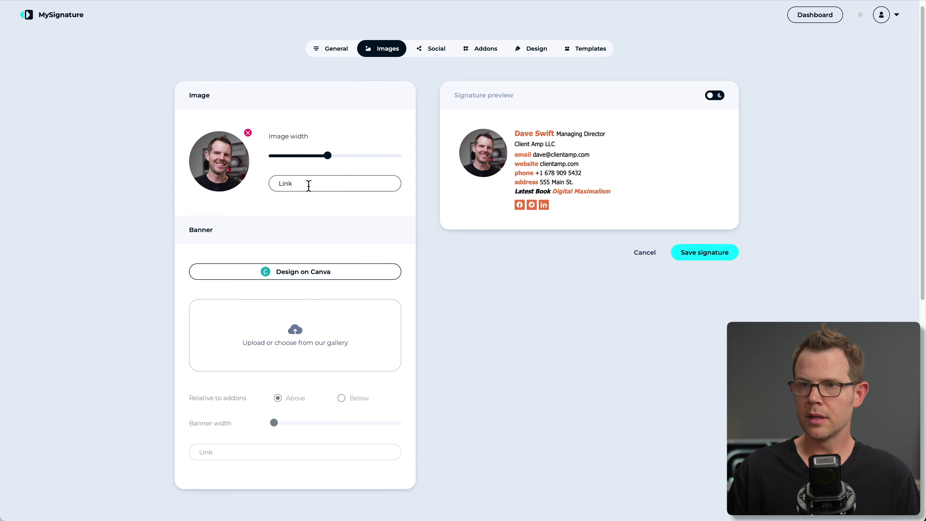
click(347, 189)
text(https://clienta)
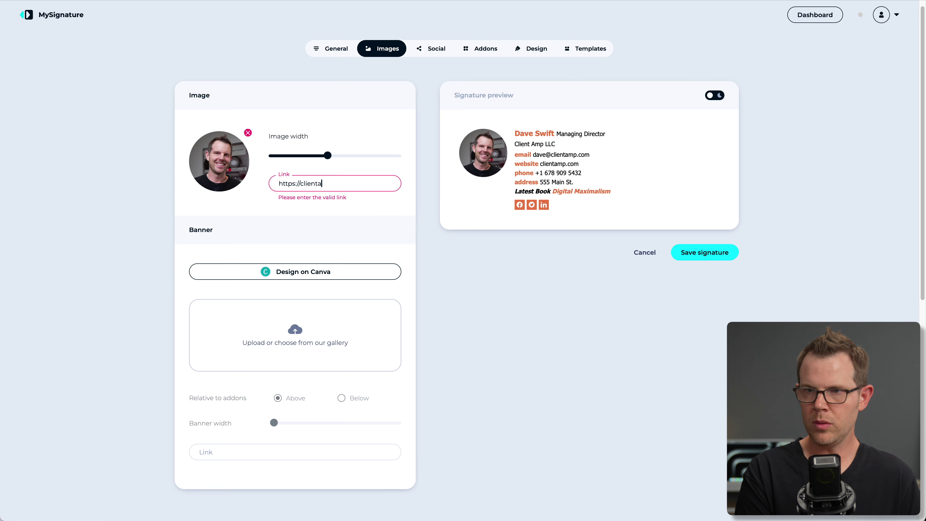
text(mp.com)
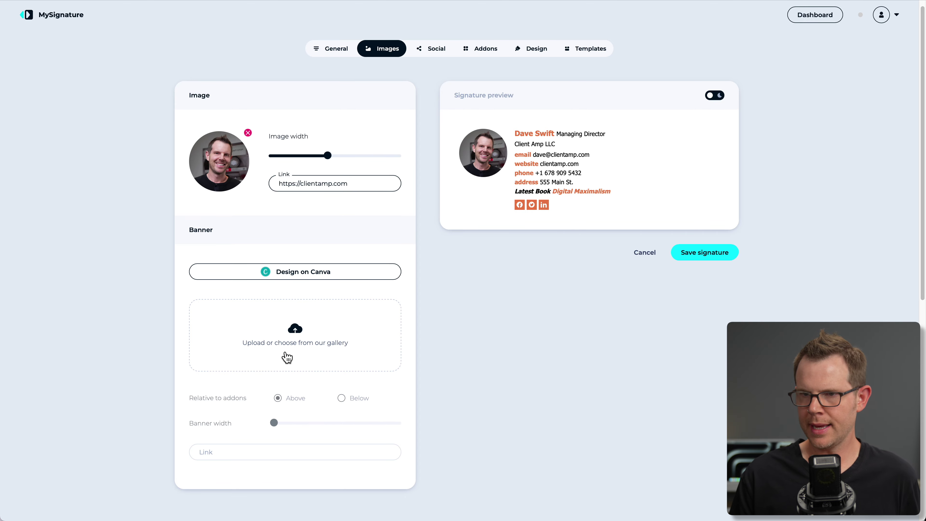
Add the 'Give us a call' banner from the gallery, cropped to its full size.
click(287, 333)
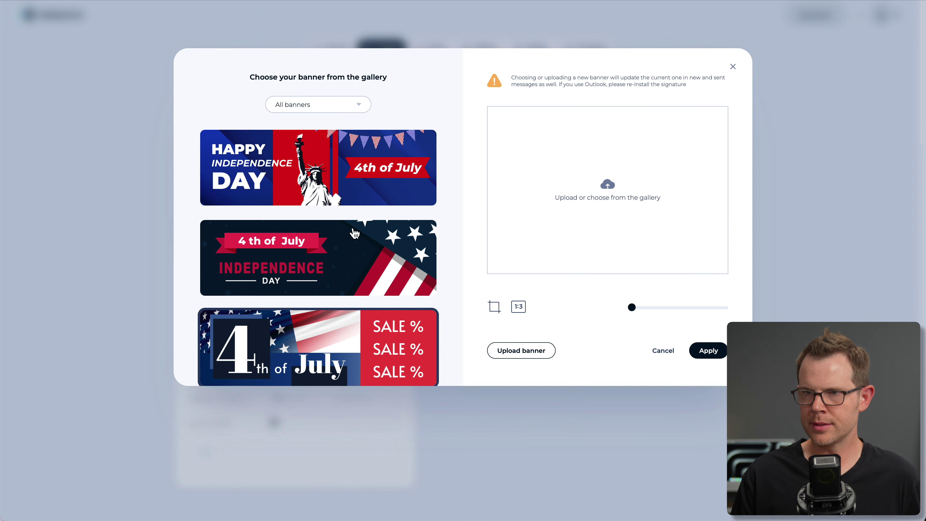
scroll(328, 299, down, 3)
scroll(348, 298, down, 10)
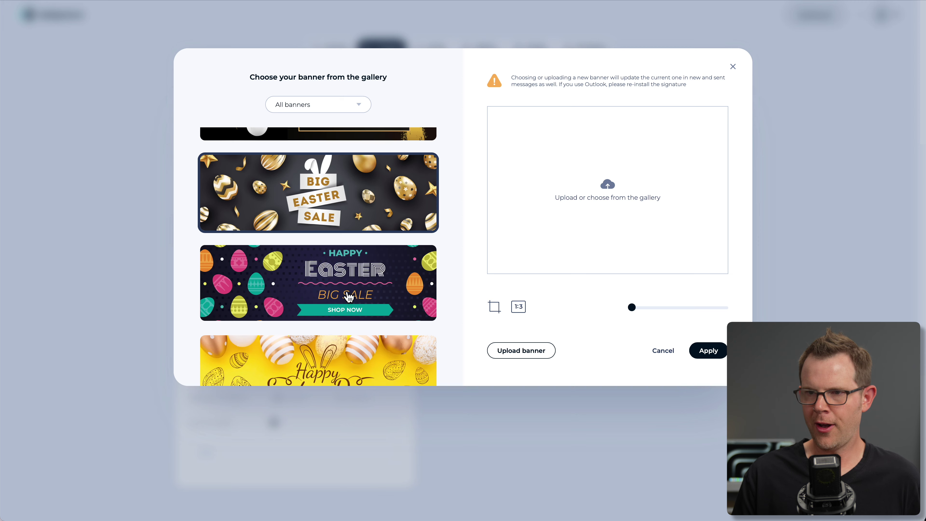
scroll(348, 297, down, 10)
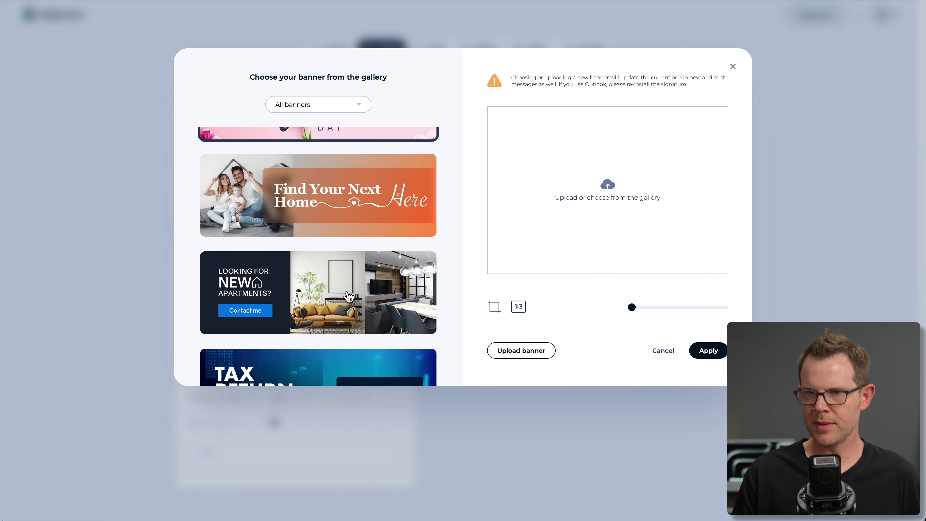
scroll(348, 297, down, 10)
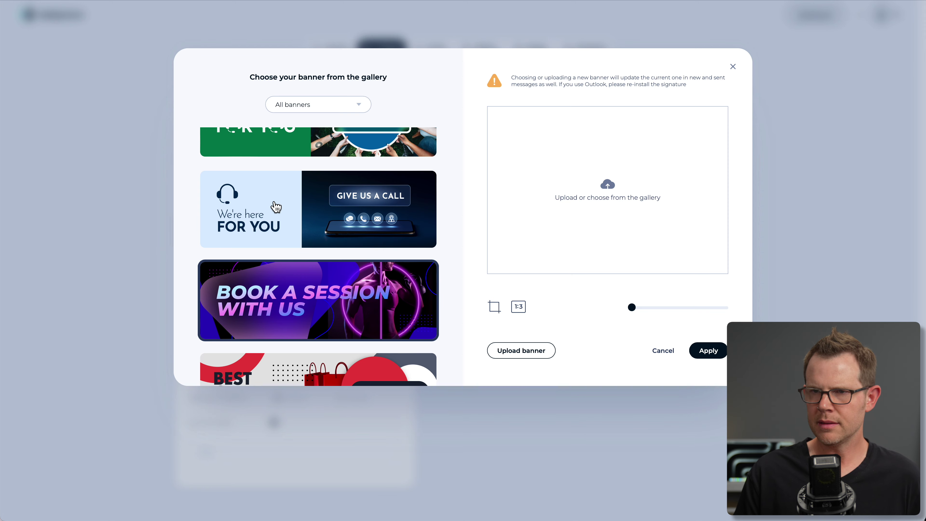
click(277, 206)
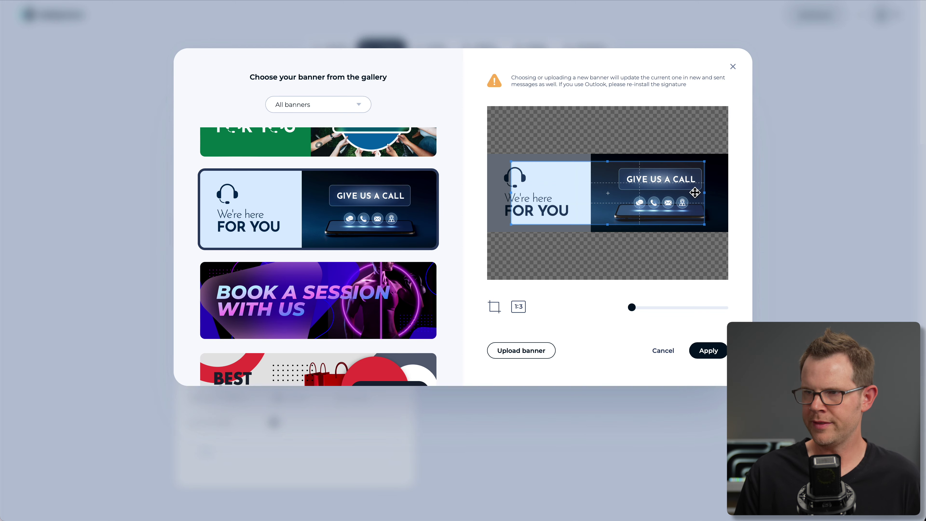
drag(705, 226, 773, 249)
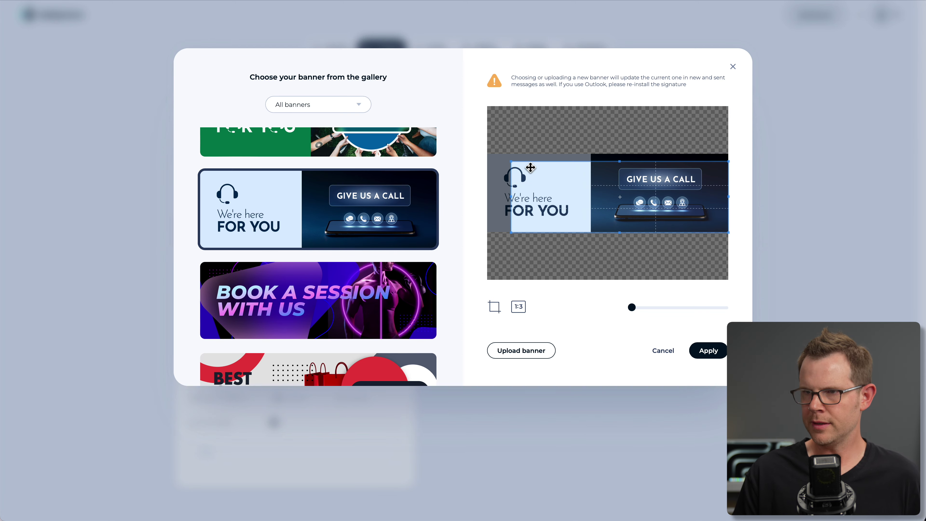
drag(620, 160, 620, 153)
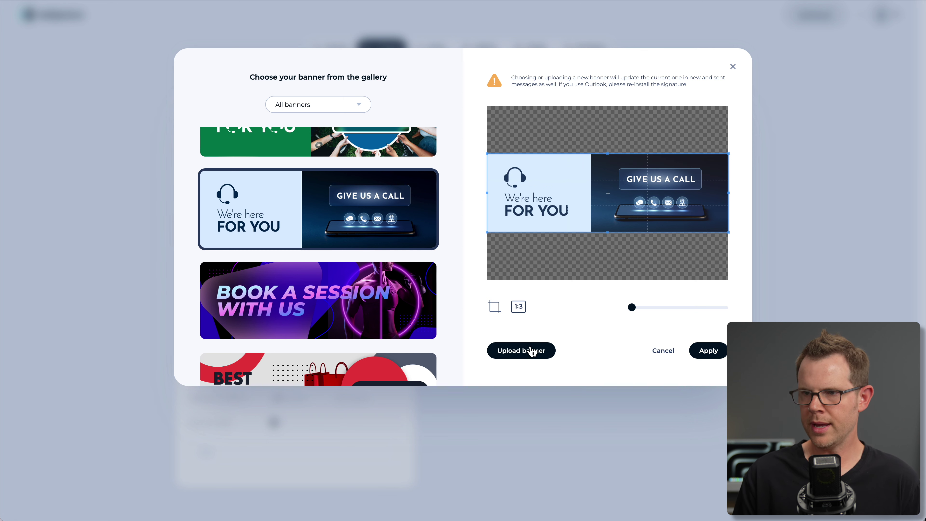
click(709, 352)
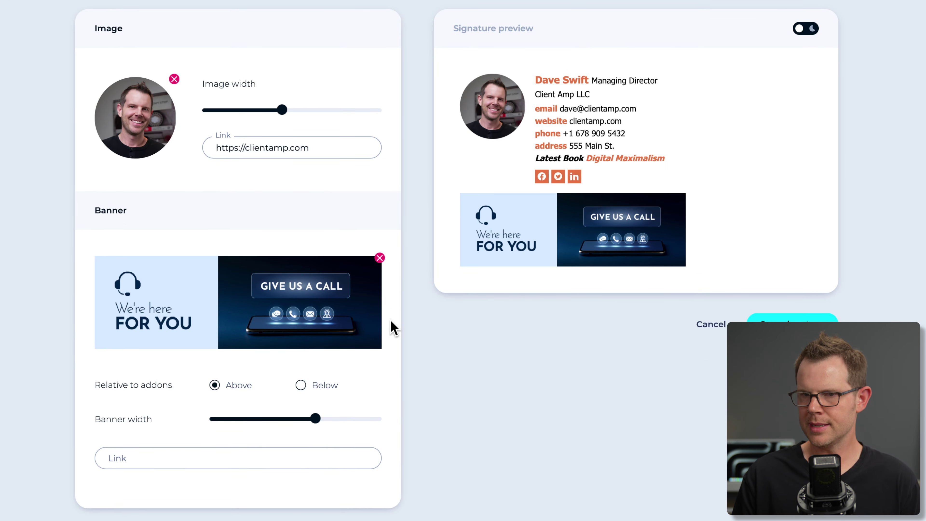
Narrow the banner width and set its link to tel: plus the pasted phone number.
drag(314, 419, 291, 414)
click(248, 449)
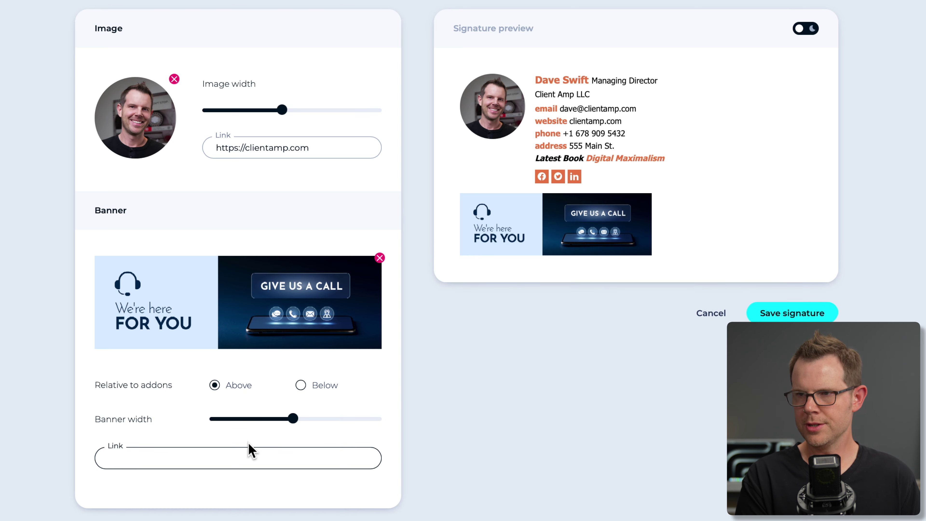
text(te)
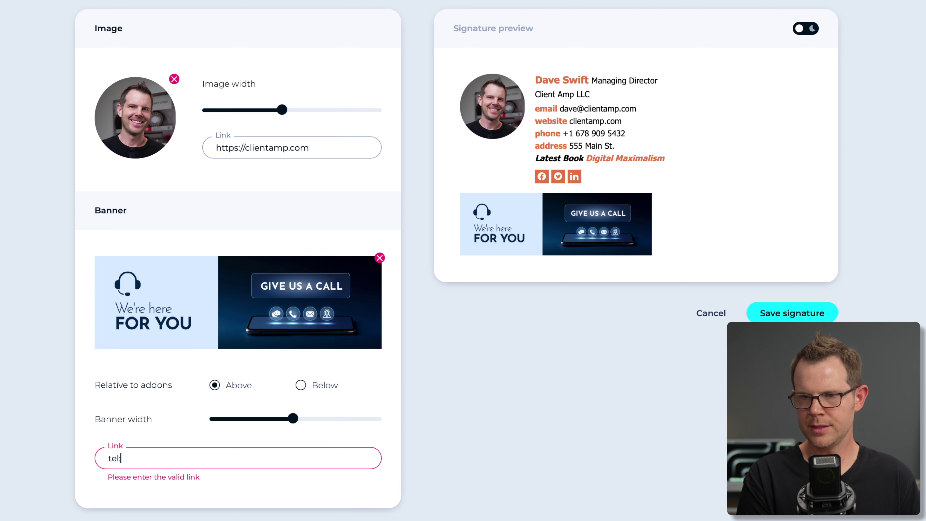
text(l:)
key(ctrl+v)
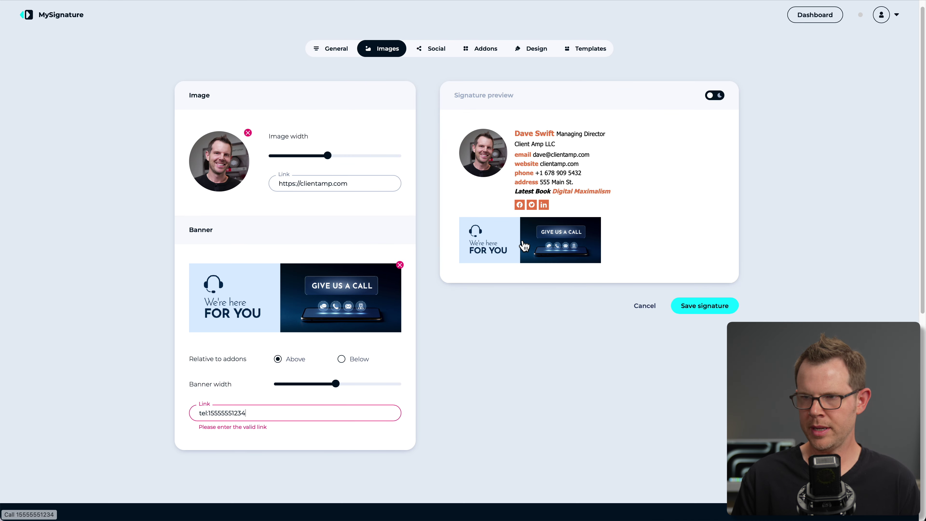
Save the signature, then go from the installation page back to the editor.
click(706, 312)
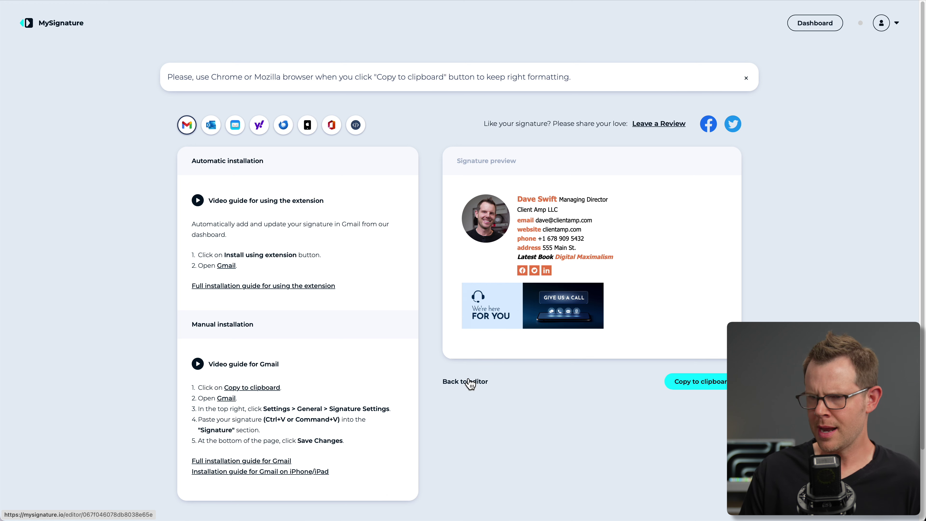
click(475, 381)
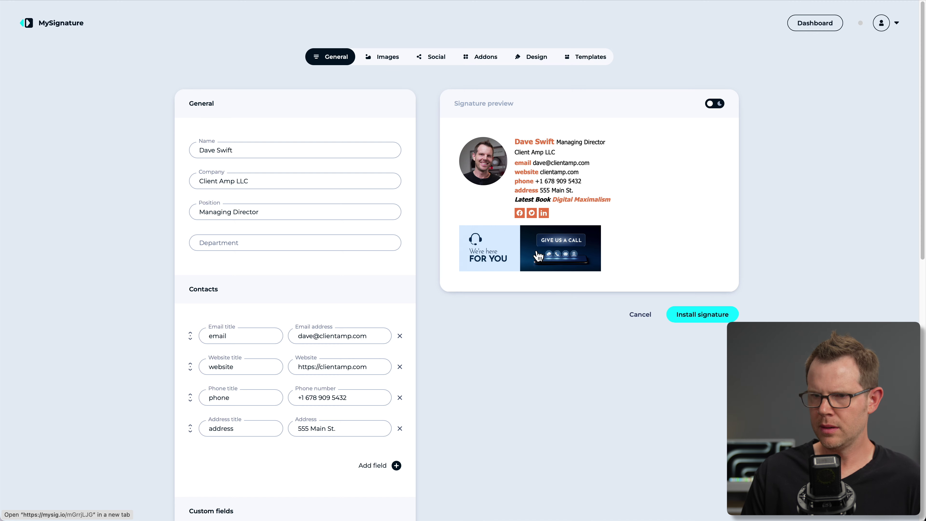
scroll(296, 467, down, 3)
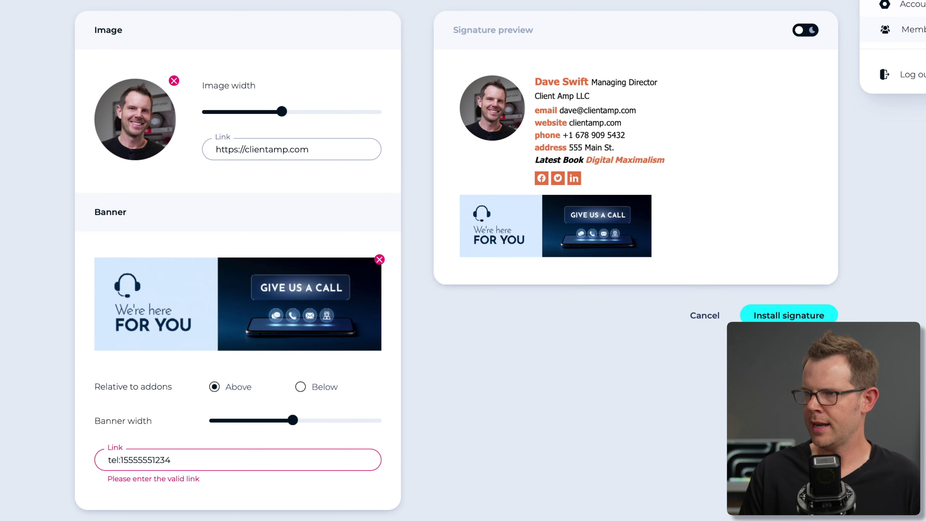
Refresh the sig.profitable.tools custom domain verification twice under Account settings; it stays Pending.
click(907, 4)
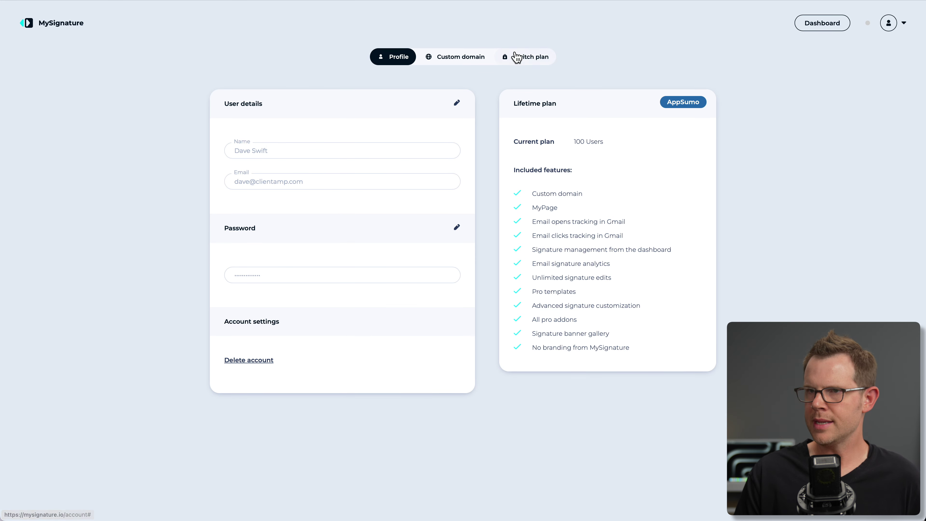
click(459, 59)
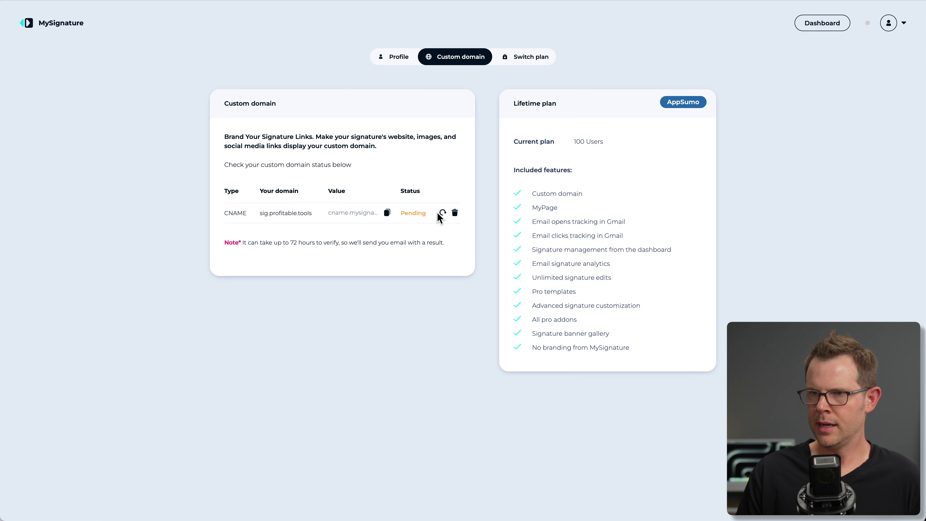
click(443, 213)
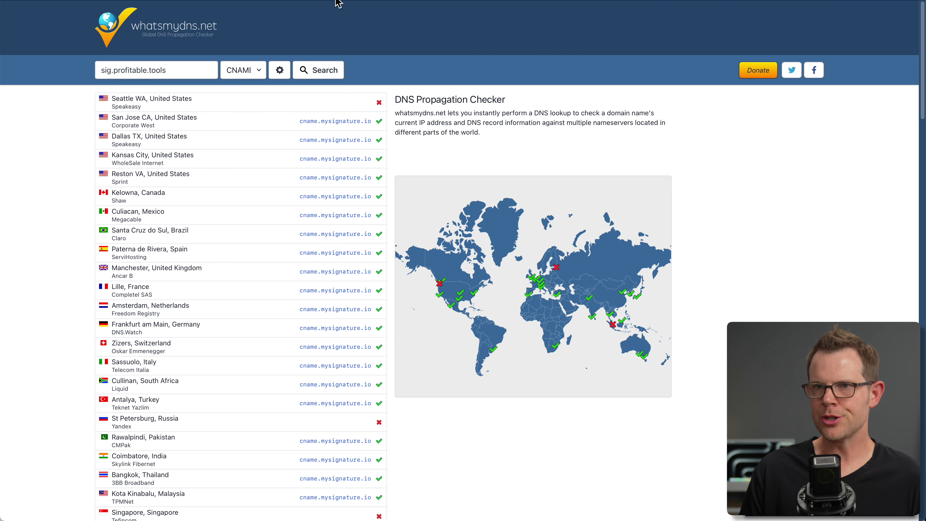
click(113, 2)
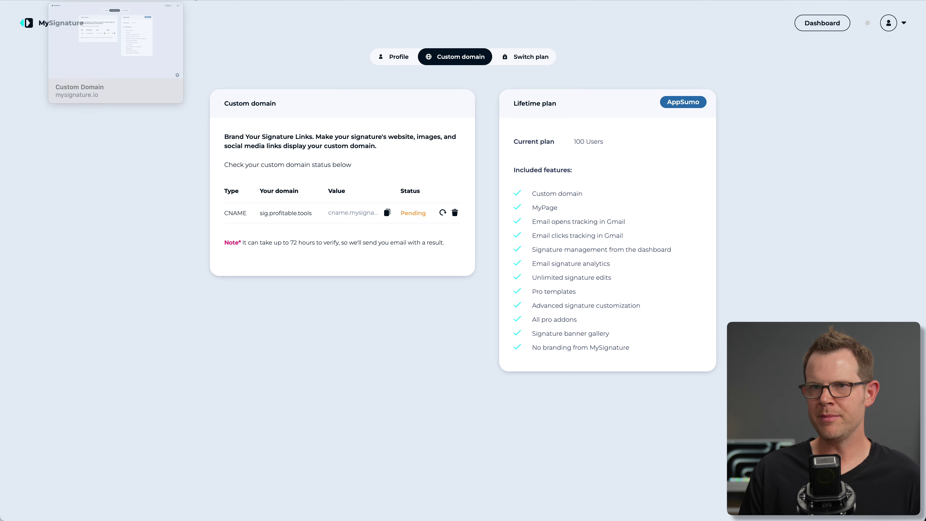
click(442, 214)
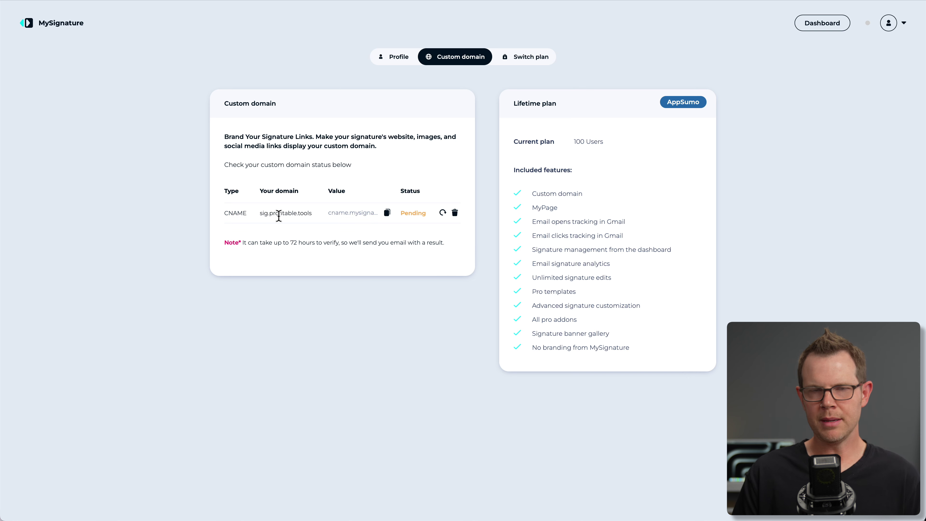
Reopen the signature from the Dashboard and browse the Social icons gallery.
click(27, 23)
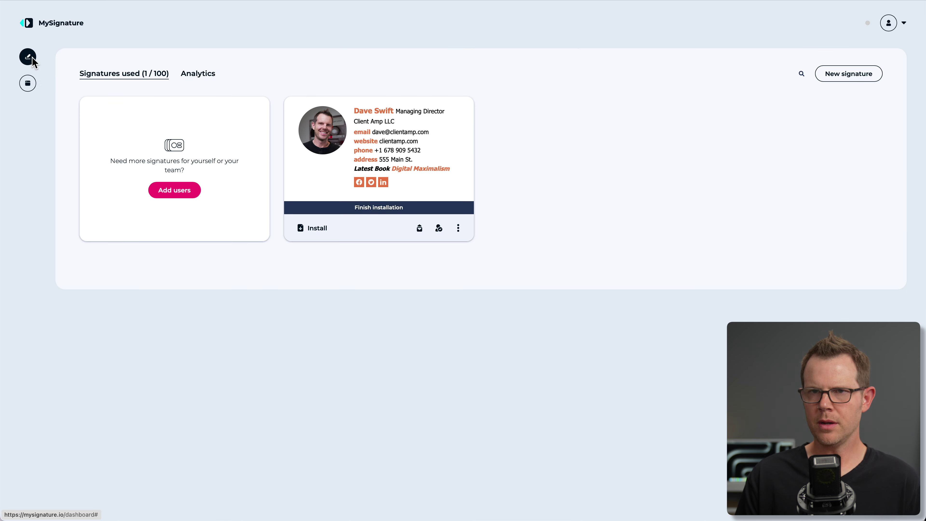
click(354, 159)
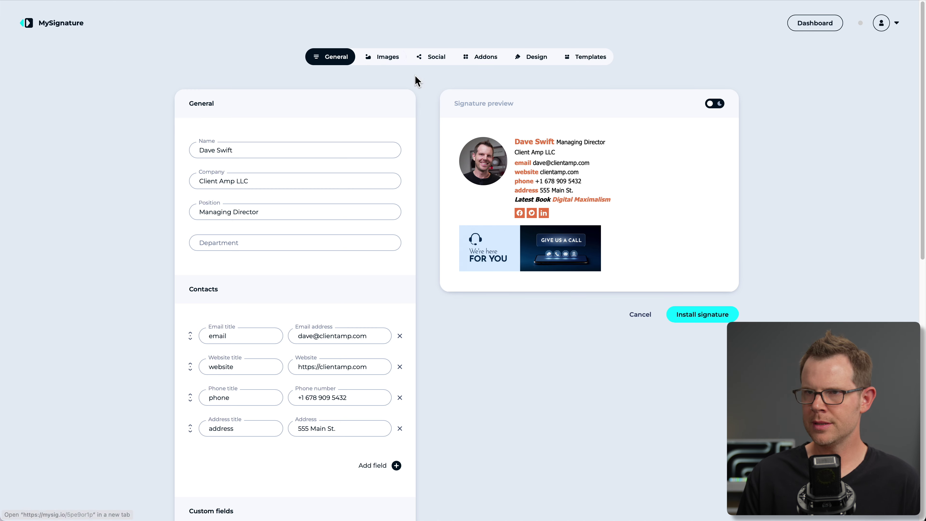
click(387, 58)
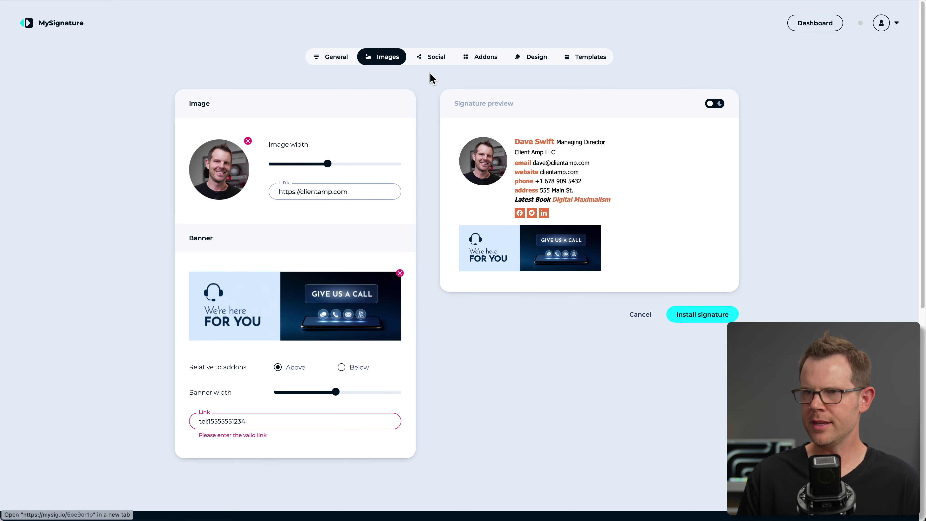
click(435, 57)
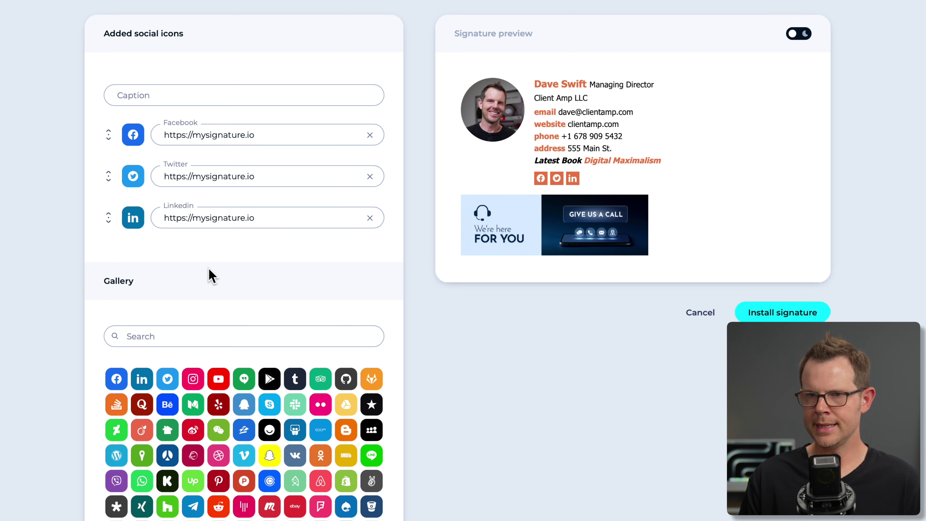
scroll(241, 379, down, 10)
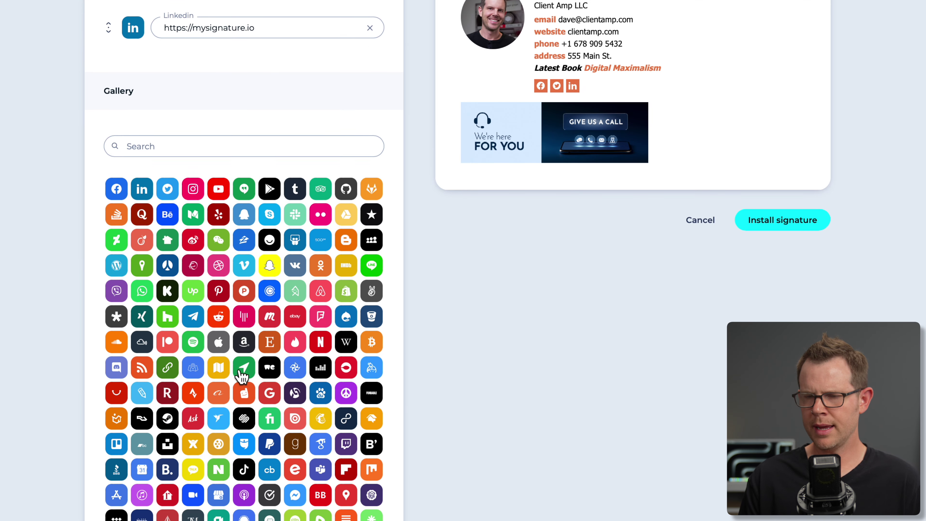
scroll(241, 370, down, 2)
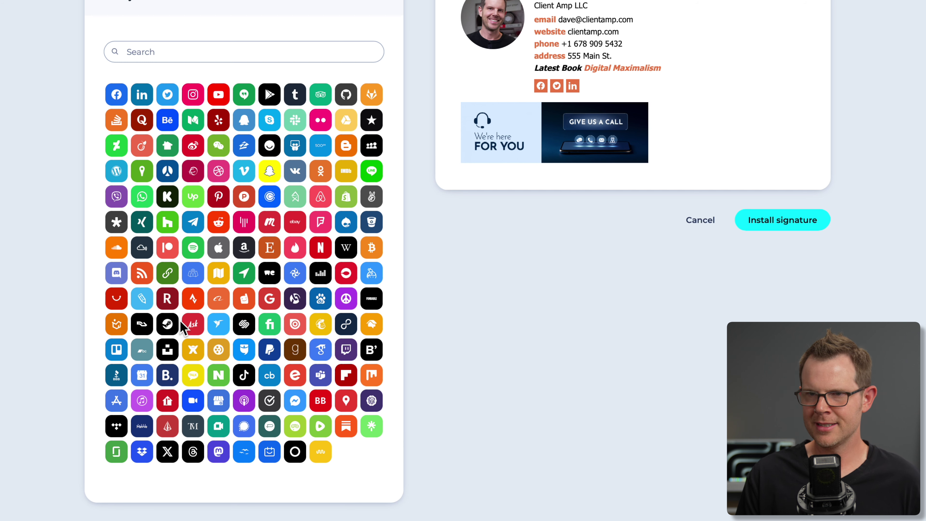
scroll(184, 323, up, 2)
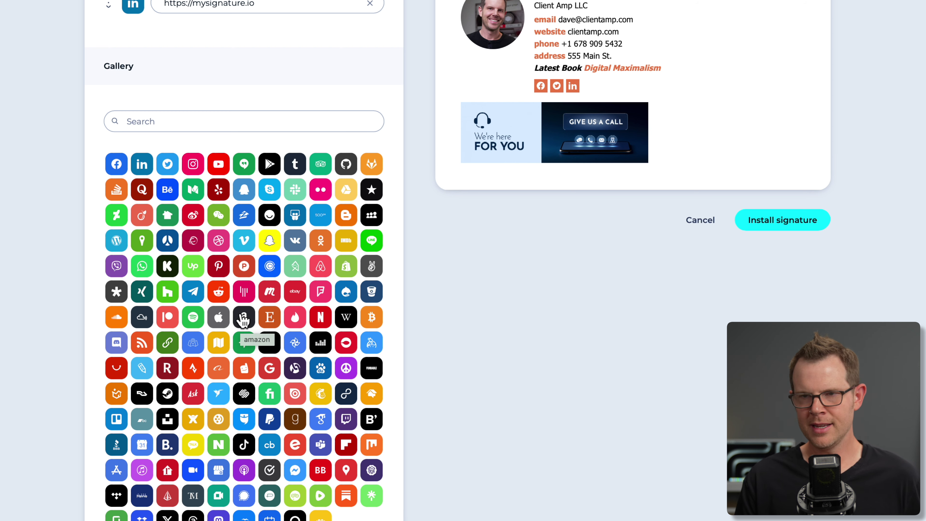
scroll(243, 320, up, 5)
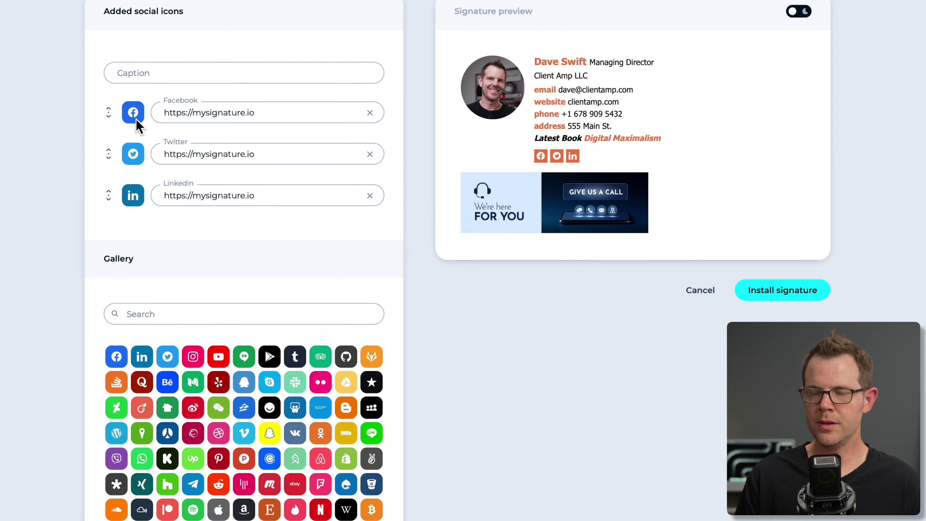
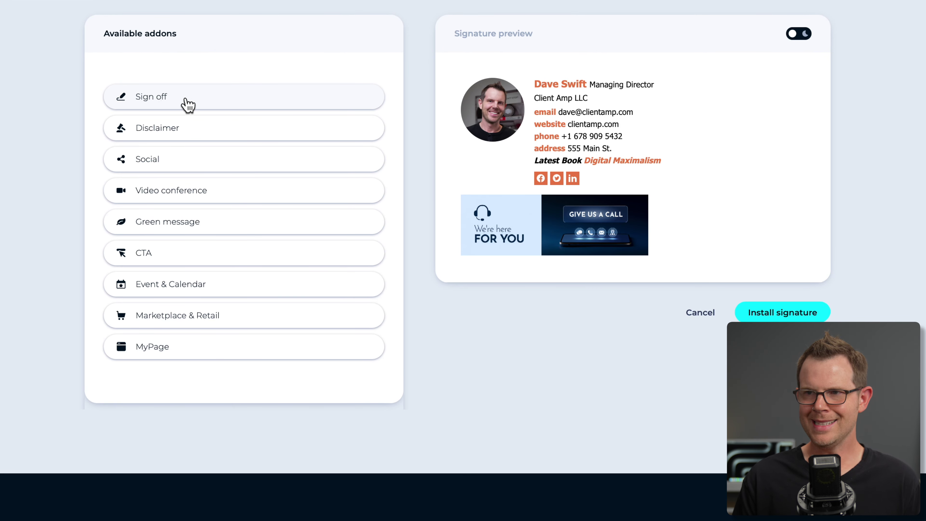
Add a sign-off, trying the Sincerely, Best and Regards presets before choosing custom wording.
click(166, 96)
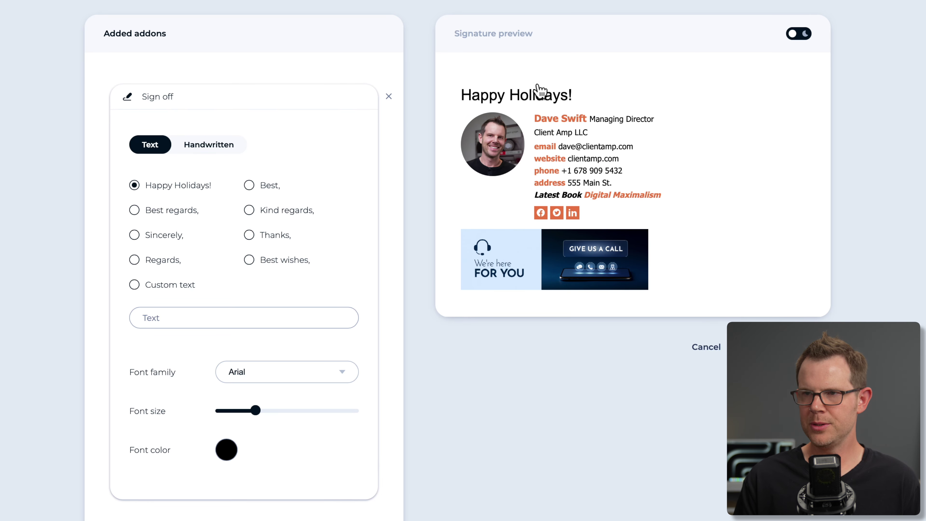
click(134, 235)
click(249, 185)
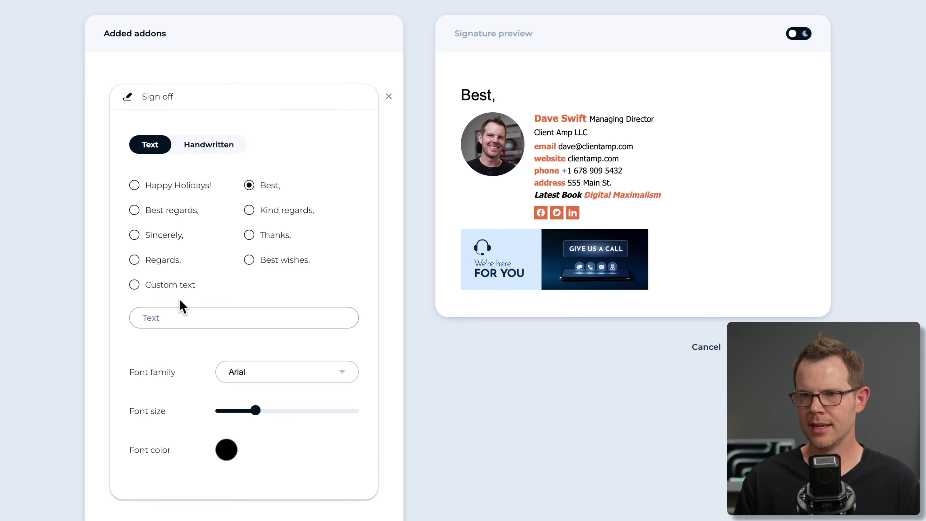
click(134, 261)
click(134, 284)
Set the sign-off font to Great Vibes, shrink its size, then switch to Handwritten mode.
click(280, 376)
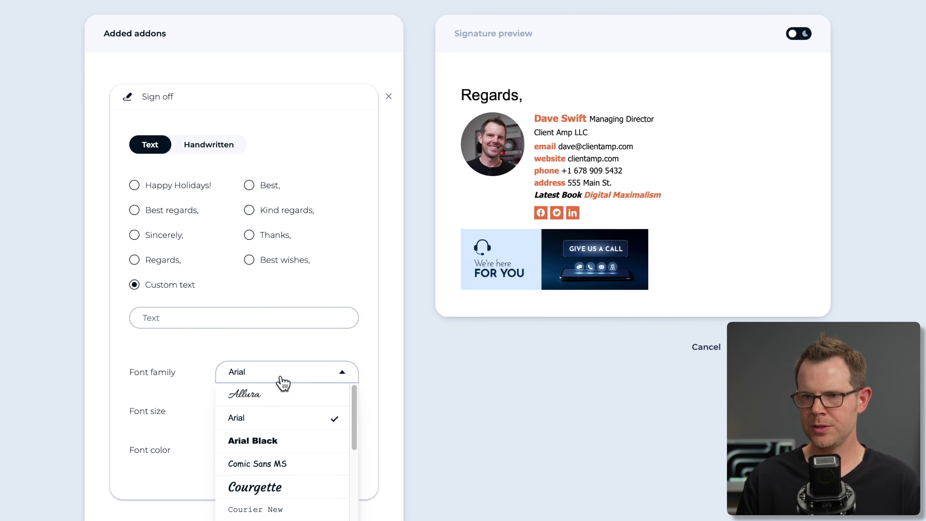
scroll(288, 474, down, 3)
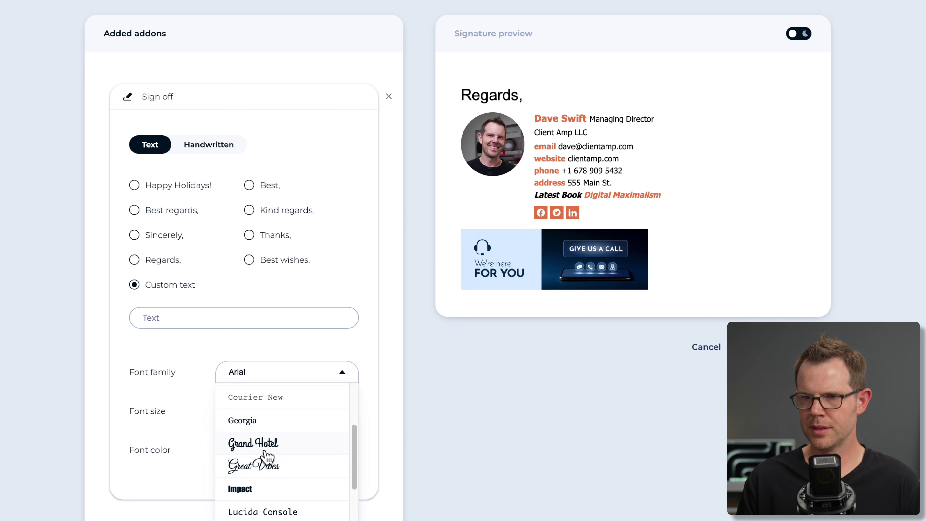
click(265, 463)
drag(252, 414, 239, 419)
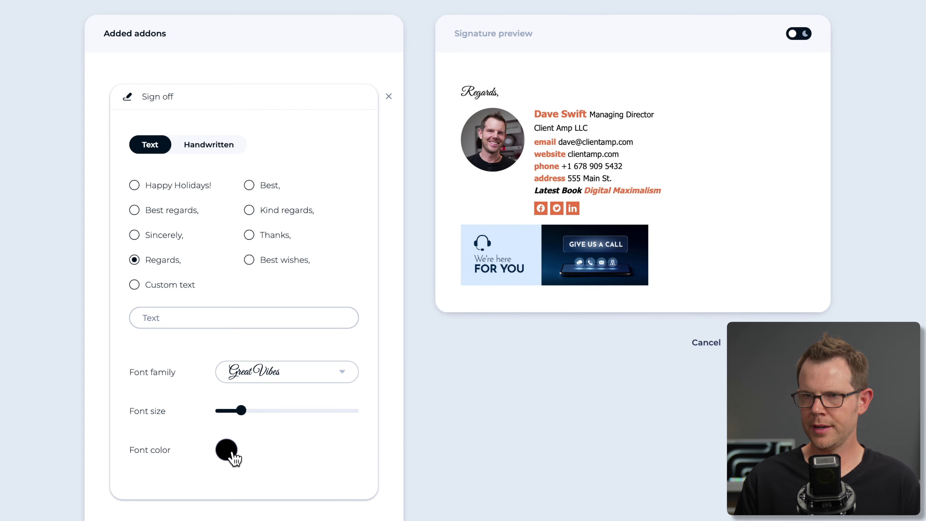
click(208, 145)
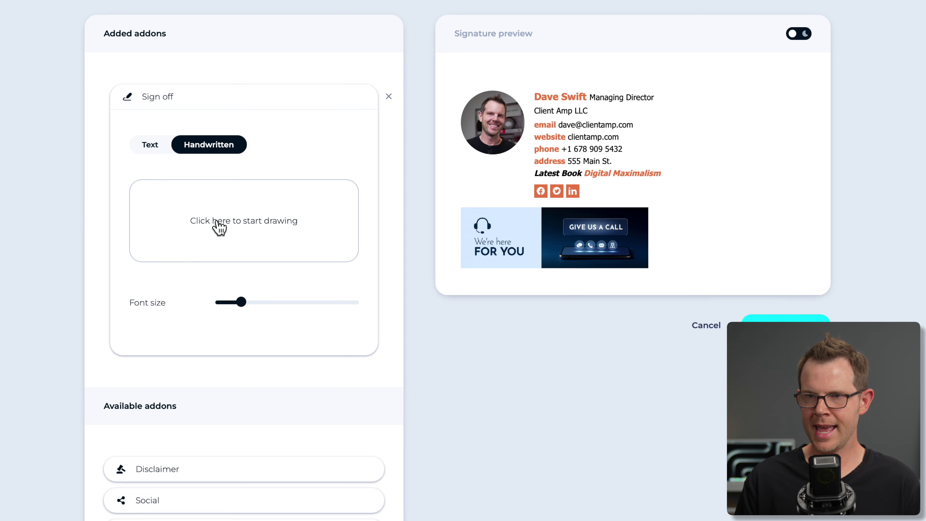
Draw and add a handwritten 'Hi' sign-off, then remove the Sign off add-on.
click(192, 226)
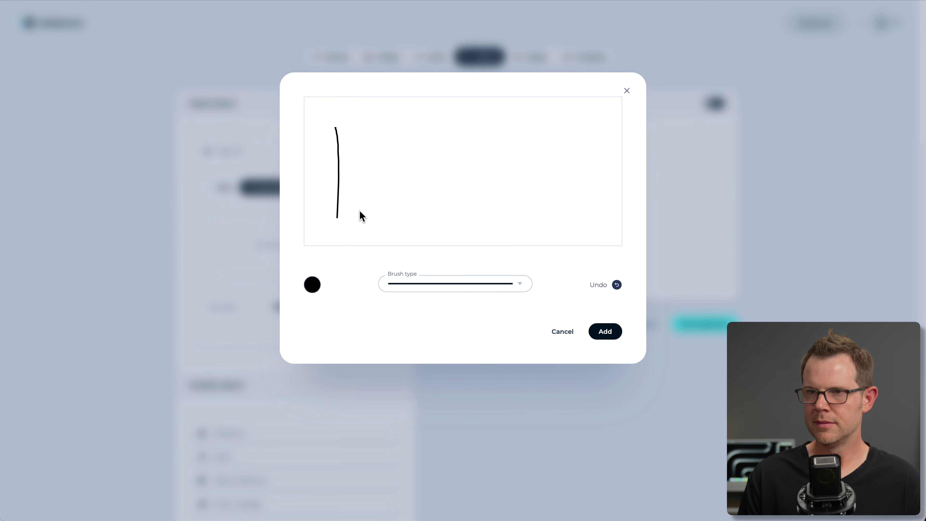
drag(389, 146, 380, 147)
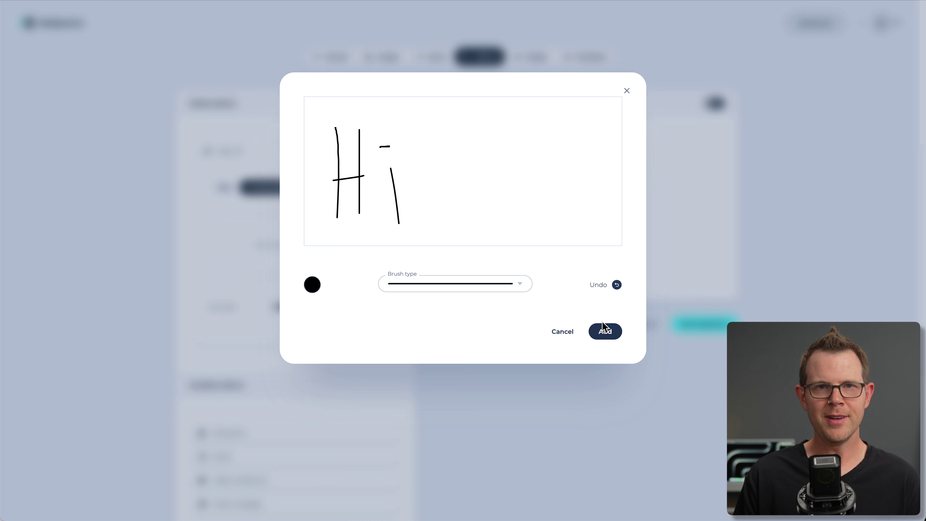
click(605, 330)
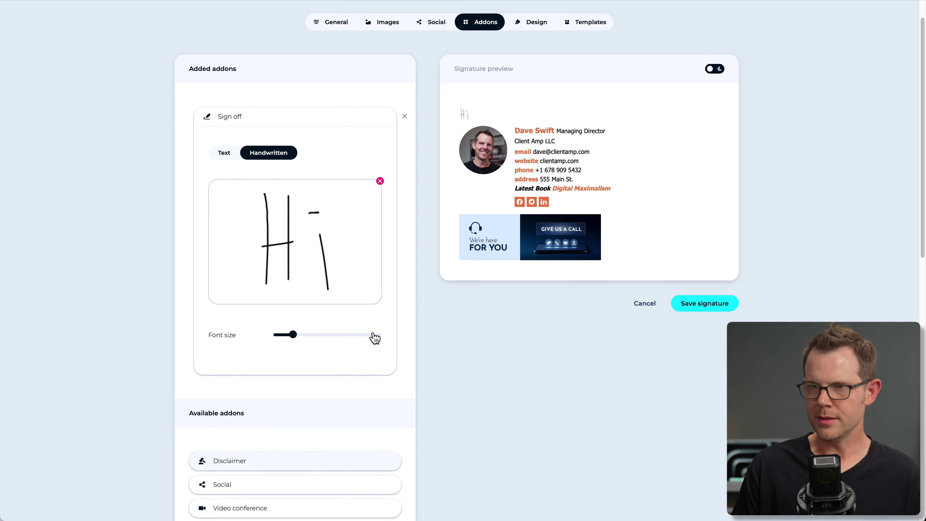
scroll(417, 148, up, 1)
click(406, 153)
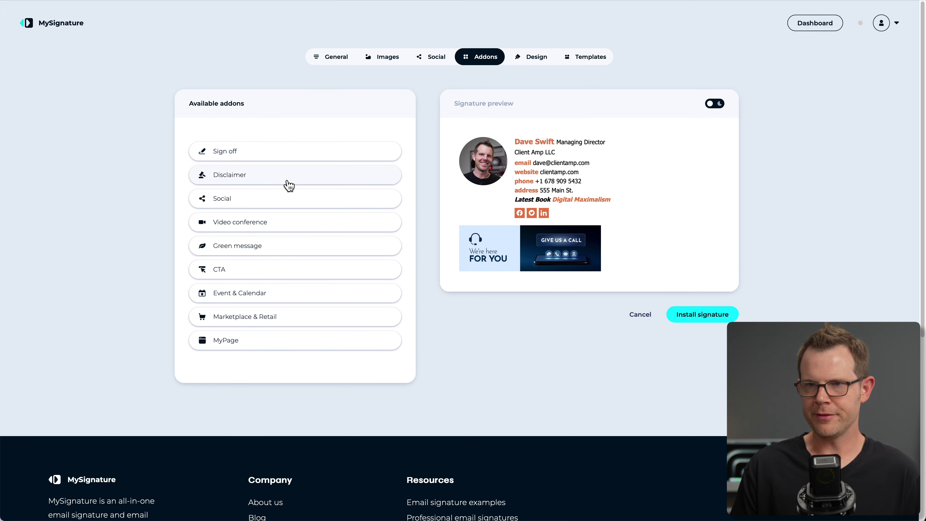
Add a disclaimer, trying the Ecommerce, GDPR and custom types before settling on Data protection.
click(247, 178)
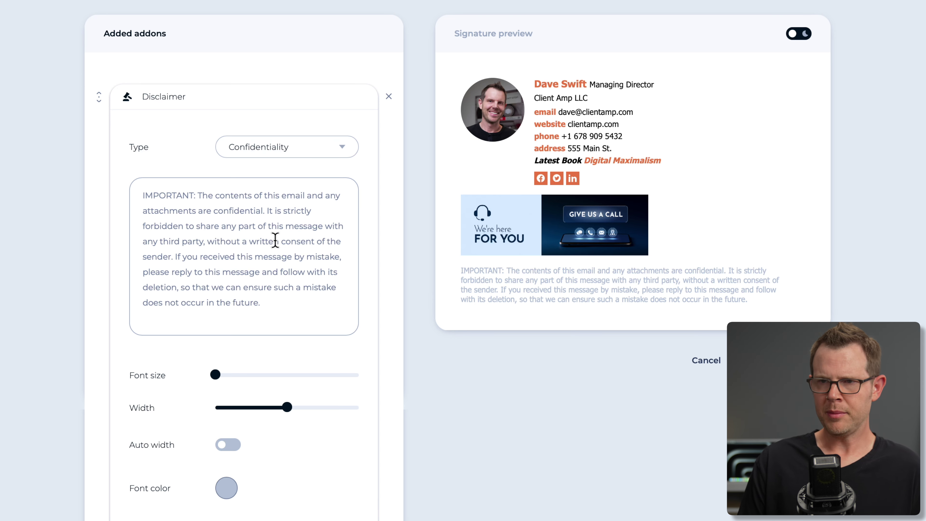
click(275, 146)
click(267, 199)
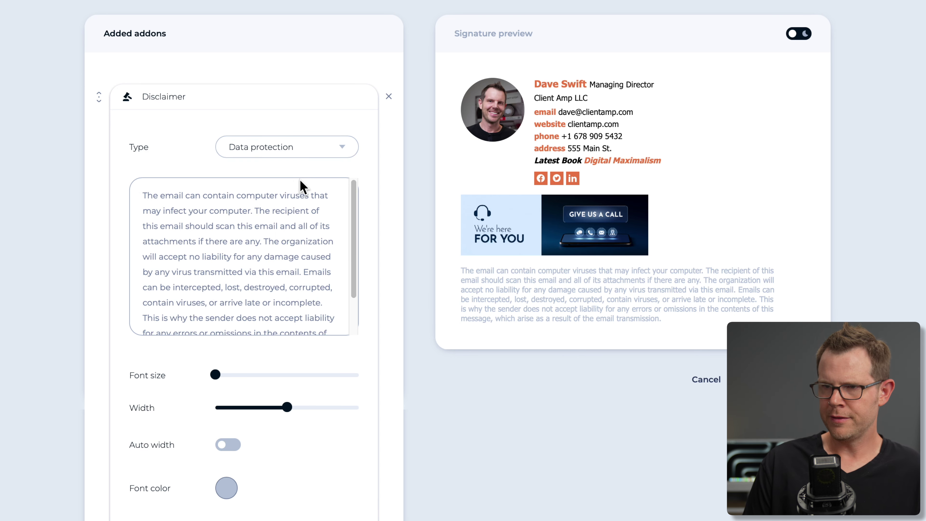
click(317, 151)
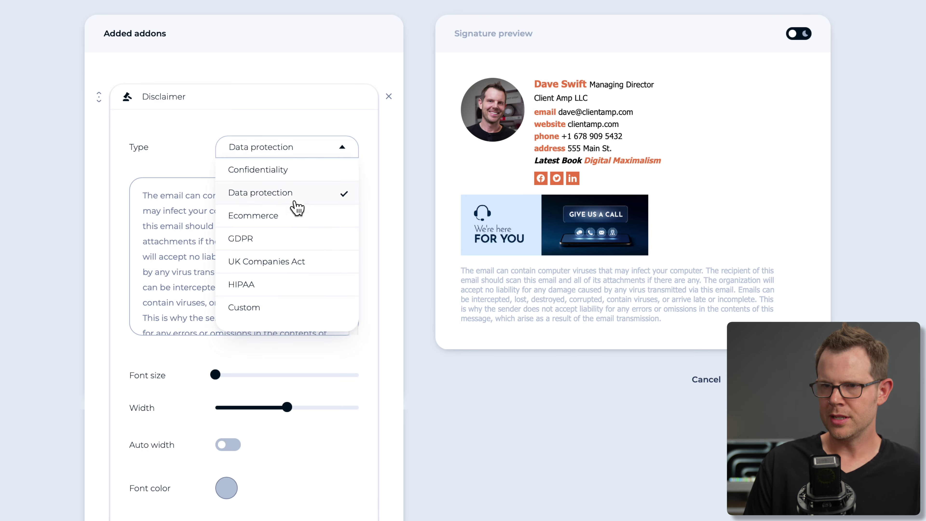
click(292, 218)
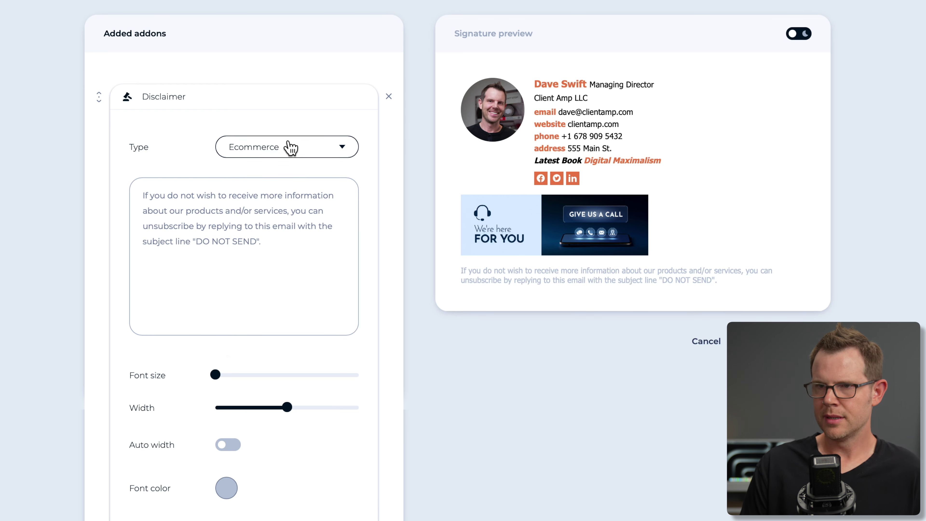
click(291, 148)
click(288, 239)
click(299, 145)
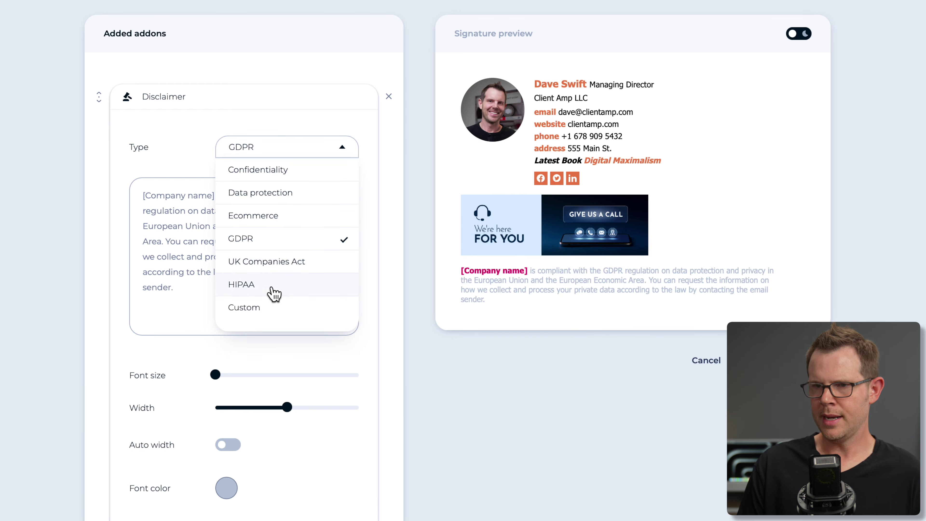
click(250, 313)
click(207, 234)
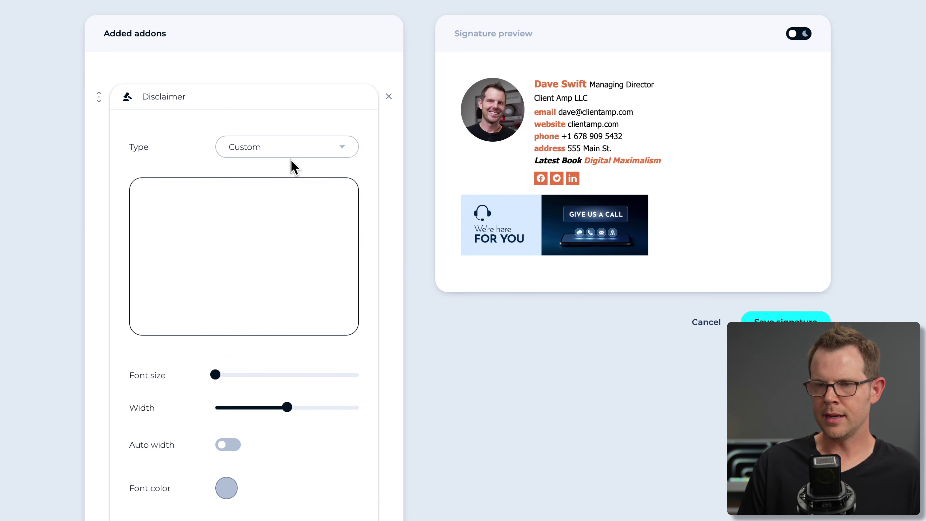
click(306, 153)
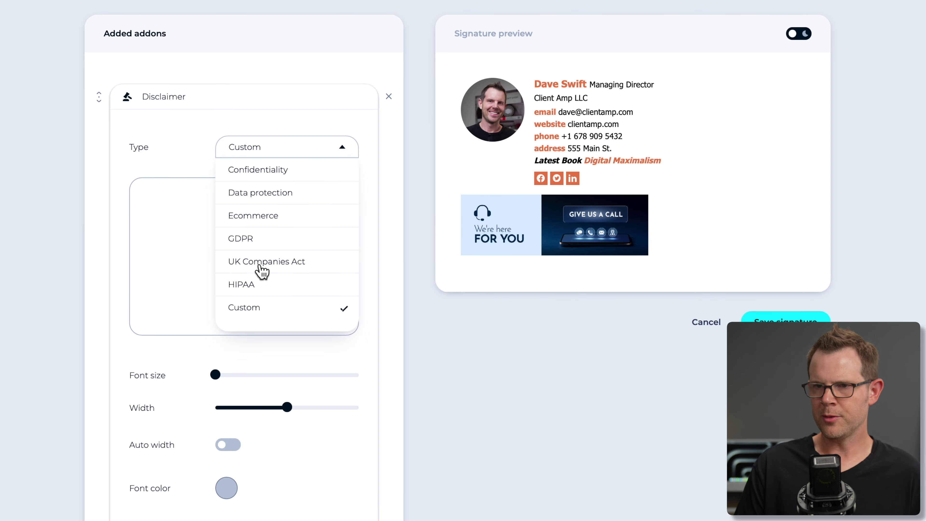
click(269, 190)
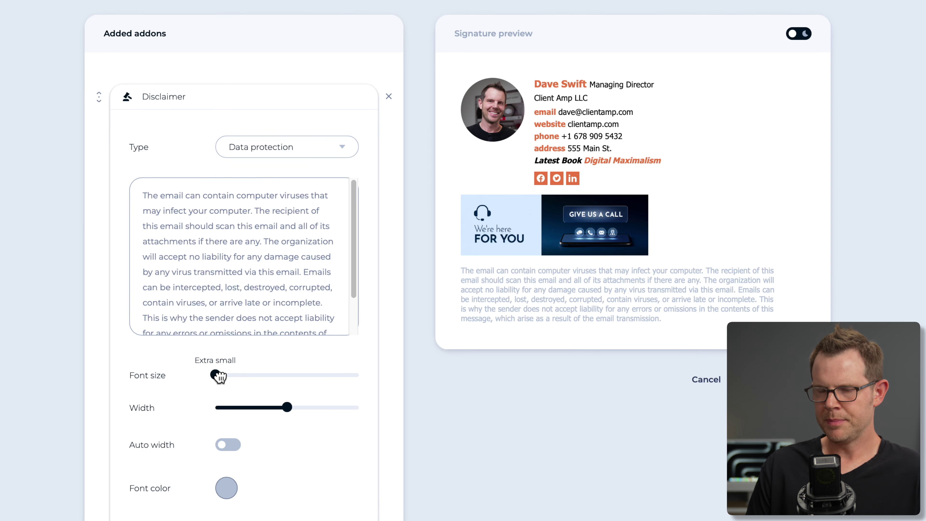
Set the disclaimer font size to maximum and enable auto width.
drag(228, 377, 359, 376)
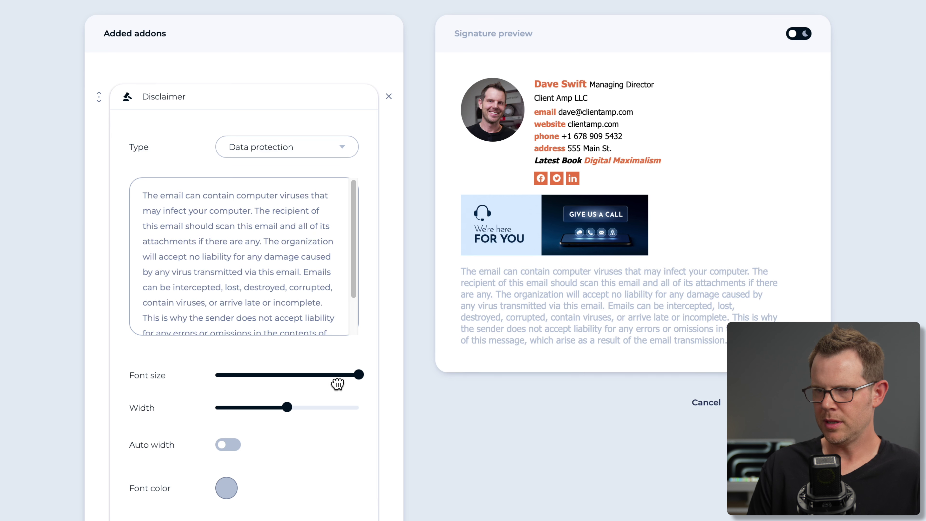
mouse_move(357, 372)
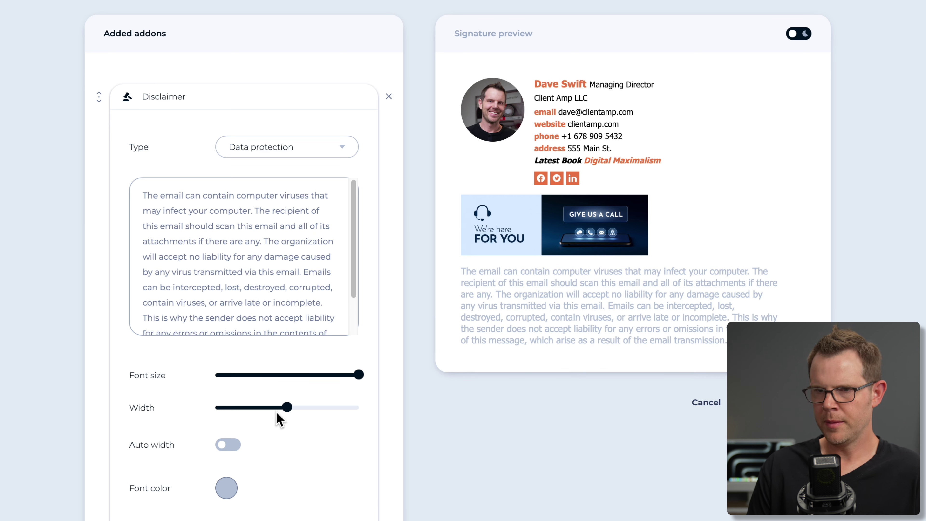
drag(287, 407, 243, 407)
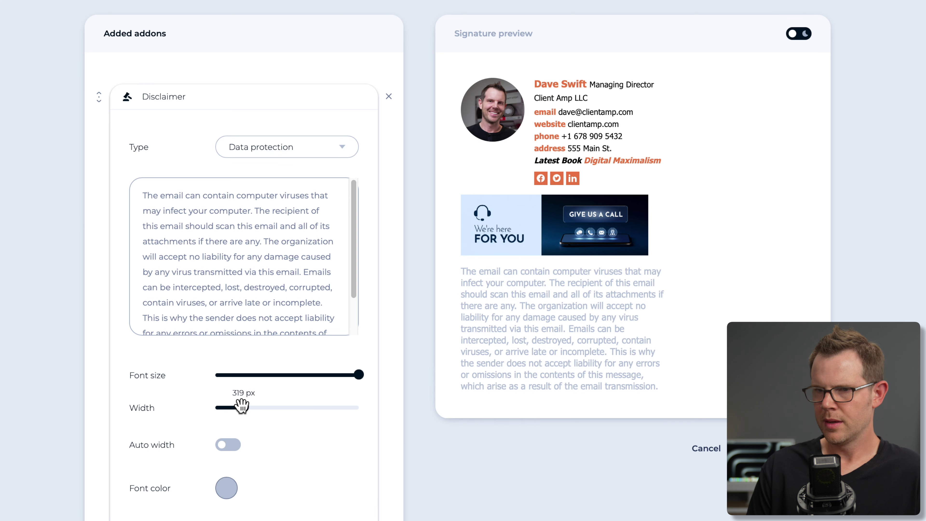
click(225, 445)
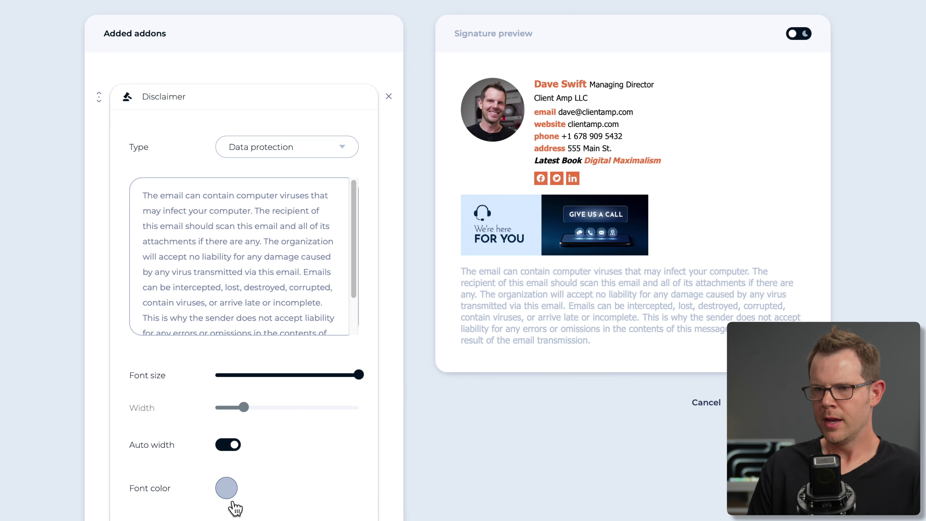
Change the disclaimer text colour to crimson red #E30246.
click(227, 490)
click(357, 518)
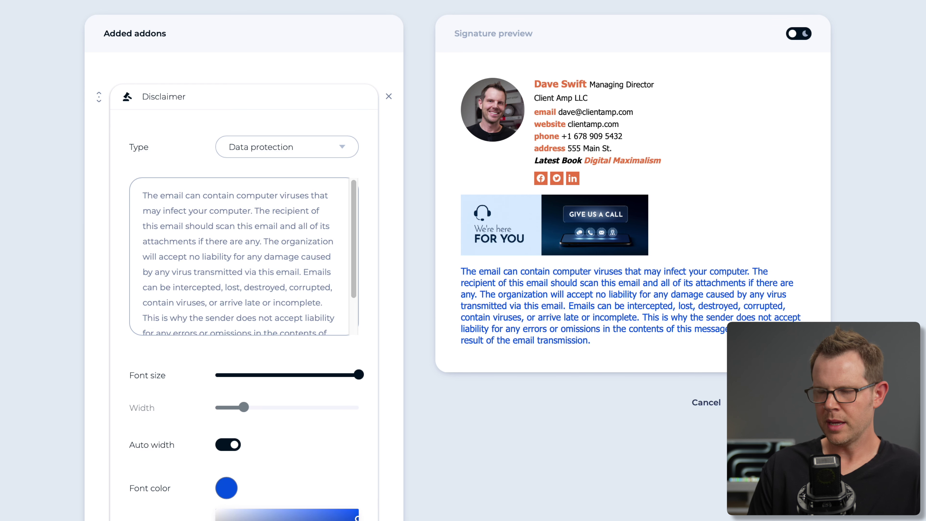
scroll(350, 507, down, 3)
click(344, 493)
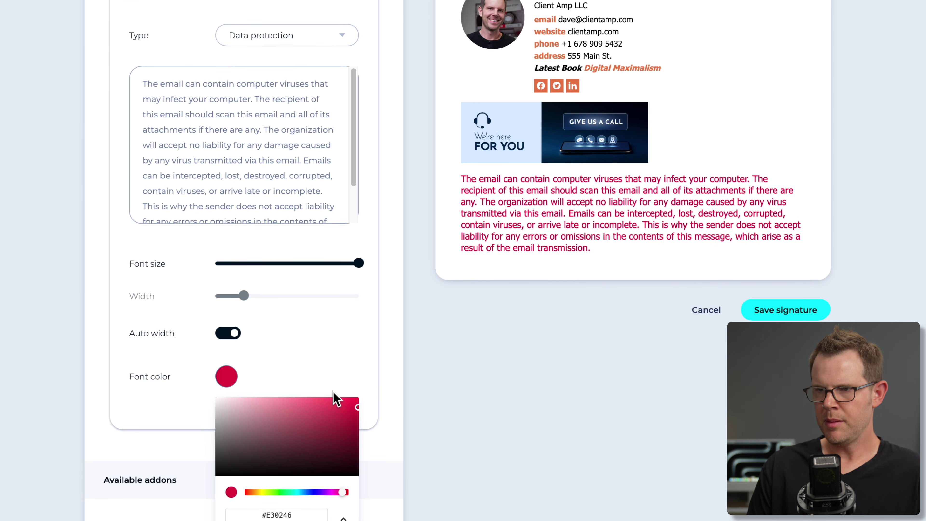
click(332, 394)
click(225, 377)
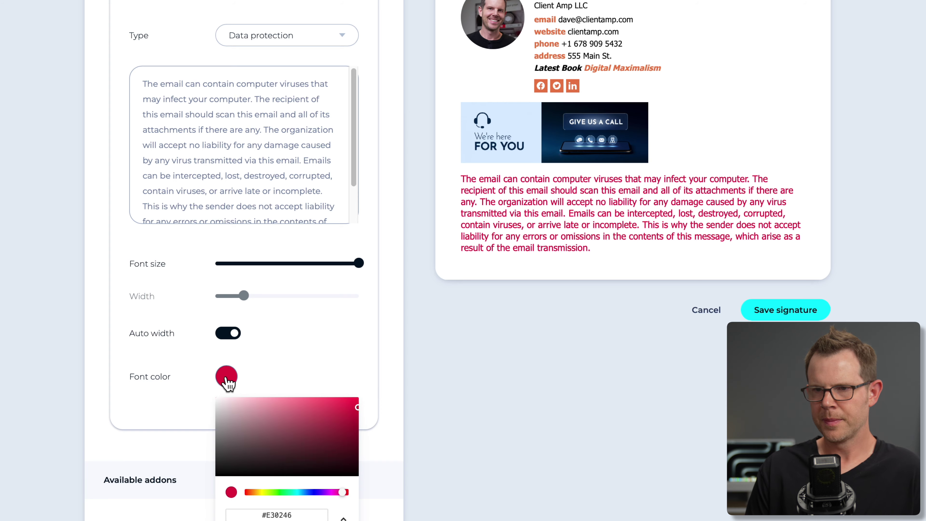
scroll(291, 269, up, 3)
Remove the disclaimer, add the Social add-on and paste in the Twitter profile URL.
click(391, 97)
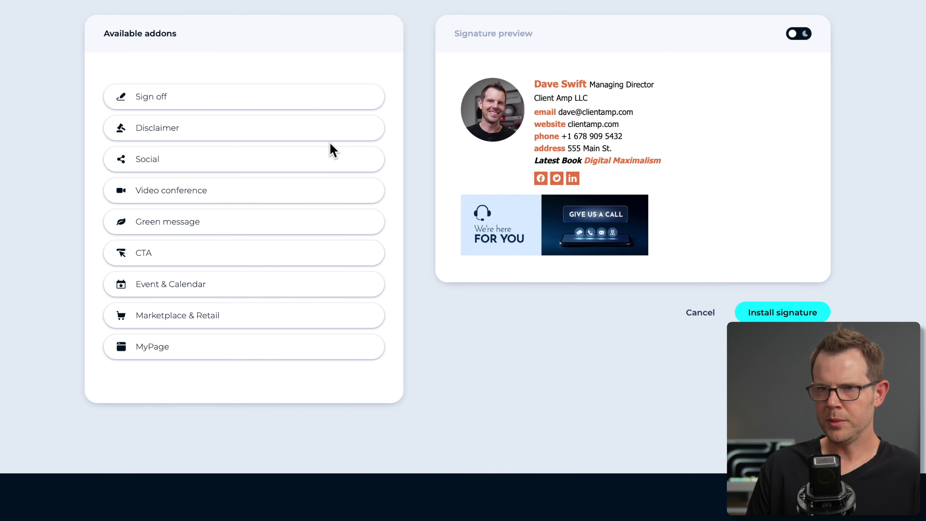
click(154, 168)
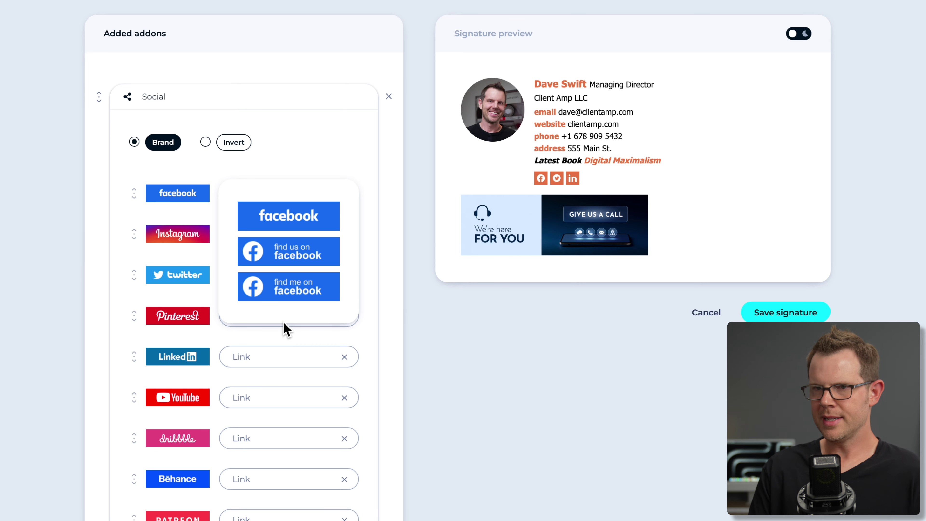
click(148, 361)
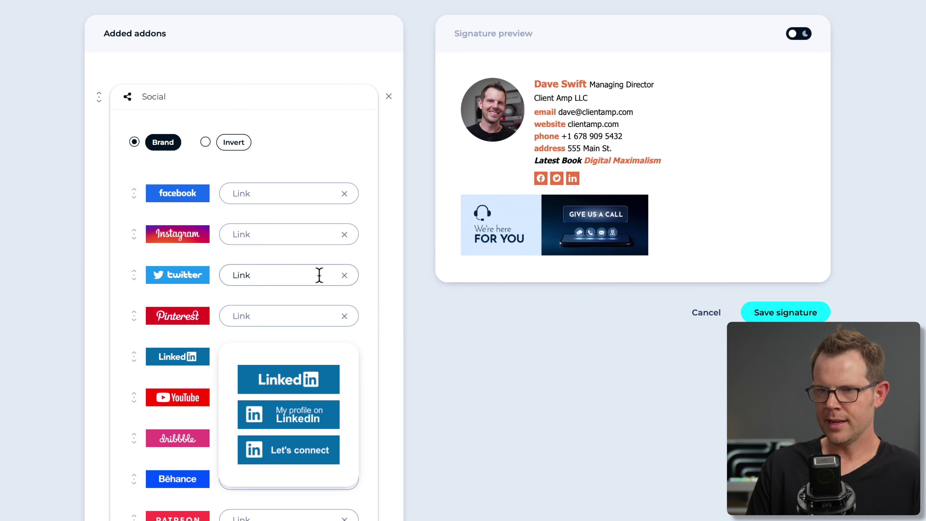
click(282, 277)
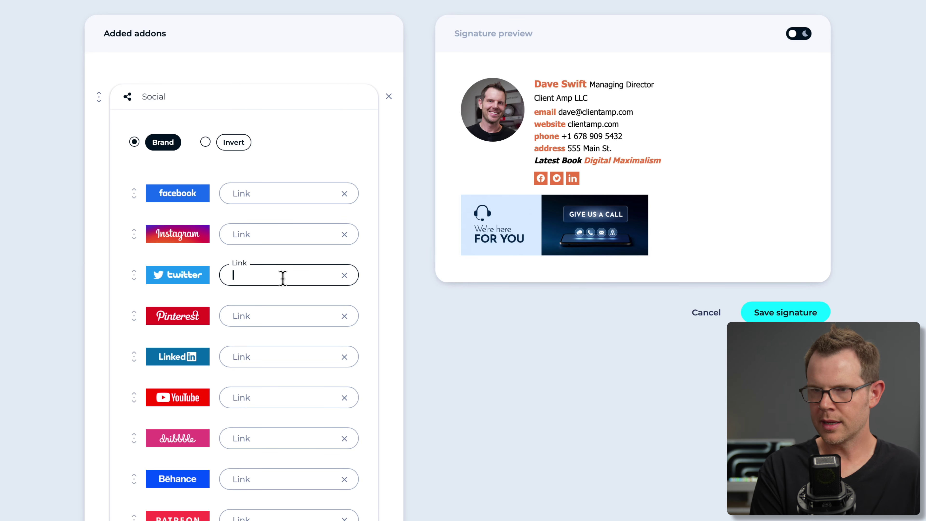
text(https://twitter.davidswift)
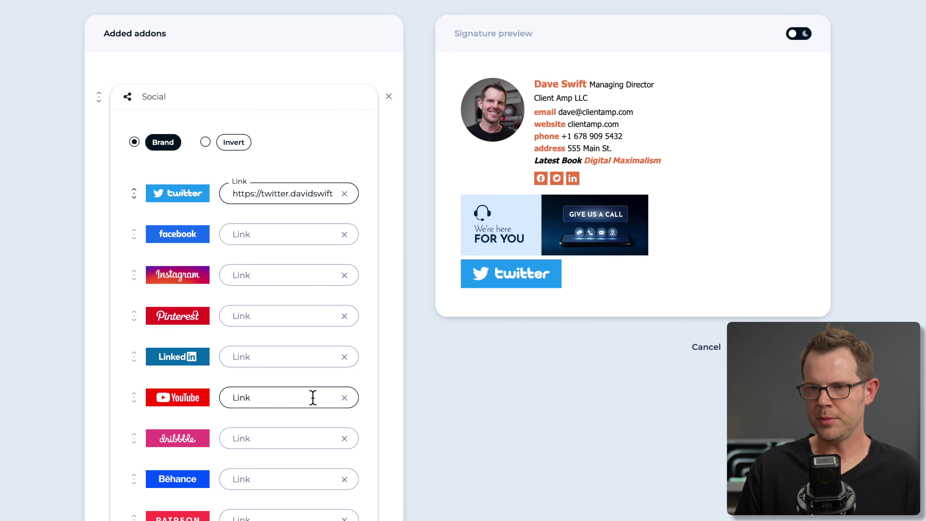
Make the Twitter button a round pill of about 26 px with 9 px top padding.
scroll(315, 394, down, 6)
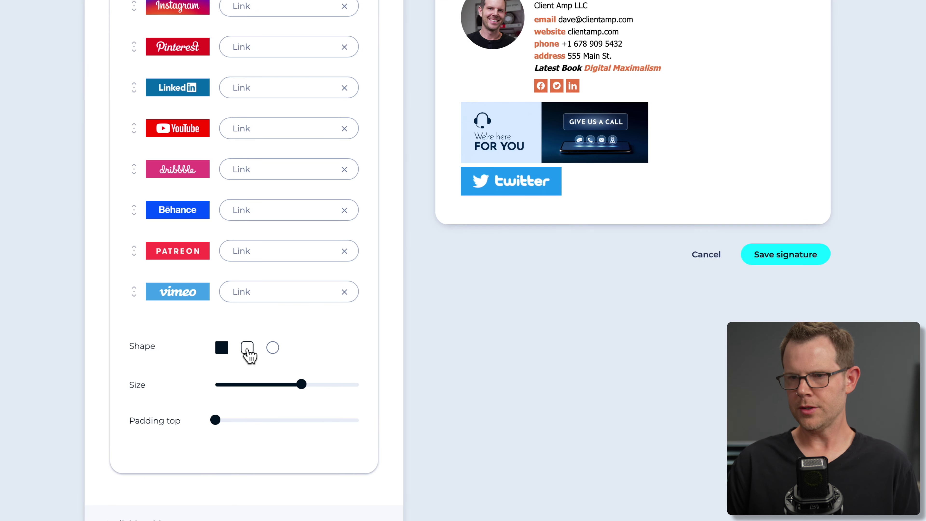
click(247, 348)
click(221, 349)
click(247, 349)
click(273, 348)
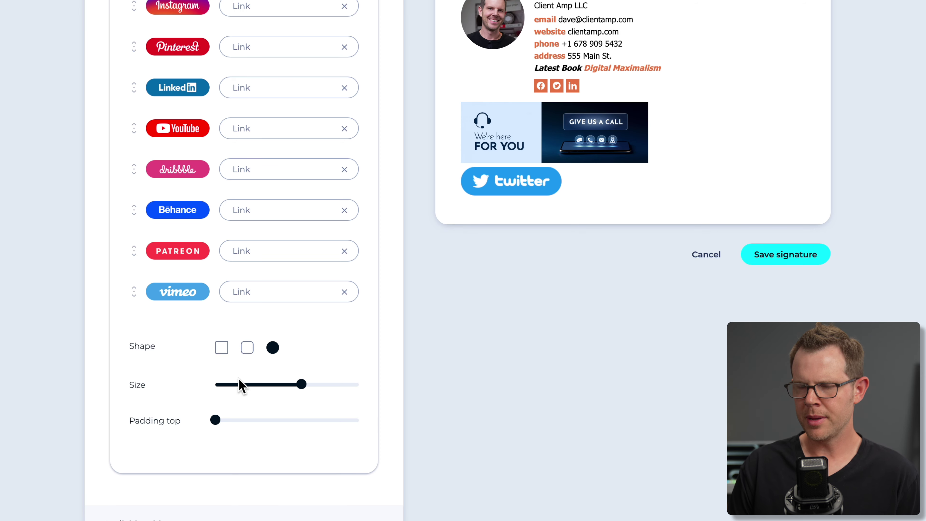
mouse_move(302, 381)
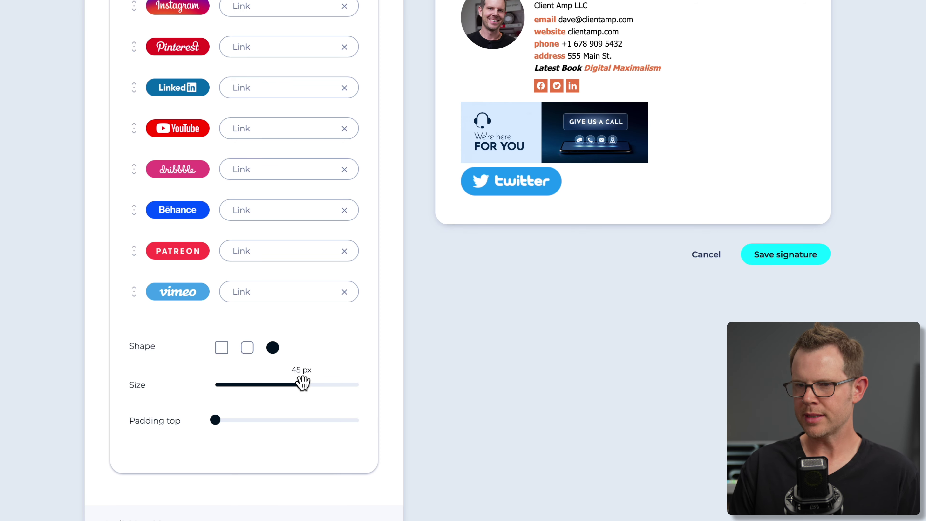
drag(305, 389, 252, 389)
drag(214, 420, 226, 420)
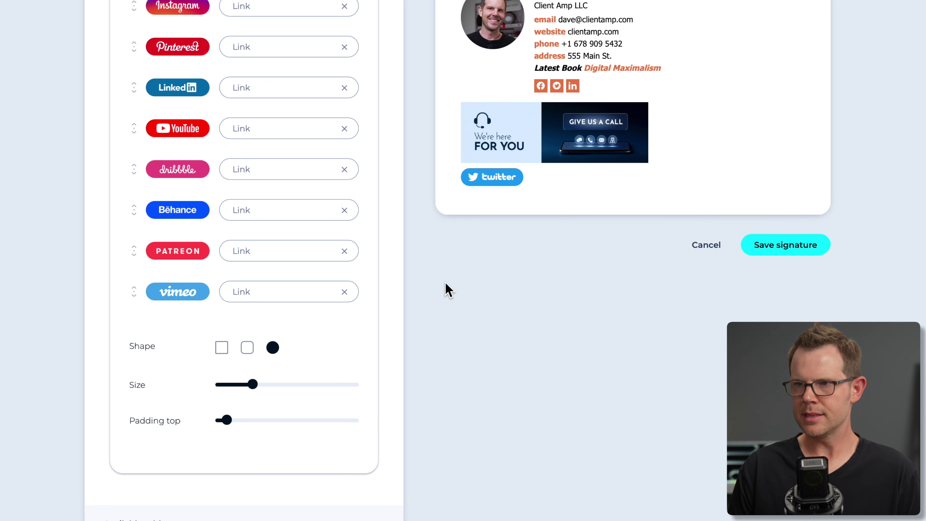
scroll(287, 312, up, 3)
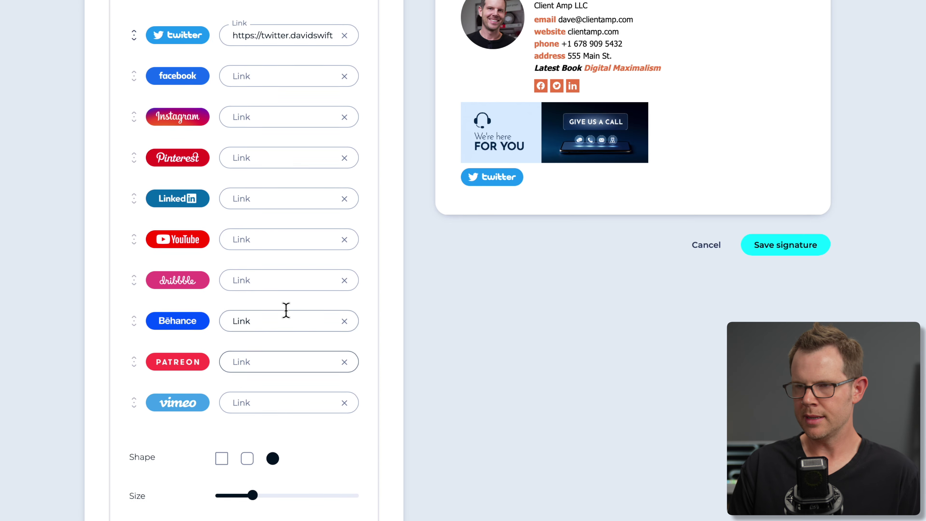
scroll(291, 321, up, 3)
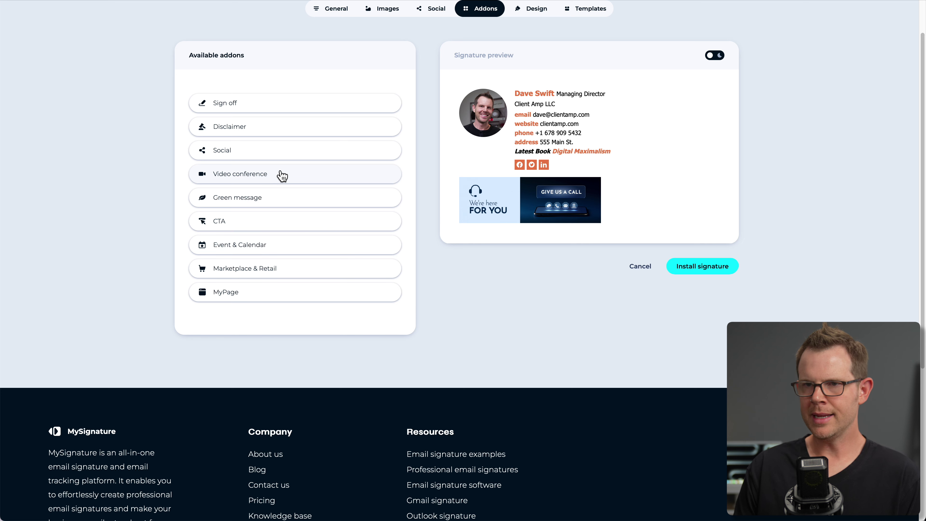
Add a Zoom button with brand colour off, dark grey background, pill shape and 30 px size.
click(282, 175)
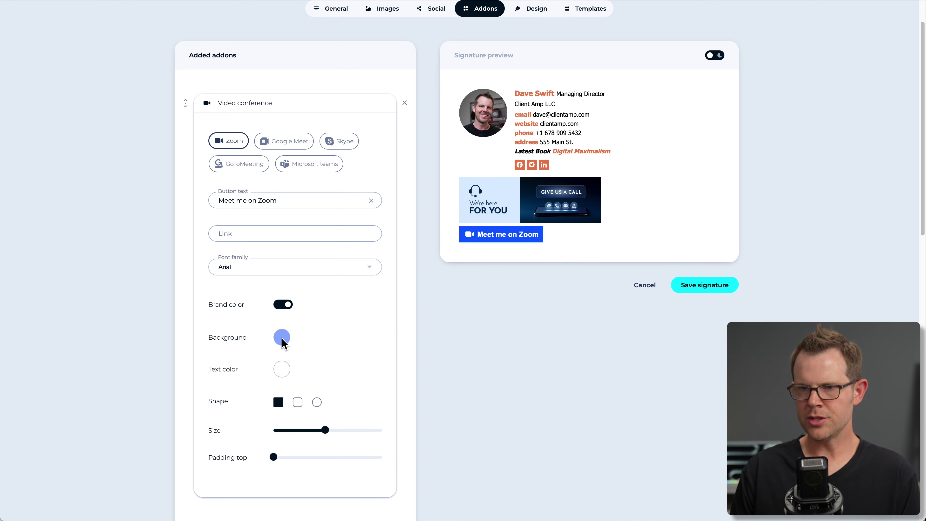
click(280, 305)
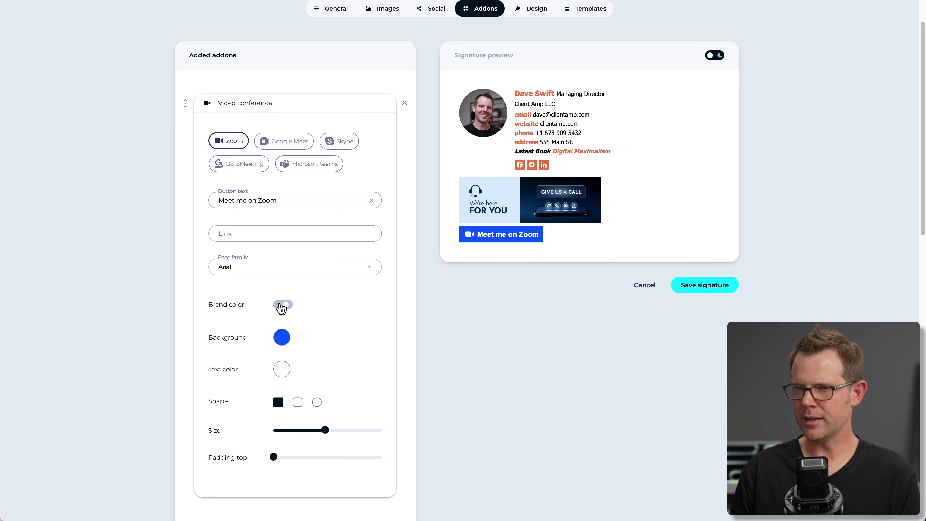
click(281, 338)
click(293, 395)
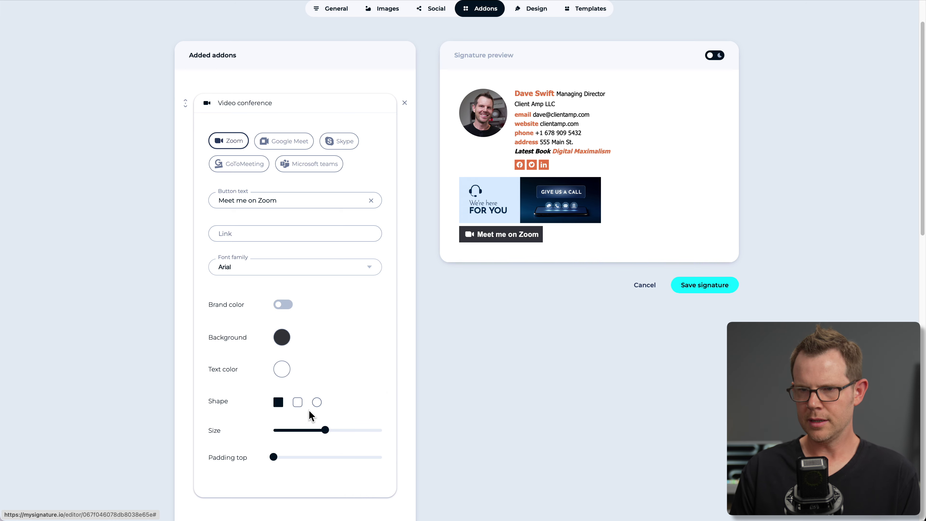
click(298, 402)
click(317, 402)
drag(325, 431, 299, 457)
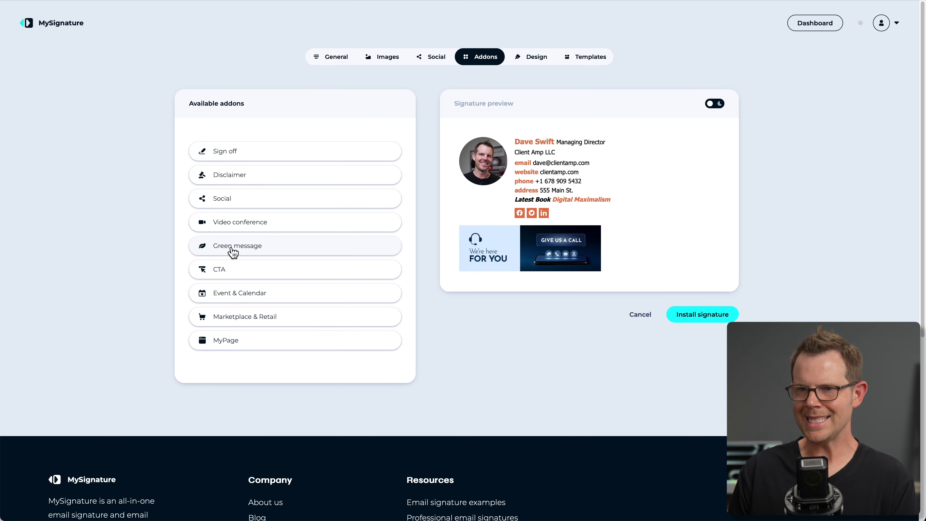
click(234, 249)
click(241, 190)
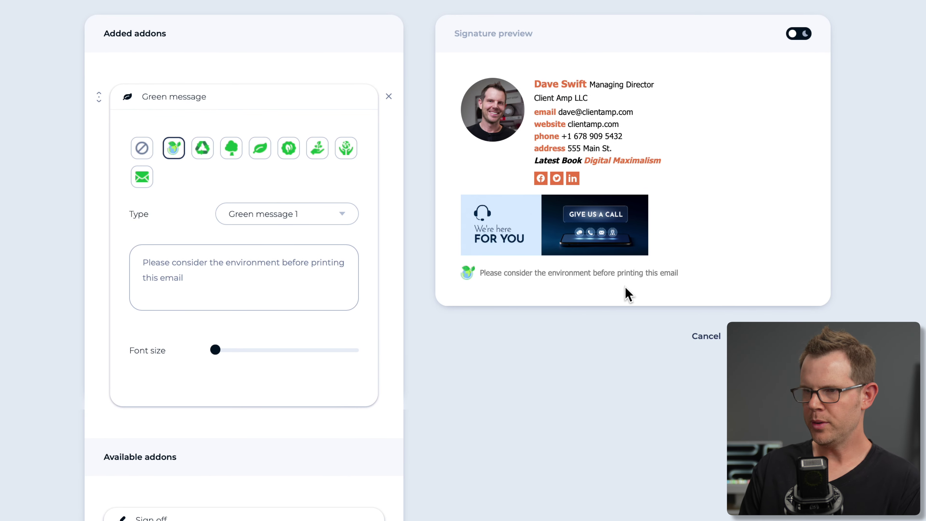
click(345, 148)
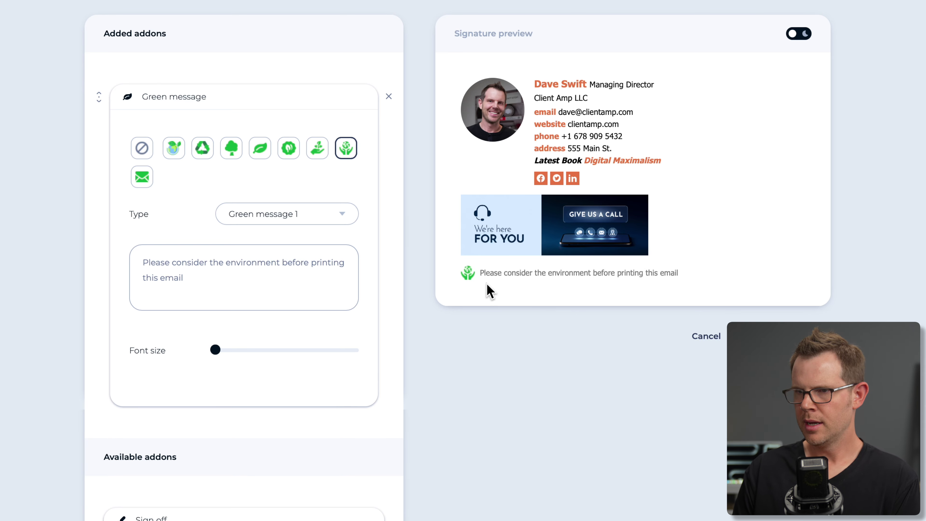
click(264, 216)
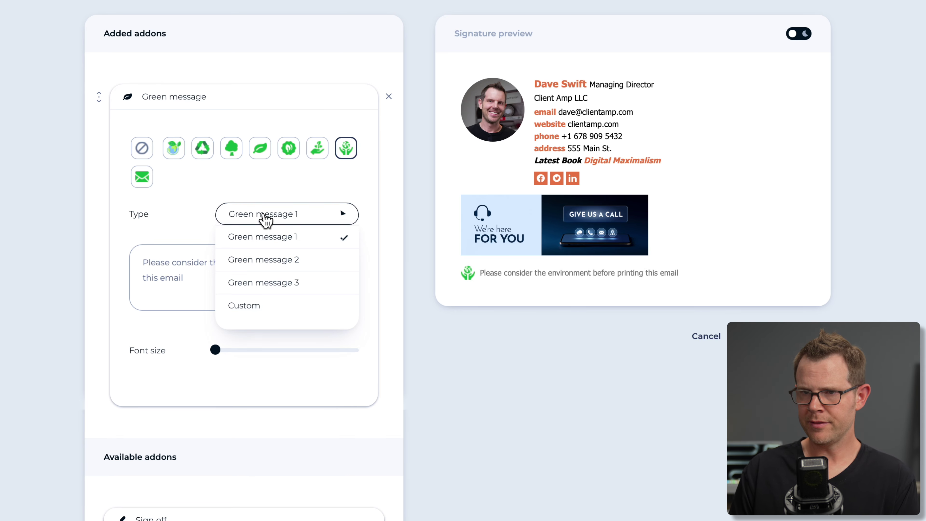
click(278, 260)
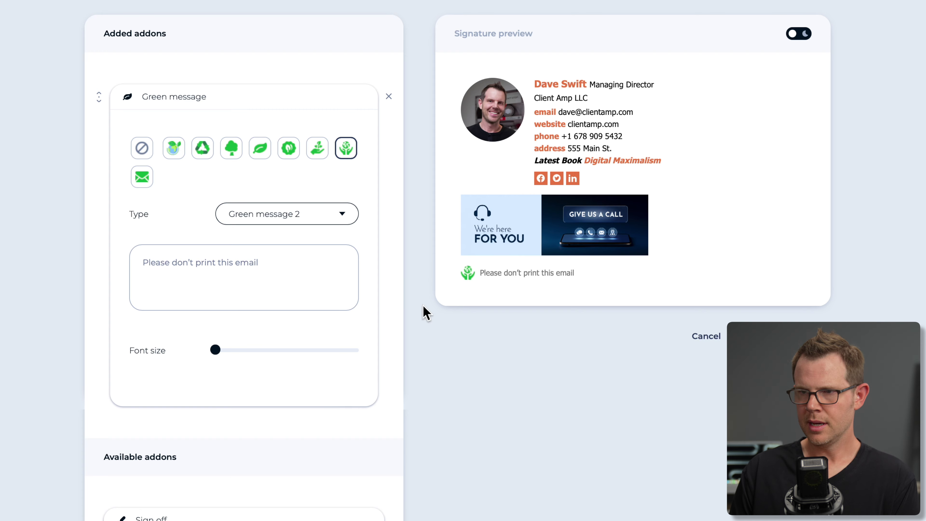
click(305, 214)
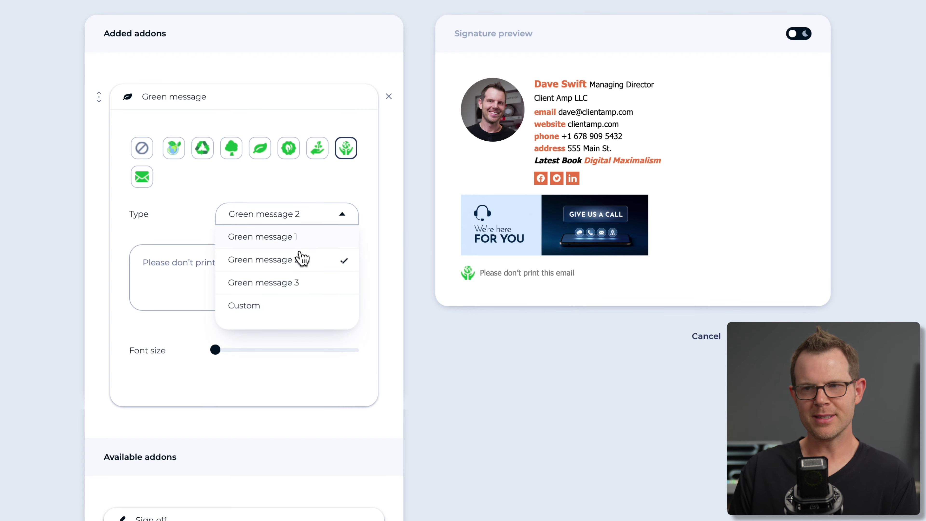
click(295, 284)
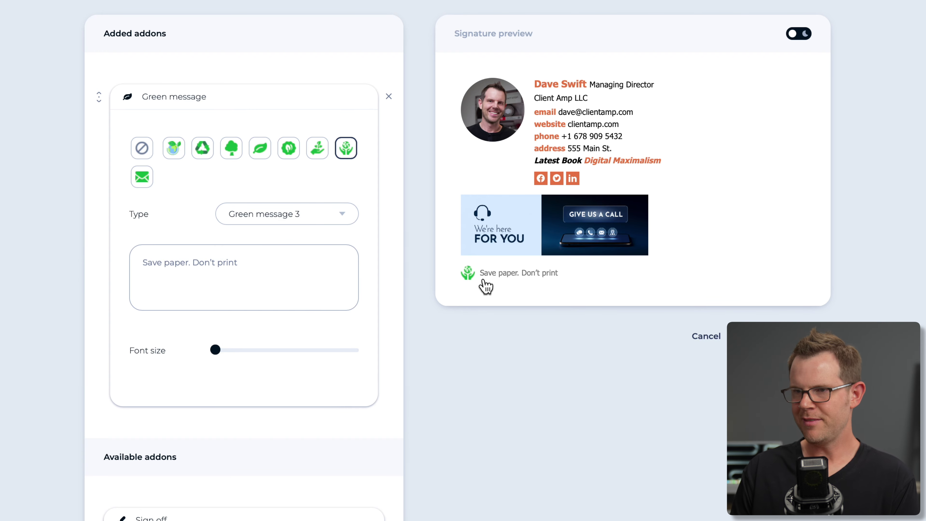
click(264, 217)
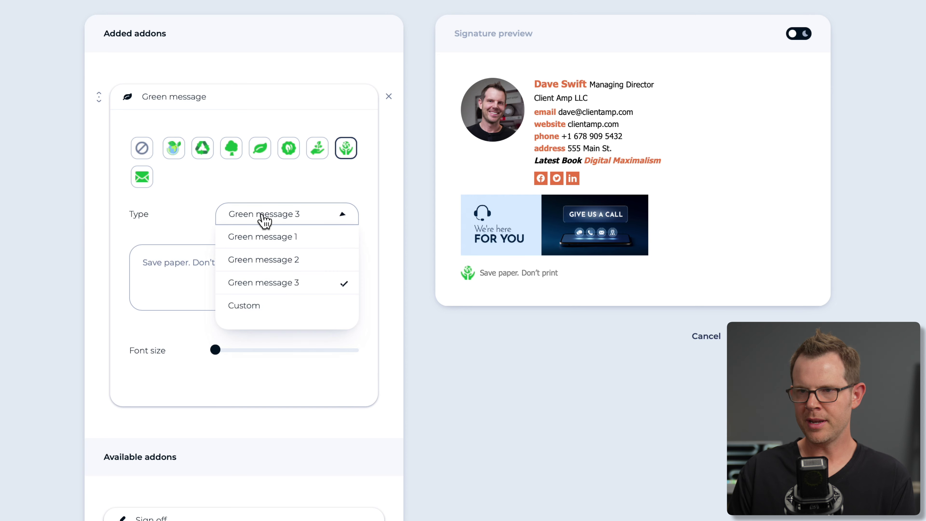
click(249, 314)
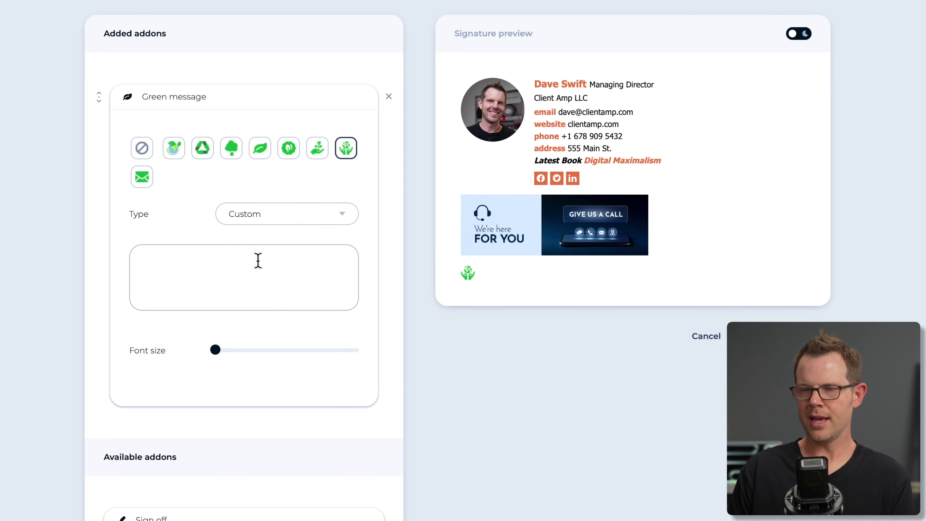
click(389, 96)
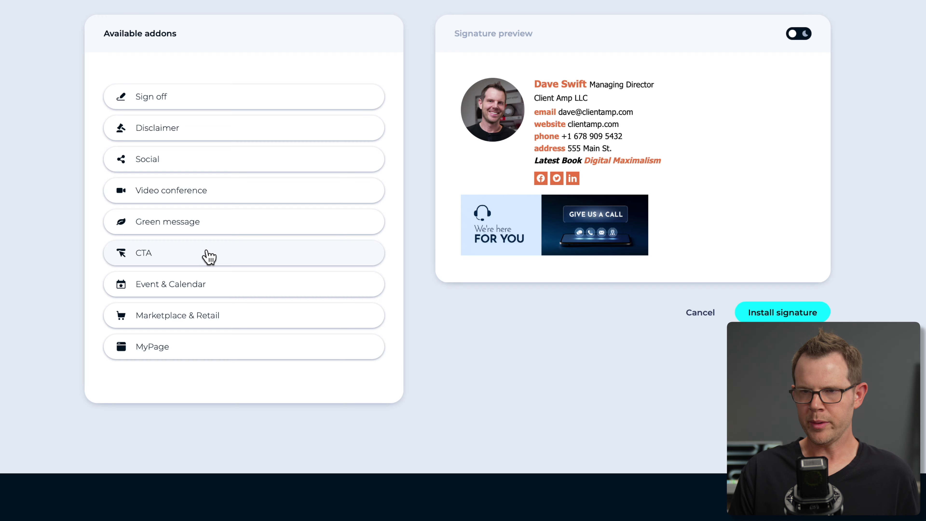
Add a CTA button reading 'Buy my course' with a cart icon and enter its link.
click(203, 260)
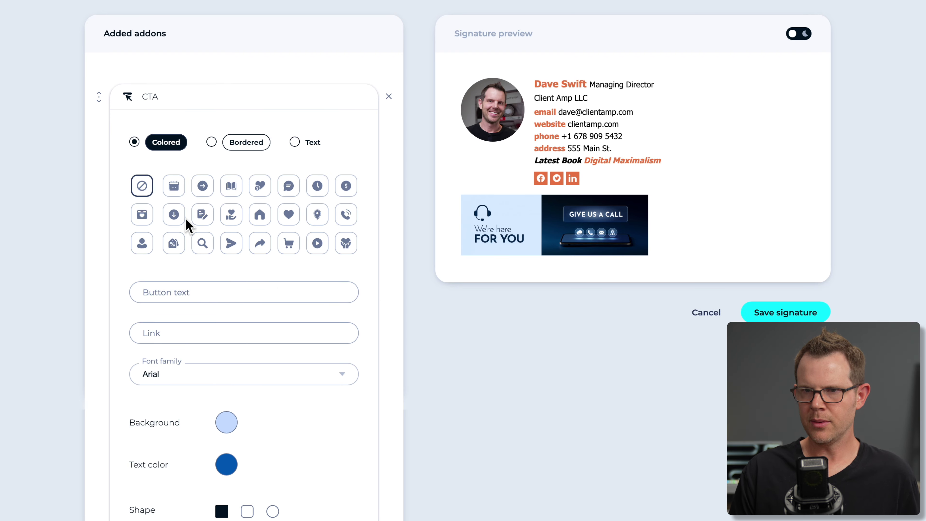
click(176, 290)
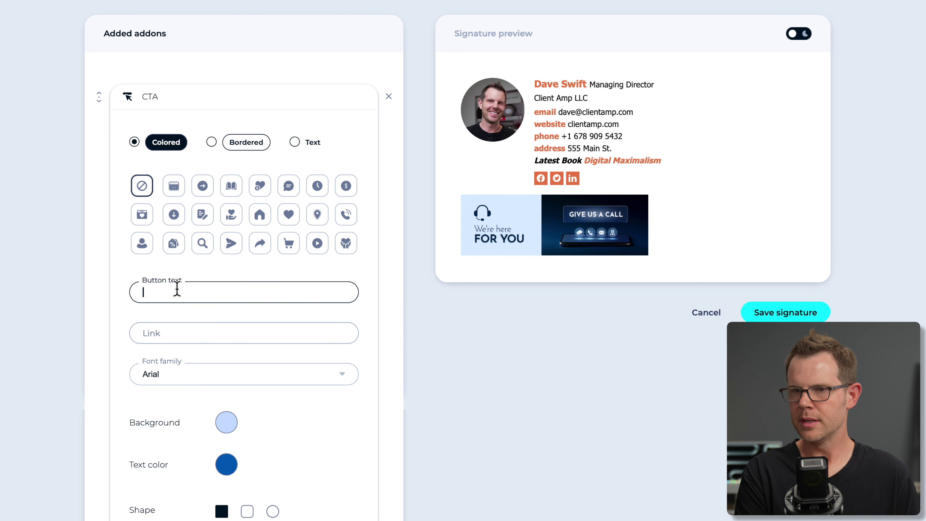
text(Buy my course)
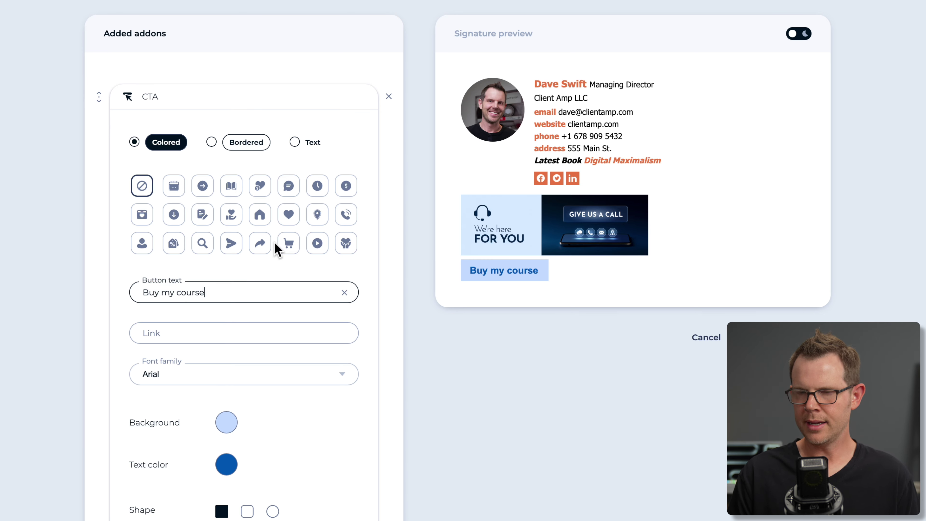
click(287, 244)
click(170, 333)
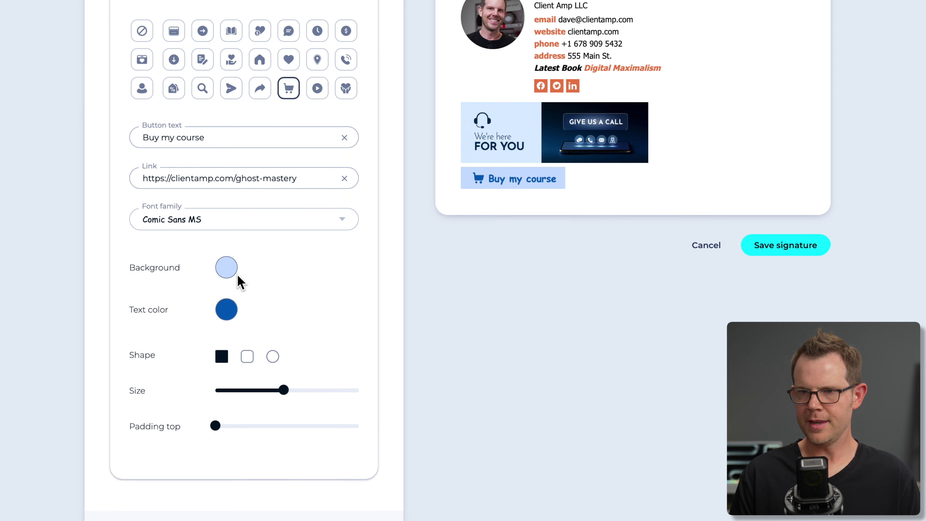
Give the course button rounded-square corners, a smaller size and 10 px top padding.
click(271, 357)
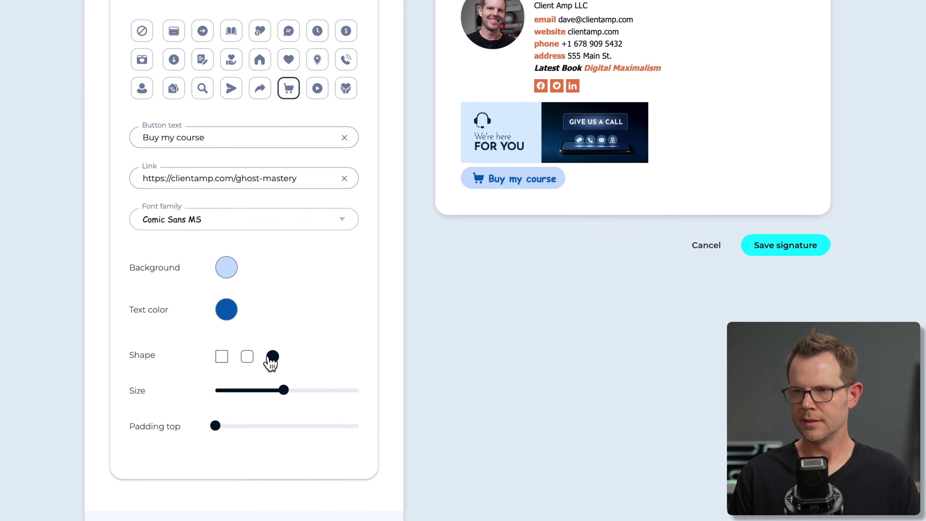
click(247, 357)
mouse_move(286, 391)
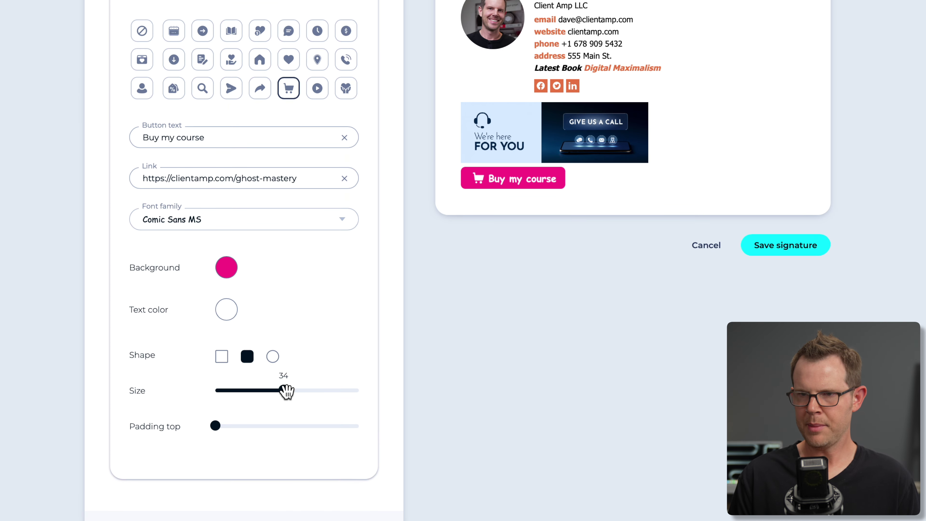
drag(284, 390, 263, 390)
mouse_move(216, 424)
drag(216, 425, 245, 425)
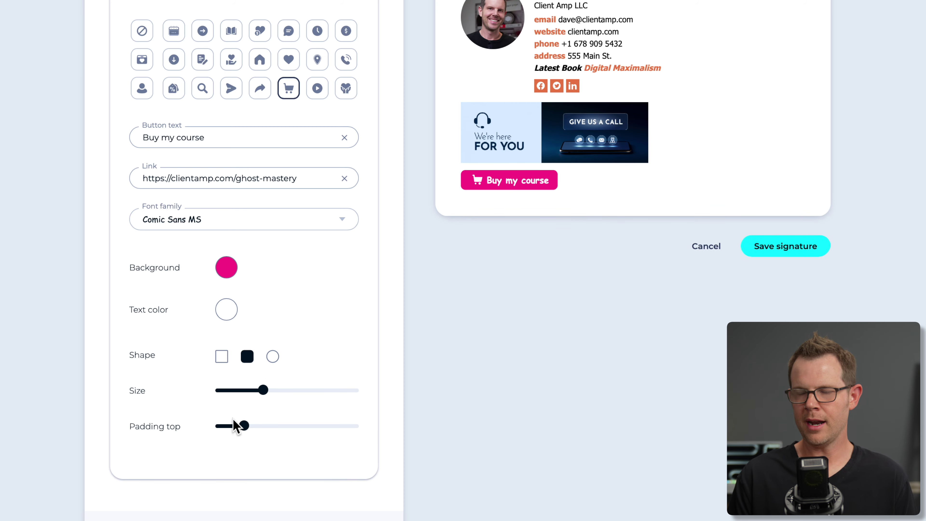
scroll(268, 441, down, 3)
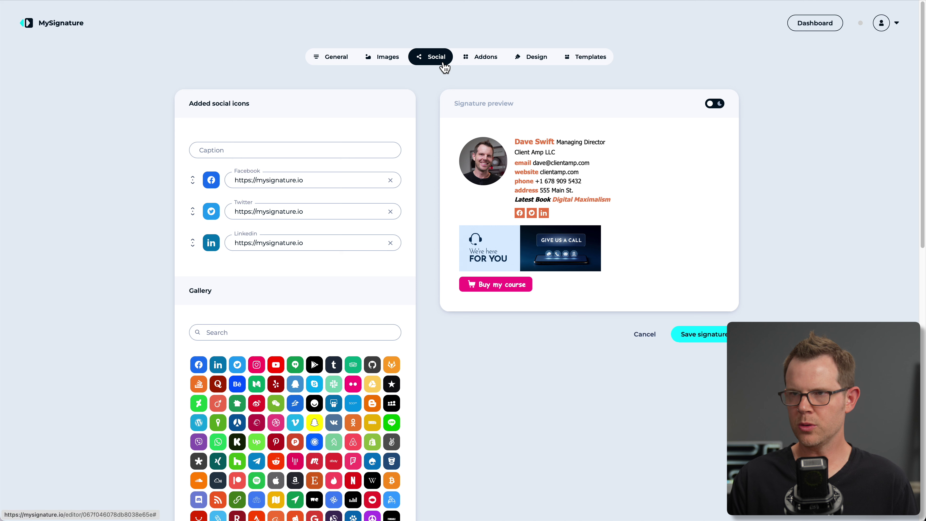
Remove the Facebook, Twitter and LinkedIn icons and the CTA course button.
click(390, 180)
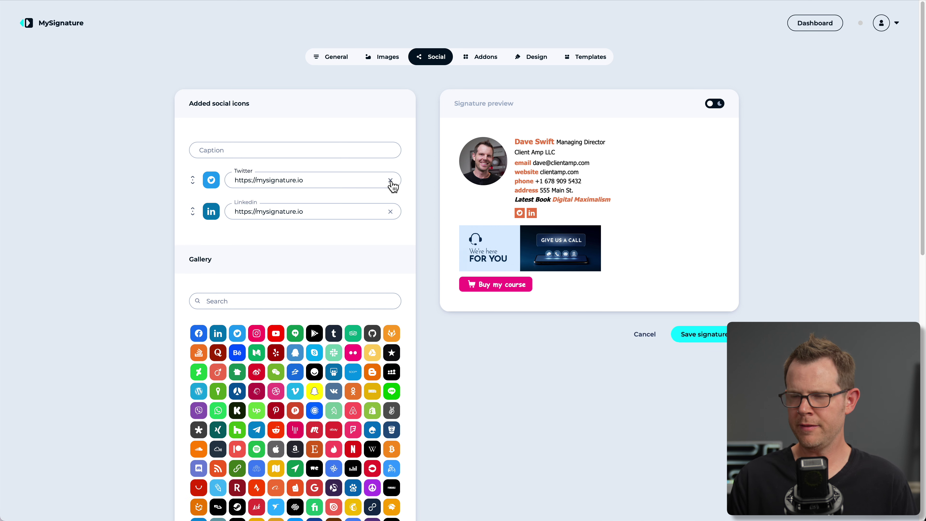
click(390, 181)
click(390, 180)
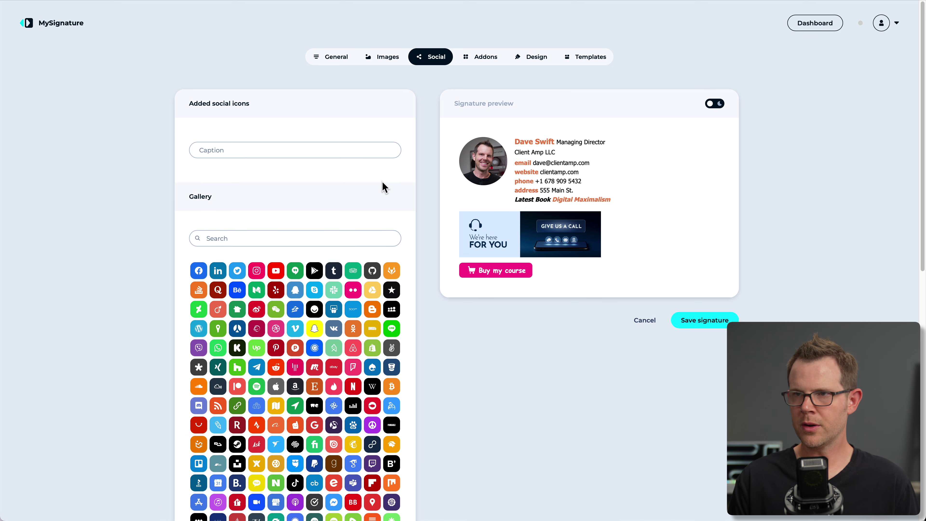
click(489, 59)
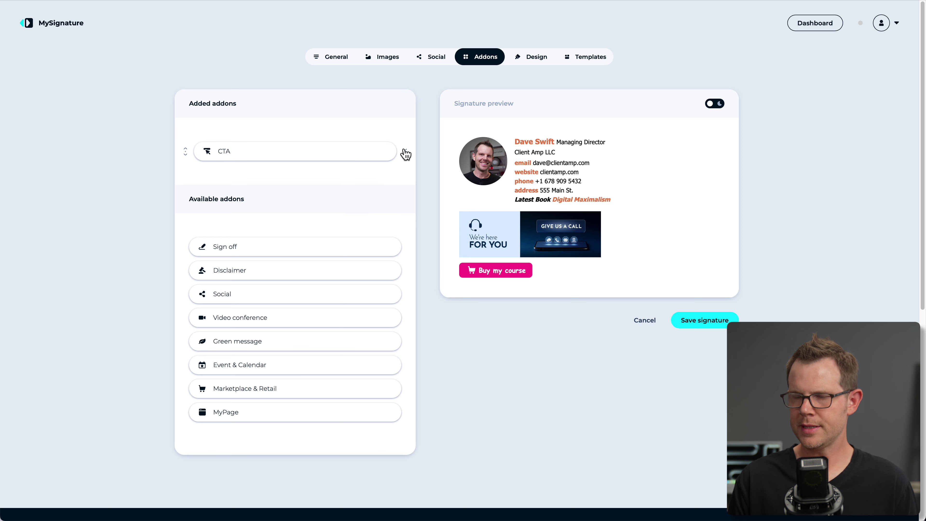
click(405, 151)
Delete the call banner under Images and return to the add-ons list.
click(383, 57)
scroll(403, 251, down, 1)
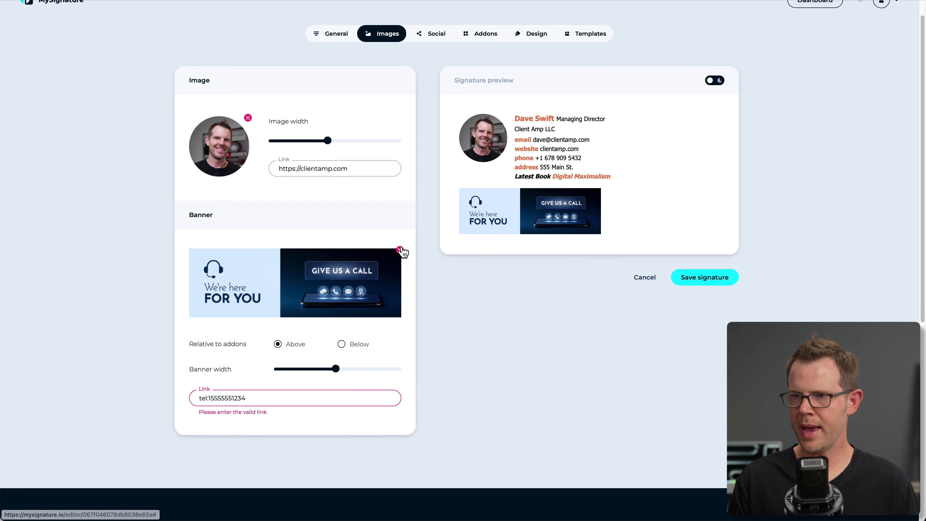
click(400, 250)
click(470, 339)
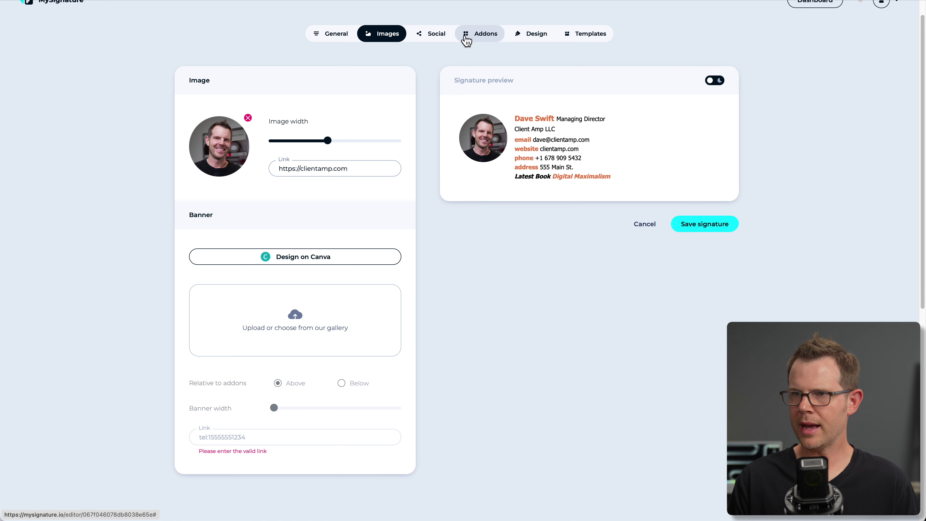
click(466, 36)
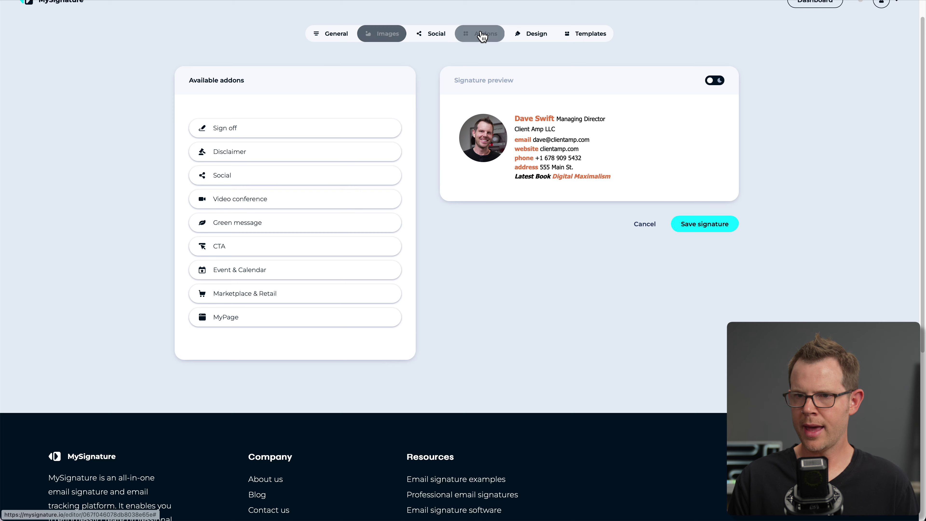
click(314, 278)
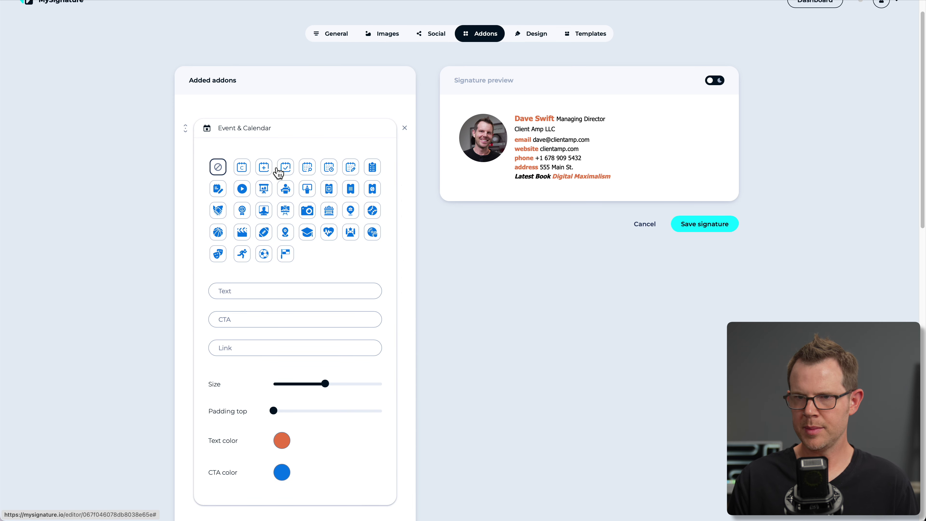
click(350, 168)
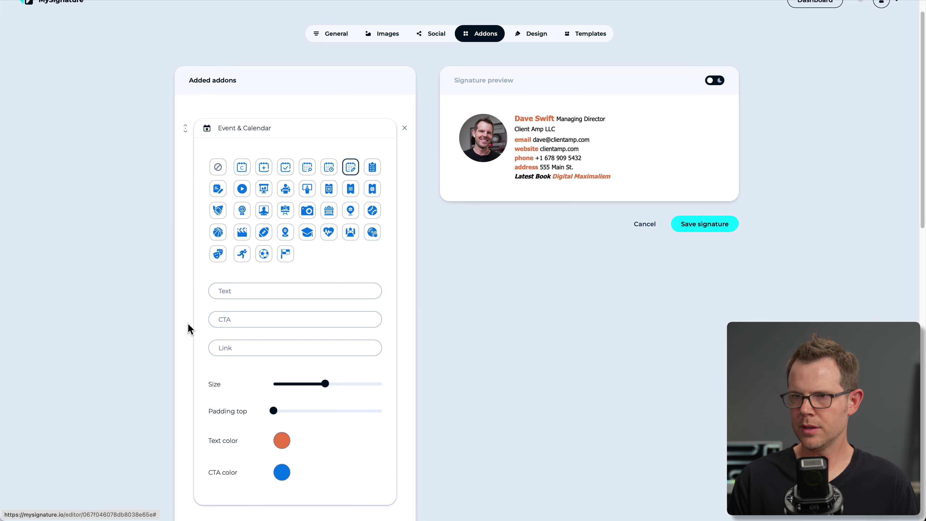
click(268, 289)
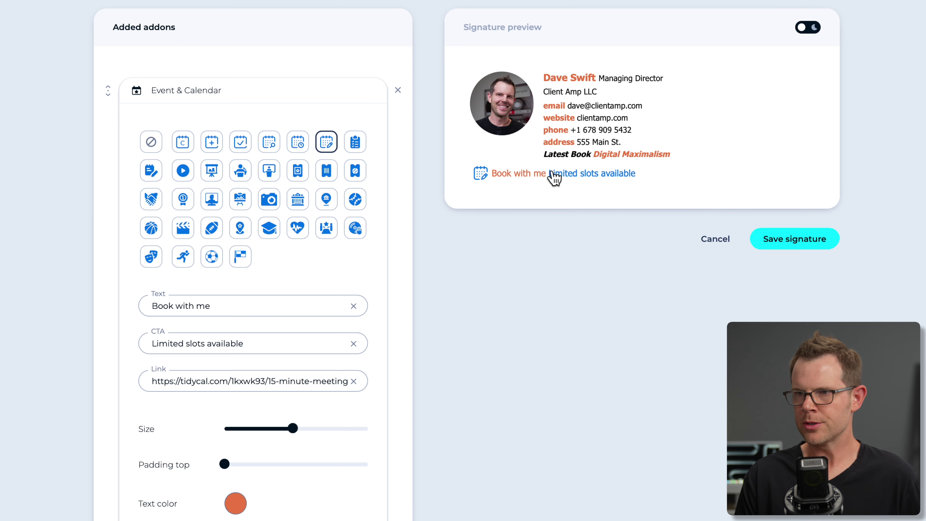
scroll(555, 187, down, 5)
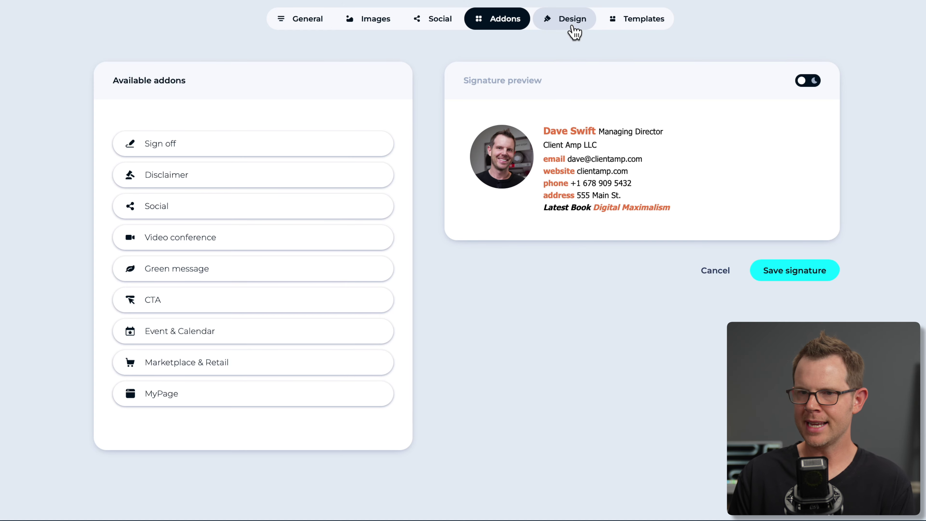
click(164, 363)
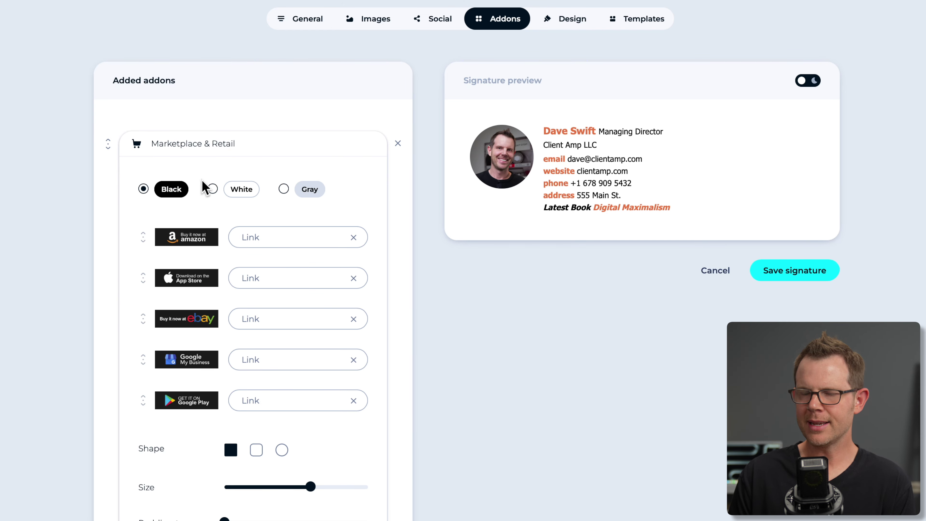
click(281, 240)
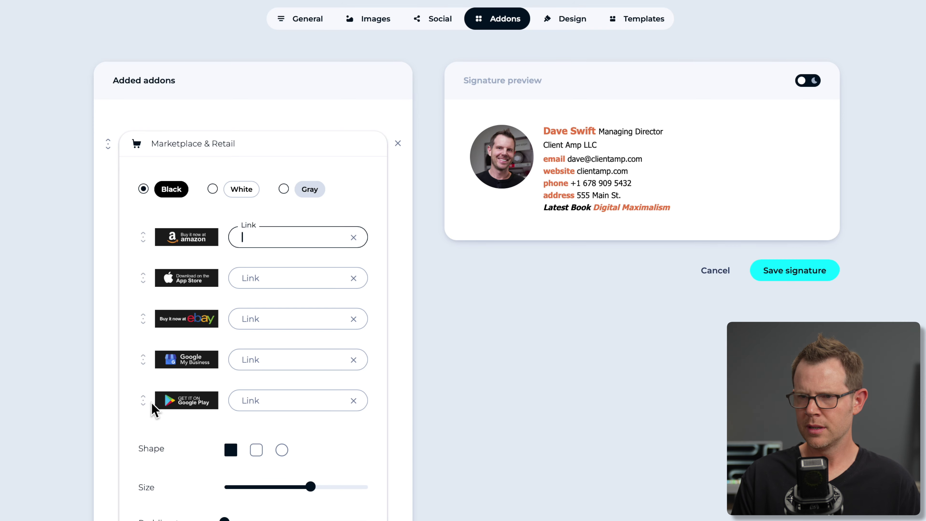
text(amazon.)
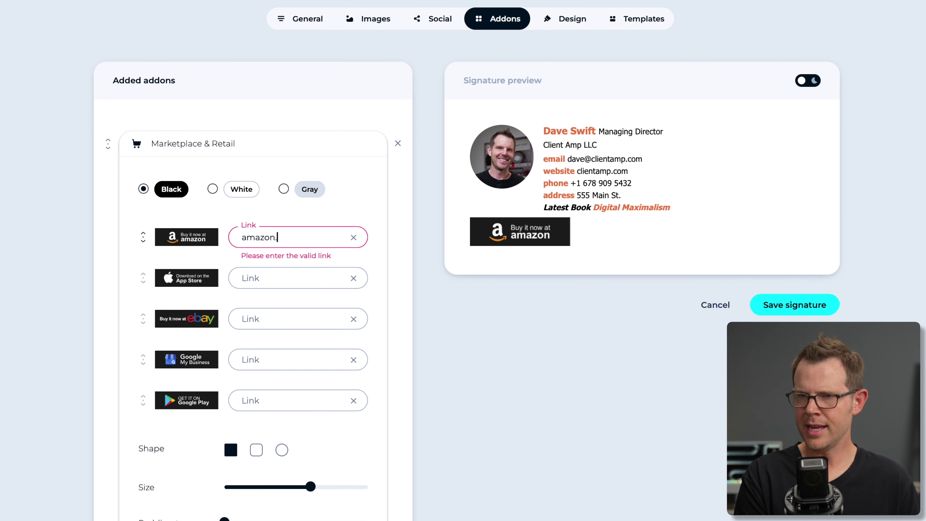
text(com)
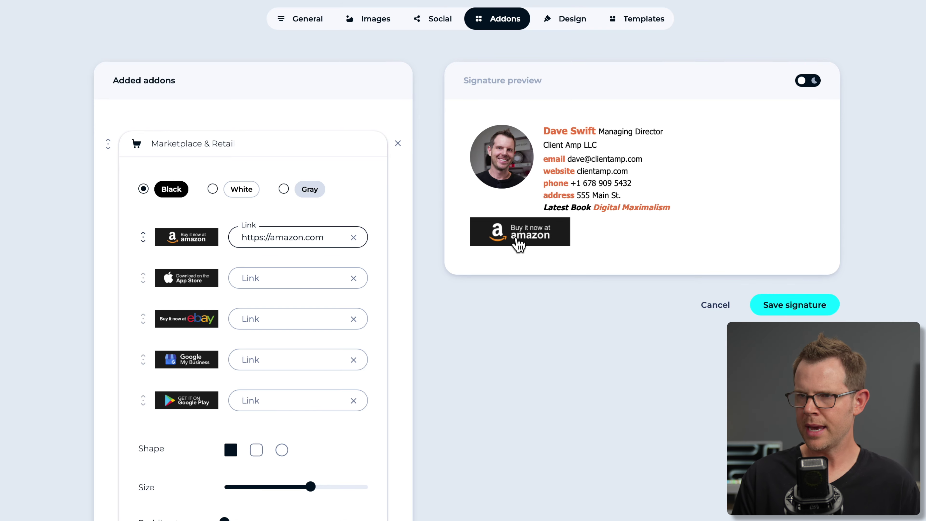
click(257, 449)
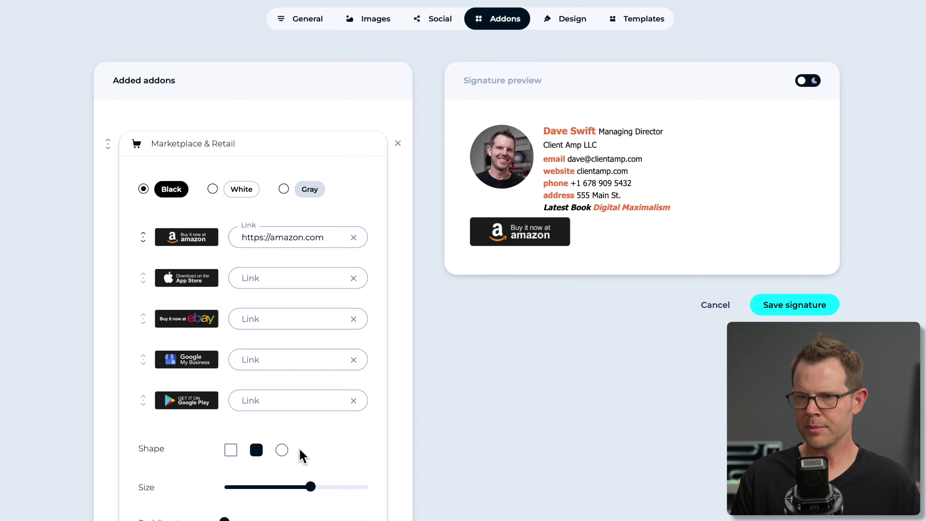
click(282, 449)
drag(310, 486, 270, 486)
scroll(217, 223, up, 1)
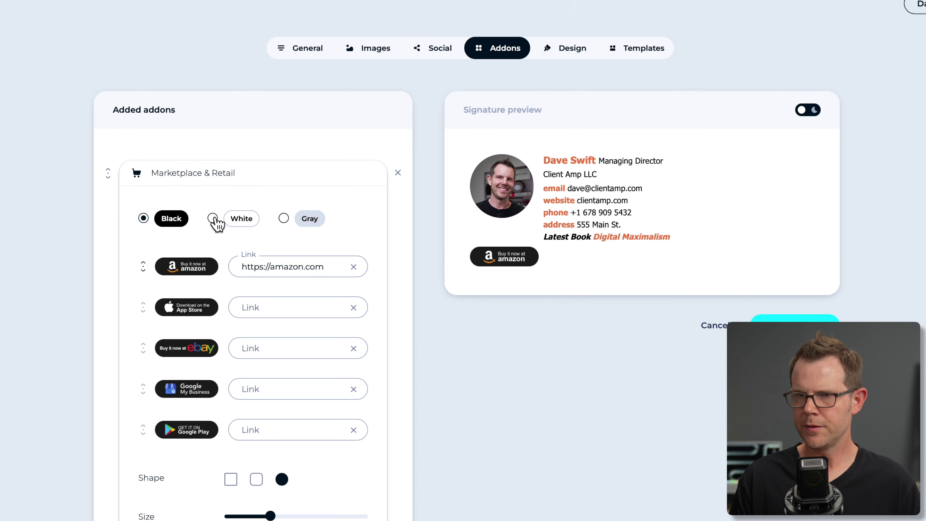
click(213, 218)
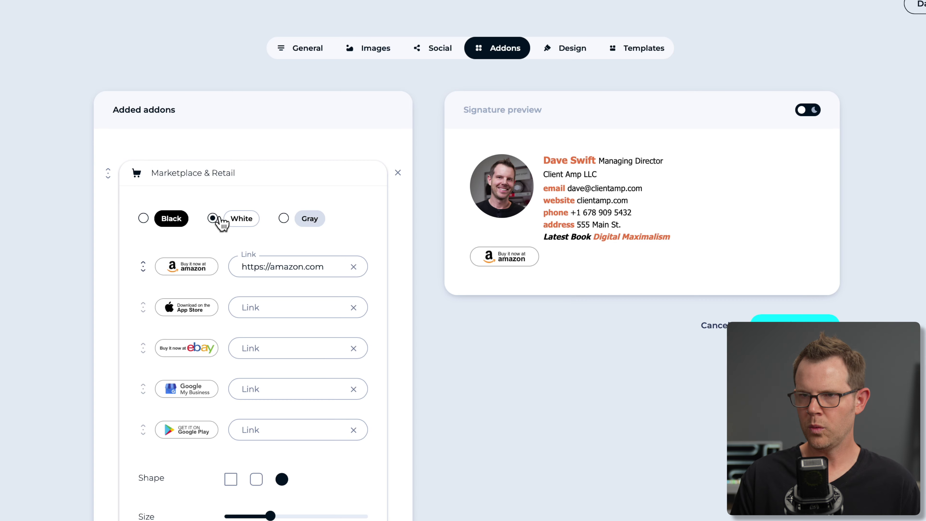
click(284, 218)
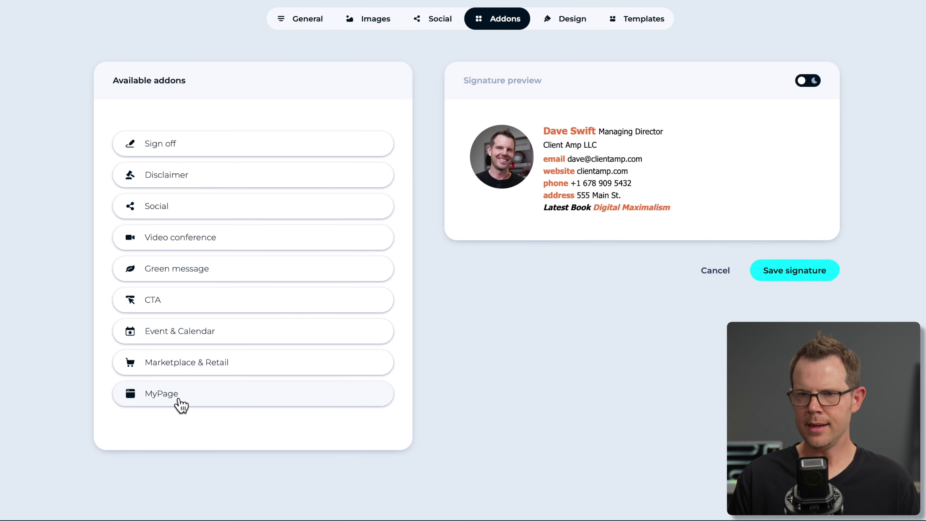
Add the MyPage add-on, leaving its call-to-action text empty for now.
click(211, 399)
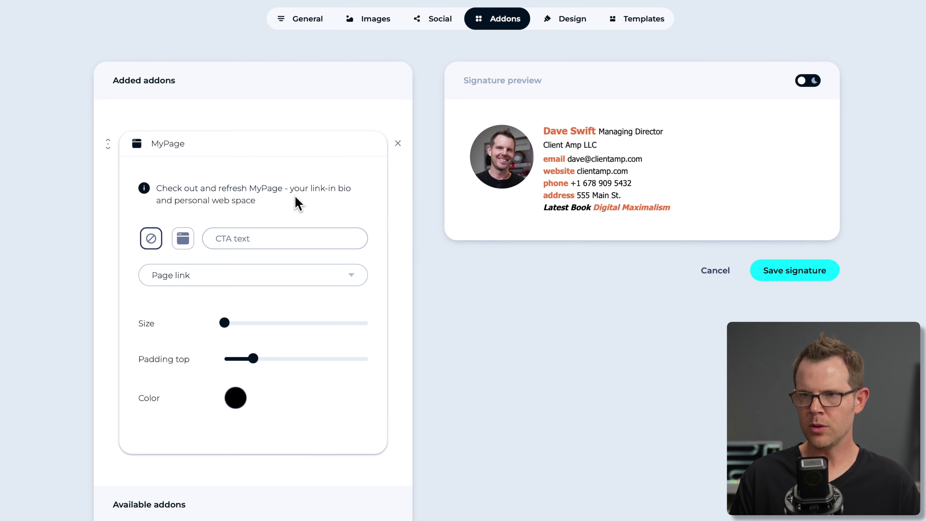
click(250, 246)
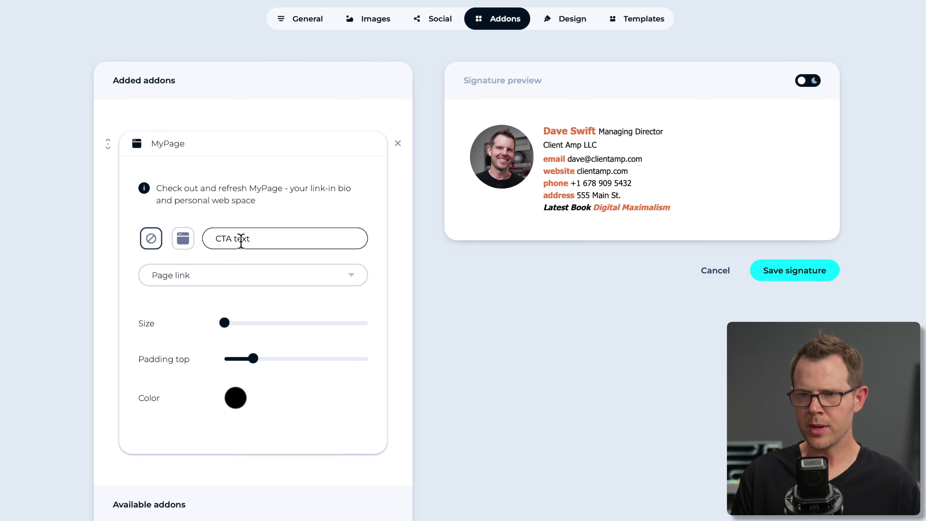
click(251, 255)
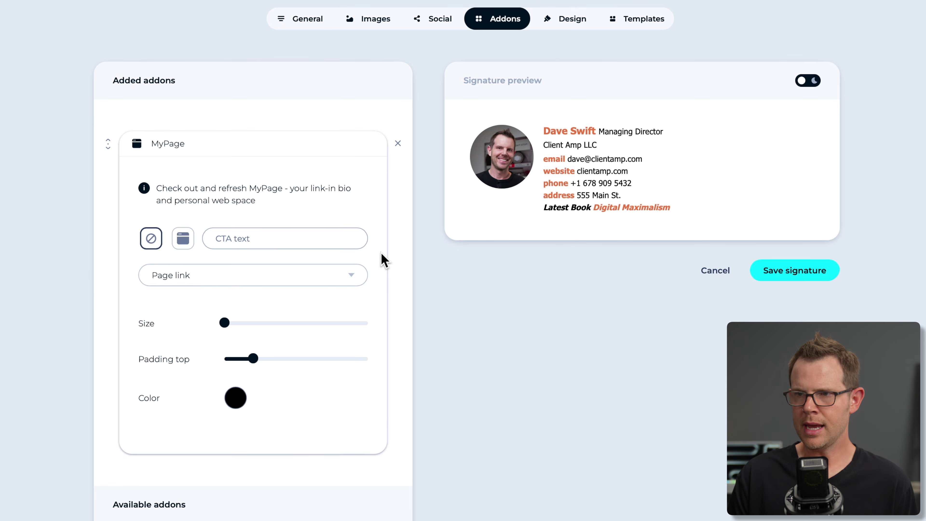
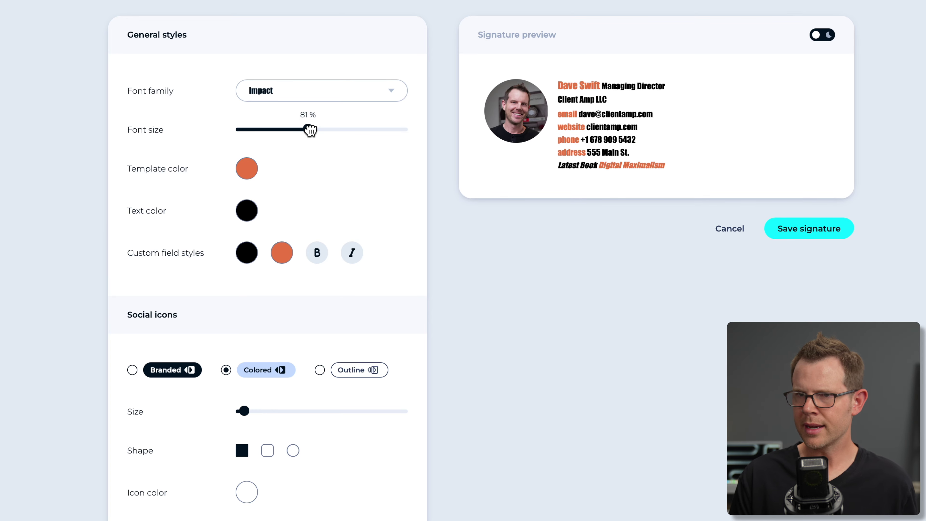
Pick Trebuchet MS from the Font family list in place of Impact.
click(283, 92)
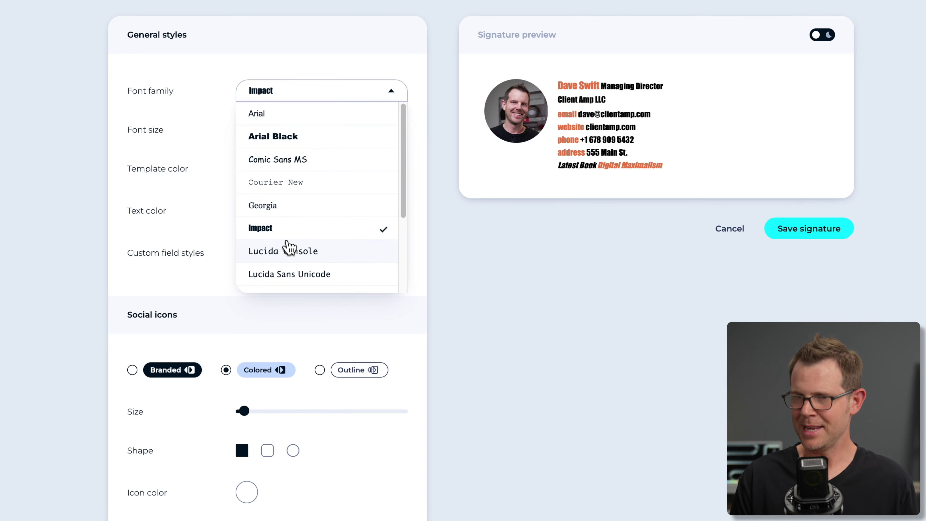
scroll(295, 234, down, 3)
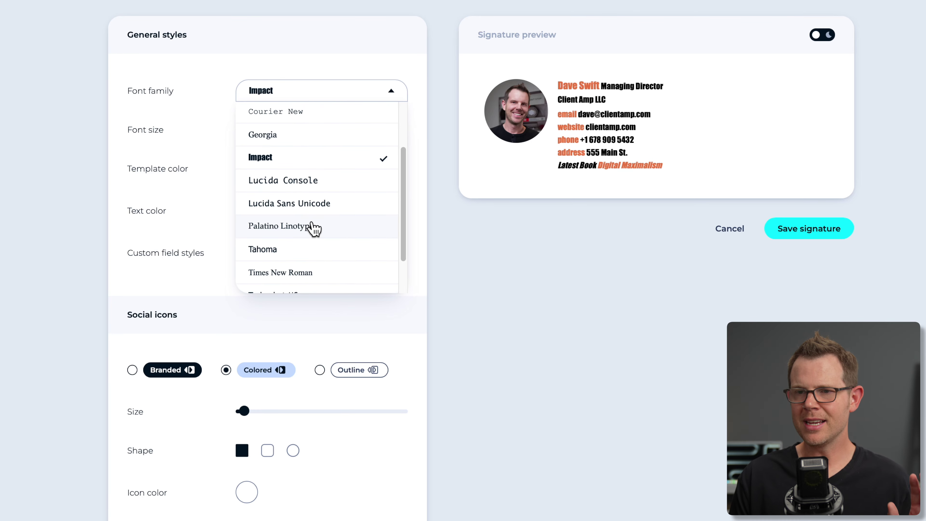
scroll(314, 228, down, 4)
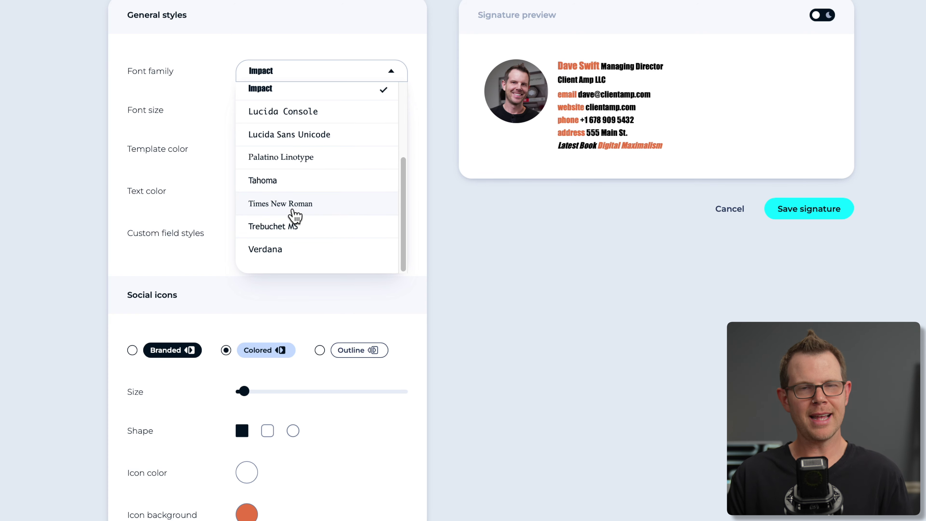
scroll(294, 219, up, 3)
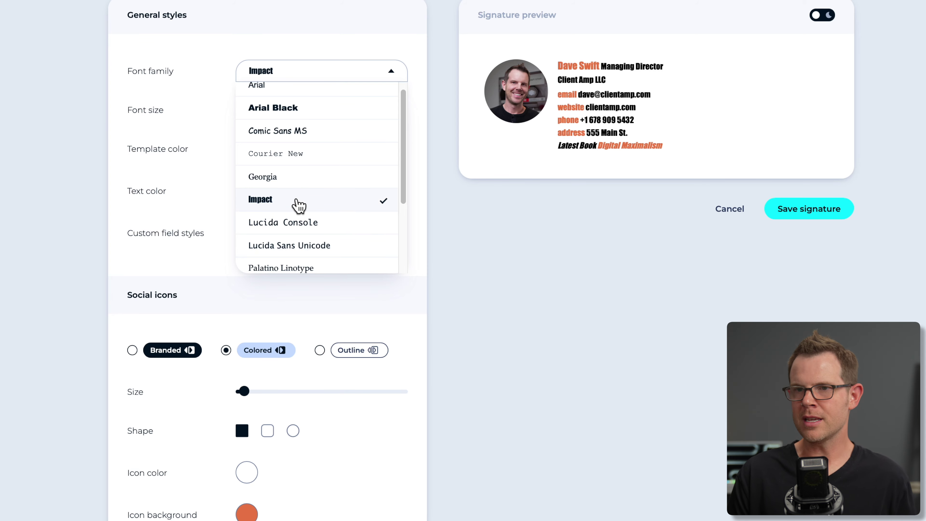
scroll(297, 206, up, 2)
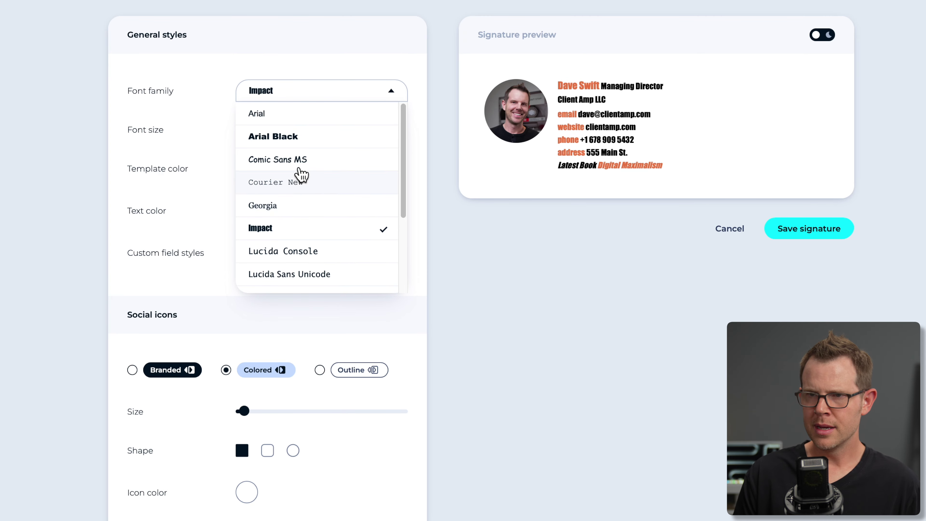
scroll(303, 223, down, 2)
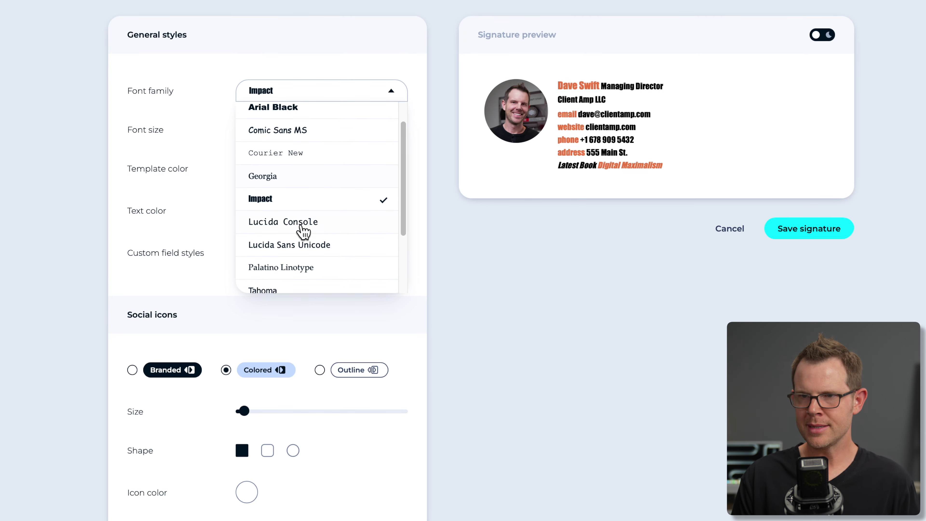
scroll(316, 270, down, 3)
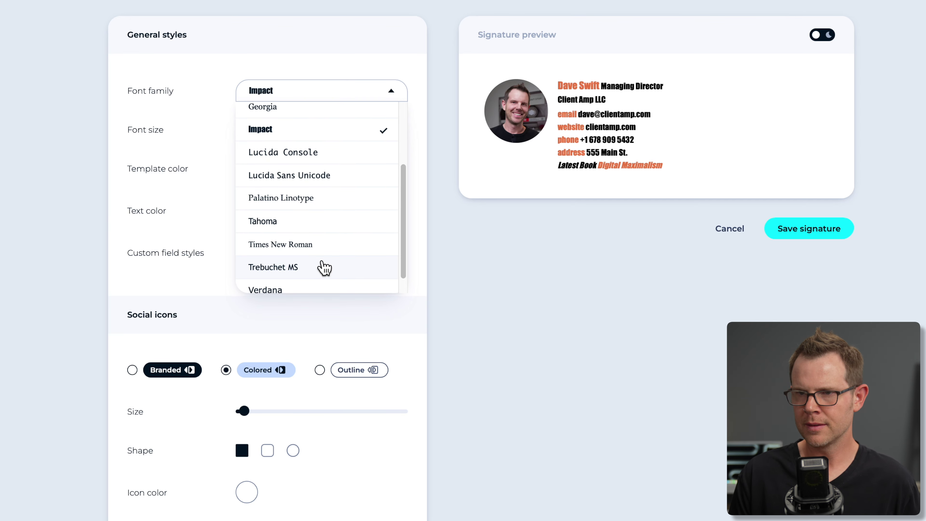
click(324, 267)
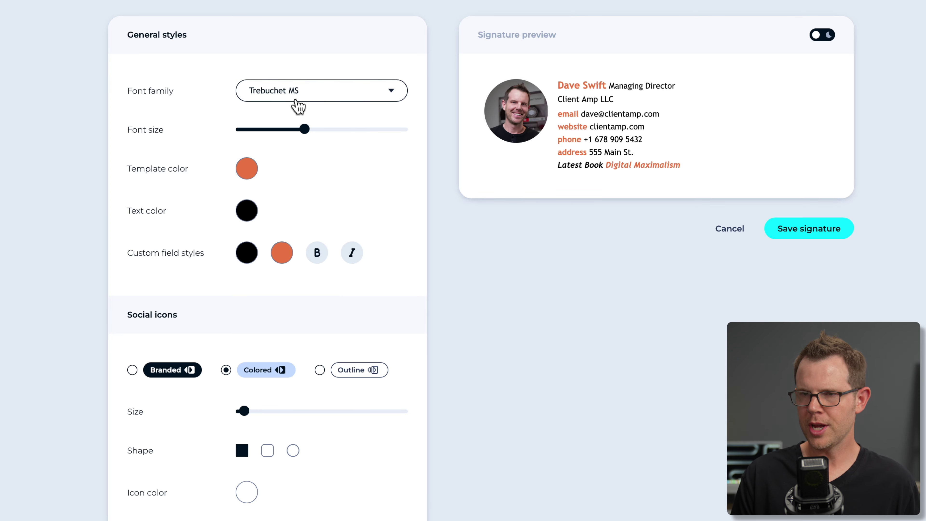
Enlarge the signature font size and set the template colour to purple #6A4CEA.
mouse_move(304, 129)
mouse_down()
mouse_move(391, 132)
mouse_move(211, 139)
mouse_move(337, 131)
mouse_move(311, 129)
mouse_up()
click(246, 168)
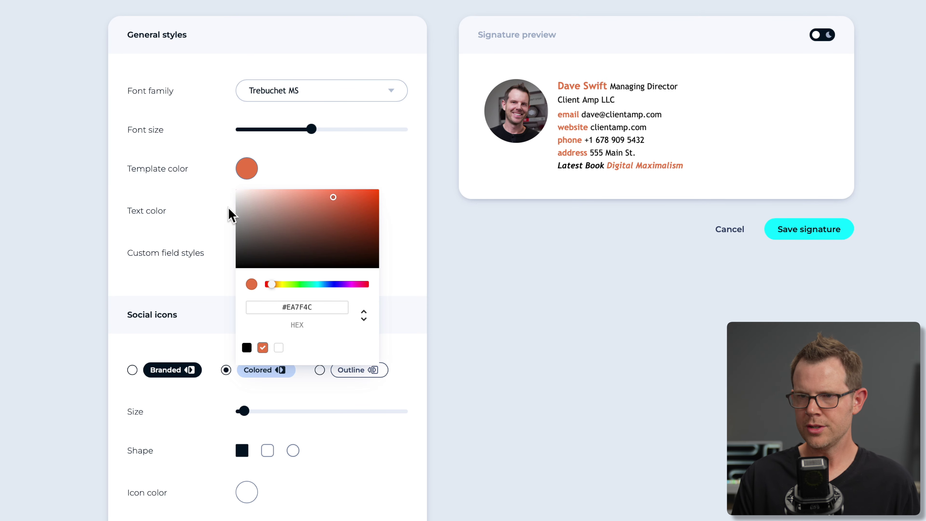
click(336, 284)
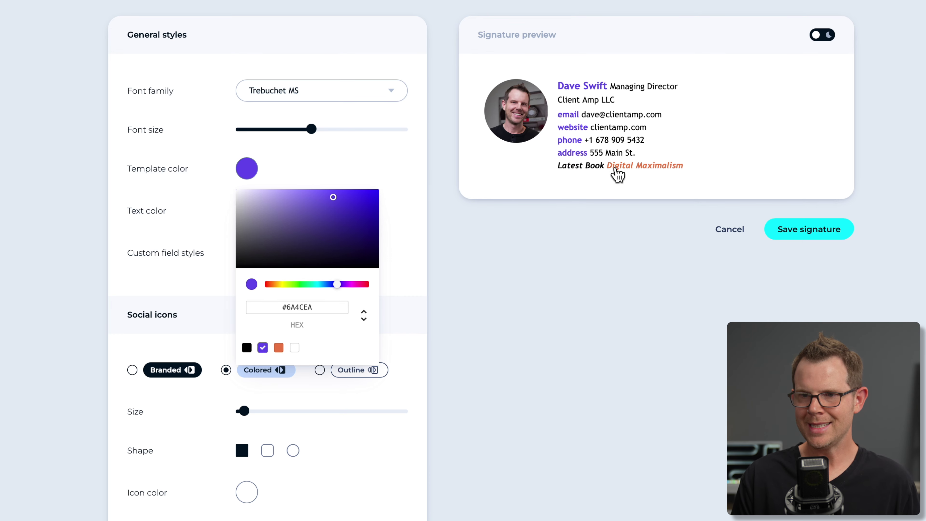
click(352, 153)
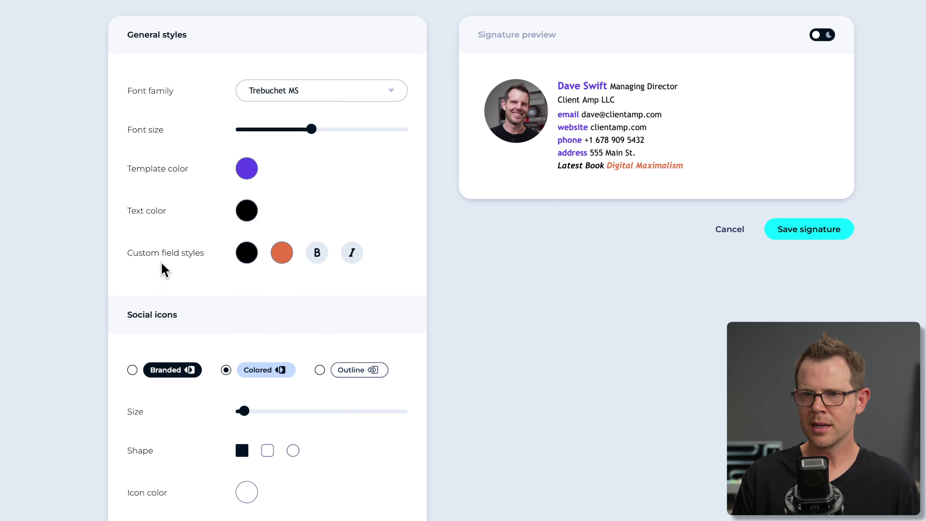
Set the book title field colour to bright magenta #F80DB6.
click(280, 255)
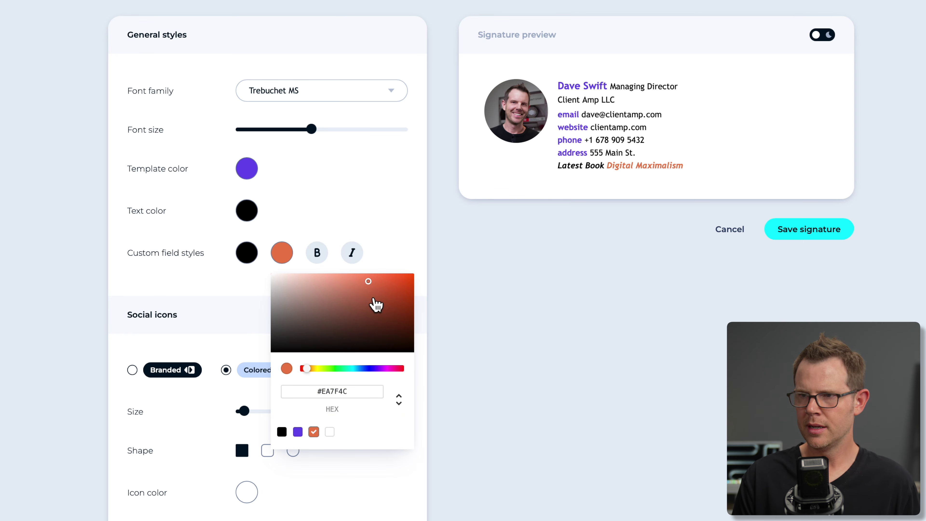
drag(376, 304, 404, 332)
drag(394, 369, 392, 370)
drag(397, 299, 407, 274)
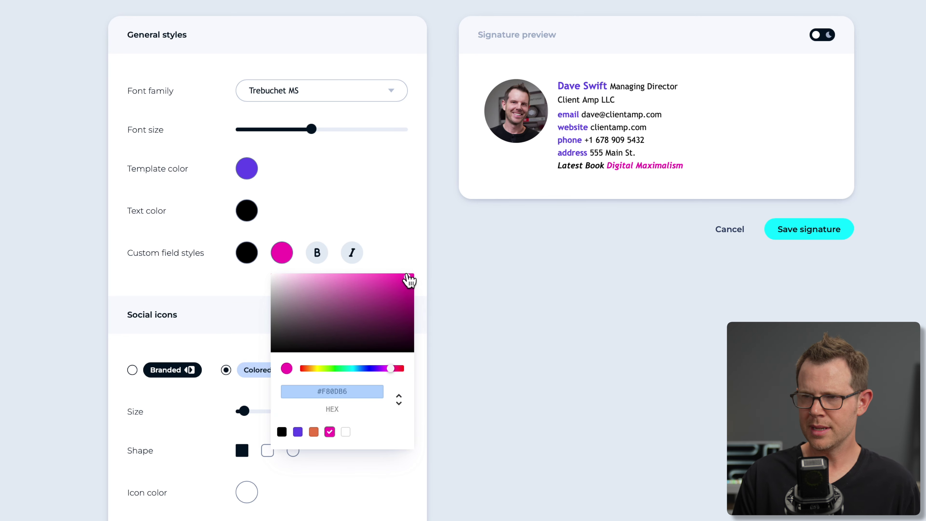
click(406, 256)
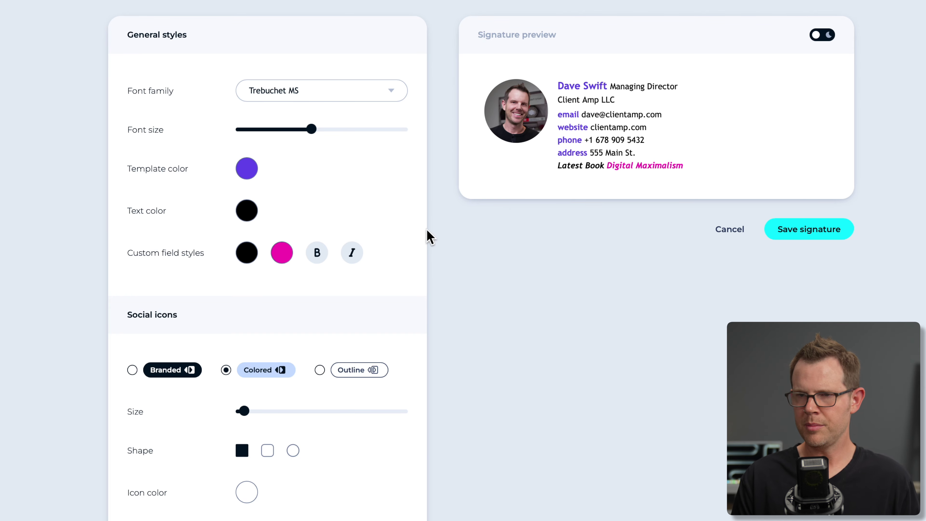
Make the Latest Book line bold and italic.
click(318, 253)
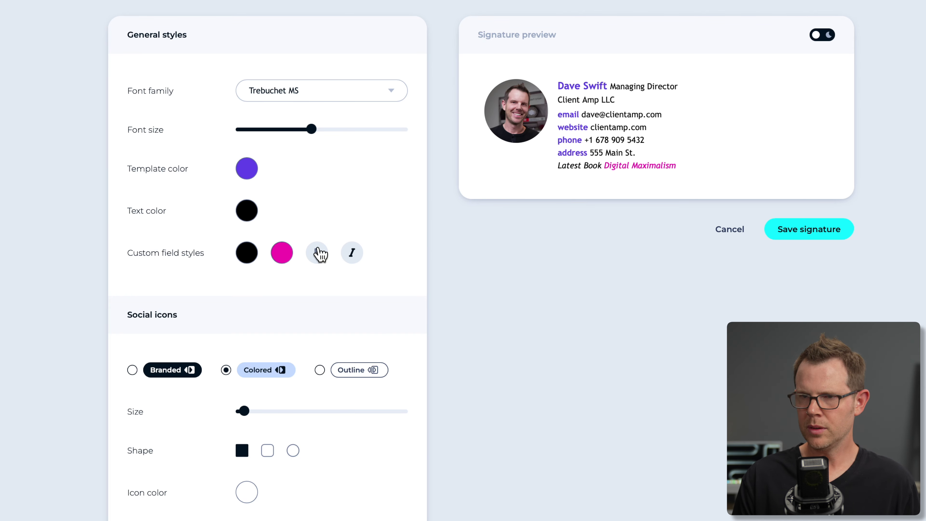
click(318, 257)
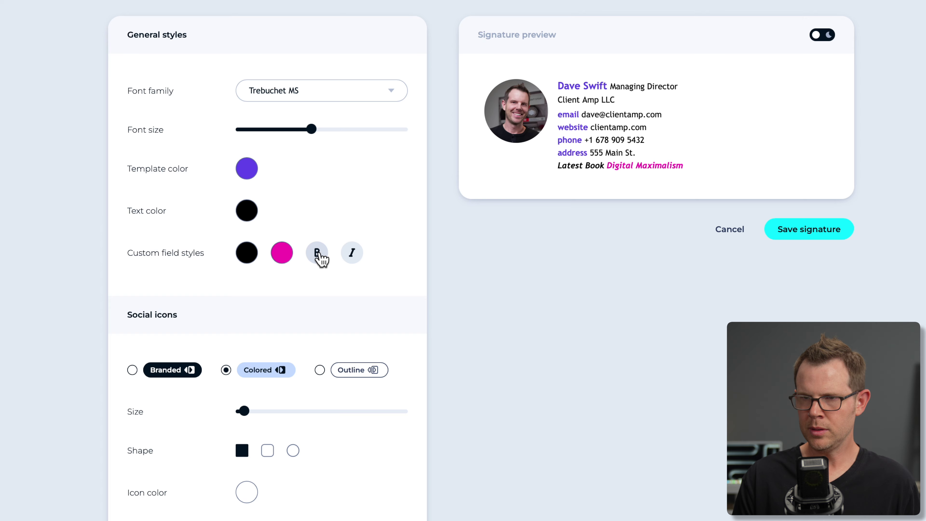
click(319, 257)
click(354, 259)
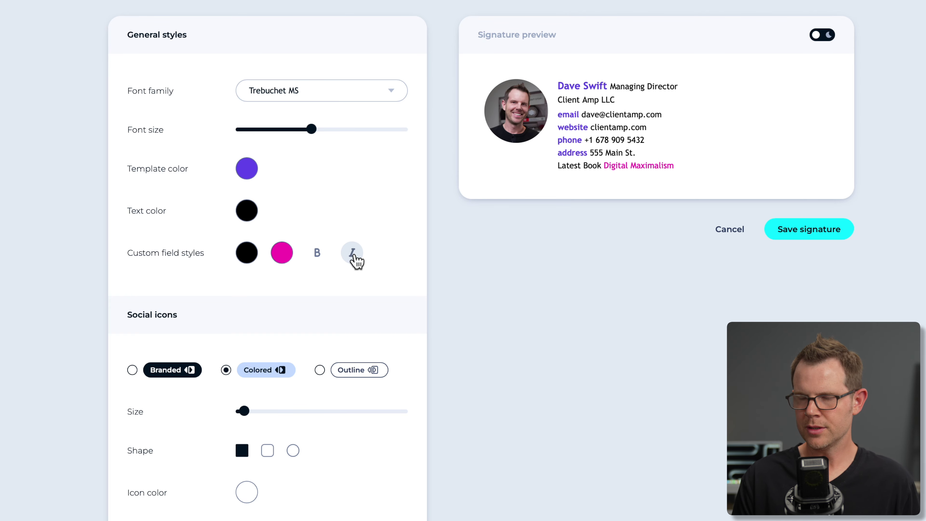
click(353, 257)
click(316, 255)
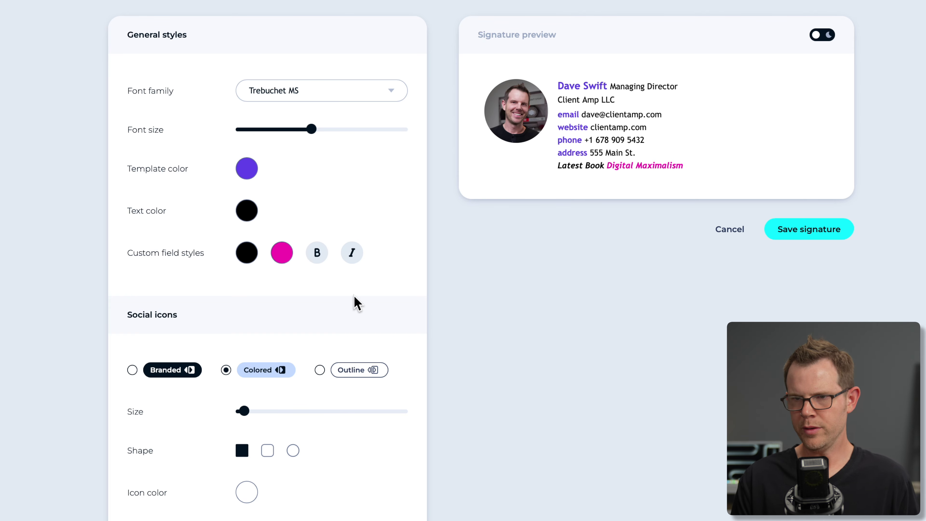
scroll(274, 355, down, 3)
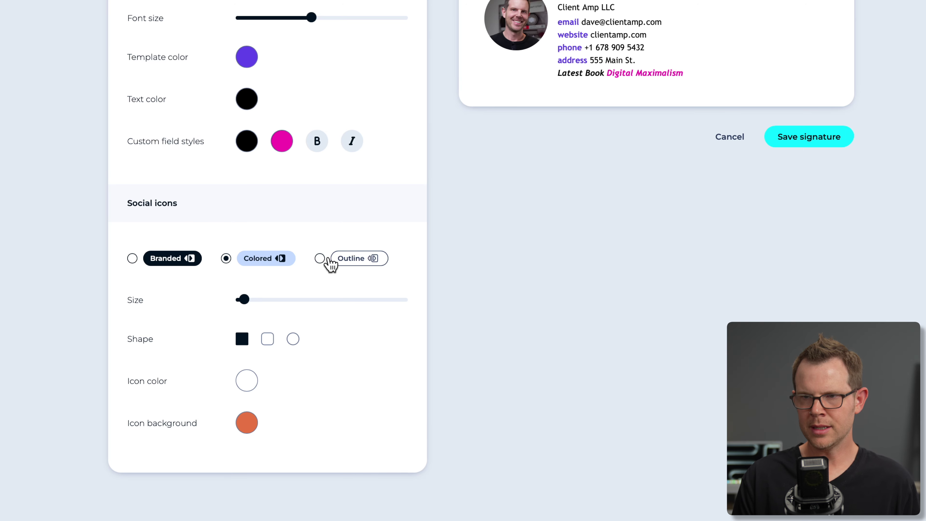
scroll(343, 281, up, 3)
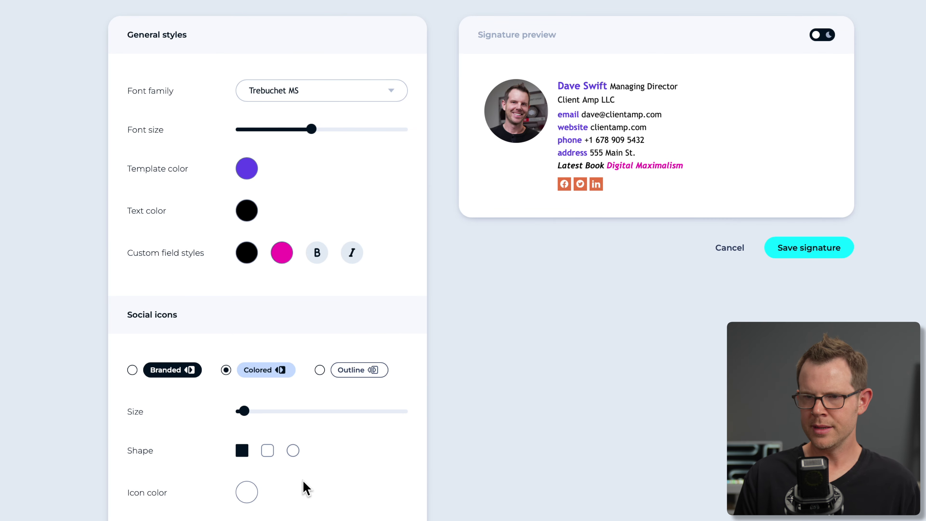
Switch the social icons to a single colour with a darker background.
scroll(310, 490, down, 5)
click(133, 179)
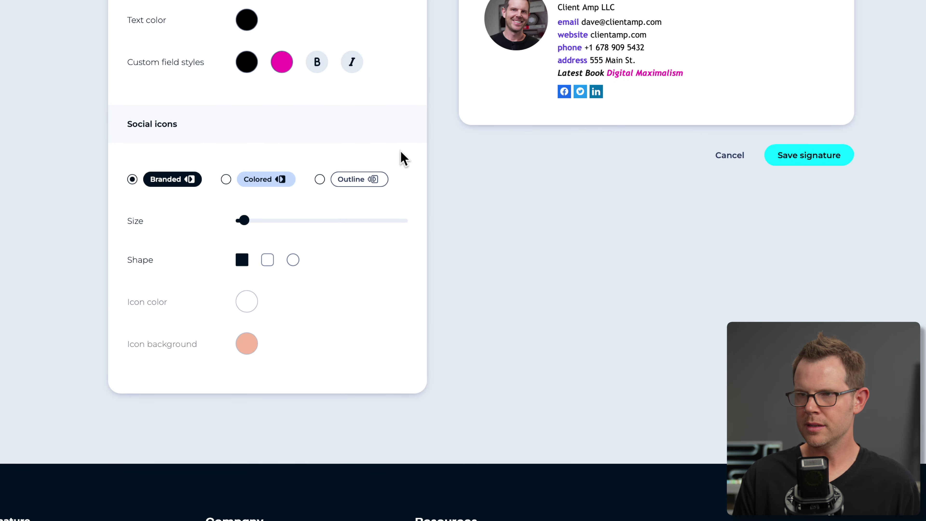
click(226, 179)
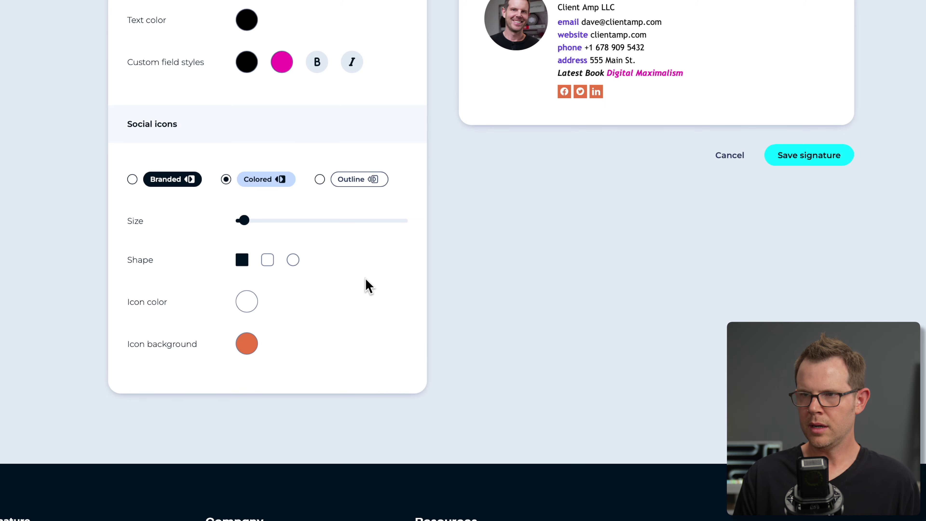
click(247, 344)
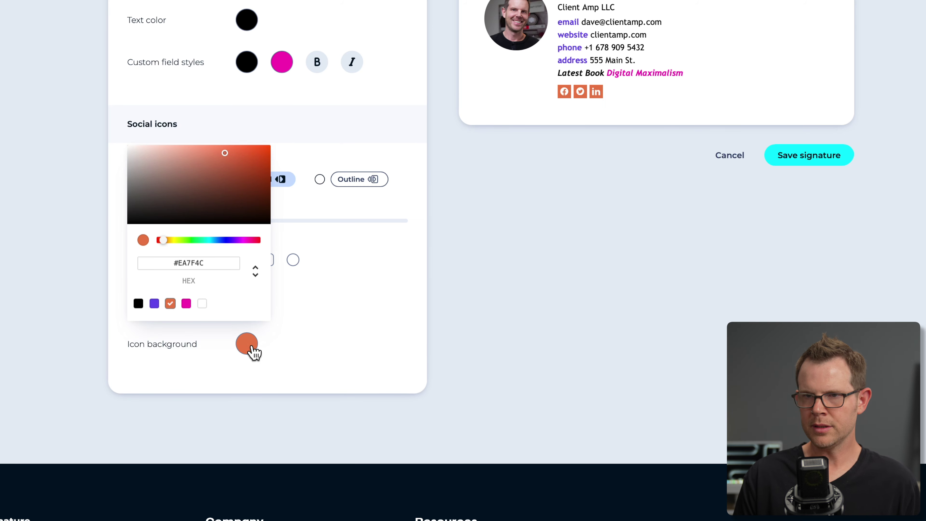
mouse_move(221, 182)
mouse_down()
mouse_move(166, 155)
mouse_move(258, 150)
mouse_up()
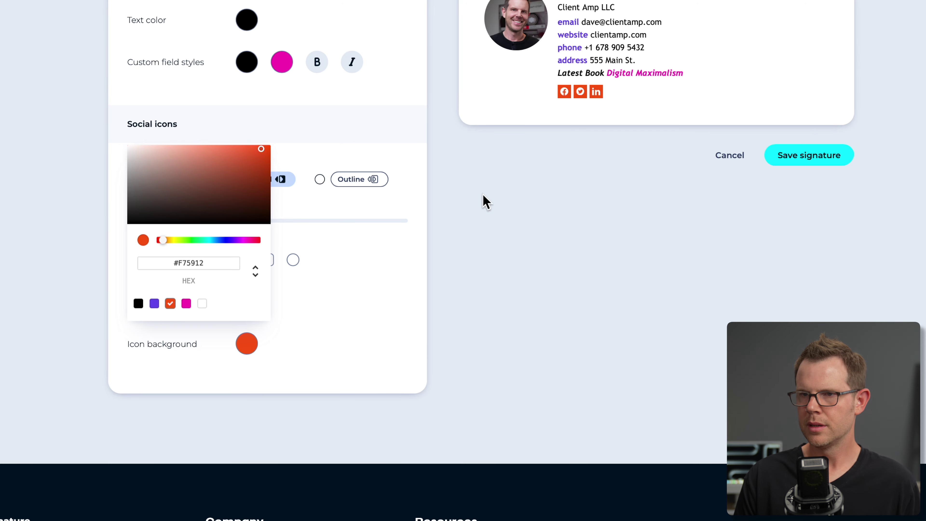
click(392, 256)
Make the social icons black outlines and save the signature.
click(319, 179)
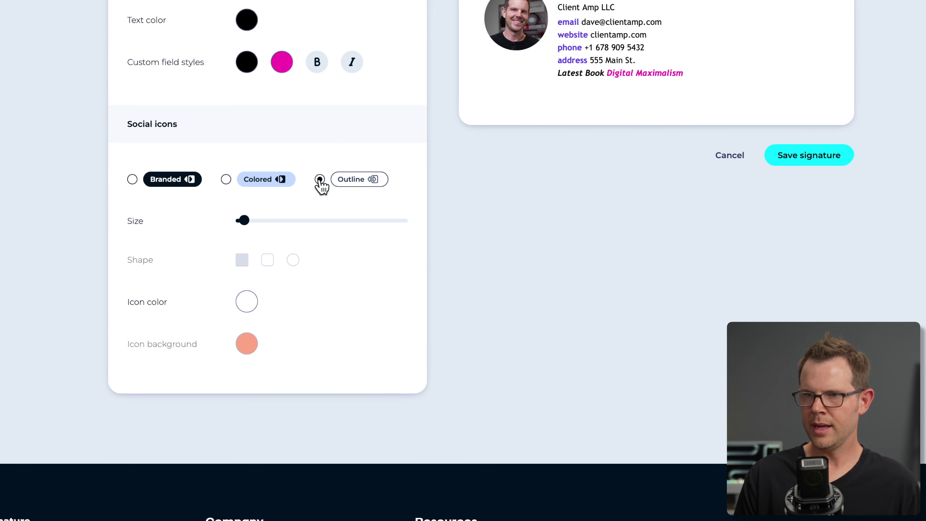
click(240, 302)
drag(205, 140, 146, 172)
click(532, 131)
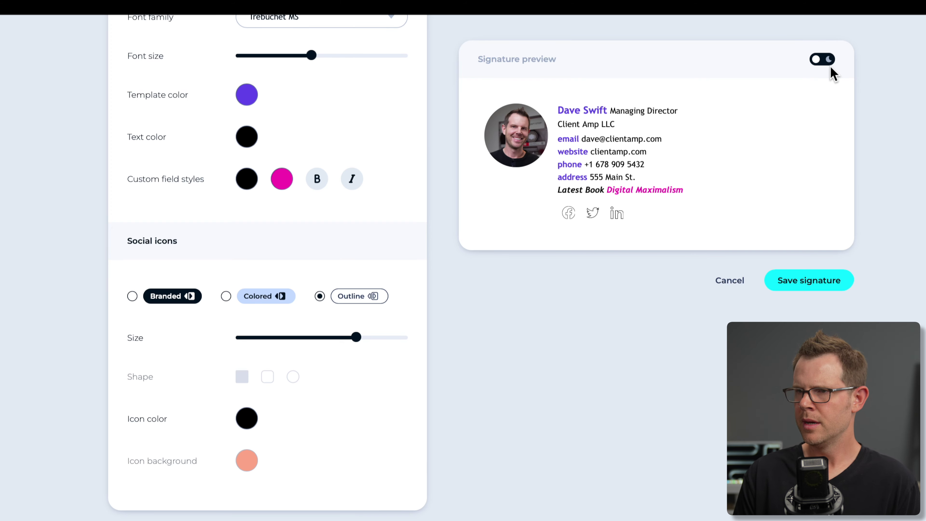
click(799, 281)
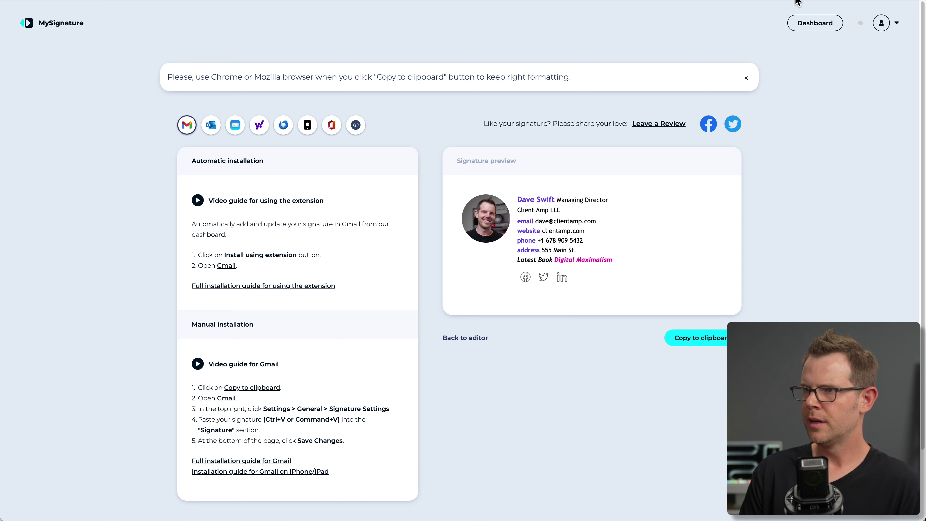
click(819, 26)
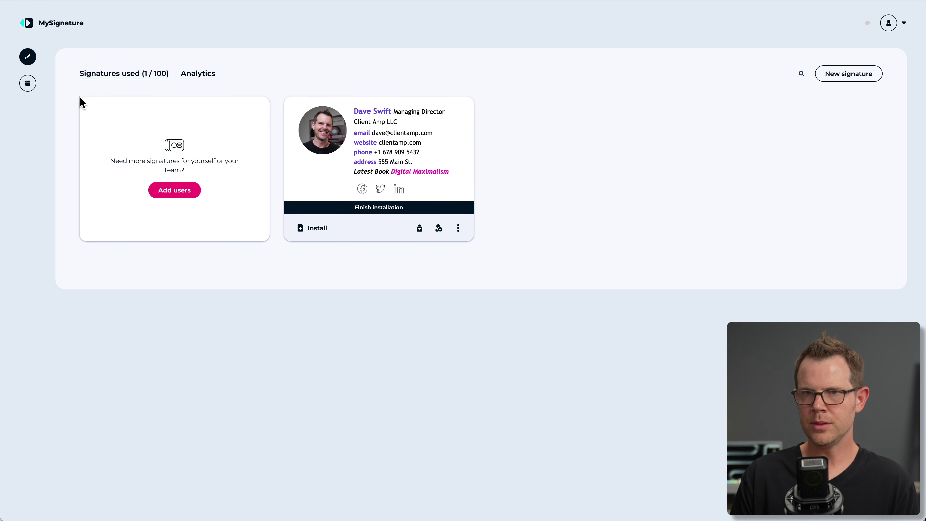
Start a new MyPage from the MyPages section to reach the template gallery.
click(32, 87)
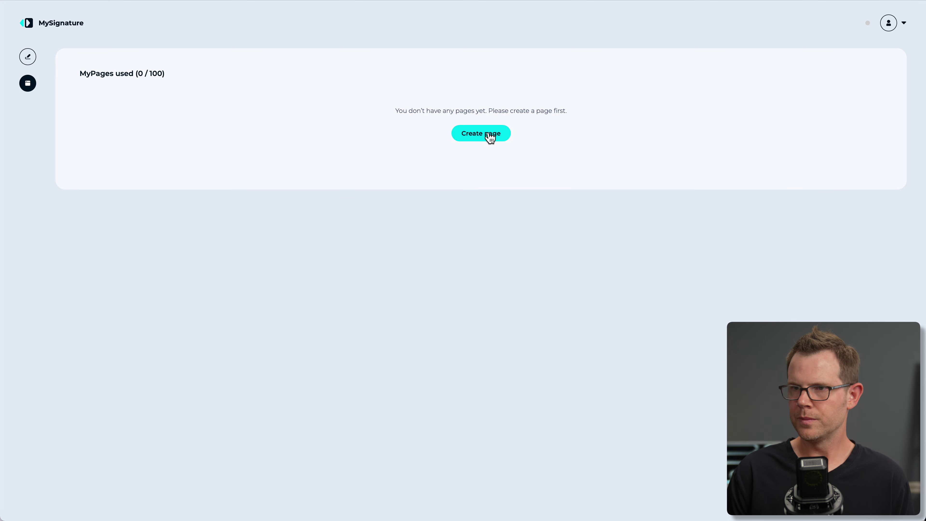
click(489, 138)
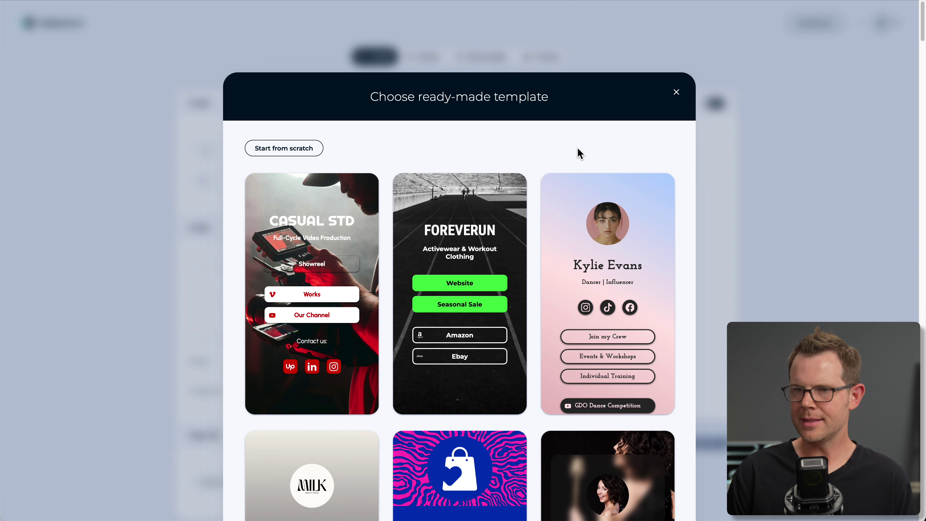
mouse_move(269, 226)
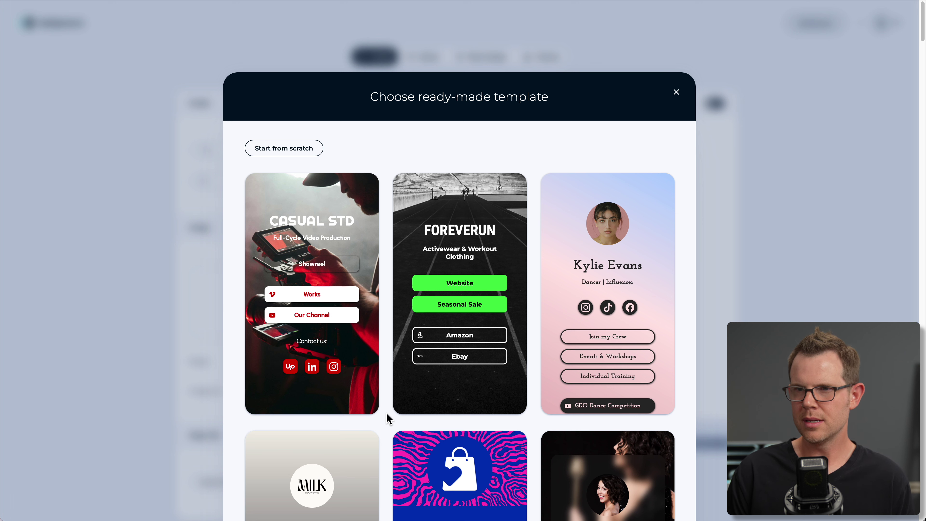
Scroll the template gallery down to the red podcaster and presenter template.
scroll(388, 419, down, 4)
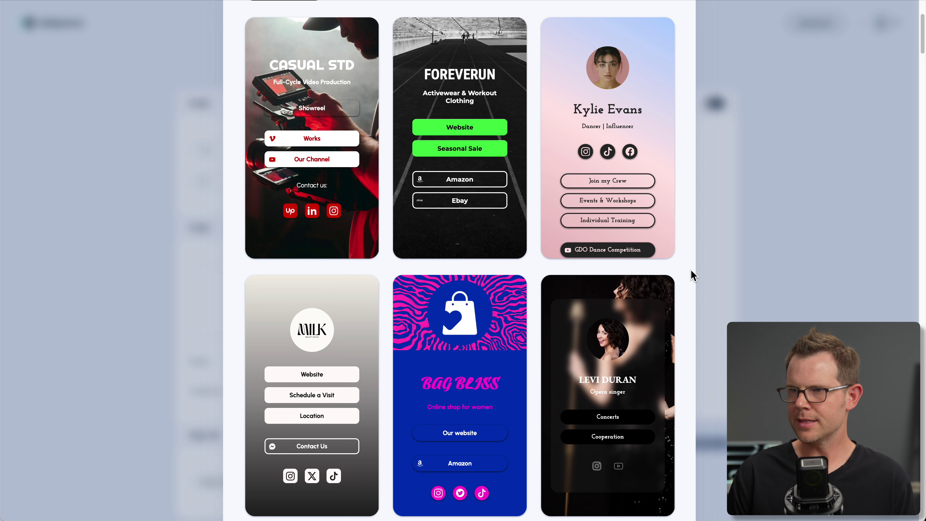
scroll(685, 284, down, 4)
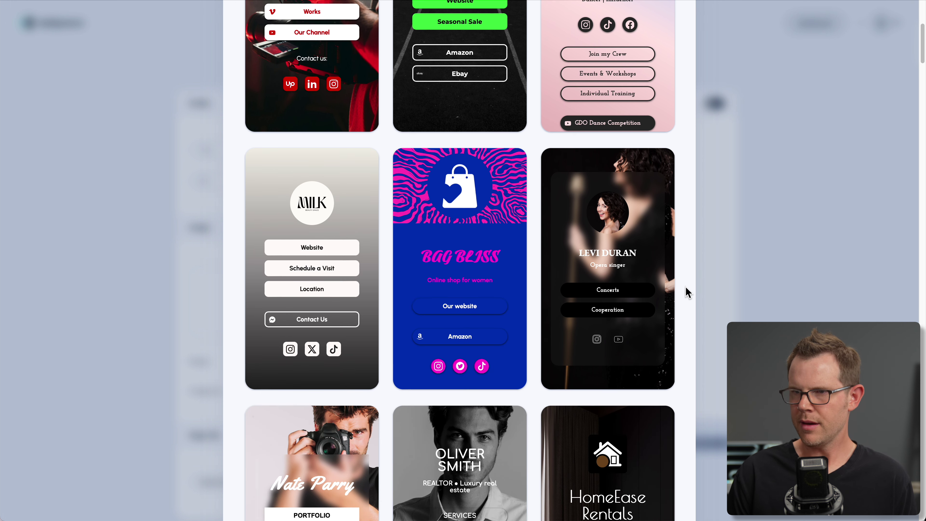
scroll(685, 287, down, 2)
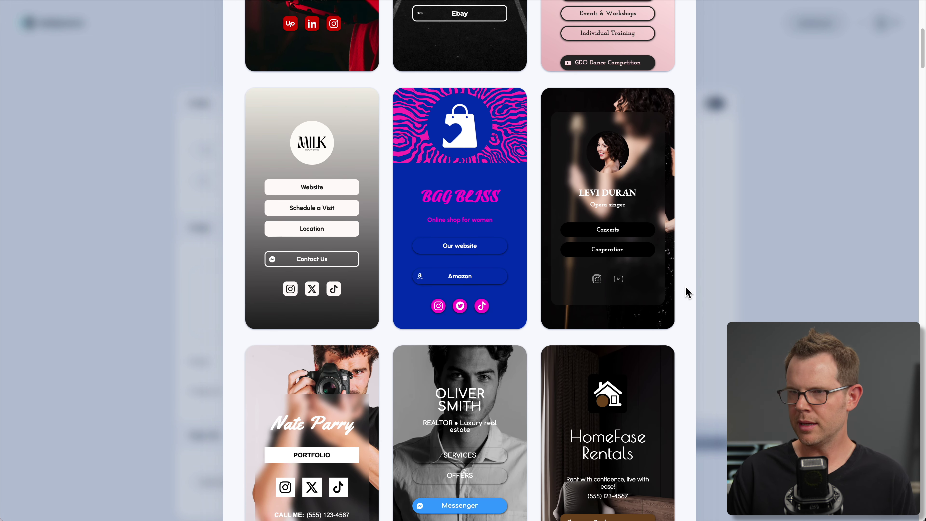
scroll(687, 292, down, 2)
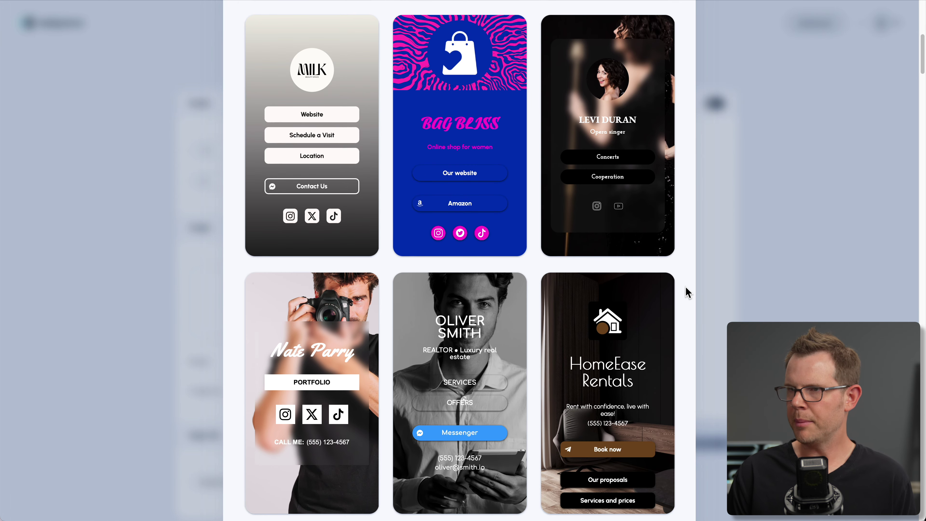
scroll(687, 292, down, 1)
scroll(687, 291, down, 3)
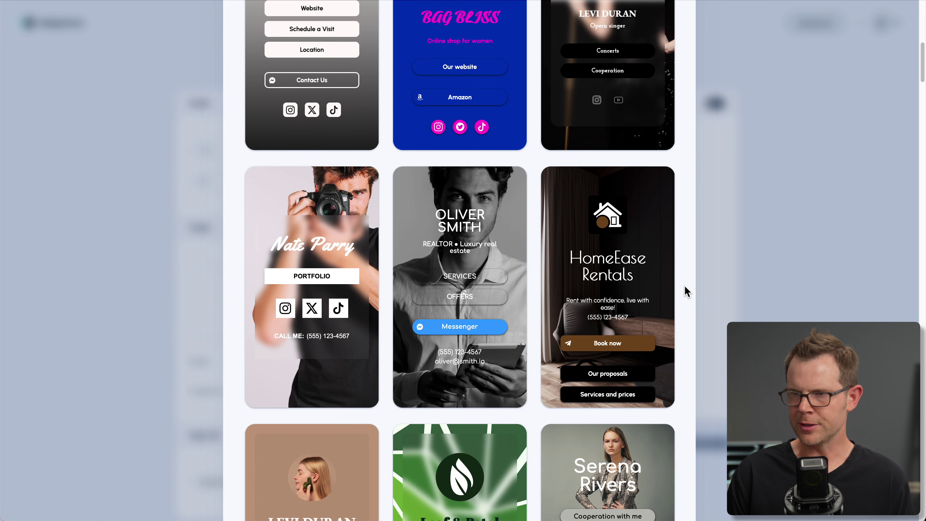
scroll(687, 291, down, 6)
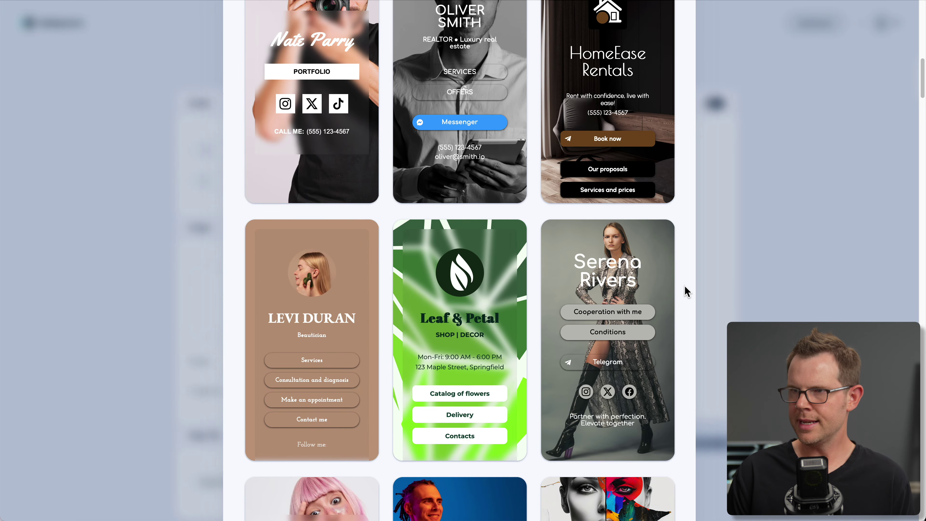
scroll(687, 291, down, 4)
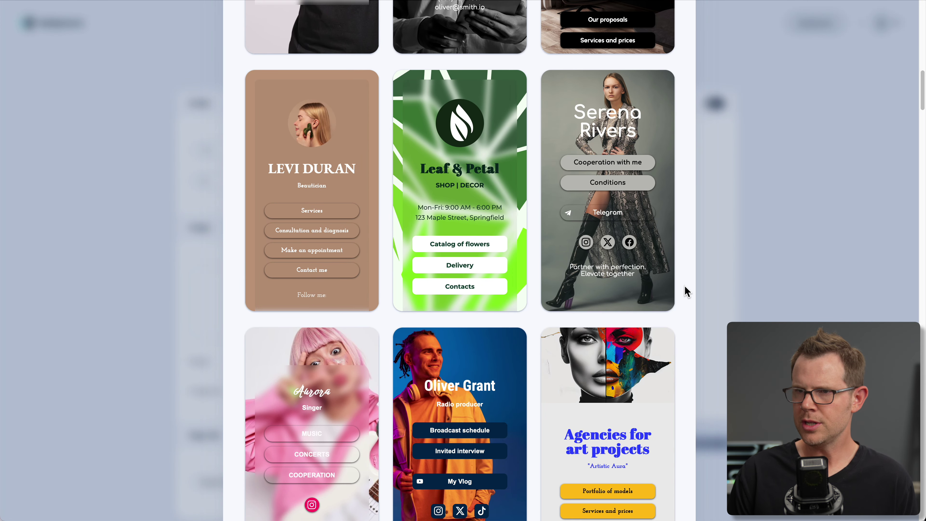
scroll(687, 292, down, 5)
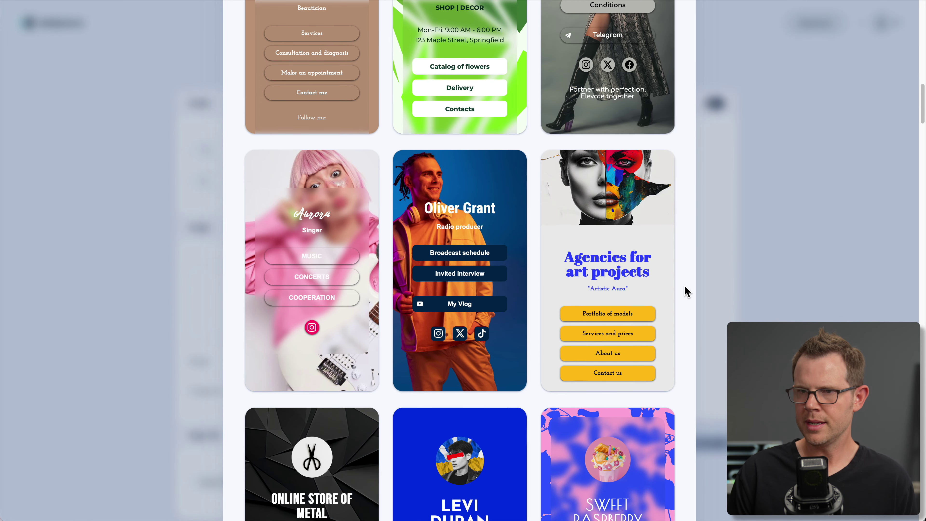
scroll(687, 292, down, 5)
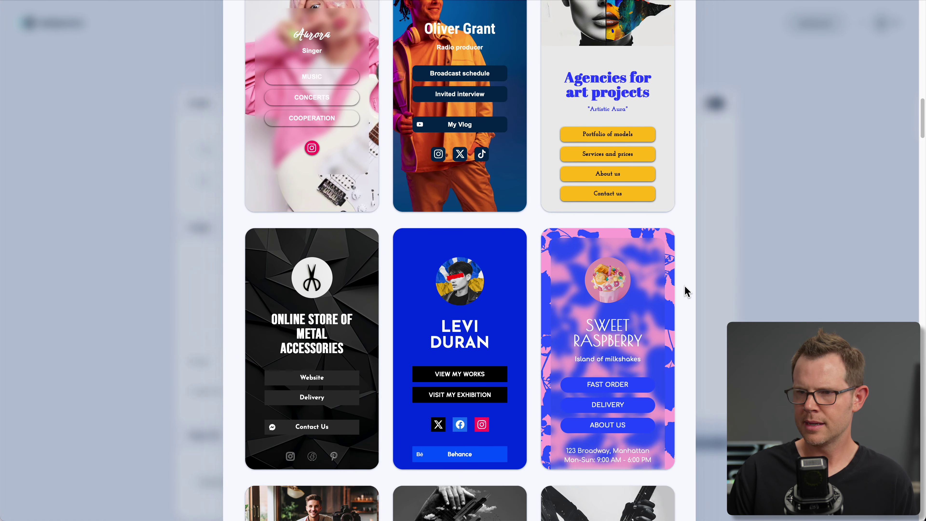
scroll(685, 438, down, 15)
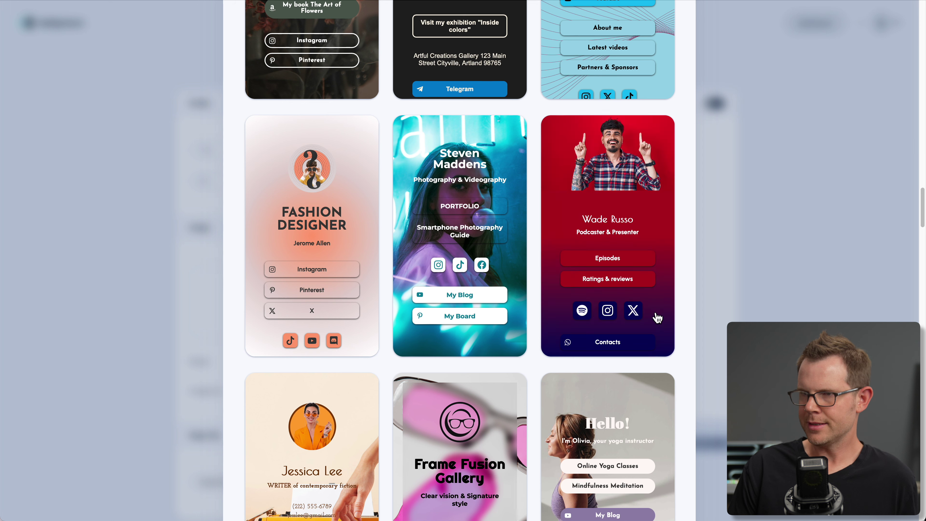
Use the podcaster template, enter own name and bio 'YouTuber & Course Creator', and upload own photo.
click(607, 236)
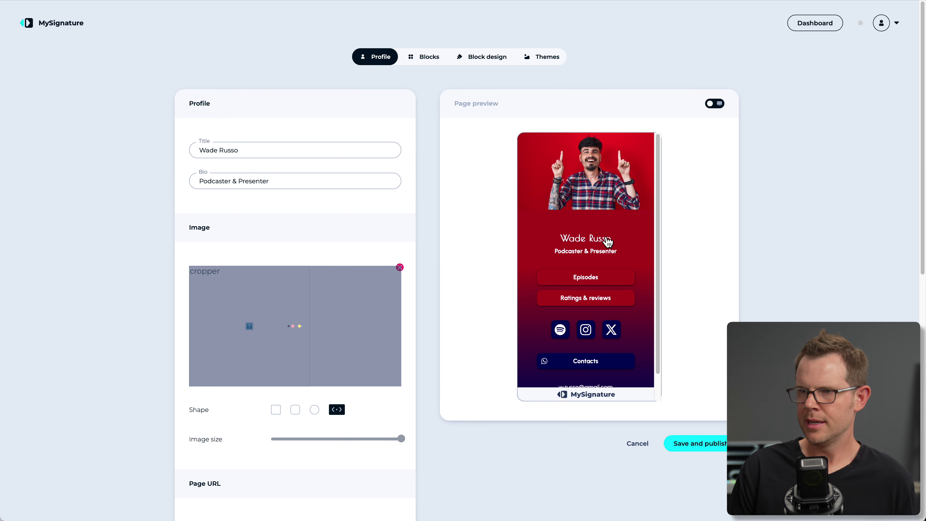
drag(240, 150, 185, 136)
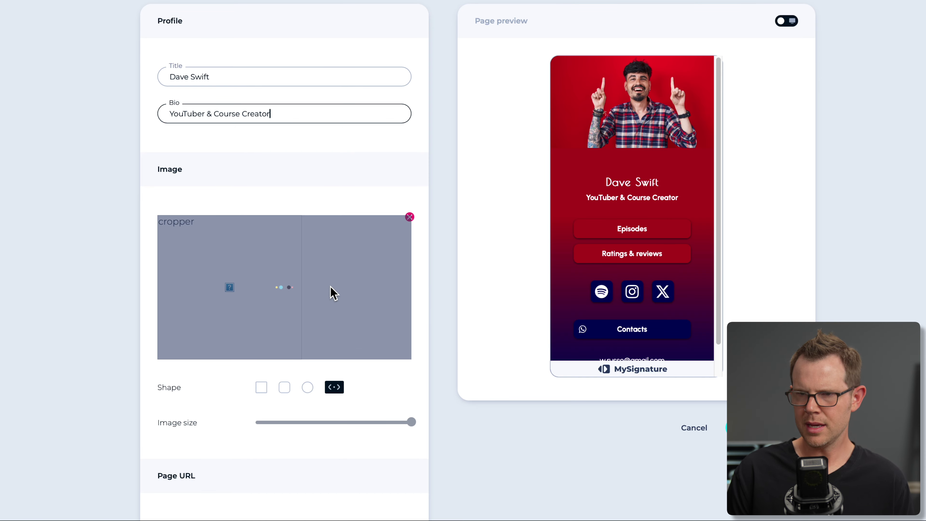
click(409, 217)
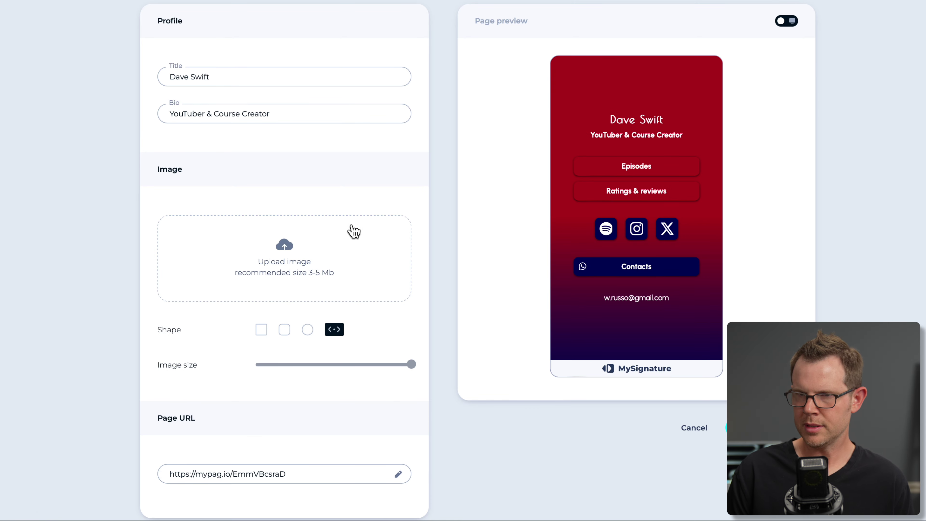
drag(291, 248, 295, 281)
Redraw the photo crop around the face and adjust the Image size slider.
click(341, 297)
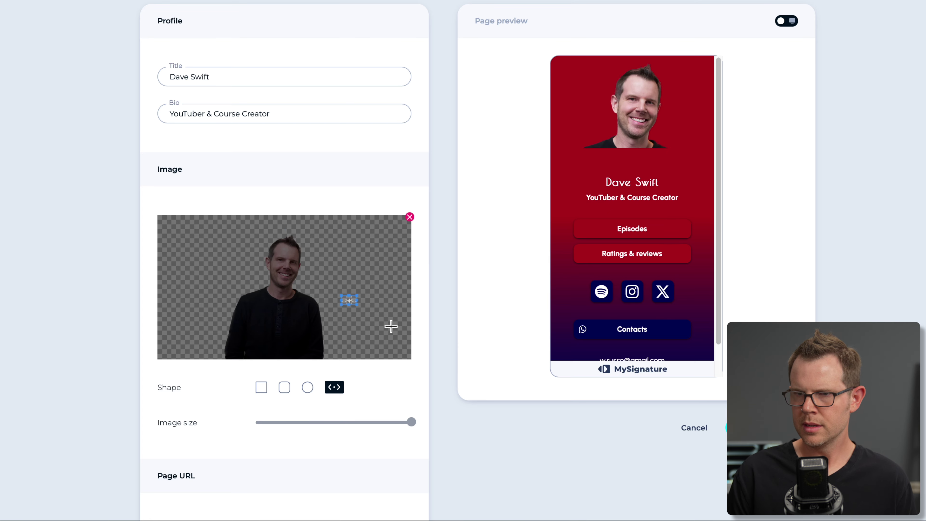
drag(212, 231, 351, 296)
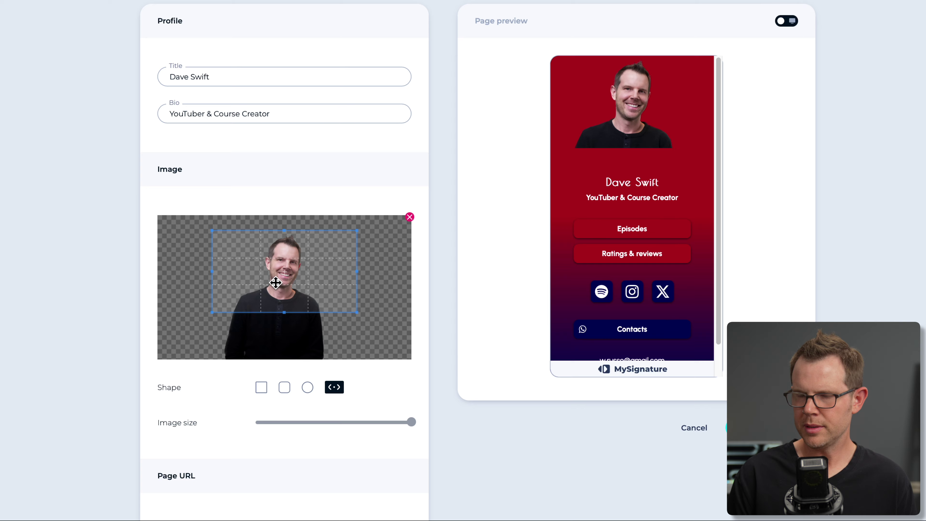
scroll(279, 292, down, 1)
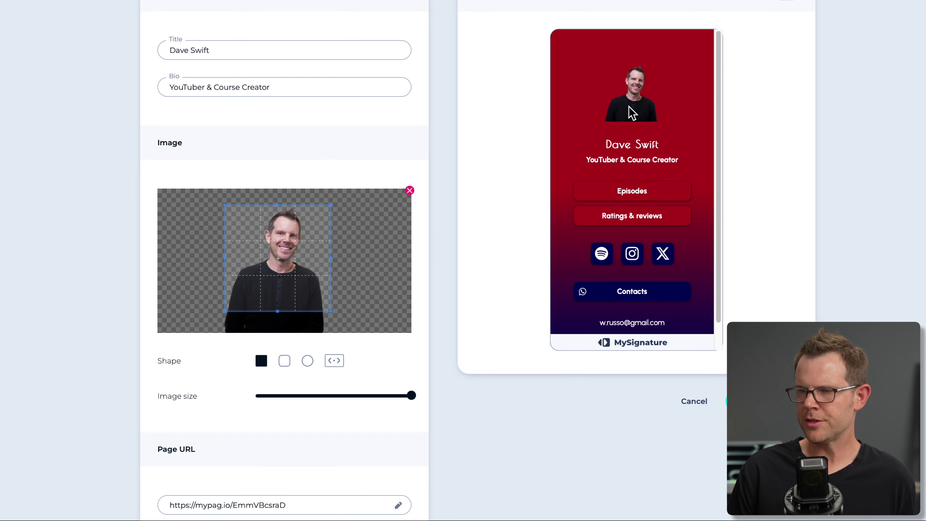
scroll(368, 414, down, 2)
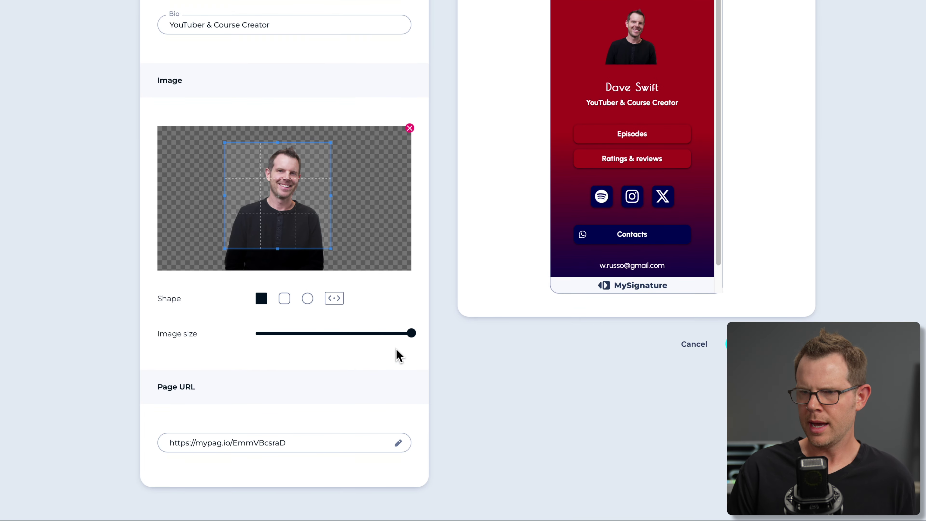
mouse_move(411, 334)
drag(410, 333, 445, 337)
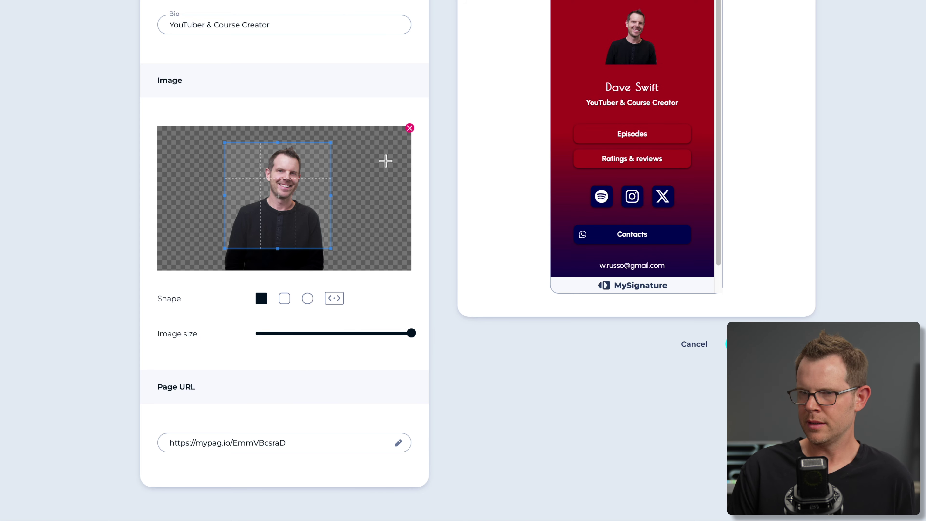
Switch the photo to the wide banner shape and reposition the crop over head and shoulders.
click(326, 299)
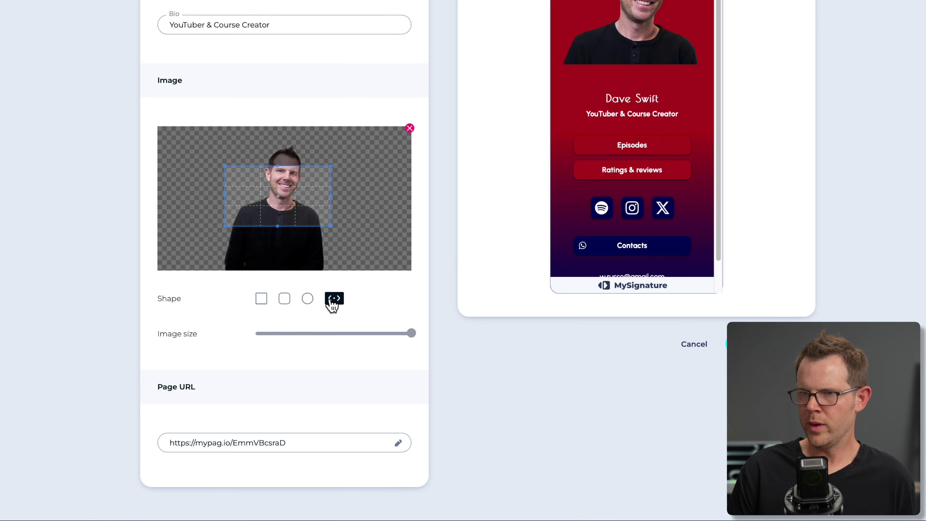
scroll(333, 304, up, 2)
drag(316, 292, 348, 302)
drag(318, 253, 312, 253)
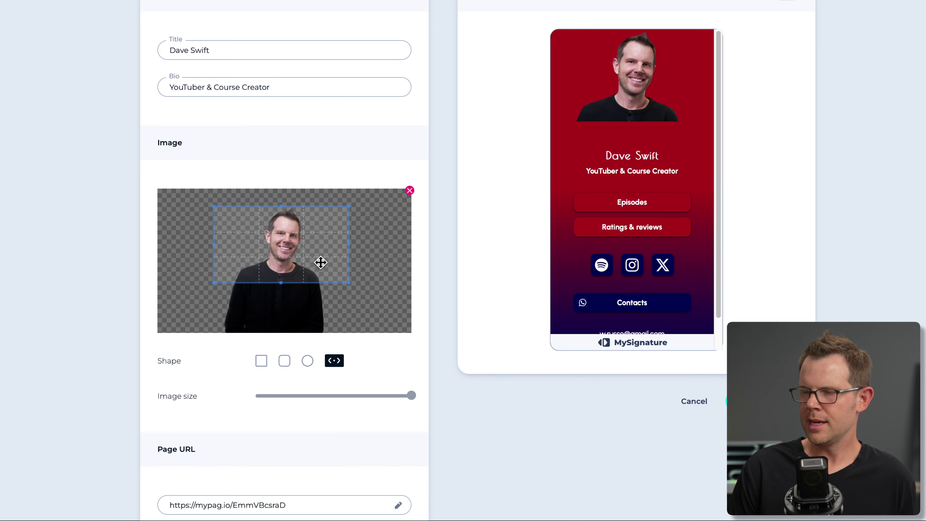
drag(284, 285, 282, 287)
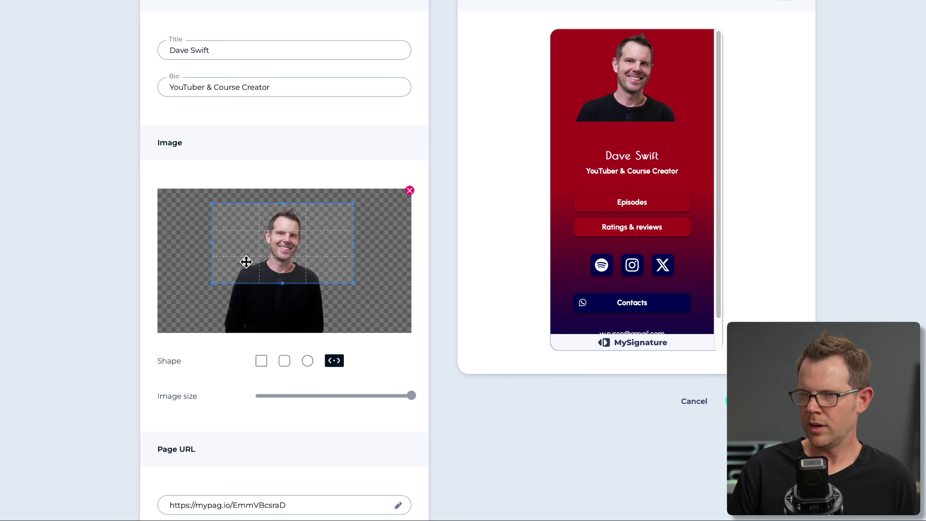
drag(228, 261, 201, 258)
drag(266, 252, 256, 248)
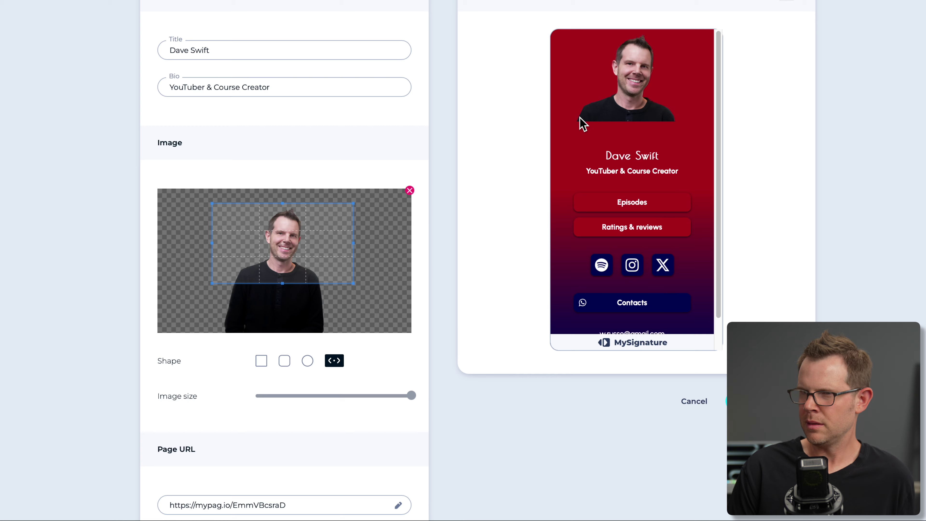
scroll(523, 355, down, 5)
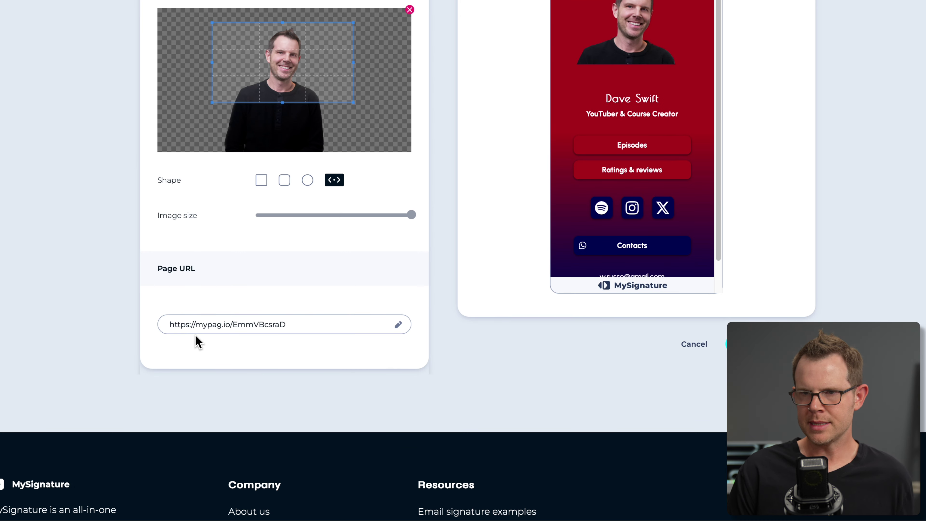
click(258, 325)
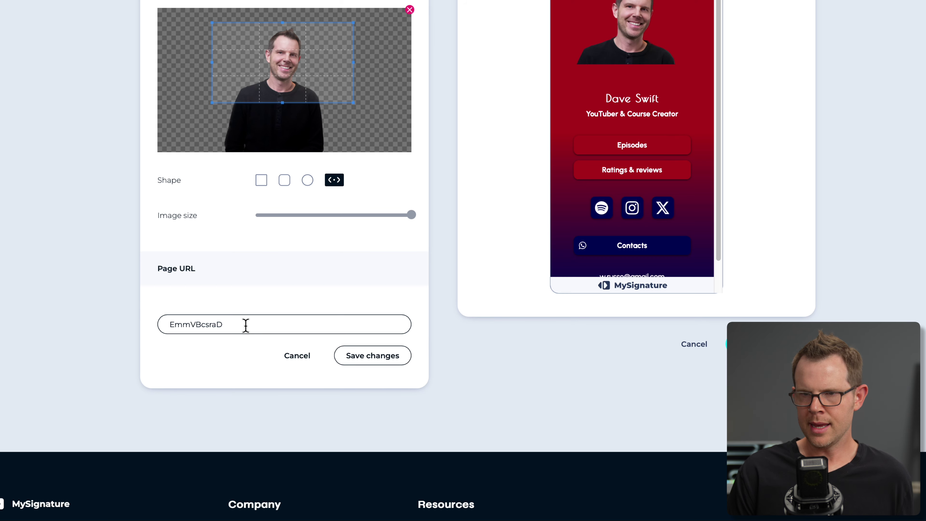
drag(246, 325, 149, 324)
text(daves)
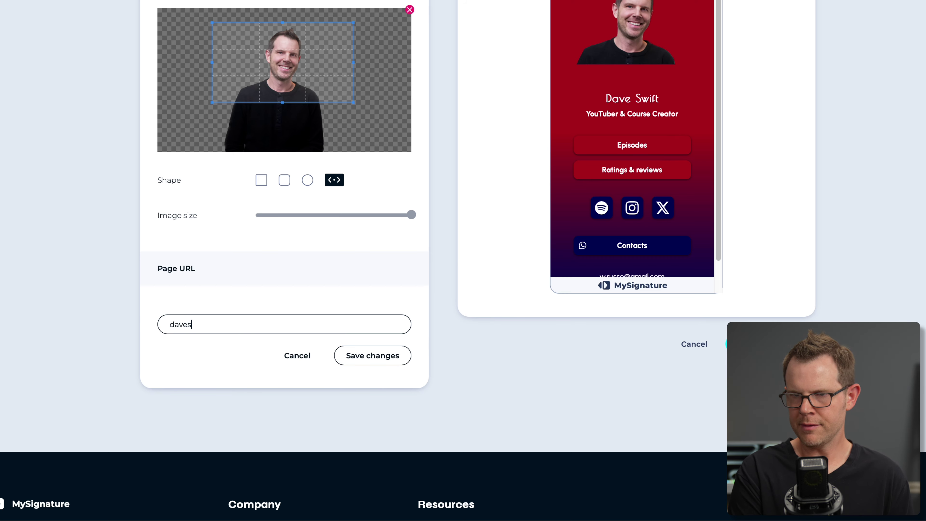
text(wift)
click(369, 357)
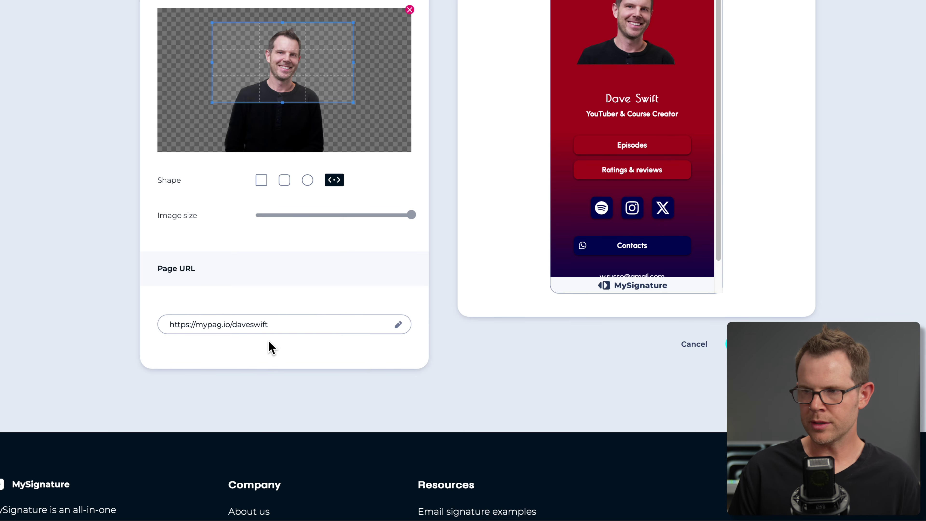
scroll(673, 292, up, 5)
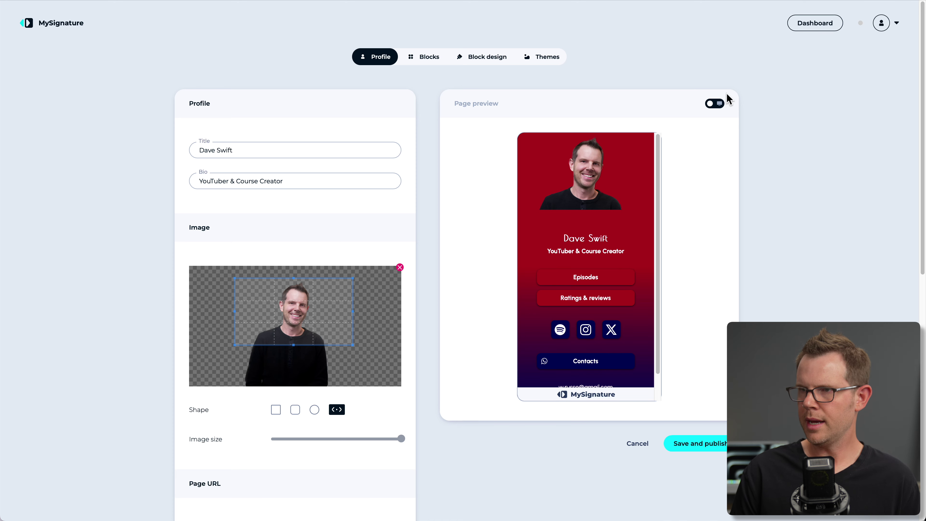
click(718, 104)
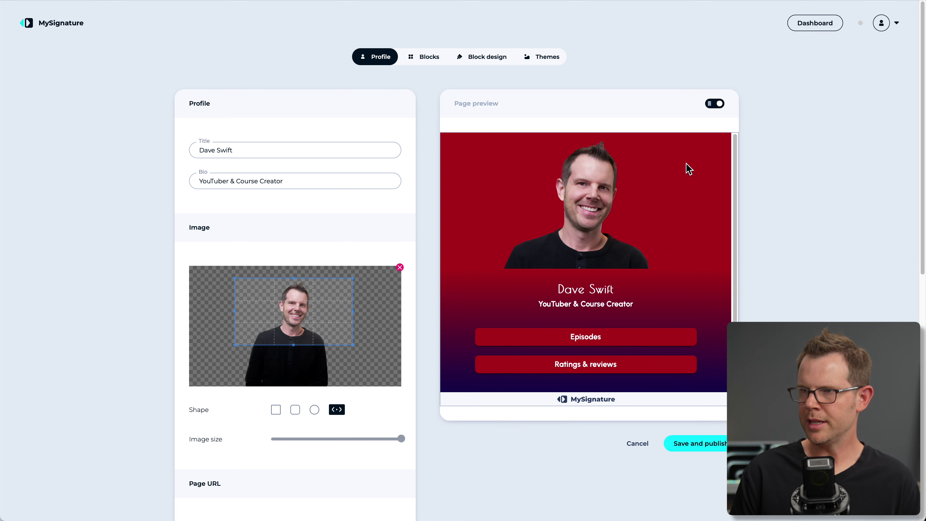
scroll(537, 251, down, 3)
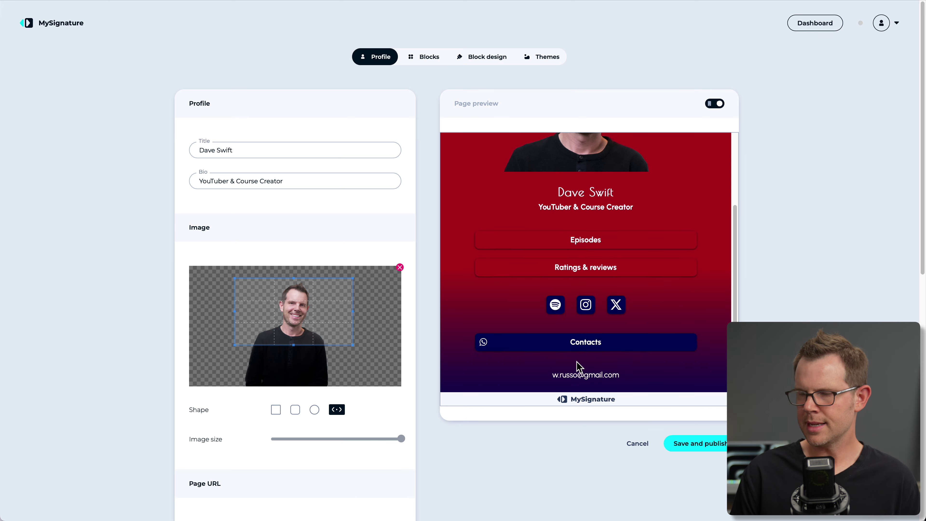
scroll(564, 333, down, 2)
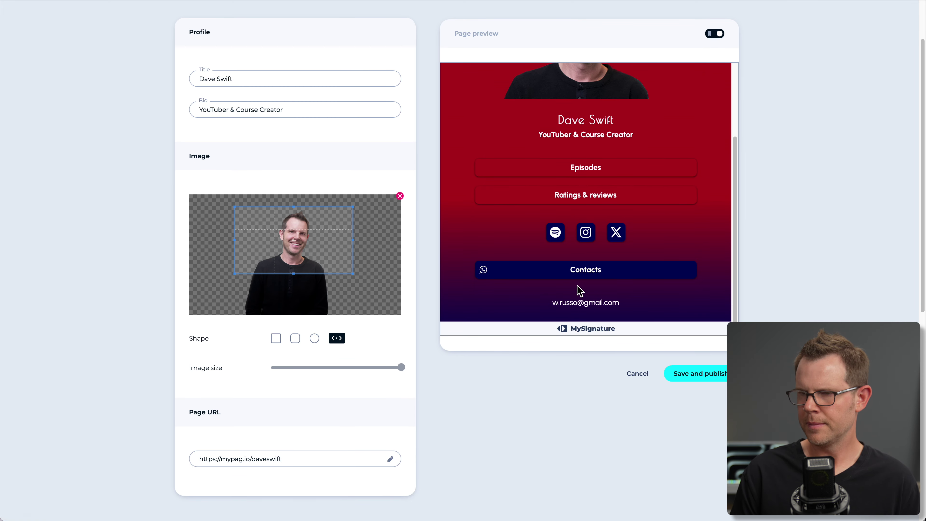
scroll(568, 328, down, 2)
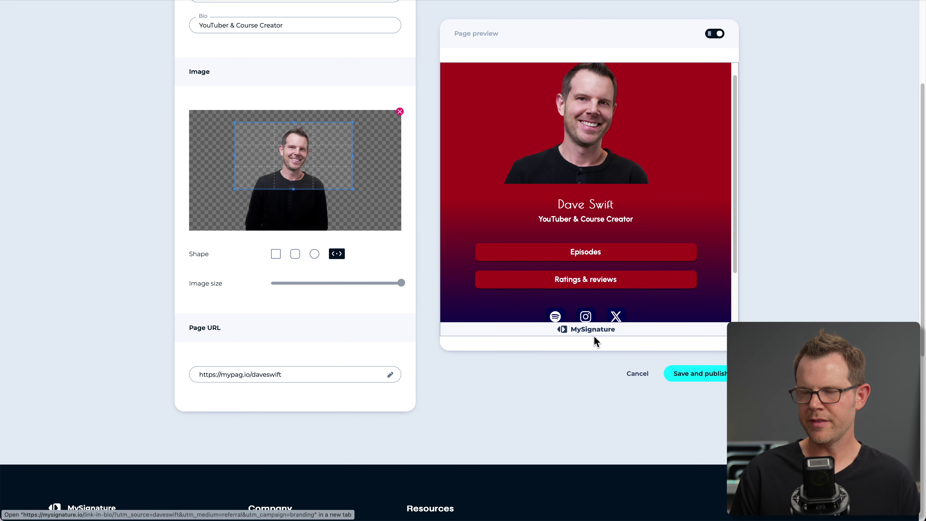
scroll(415, 163, up, 2)
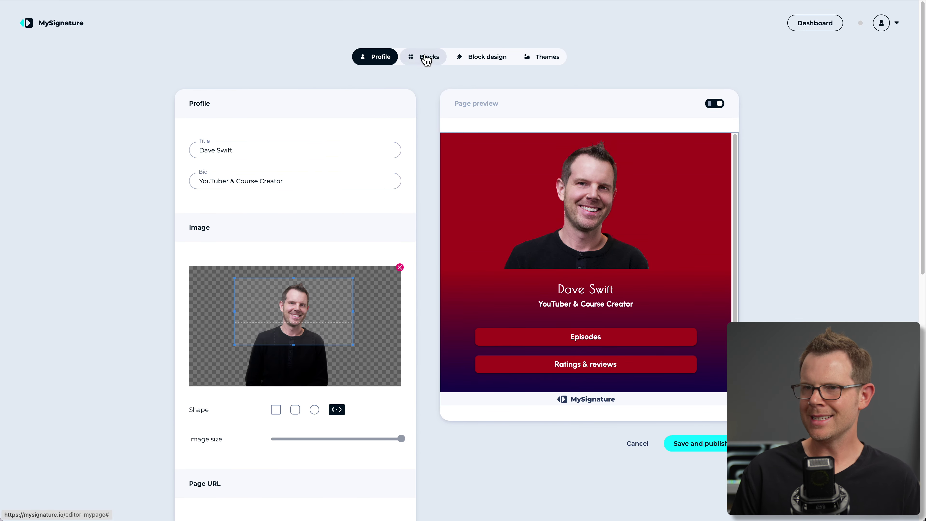
In the Blocks tab, expand the Buttons, Social icons, Messengers and Contact details blocks.
click(425, 57)
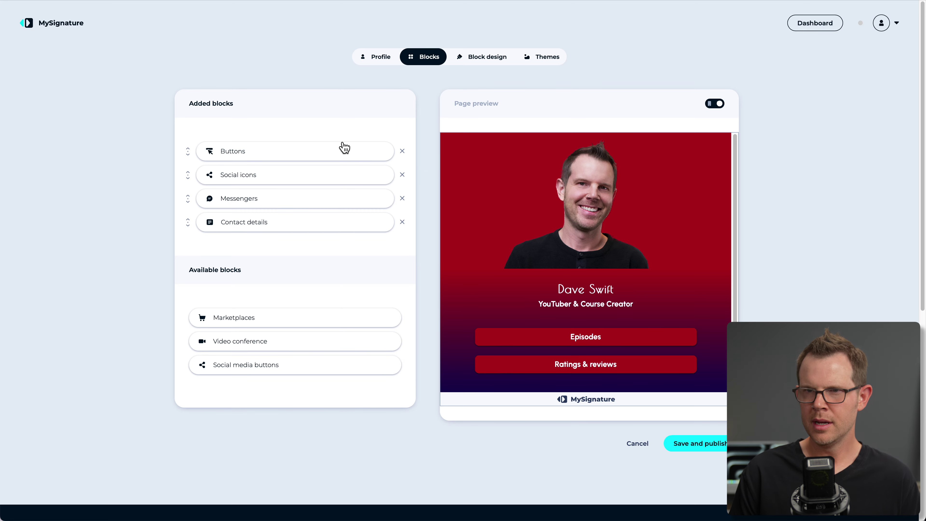
click(261, 152)
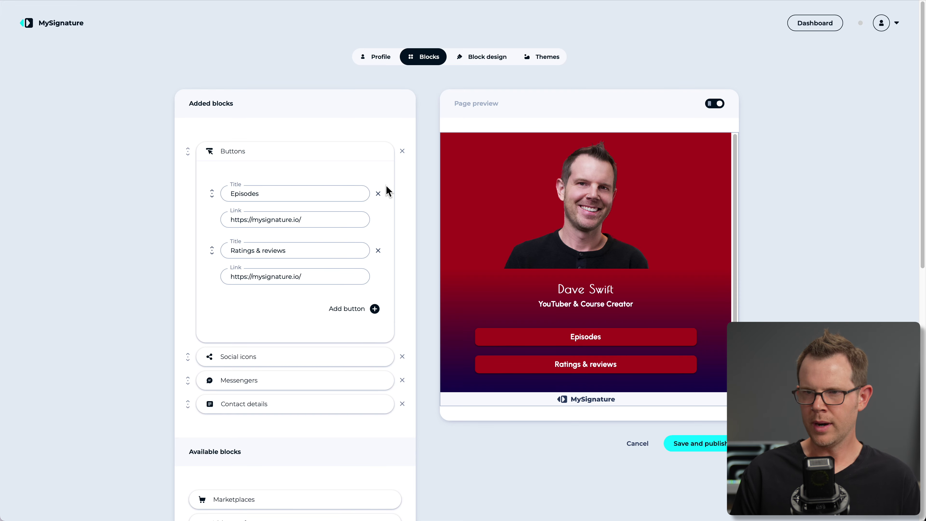
click(326, 357)
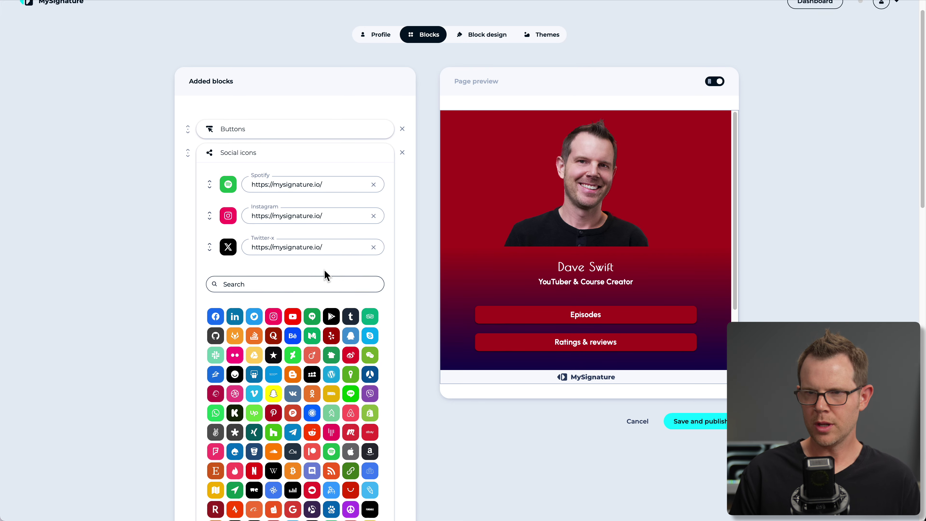
scroll(296, 295, down, 2)
scroll(295, 299, down, 10)
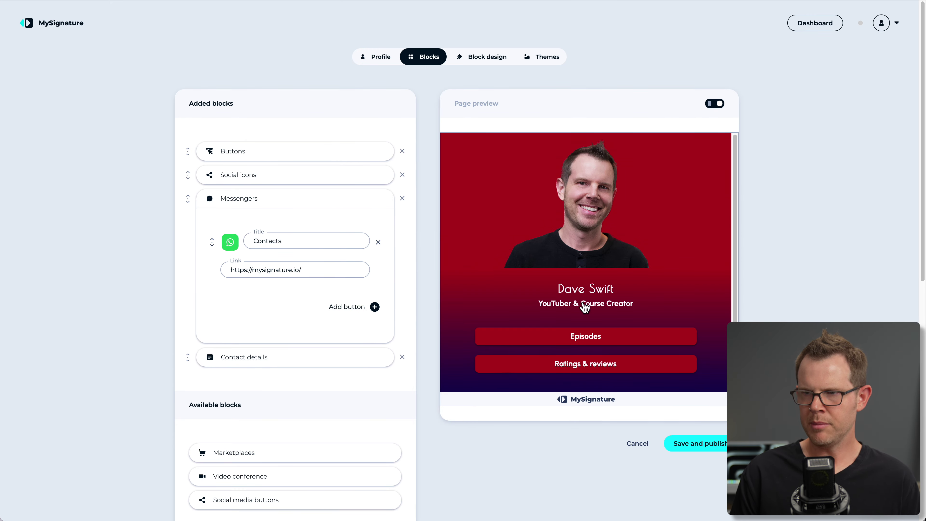
scroll(551, 323, down, 5)
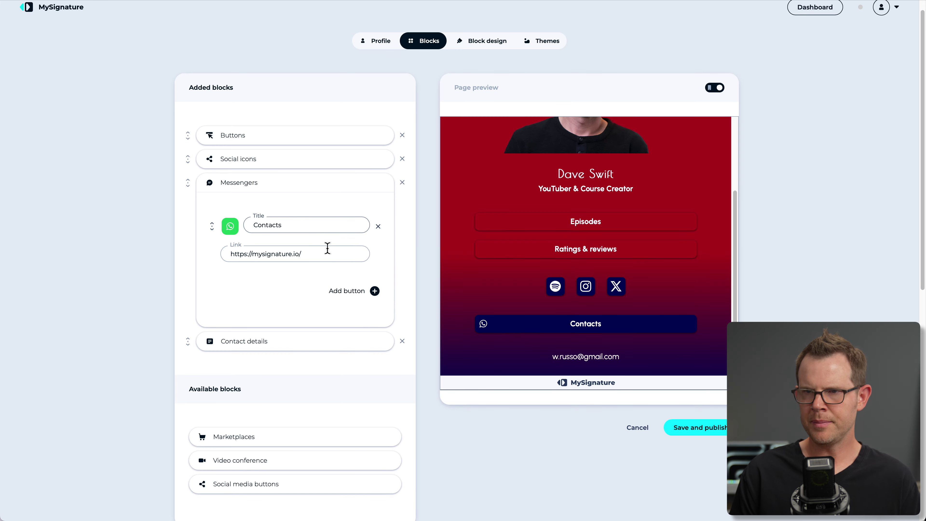
click(374, 291)
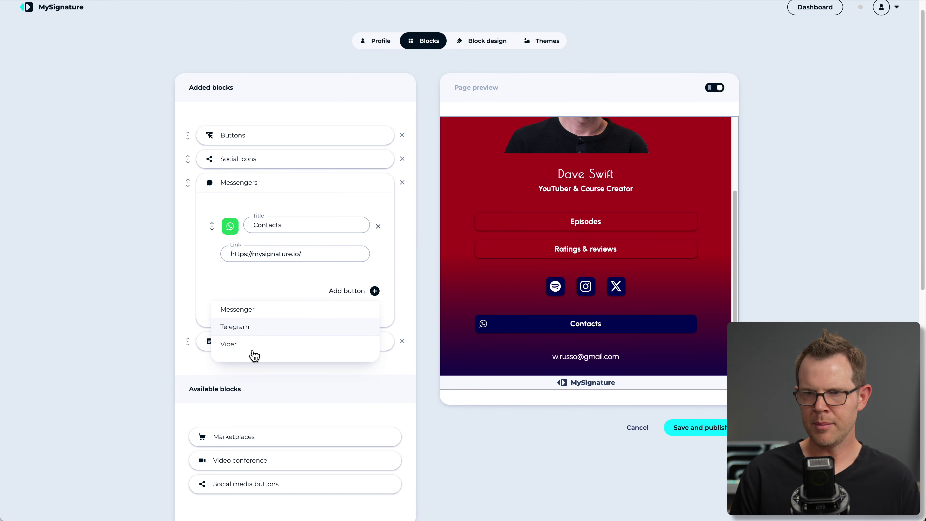
click(313, 337)
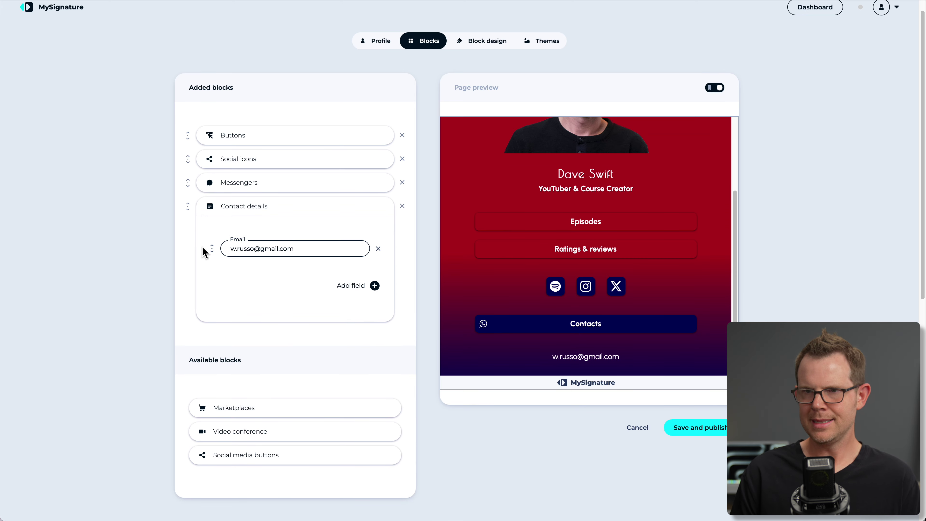
click(366, 291)
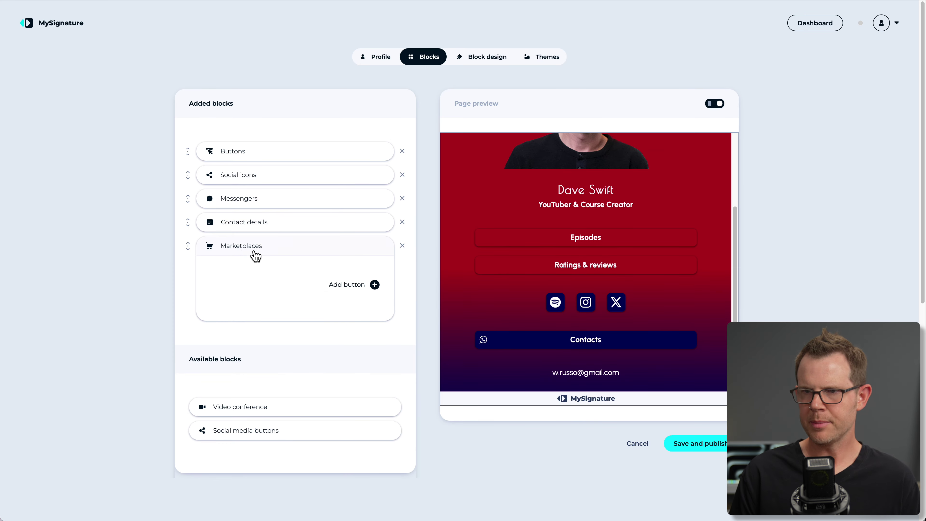
click(372, 285)
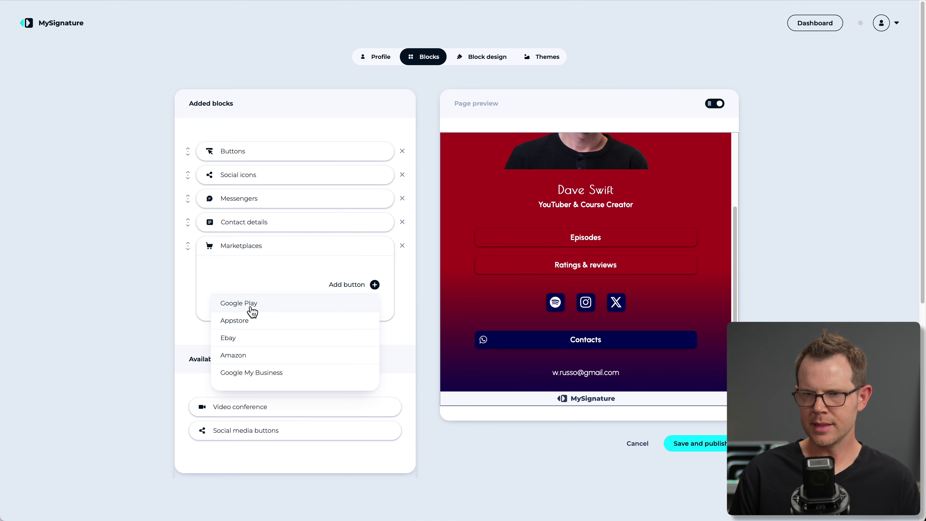
click(251, 357)
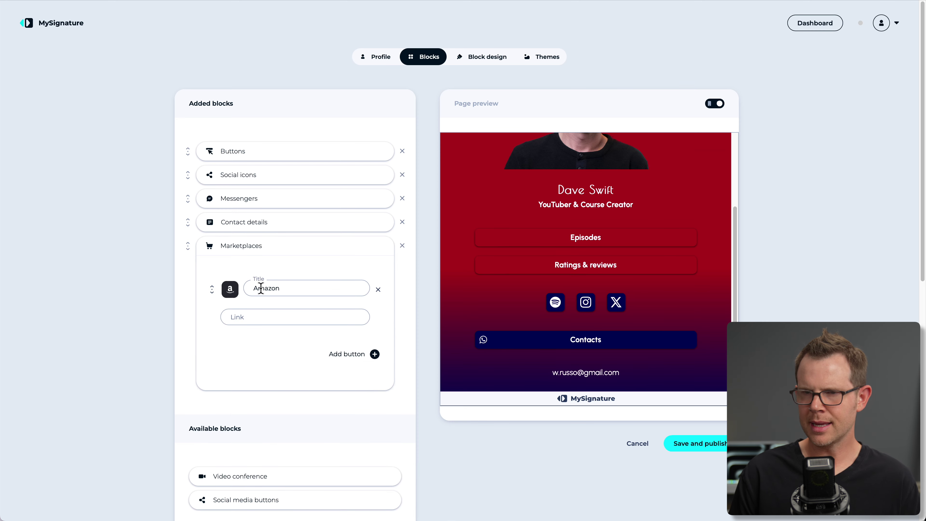
click(253, 318)
text(a)
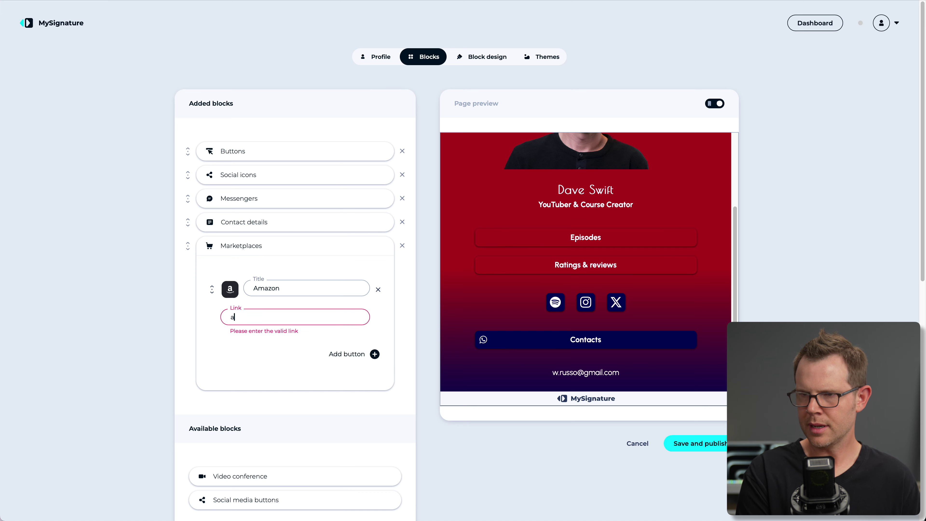
text(m)
key(ctrl+a)
text(https://amazon.com)
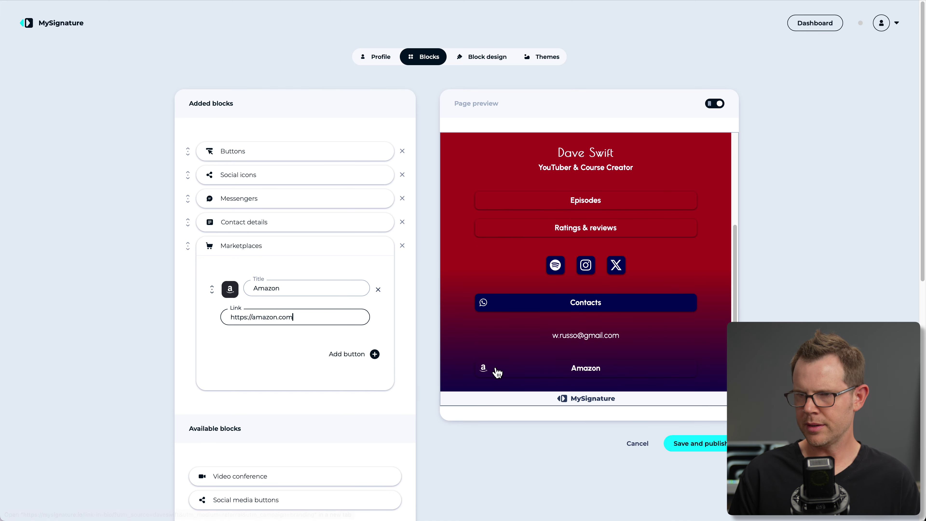
click(196, 223)
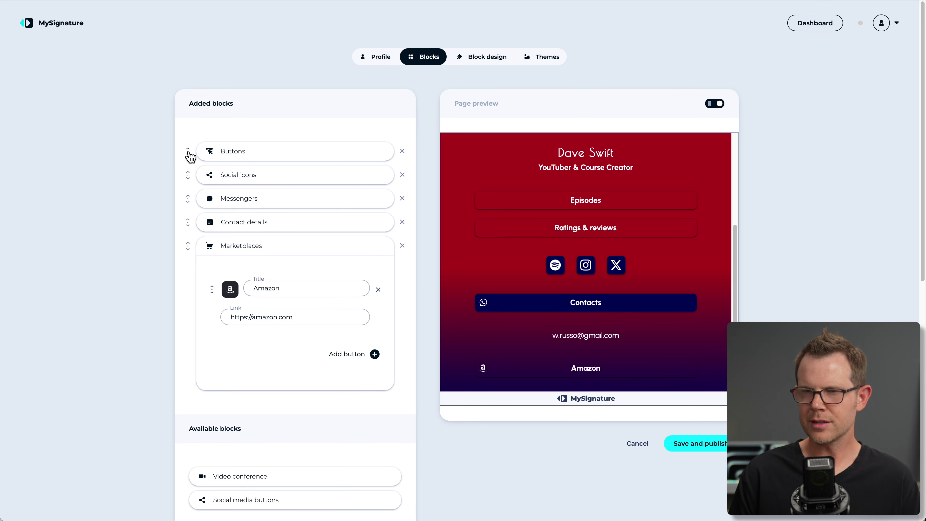
Move the Marketplaces block to the top and retitle its button 'My Widget'.
drag(317, 156, 291, 149)
drag(266, 256, 291, 165)
scroll(619, 314, up, 3)
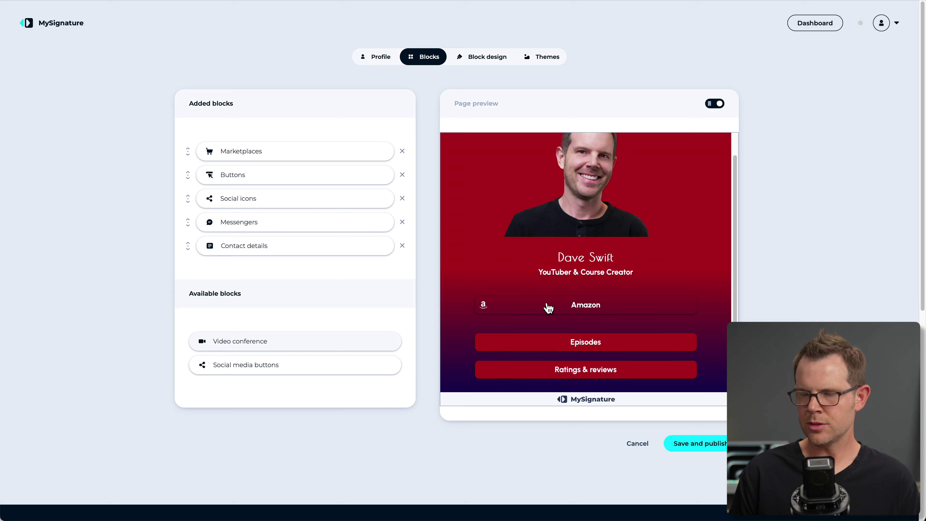
click(257, 151)
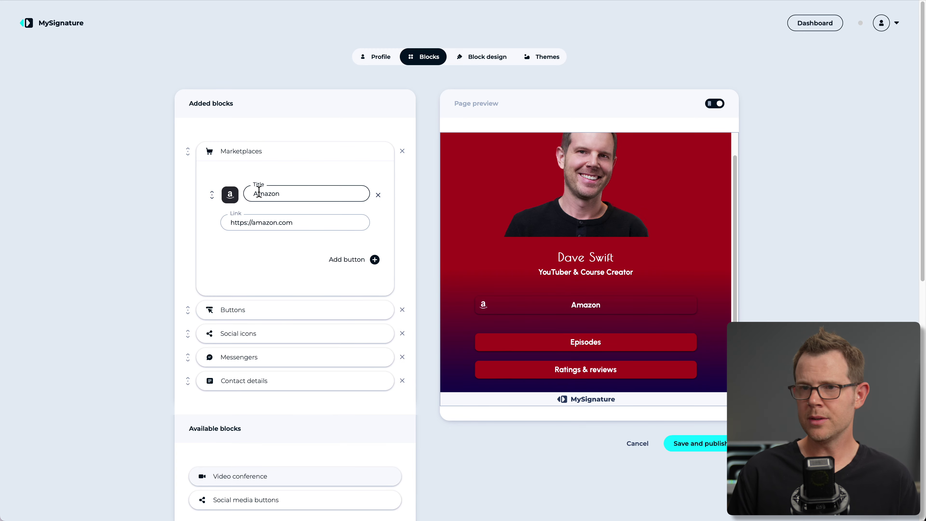
double_click(251, 195)
text(My Widget)
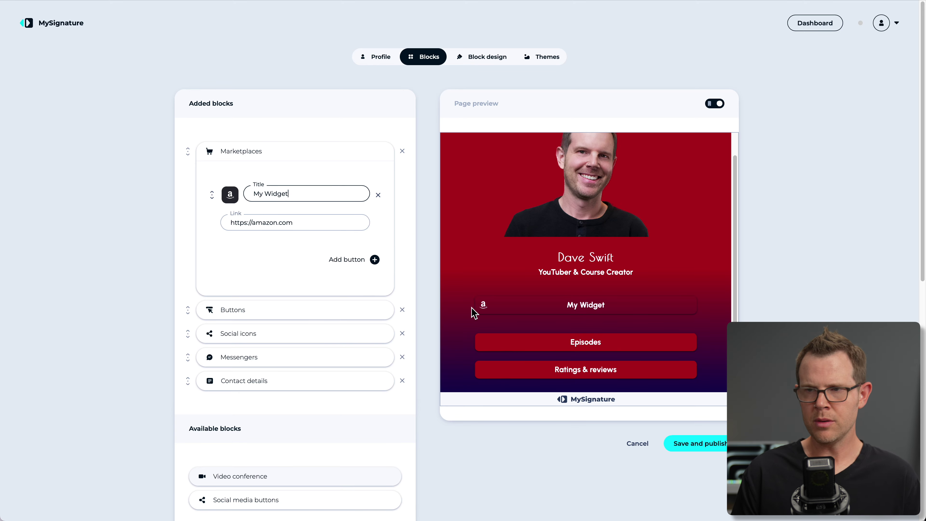
scroll(260, 308, down, 5)
click(260, 308)
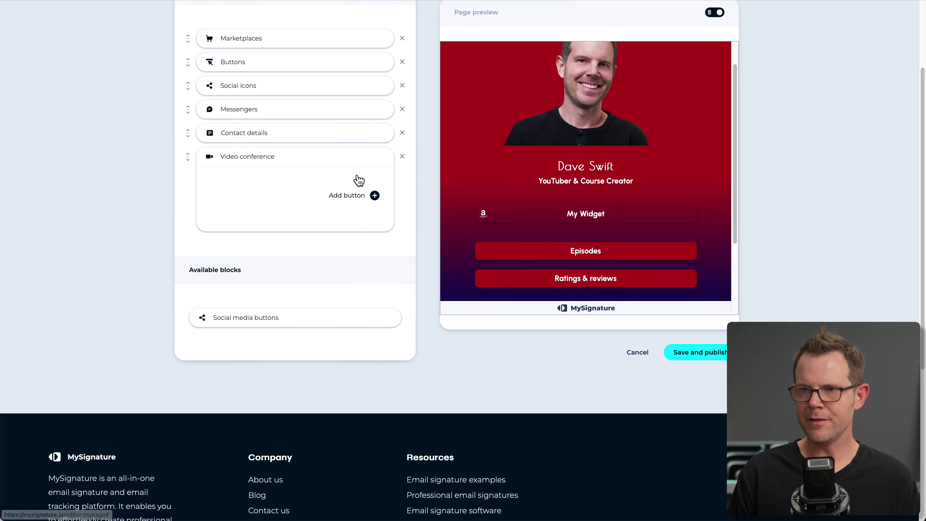
scroll(359, 180, up, 1)
click(375, 219)
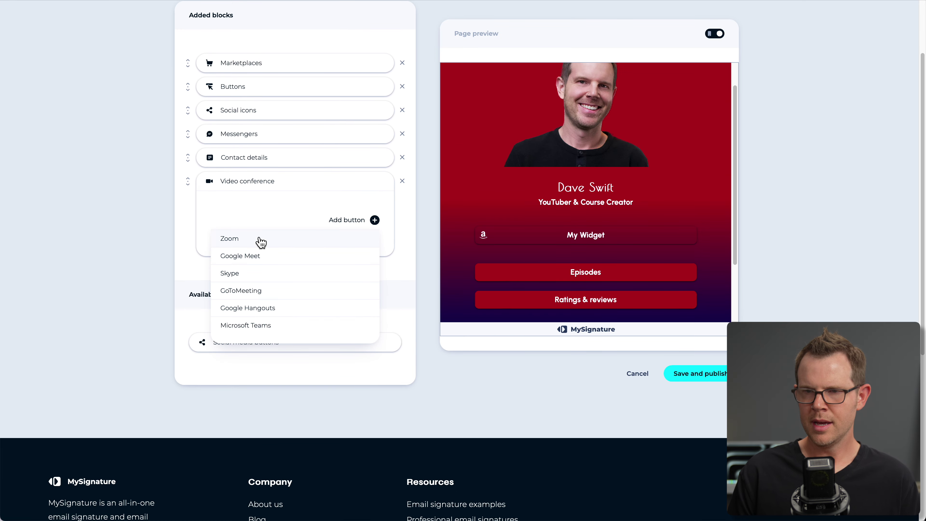
click(246, 239)
click(268, 249)
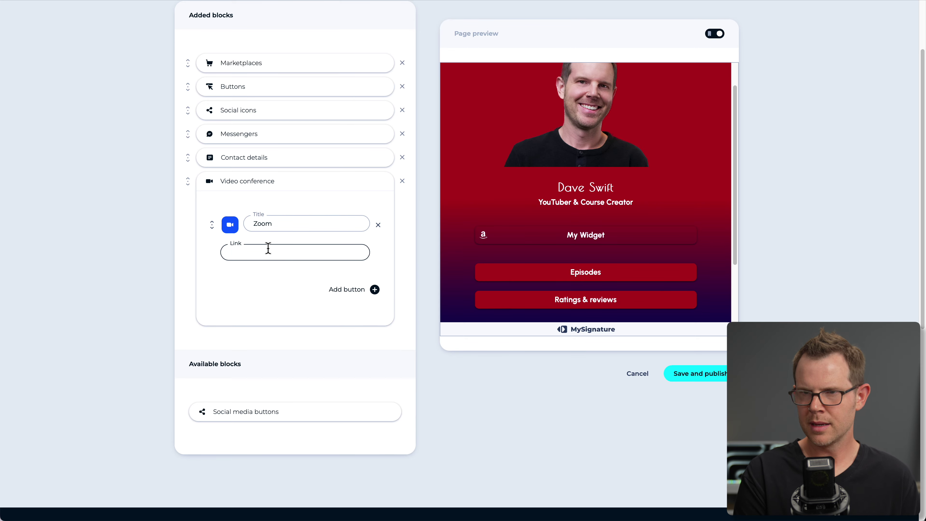
text(https://zoom.com)
drag(285, 188, 292, 79)
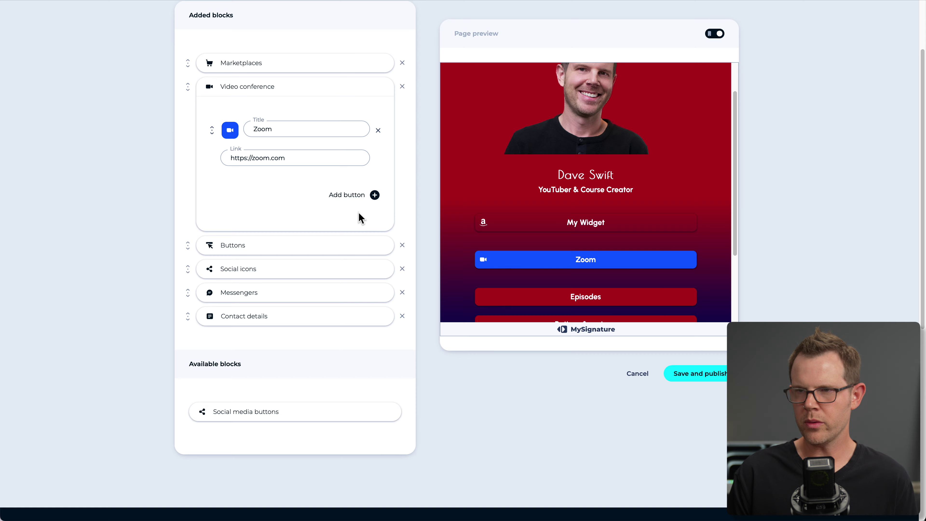
scroll(304, 246, up, 3)
click(366, 146)
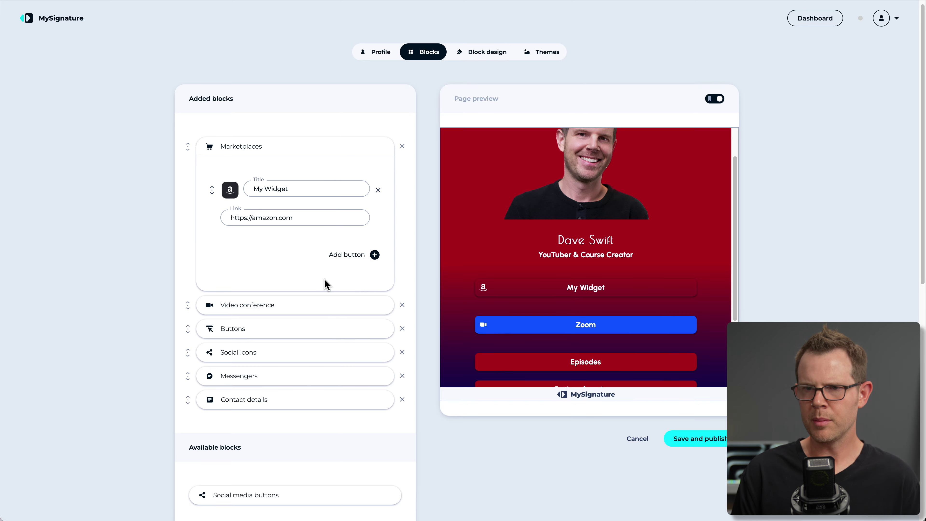
Add a Social media buttons block with Facebook, Pinterest and Youtube buttons.
scroll(324, 279, down, 5)
click(256, 333)
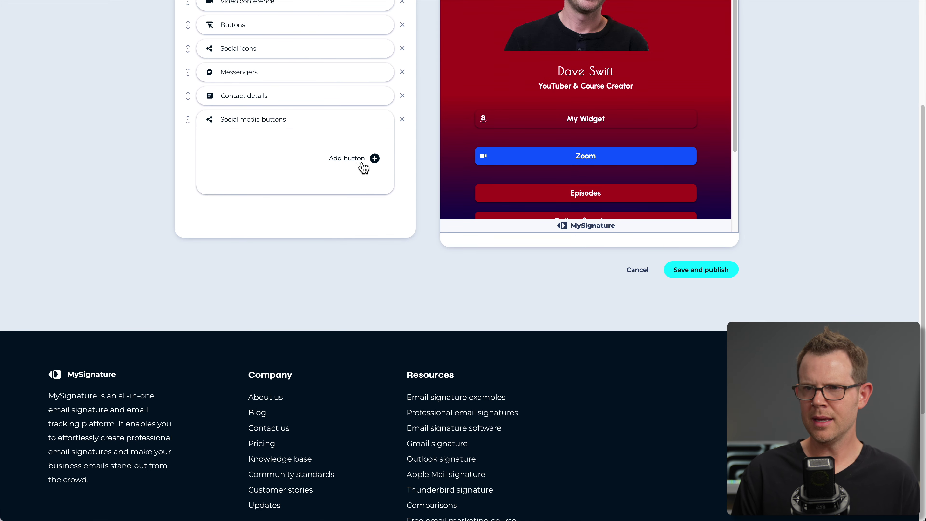
click(374, 159)
click(236, 195)
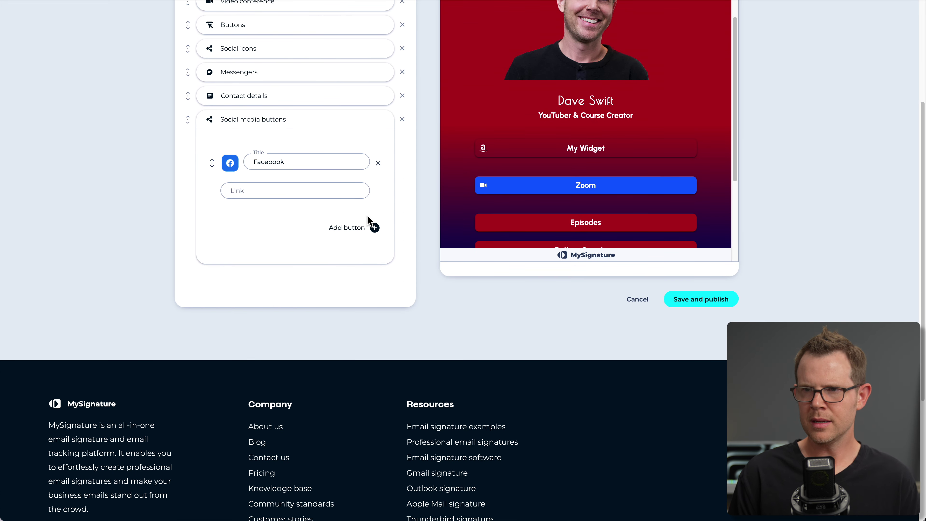
click(374, 227)
click(294, 280)
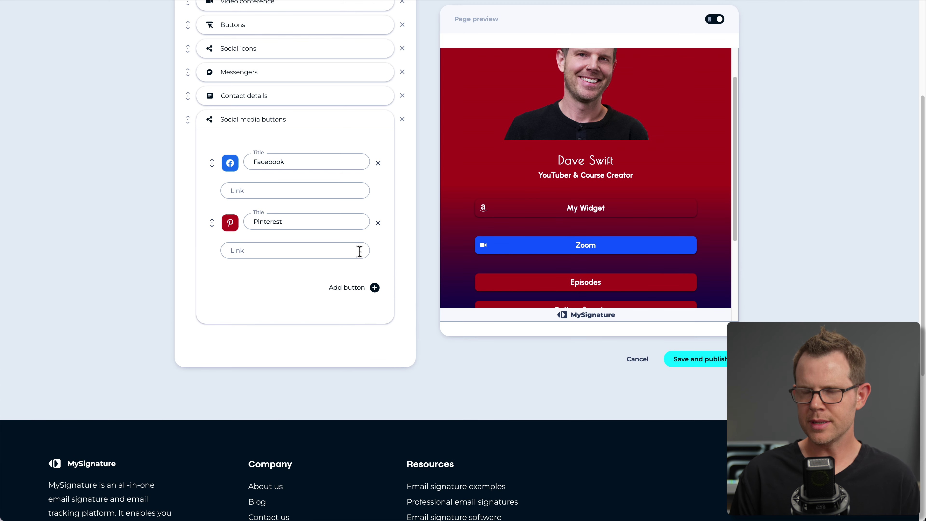
click(374, 287)
click(243, 344)
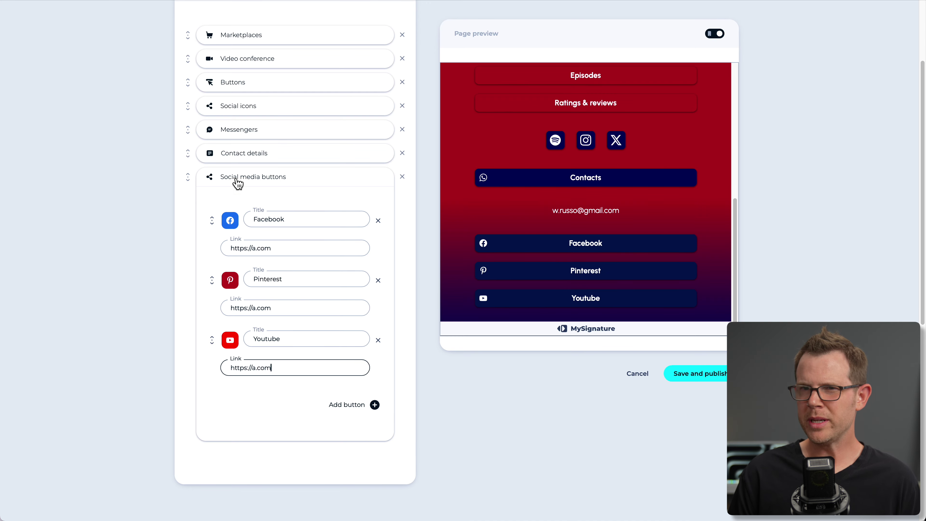
Move the social media block directly under My Widget and open Block design settings.
drag(274, 181, 338, 58)
scroll(582, 155, up, 4)
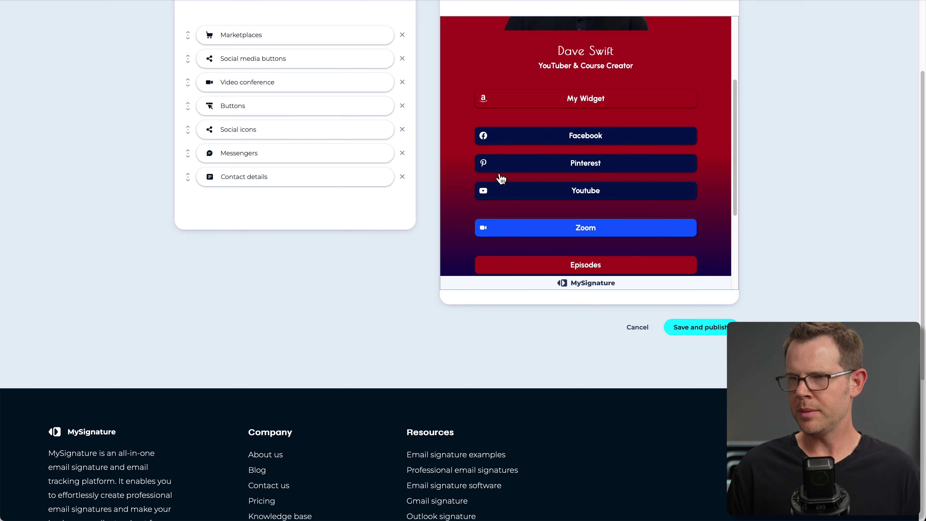
scroll(601, 244, up, 3)
scroll(601, 244, down, 5)
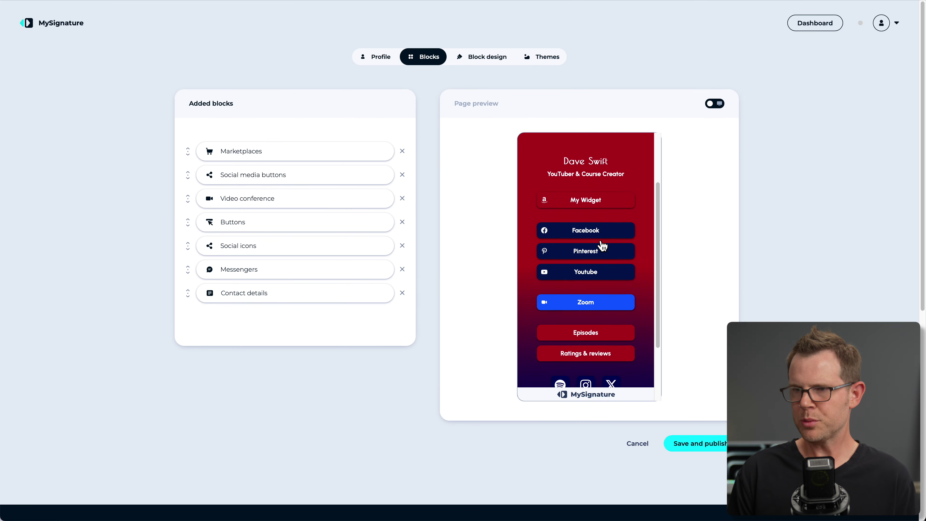
scroll(602, 246, down, 3)
scroll(602, 247, up, 4)
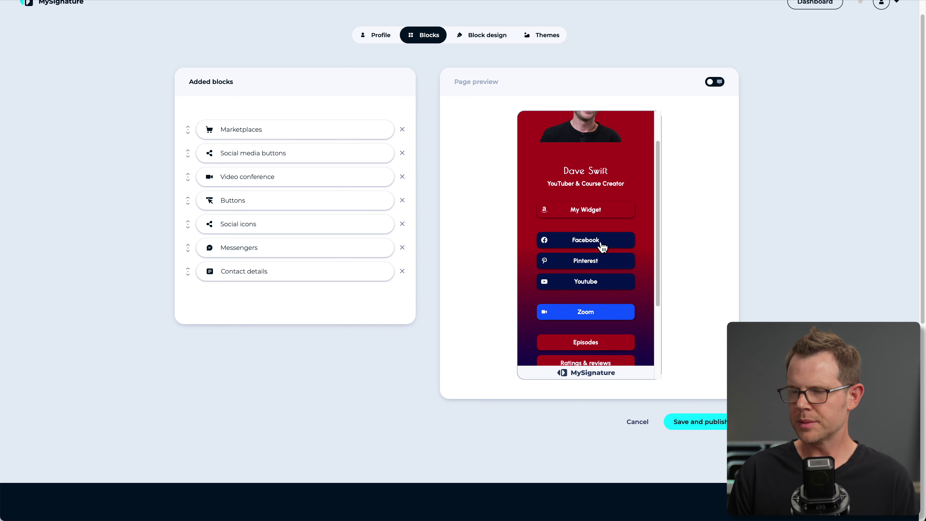
click(493, 37)
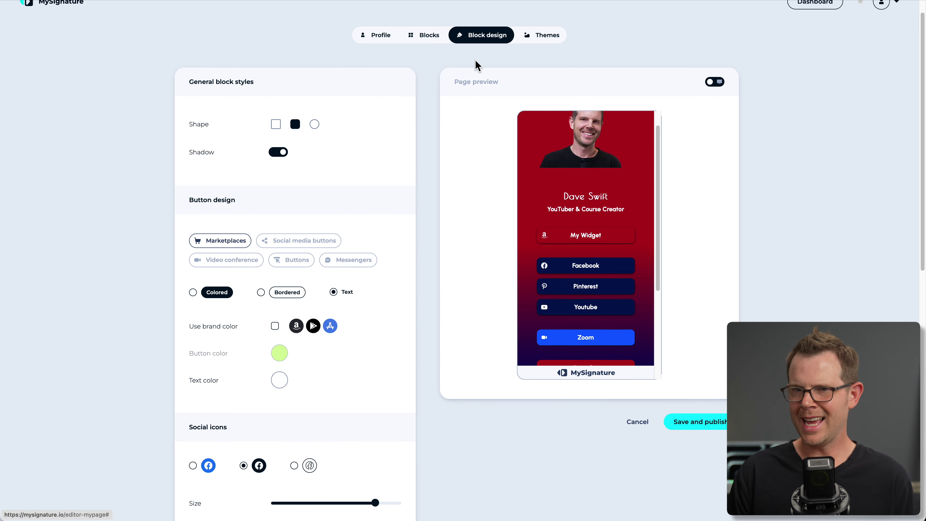
Change the MyPage button shape from pill to square corners, leaving Shadow switched on.
scroll(368, 306, down, 5)
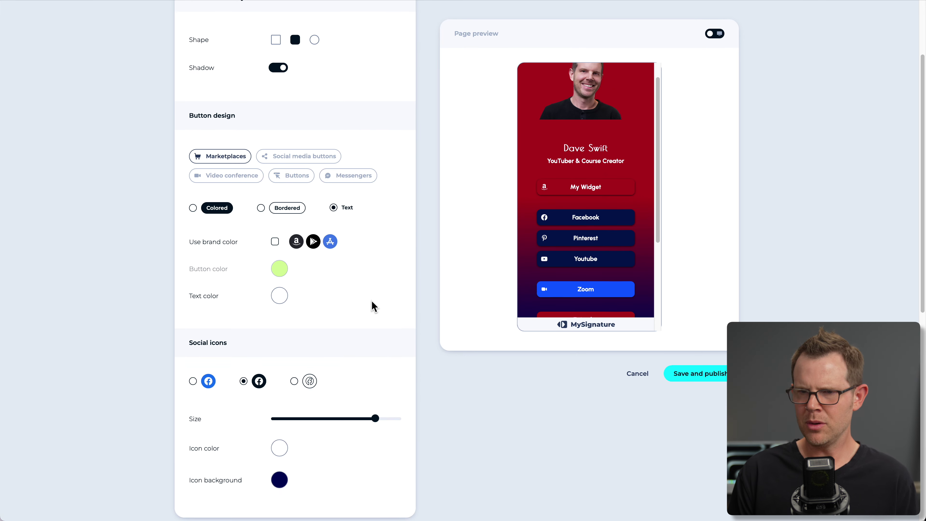
scroll(372, 299, up, 2)
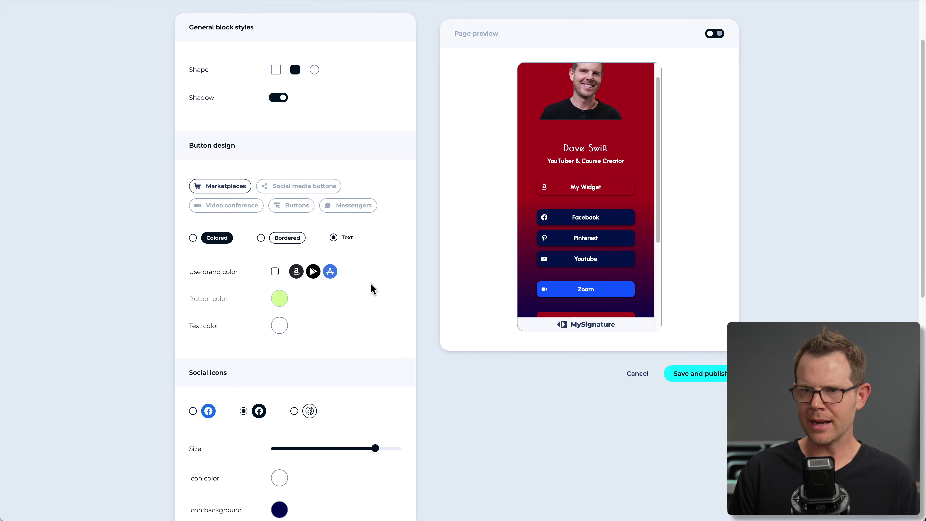
scroll(348, 286, up, 4)
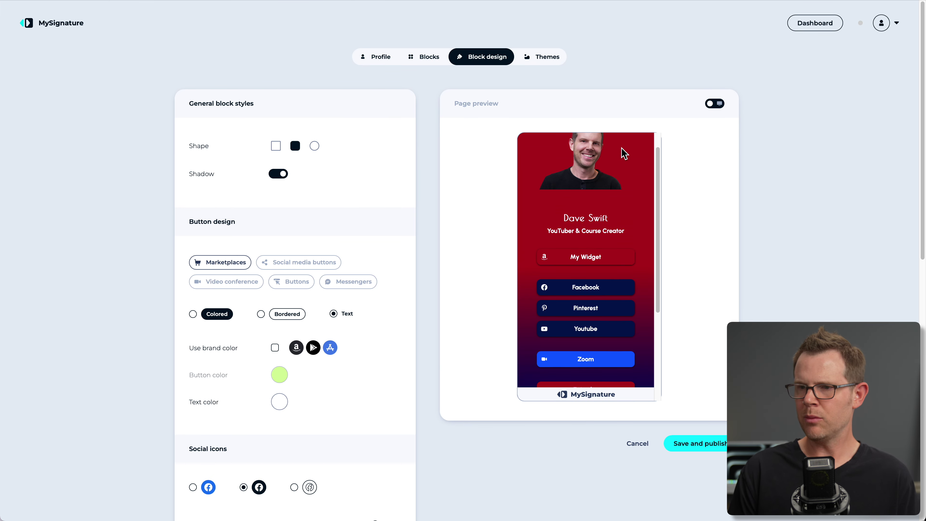
scroll(574, 228, up, 1)
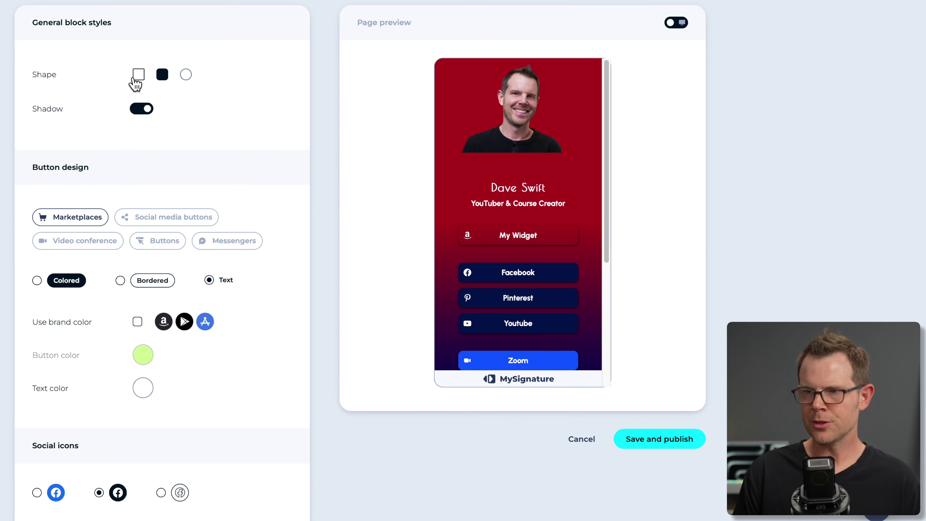
click(186, 76)
scroll(514, 281, down, 3)
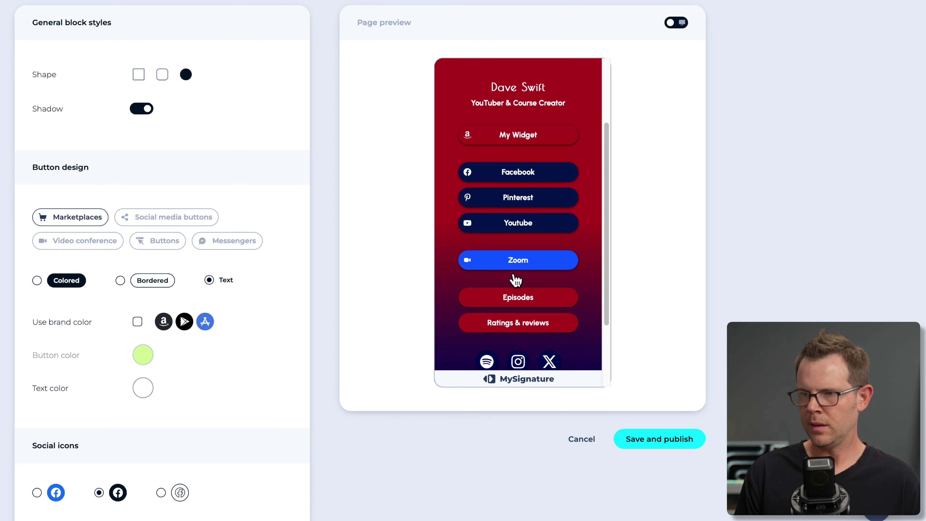
click(138, 75)
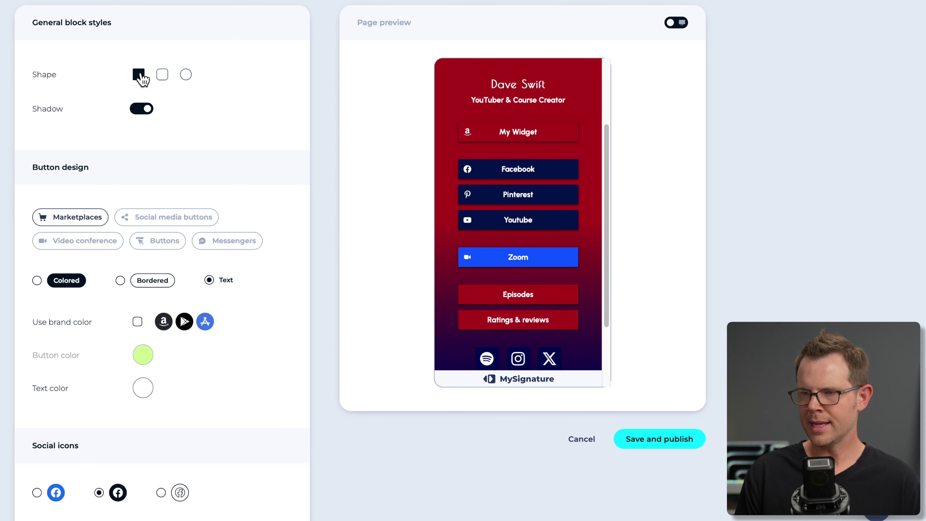
click(142, 110)
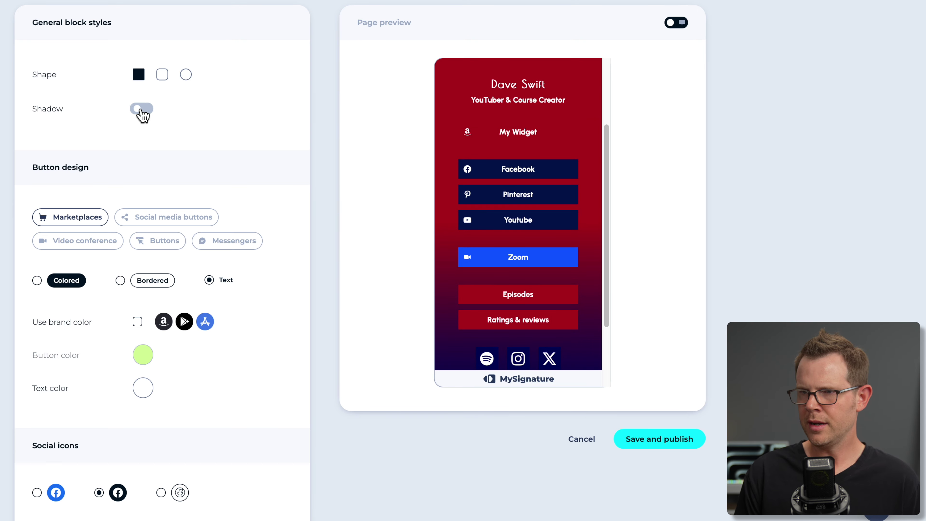
click(141, 109)
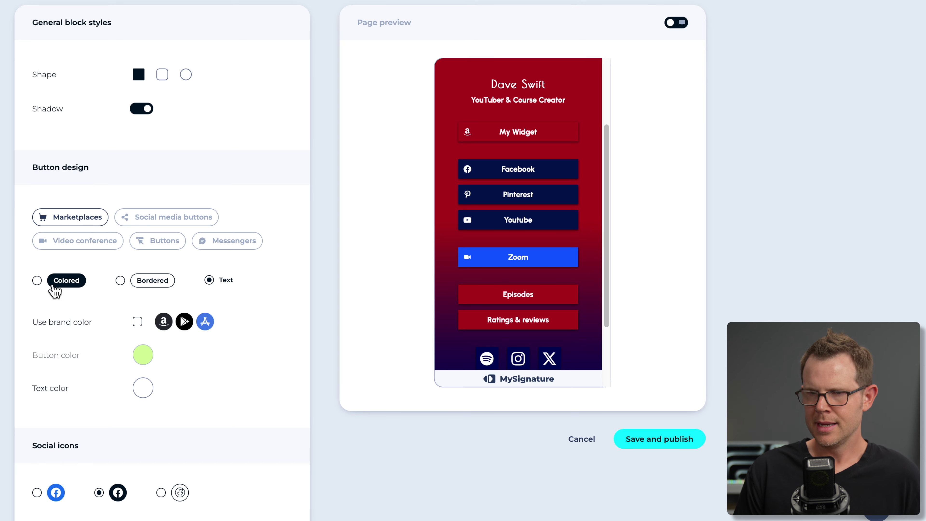
Switch the My Widget button to the Colored style with a blue #3333B3 fill.
click(37, 280)
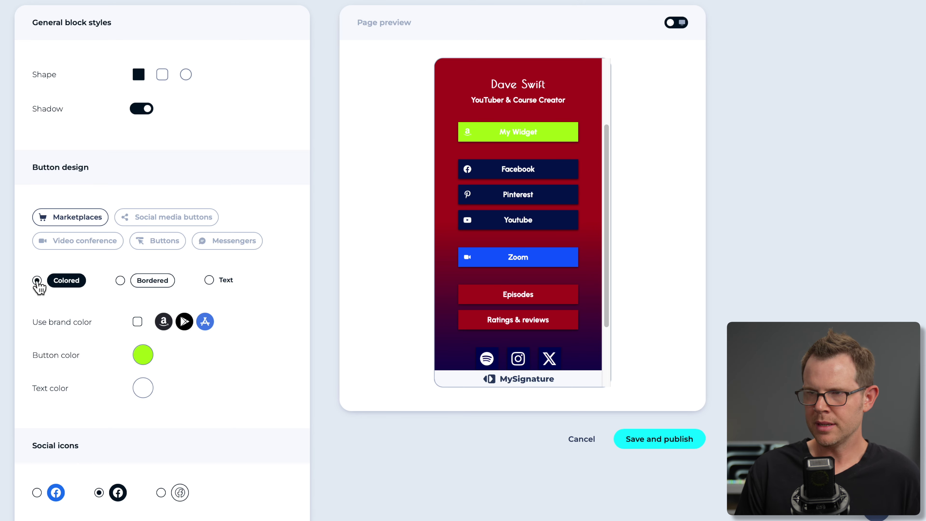
click(143, 355)
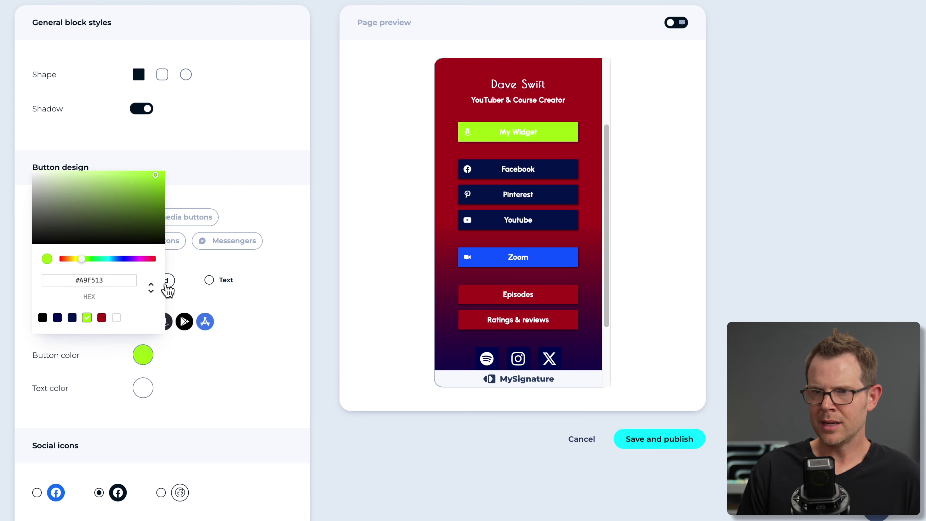
click(124, 259)
click(160, 187)
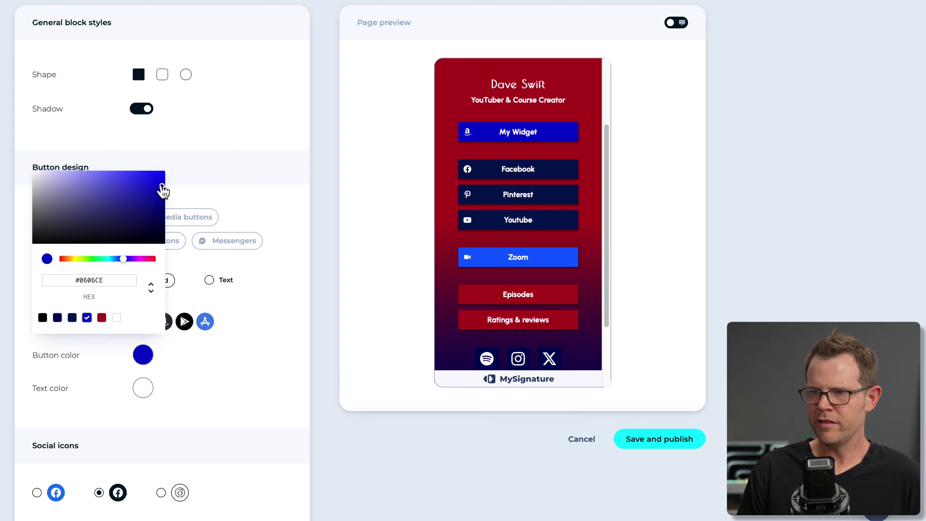
click(137, 196)
click(118, 185)
click(128, 196)
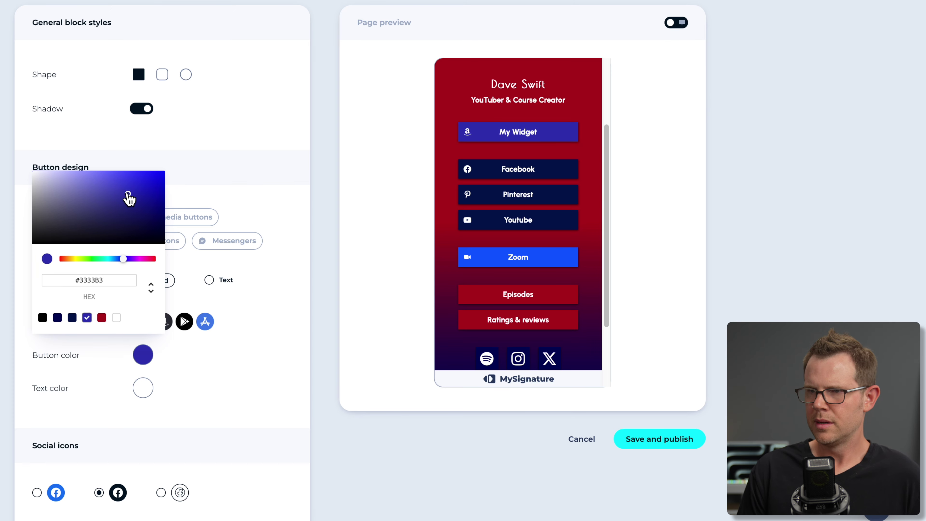
click(156, 219)
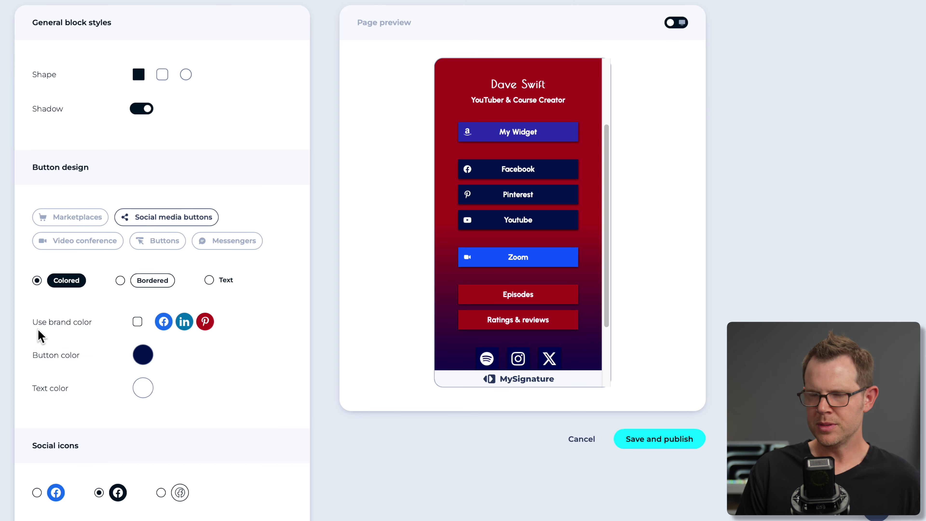
Enable Use brand color for the Facebook, Pinterest and Youtube buttons after briefly trying Text style.
click(137, 322)
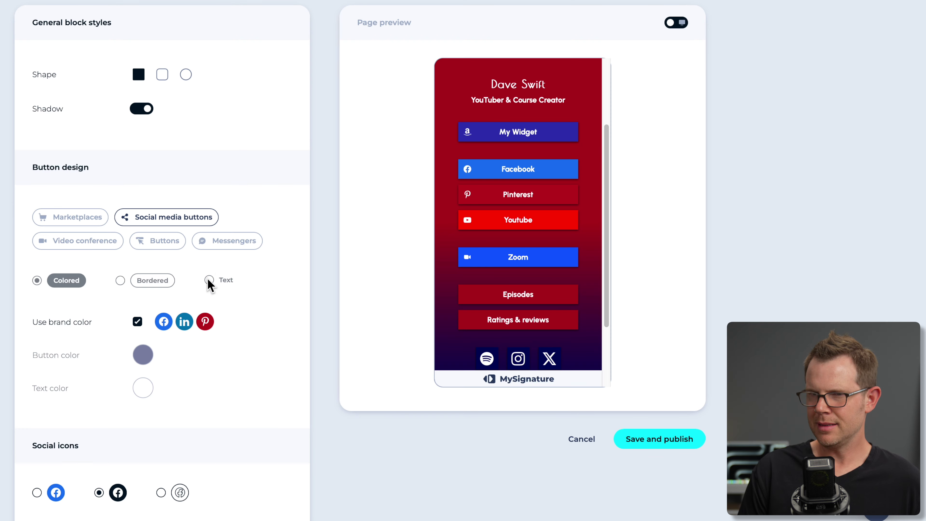
click(138, 321)
click(210, 280)
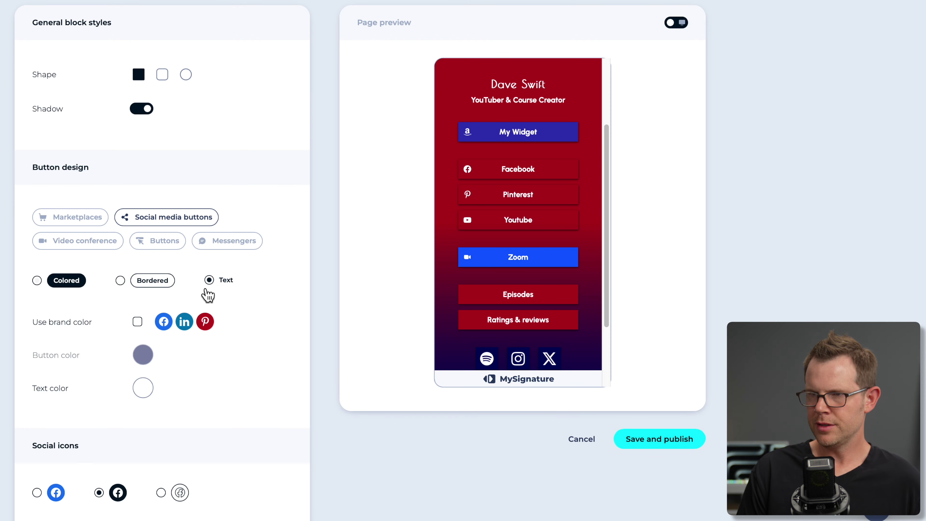
click(137, 321)
scroll(73, 323, down, 4)
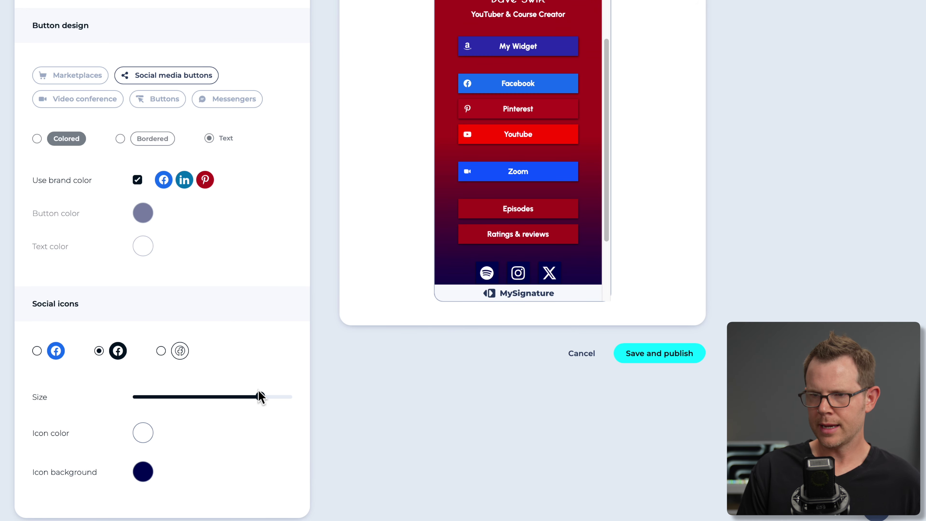
Resize the social icons and try the outlined, dark filled and brand colour styles.
drag(259, 396, 303, 405)
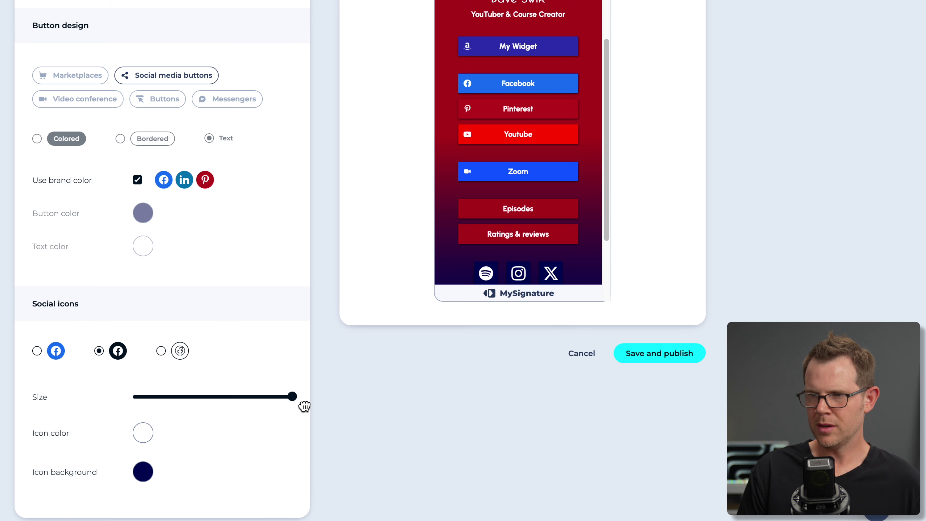
click(160, 352)
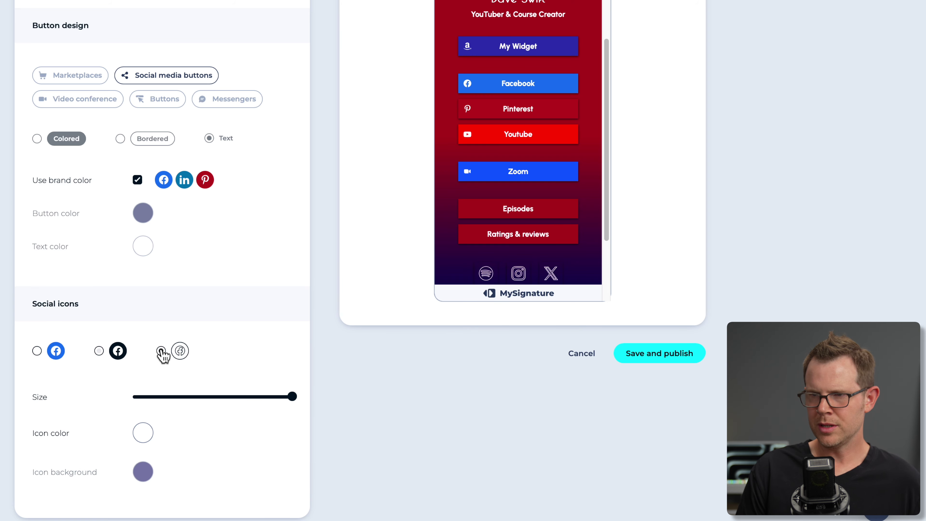
click(100, 351)
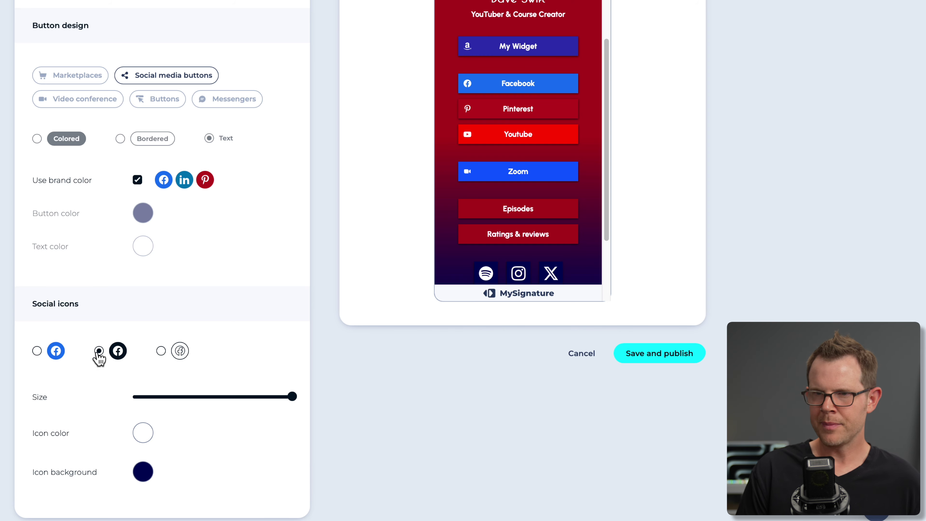
click(36, 351)
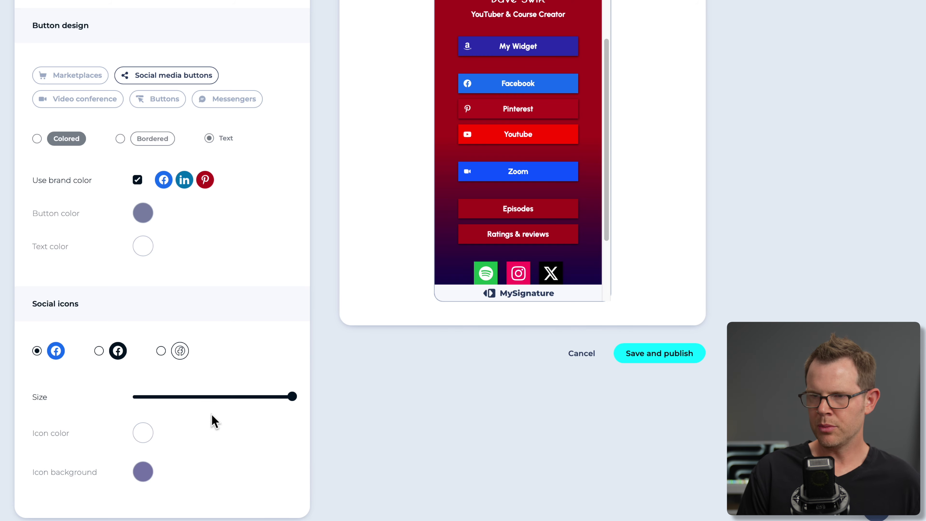
scroll(211, 419, down, 2)
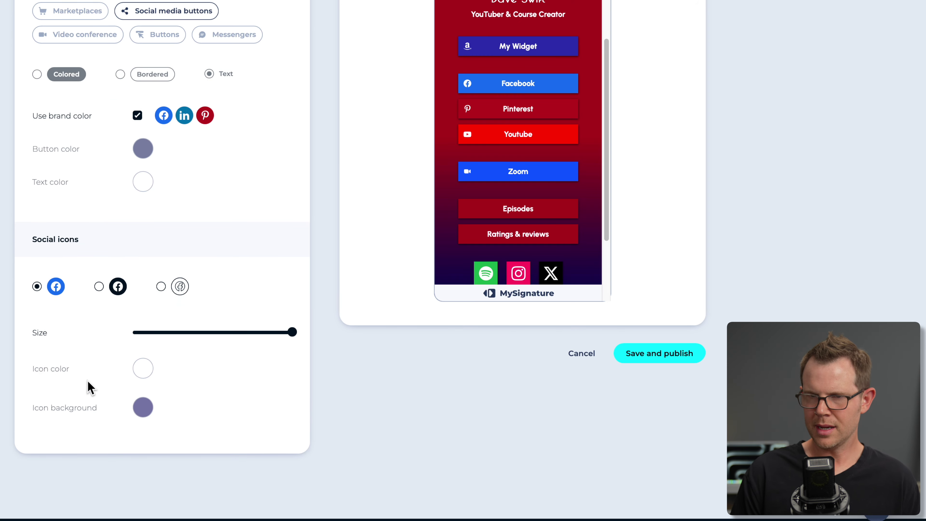
Try a custom icon colour, then settle on brand colours for the Spotify, Instagram and X icons.
click(99, 287)
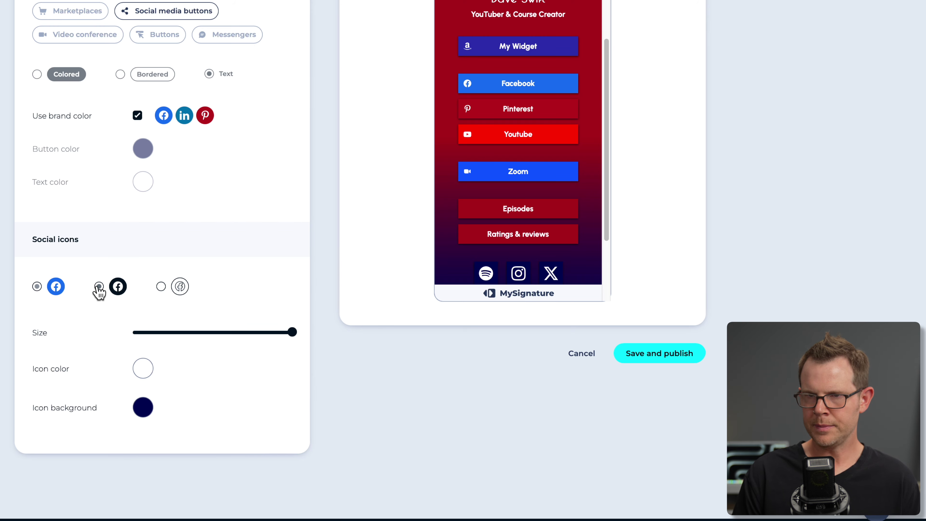
click(142, 369)
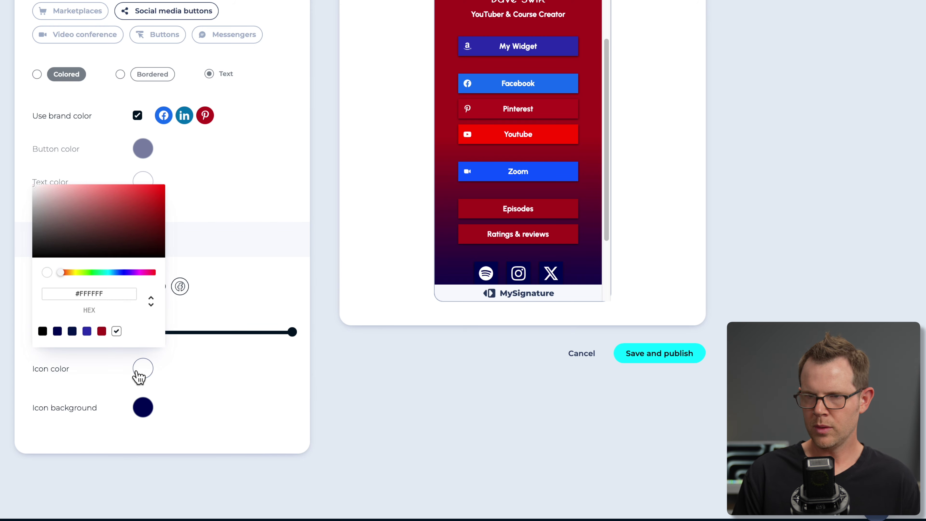
click(133, 213)
drag(141, 201, 10, 216)
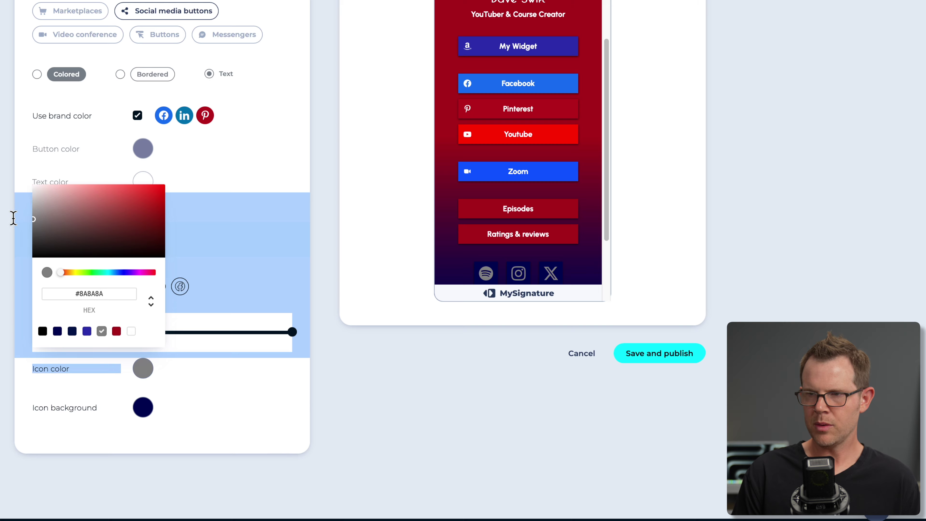
click(105, 208)
click(37, 287)
click(37, 287)
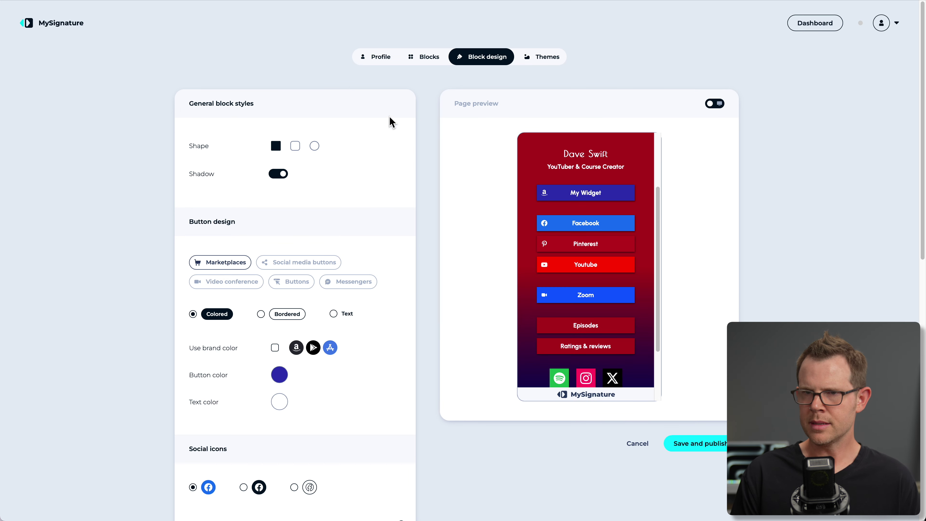
scroll(352, 283, down, 2)
scroll(372, 265, up, 2)
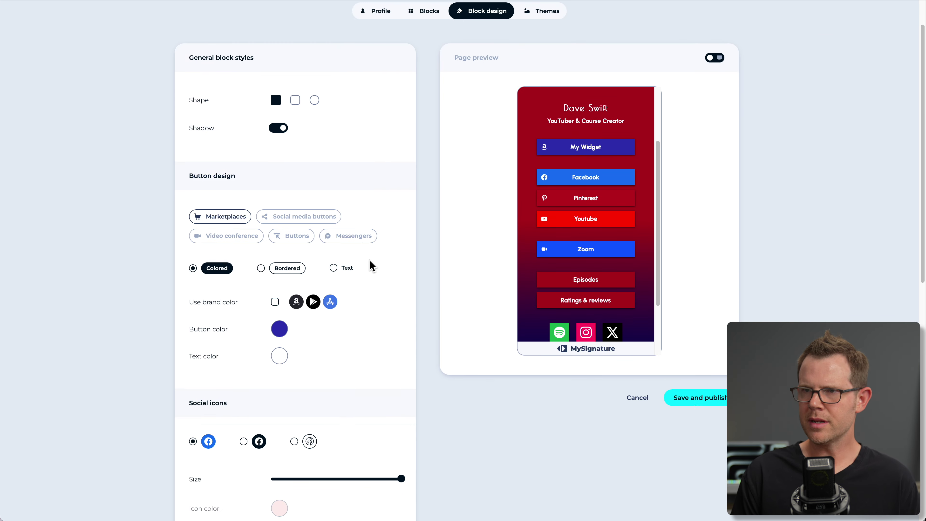
click(552, 57)
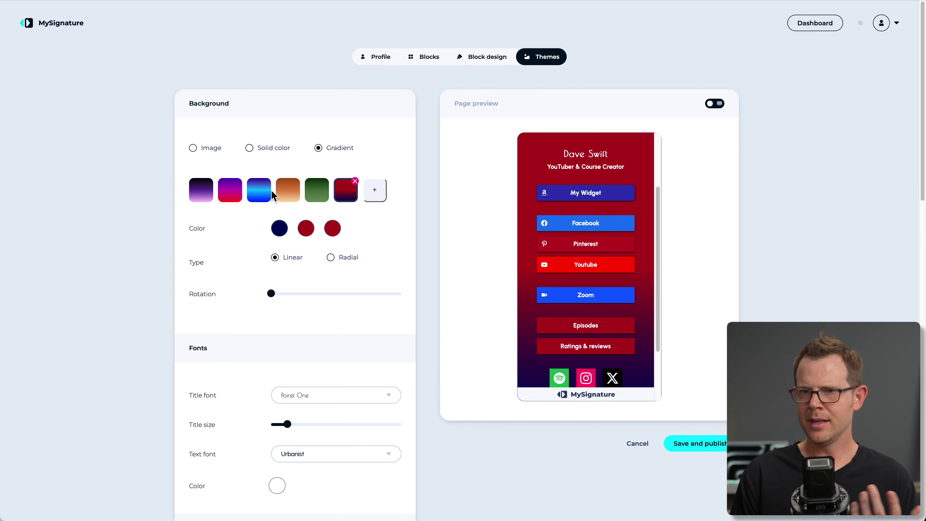
Try the blue, purple-pink, dark-to-pink, green and dark-red preset gradient backgrounds.
click(258, 197)
click(89, 135)
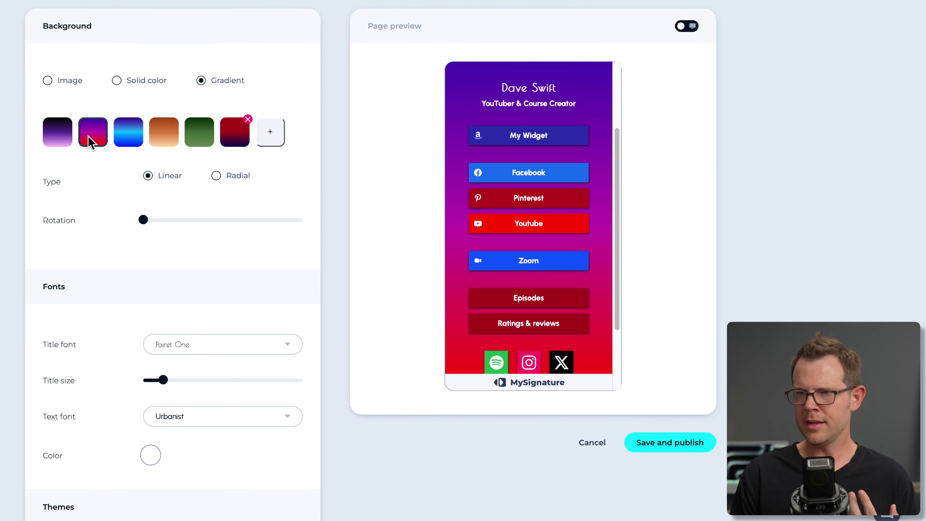
click(59, 139)
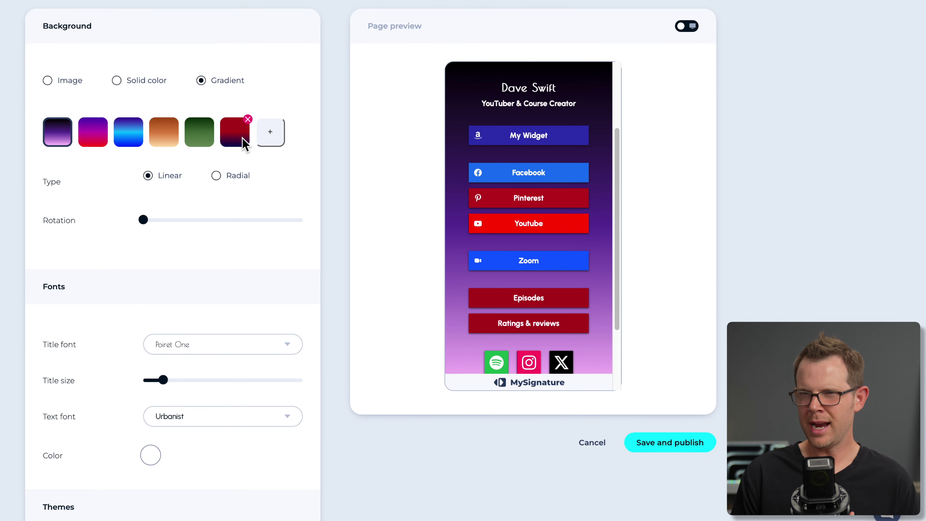
click(199, 136)
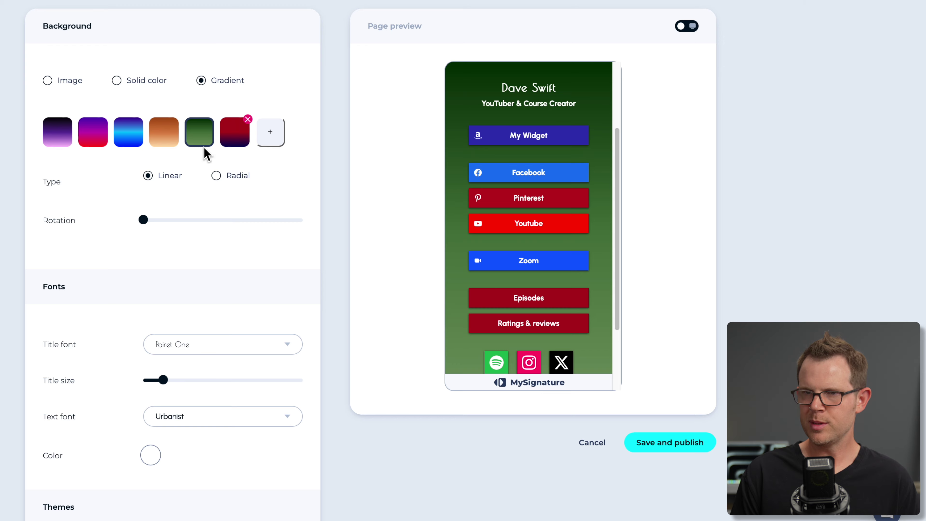
click(124, 135)
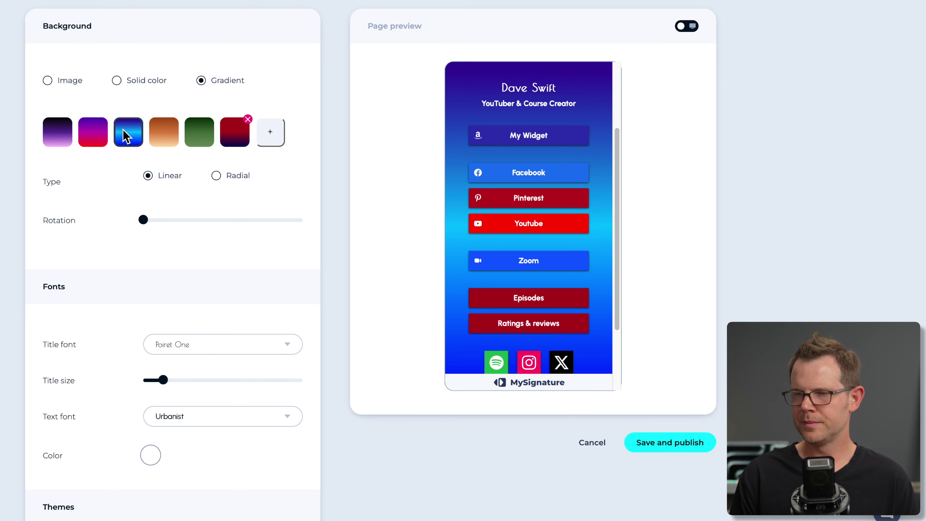
click(234, 132)
Set the gradient colour stops to grey and black.
click(149, 185)
drag(179, 238, 146, 228)
click(95, 194)
click(186, 178)
click(184, 255)
click(219, 179)
drag(215, 259, 211, 268)
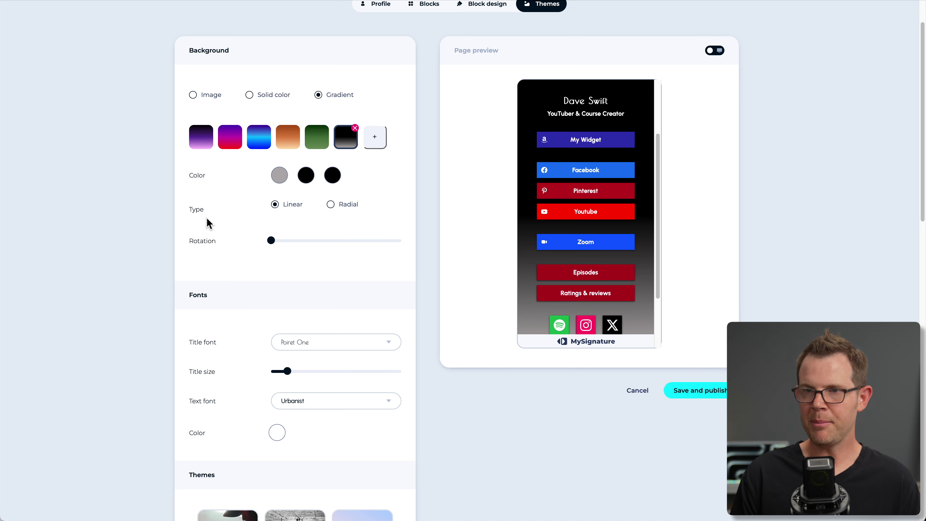
Switch the gradient type to Radial, then back to Linear at 0° rotation.
click(330, 205)
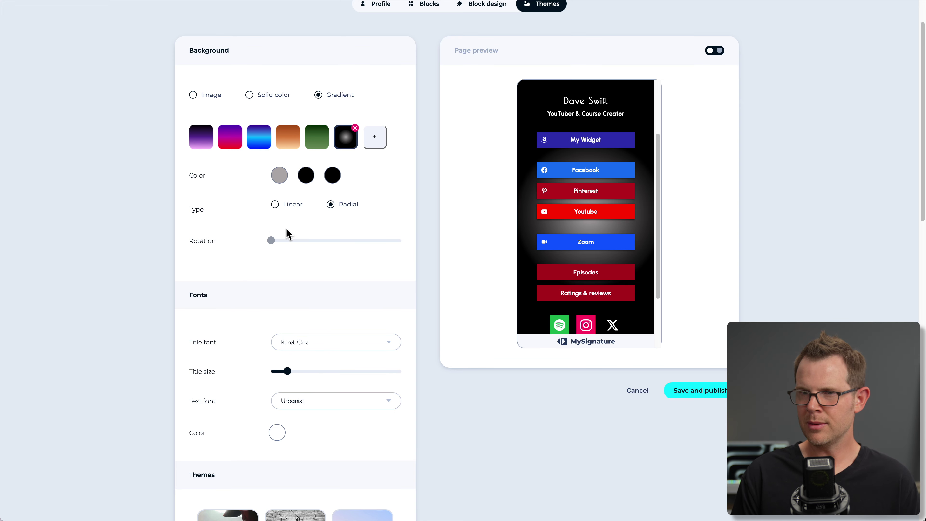
click(275, 204)
drag(271, 240, 278, 253)
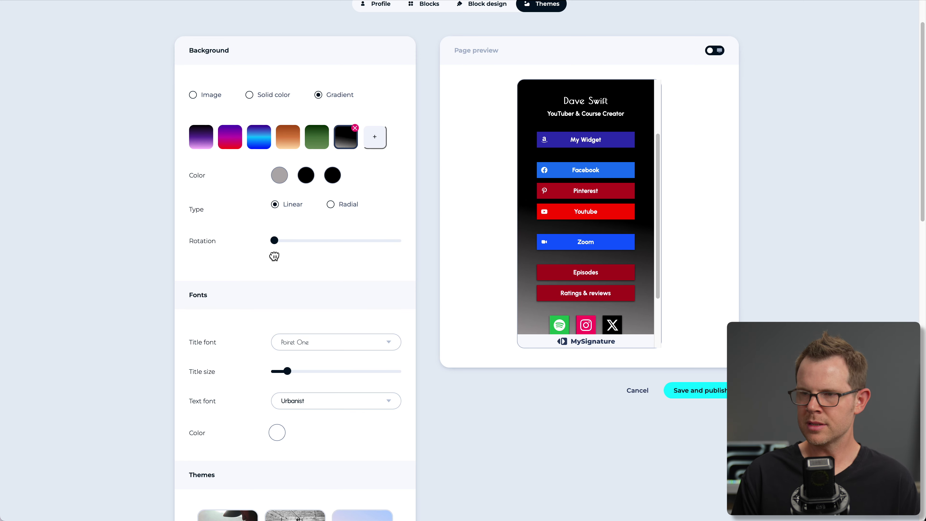
scroll(303, 264, down, 5)
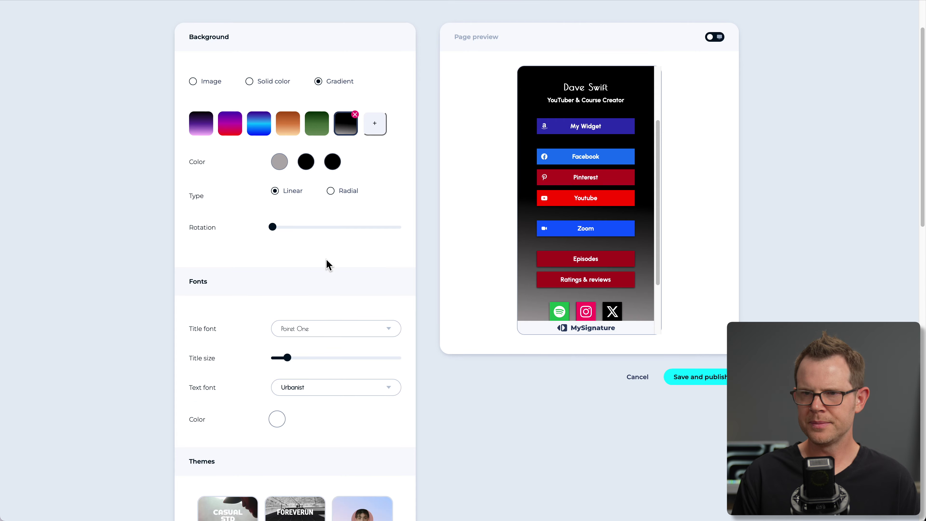
Set the title font to Montserrat and the body text font to Rubik.
click(310, 342)
scroll(320, 254, down, 3)
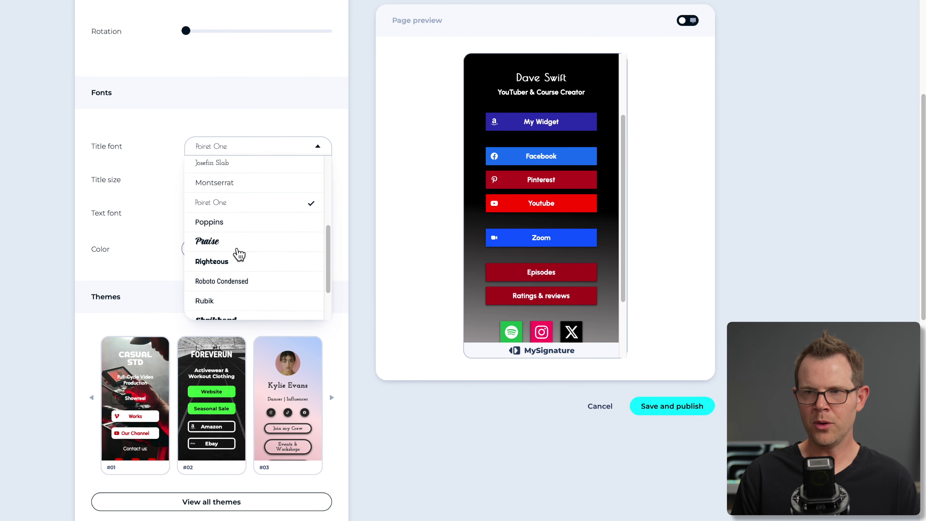
scroll(239, 254, down, 4)
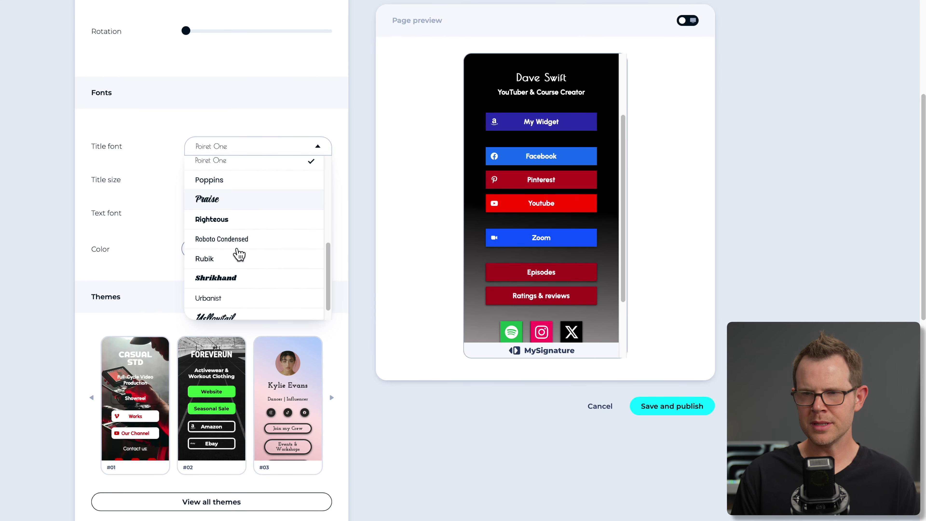
scroll(239, 253, up, 4)
scroll(240, 252, up, 6)
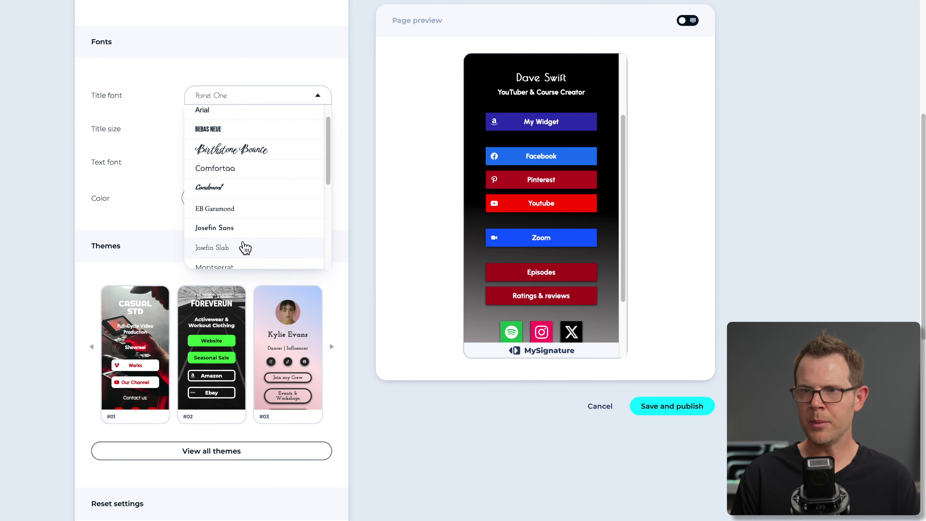
click(241, 285)
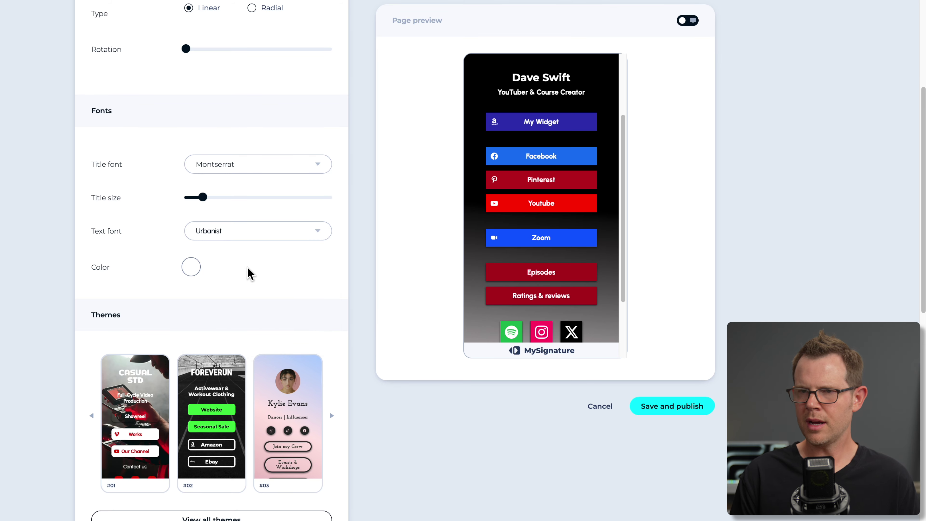
click(228, 232)
scroll(239, 353, down, 5)
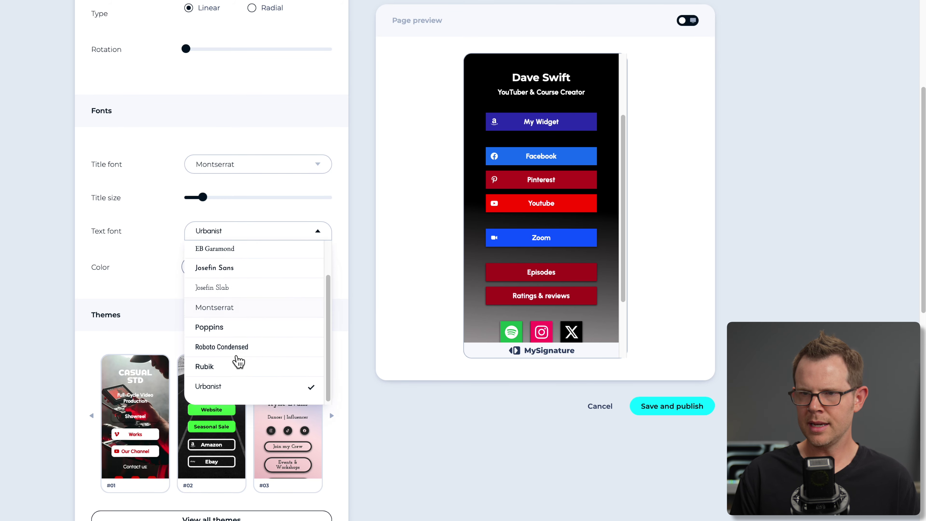
click(224, 323)
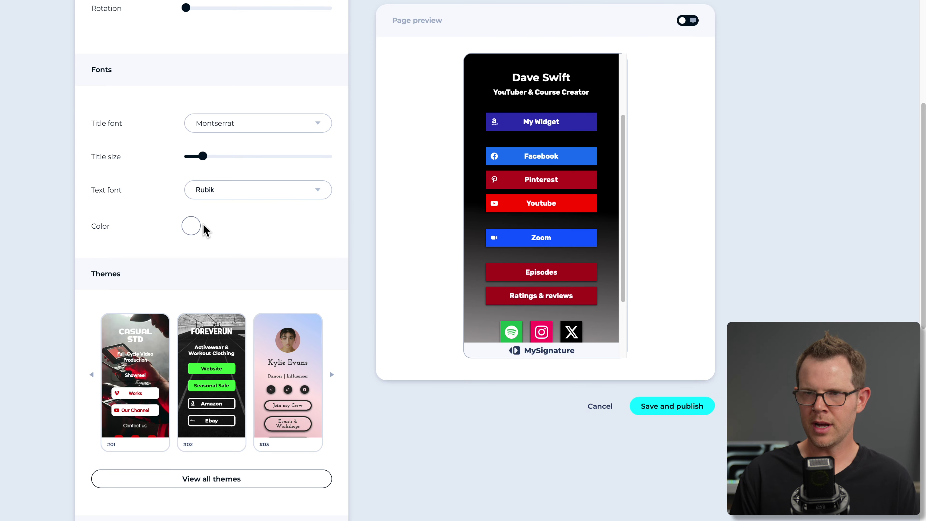
Darken the page text colour to dark grey.
click(193, 228)
mouse_move(235, 281)
mouse_down()
mouse_move(192, 292)
mouse_move(178, 313)
mouse_move(208, 257)
mouse_move(310, 246)
mouse_move(174, 235)
mouse_up()
click(159, 232)
scroll(321, 270, down, 3)
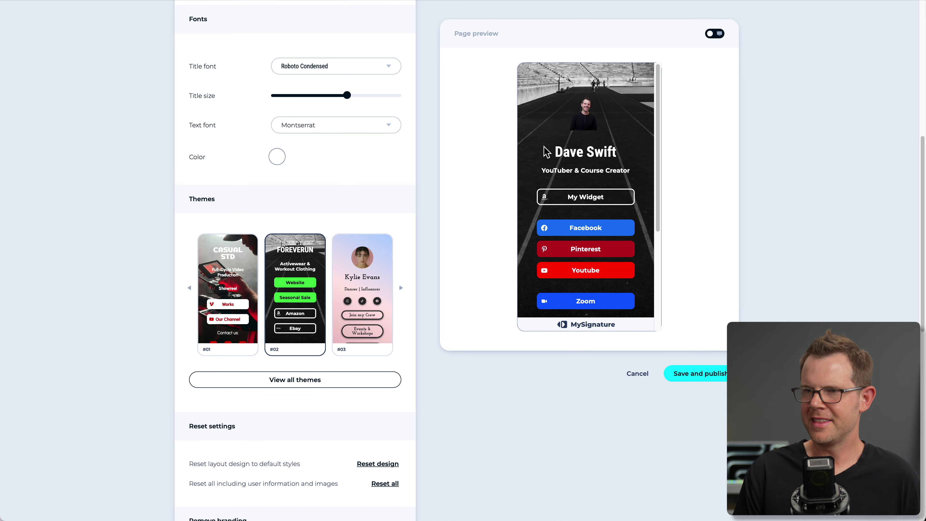
Preview themes #01, #06, #09 and #11, then apply the Damien theme #20.
click(201, 278)
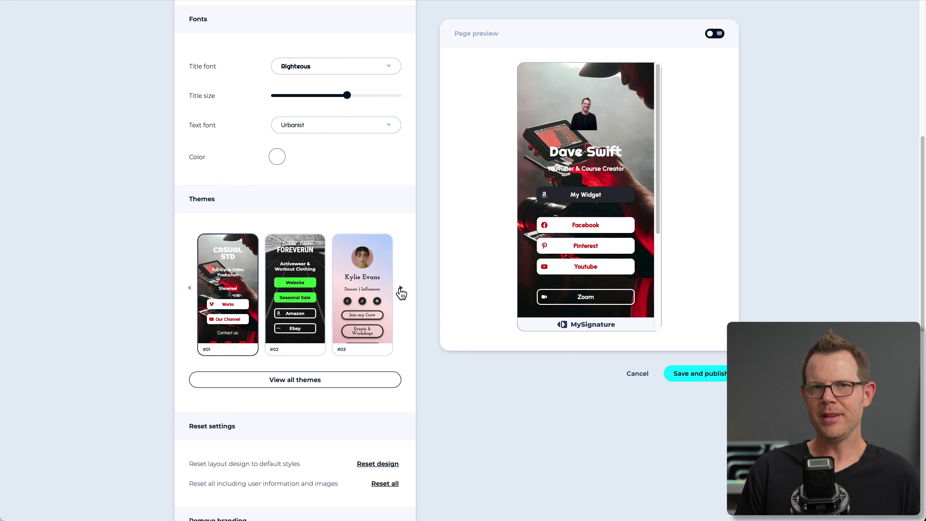
click(401, 288)
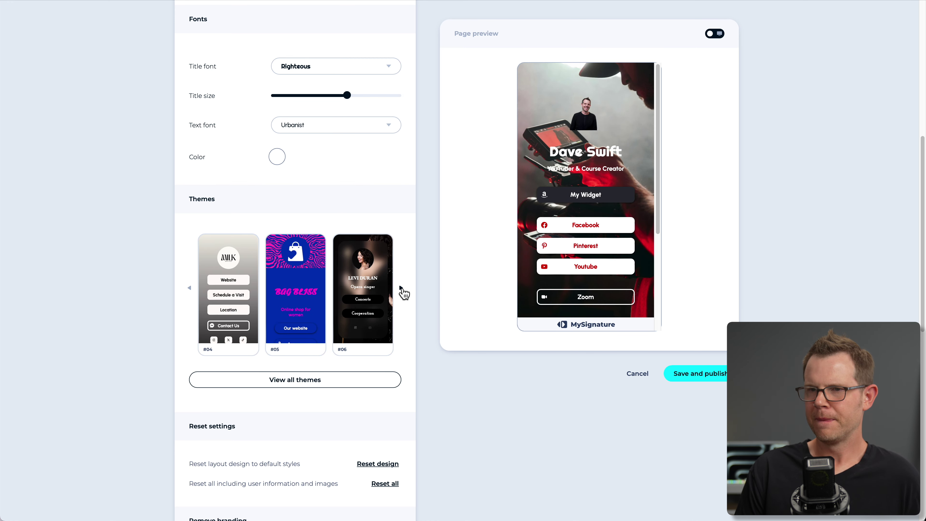
click(386, 294)
click(400, 288)
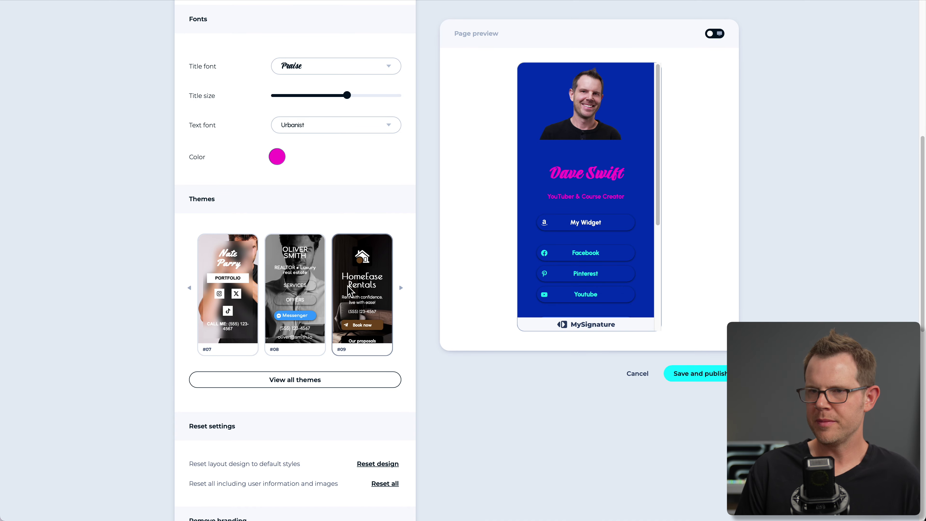
click(370, 284)
click(401, 289)
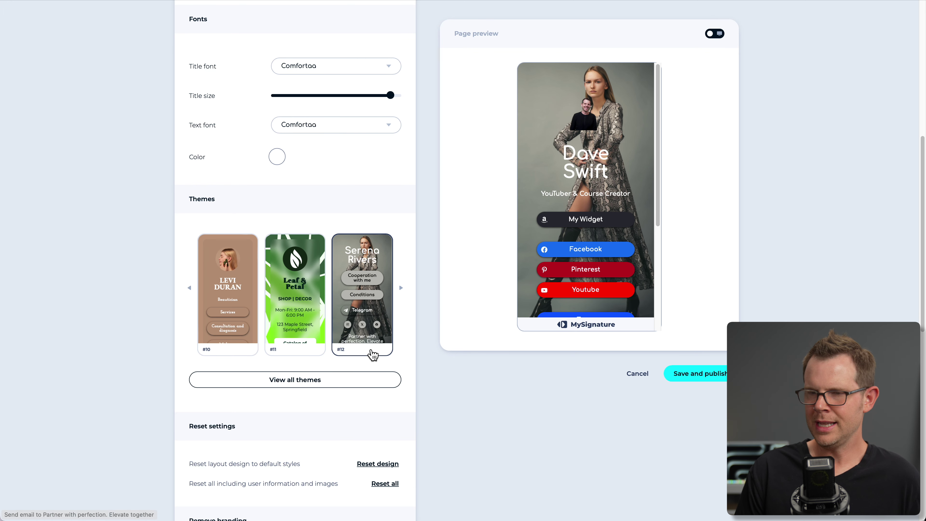
click(294, 352)
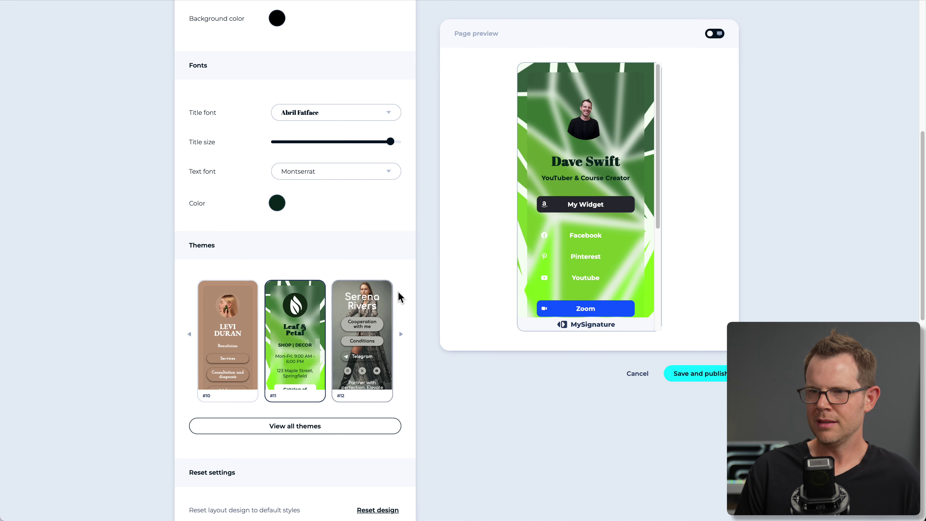
click(401, 334)
click(401, 334)
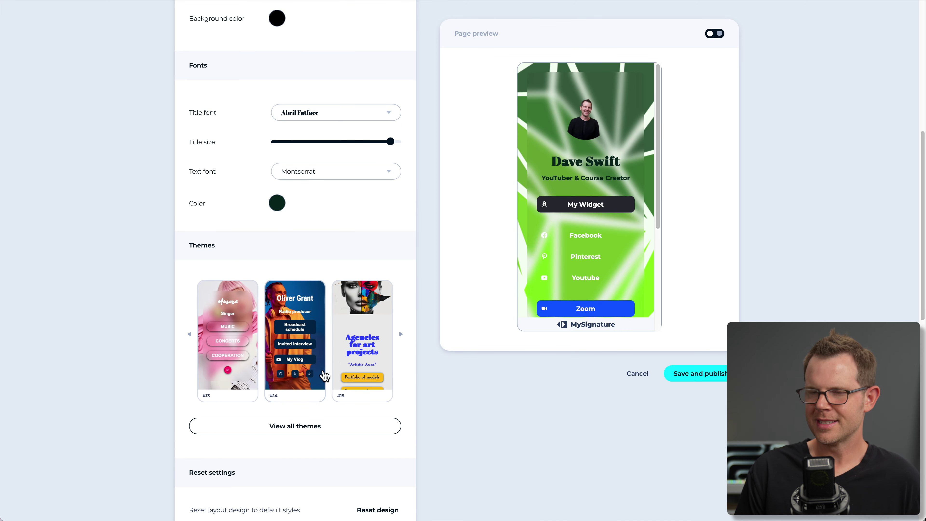
click(299, 399)
scroll(564, 268, down, 5)
scroll(564, 268, down, 3)
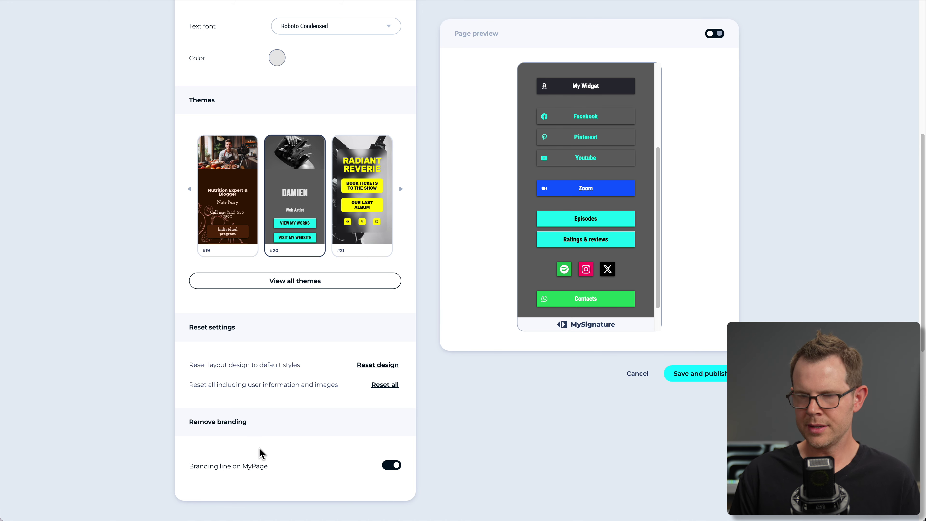
Switch off the 'Branding line on MyPage' toggle under Remove branding.
click(391, 465)
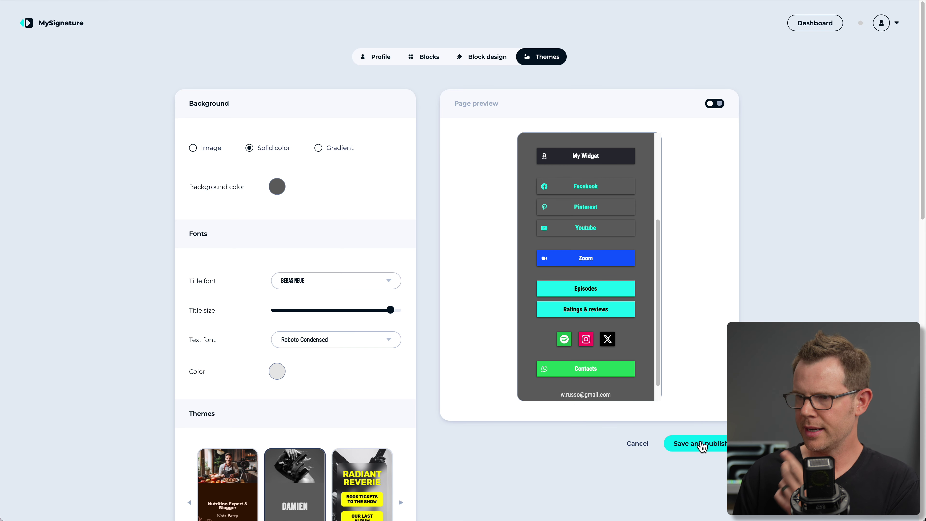
Save and publish the page, copy its share link and download the QR code as PNG.
click(701, 445)
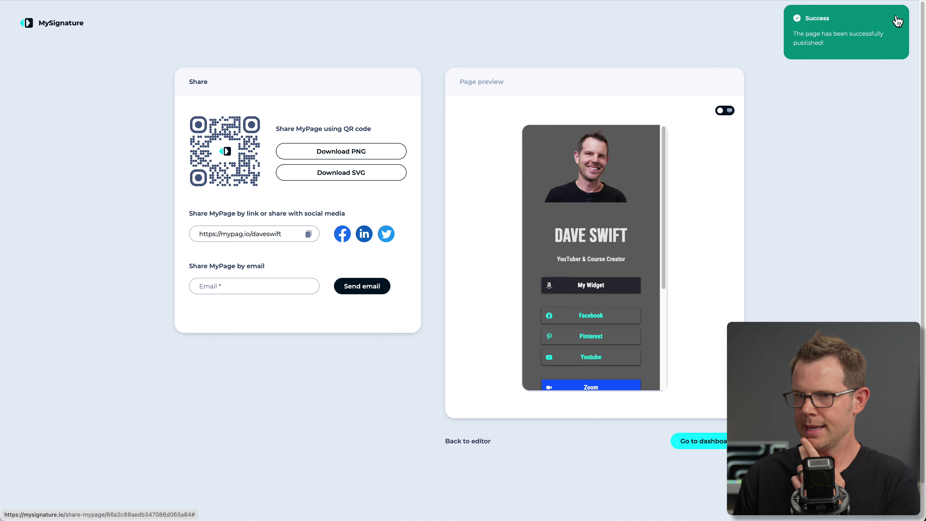
click(308, 234)
click(311, 153)
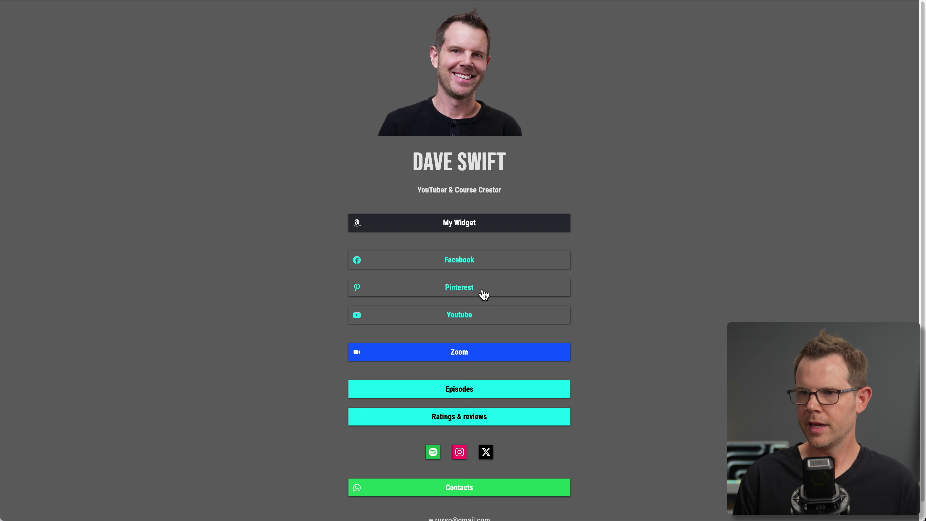
Look over the live page, then close it to return to the Share options.
scroll(741, 301, down, 1)
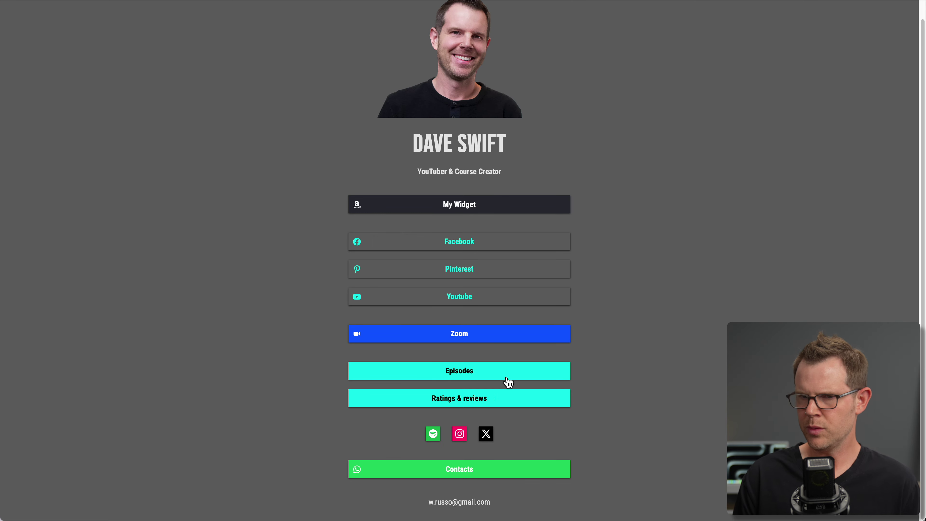
scroll(534, 372, up, 1)
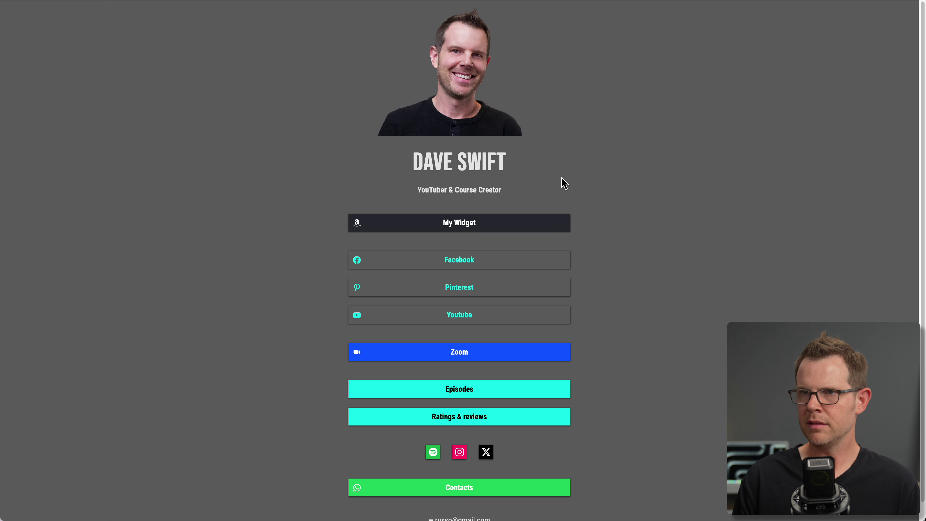
key(super+w)
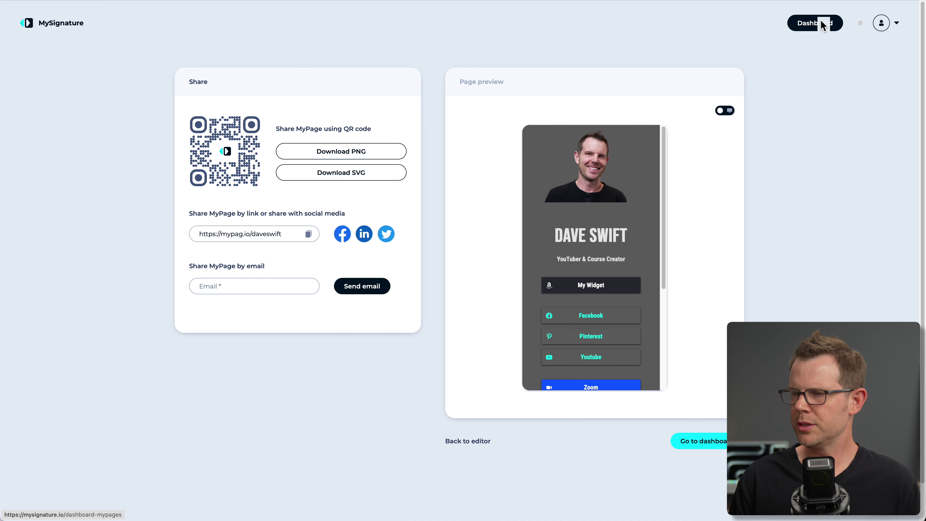
From the Dashboard's Signatures list, open the email signature and show its Addons tab.
click(820, 24)
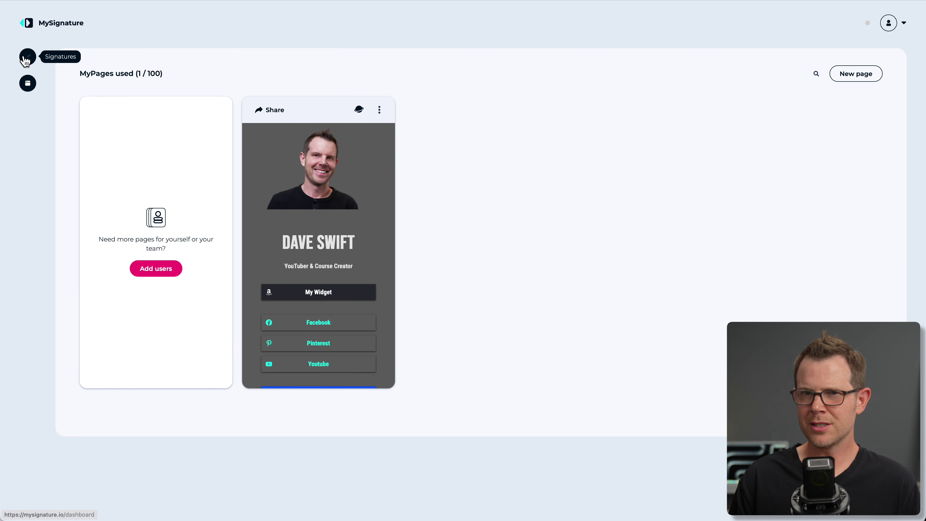
click(27, 57)
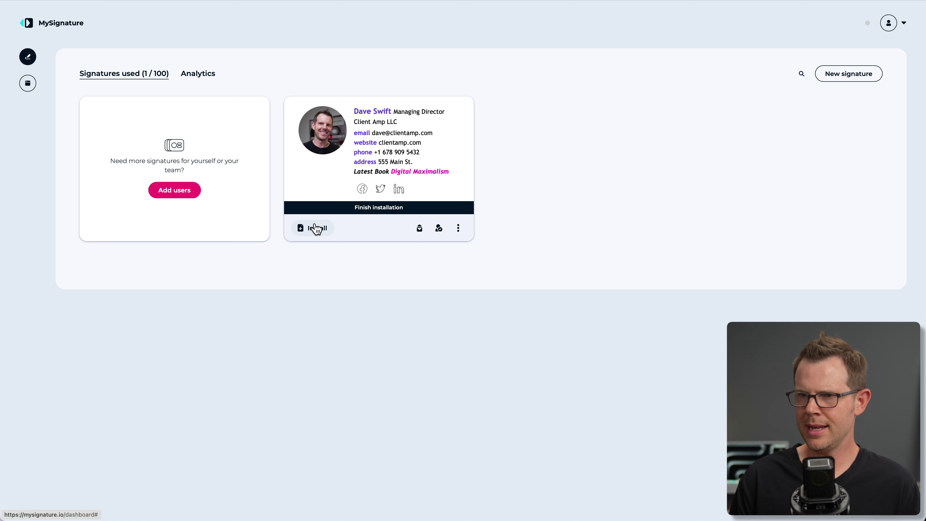
click(342, 172)
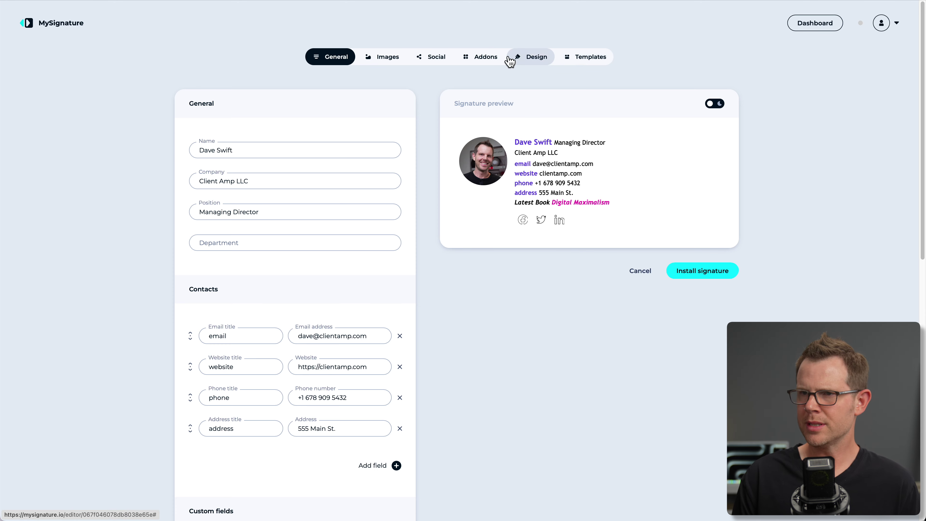
click(483, 58)
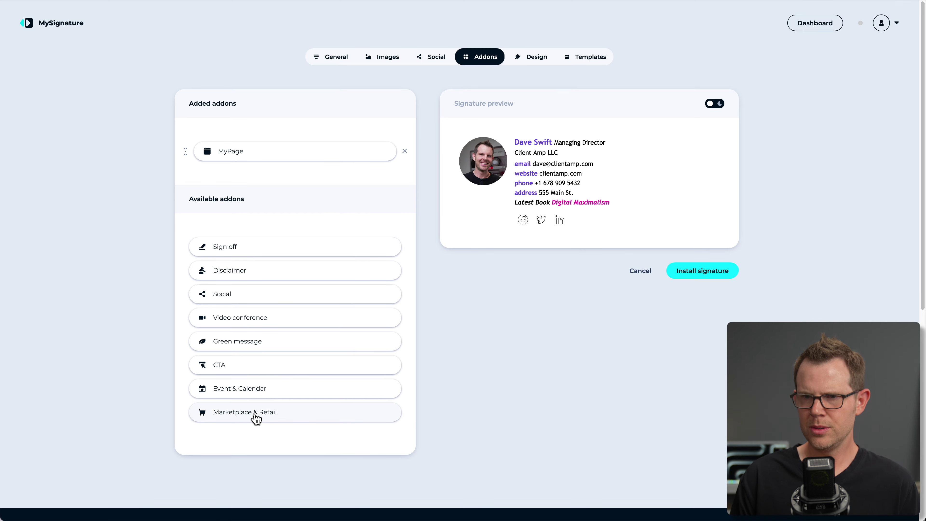
Keep the daveswift MyPage link, add an icon, and change its text to 'Find my important links'.
click(243, 155)
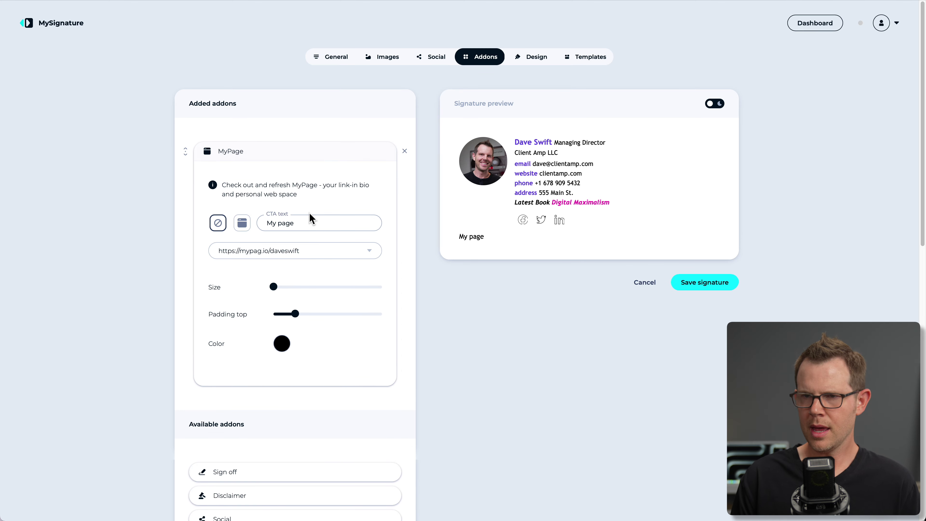
click(274, 251)
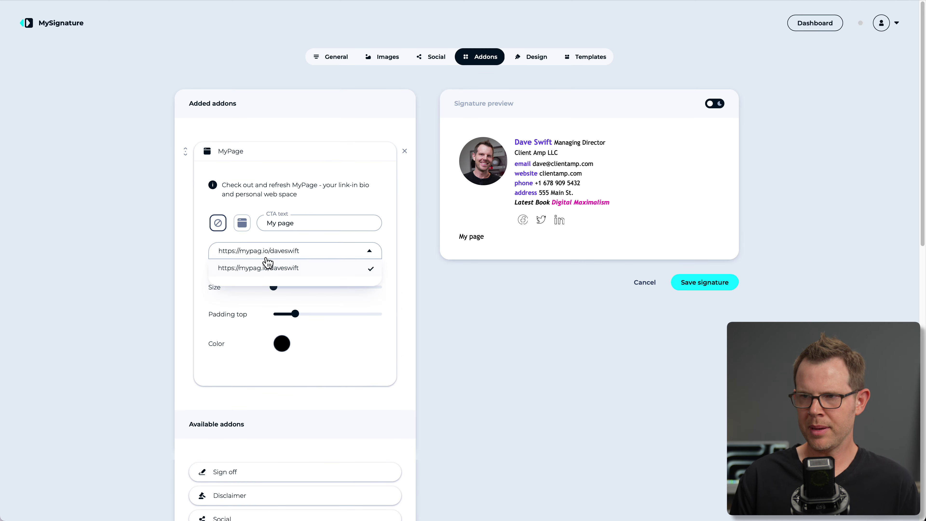
click(476, 307)
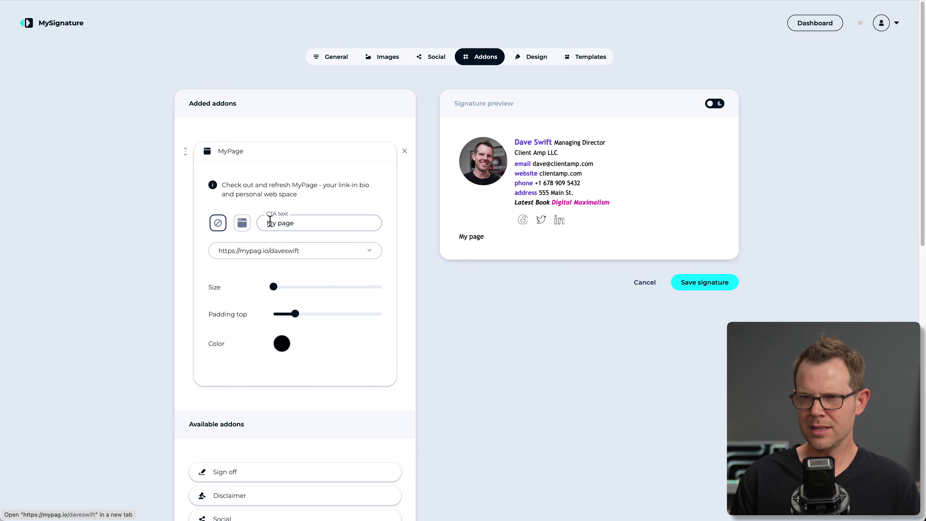
click(242, 225)
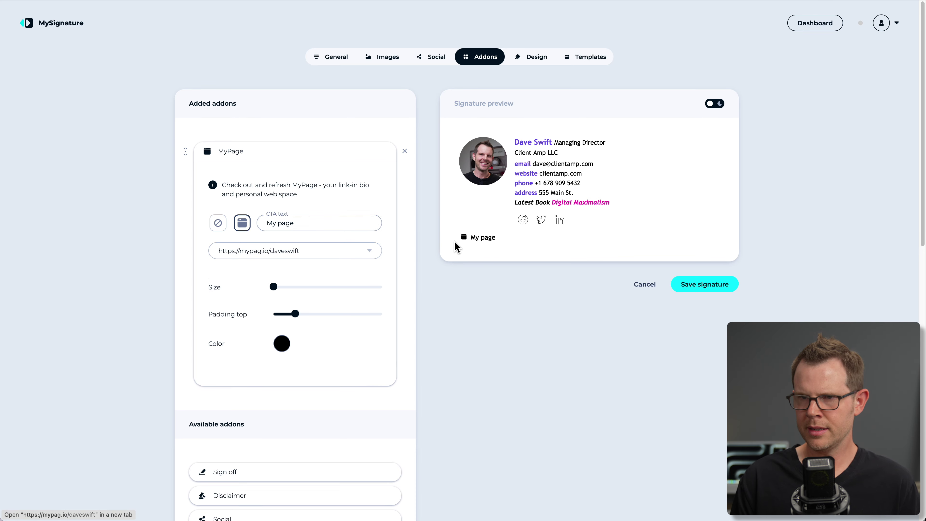
click(283, 221)
key(ctrl+a)
text(Find my important links)
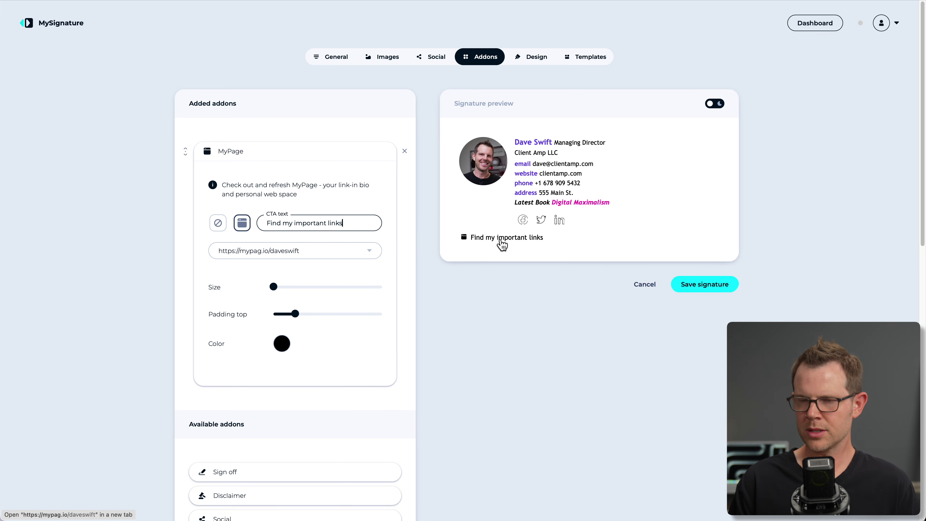
Enlarge the MyPage link in the signature and colour it red.
drag(274, 283, 312, 314)
click(282, 344)
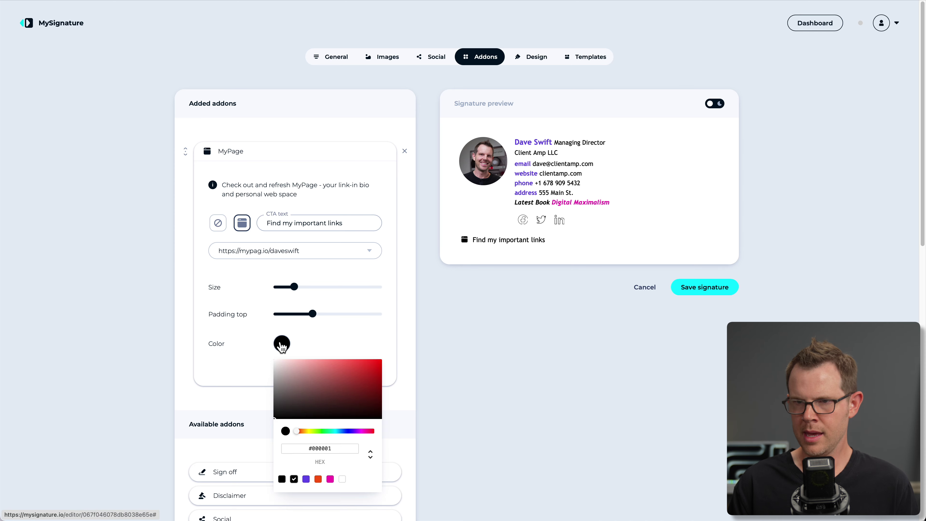
click(357, 382)
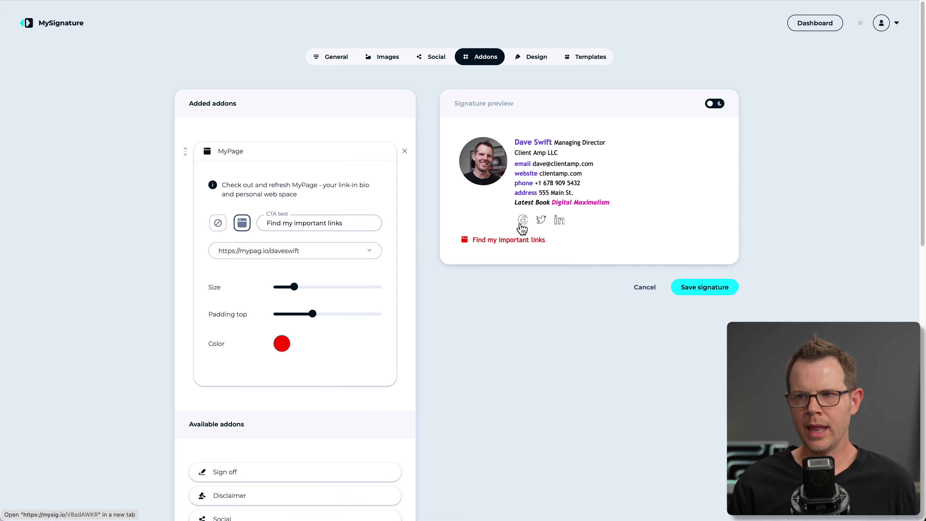
click(432, 58)
scroll(268, 432, down, 2)
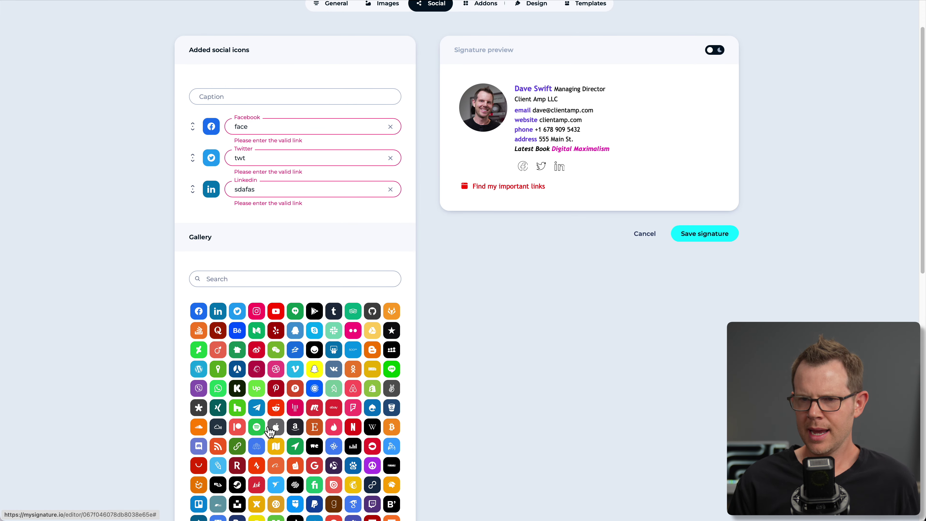
scroll(266, 395, down, 2)
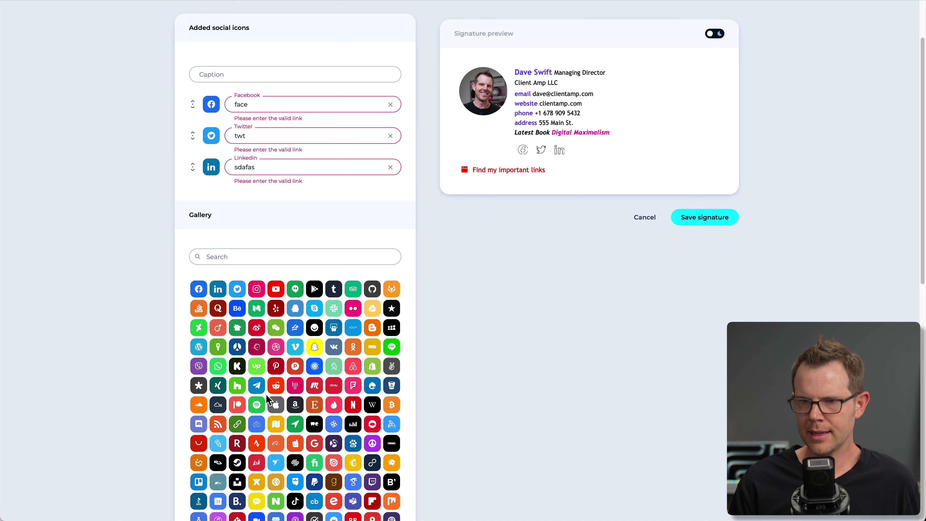
click(236, 402)
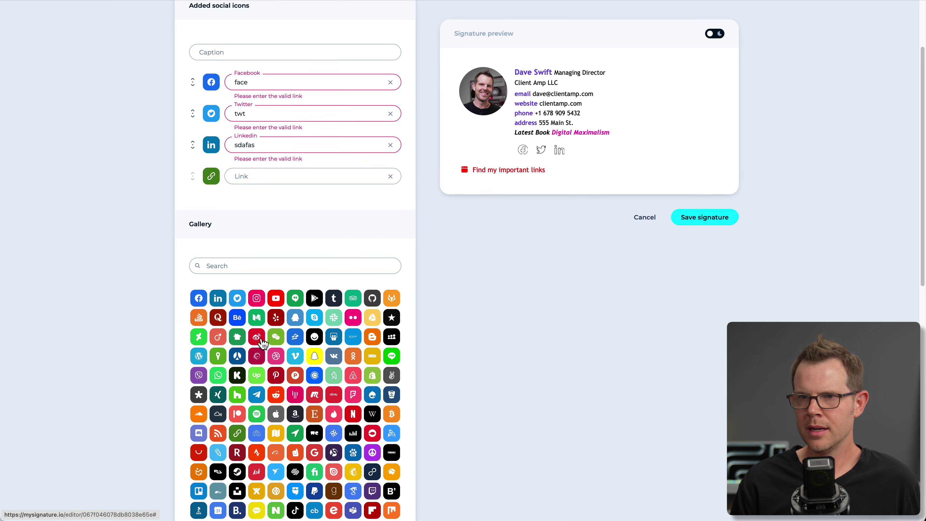
text(https://mypag.io/daveswift)
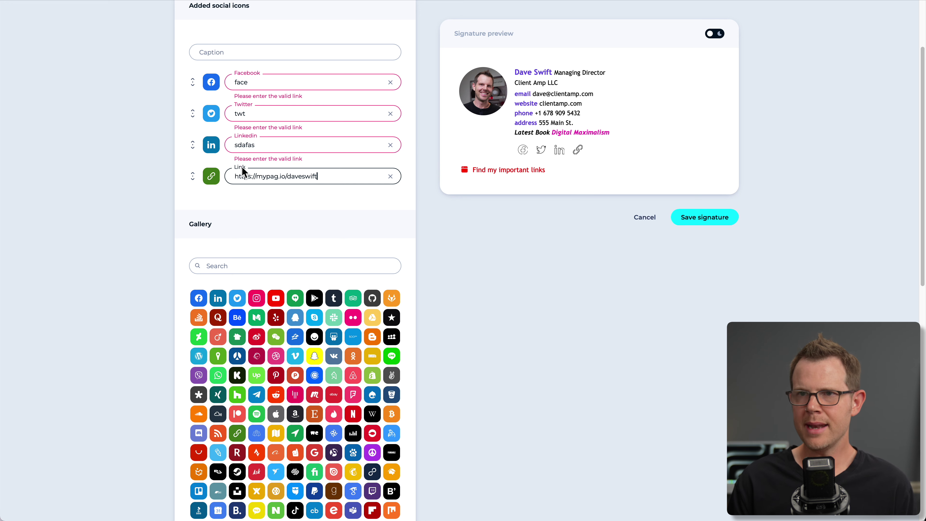
scroll(243, 174, up, 3)
Add a new custom field reading 'My Links' in the signature's general details.
click(337, 58)
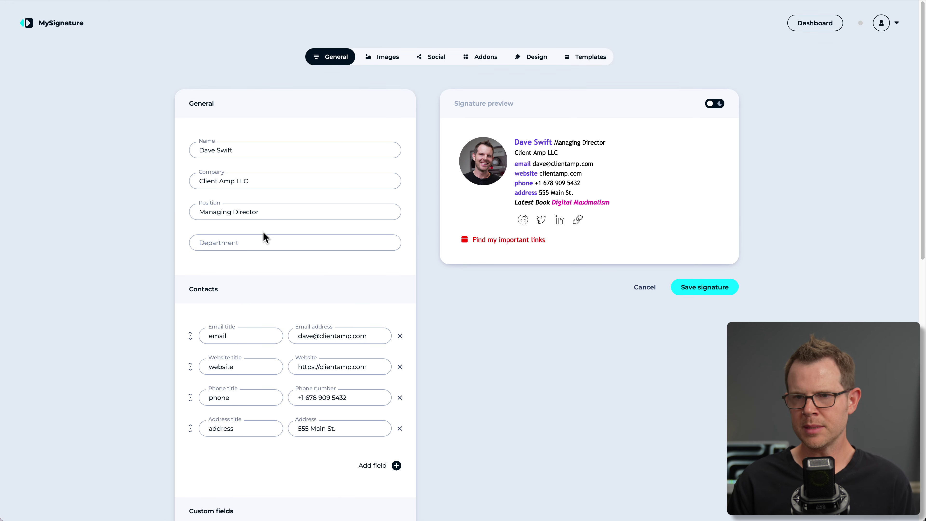
scroll(365, 397, down, 4)
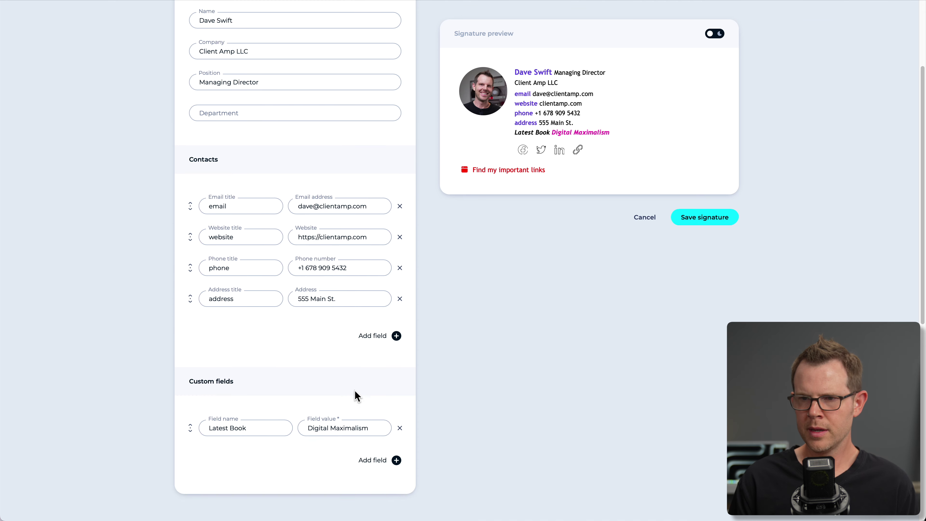
click(395, 444)
text(My Links)
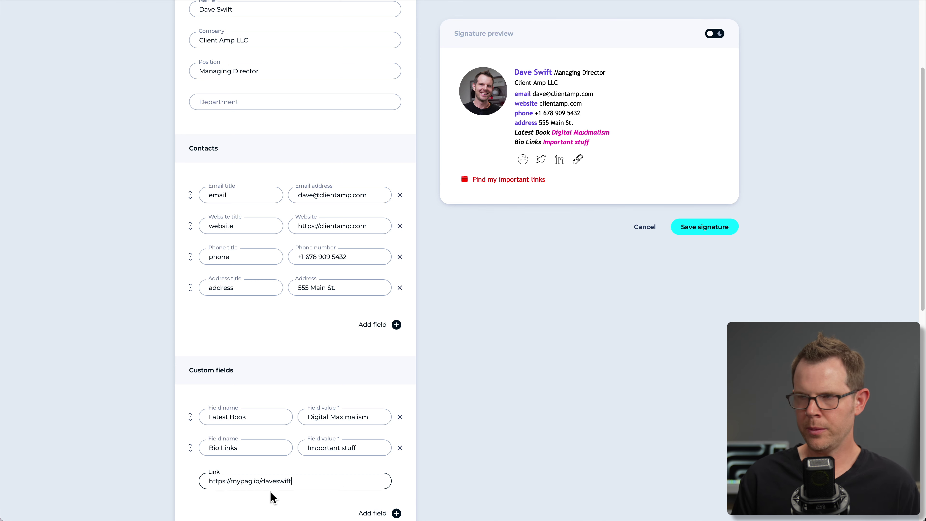
scroll(857, 91, up, 4)
Save the edited signature and go to the account settings.
click(889, 28)
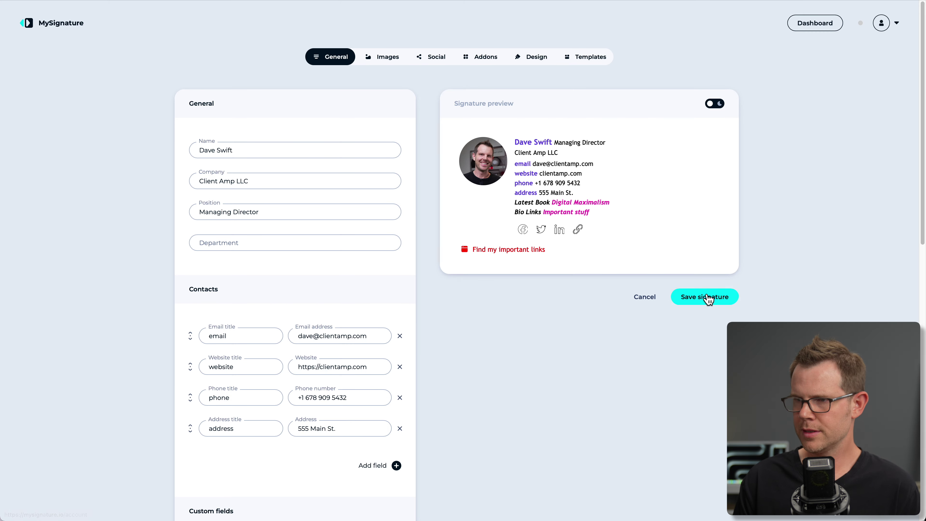
click(704, 296)
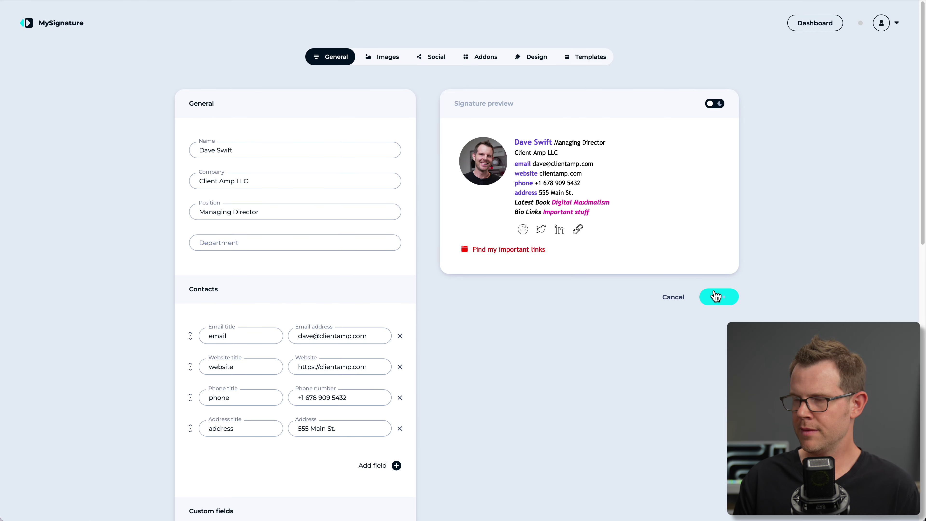
click(895, 25)
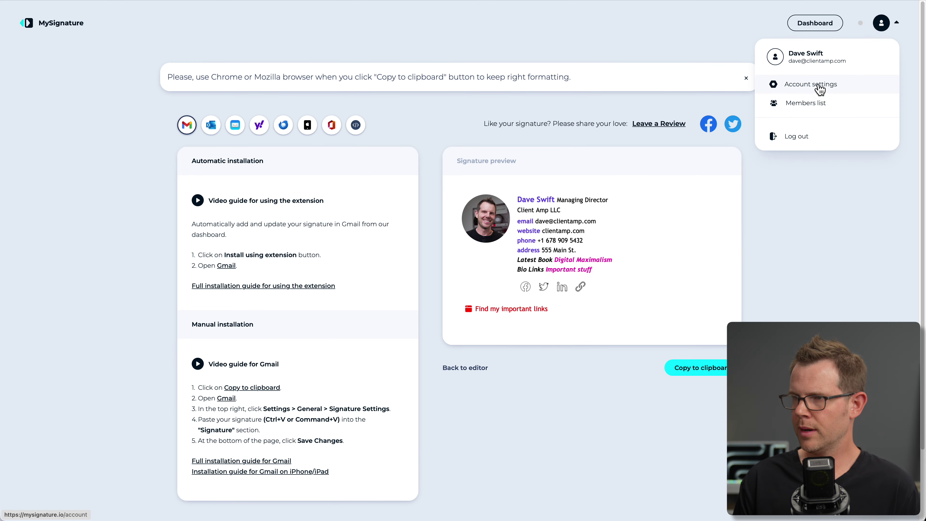
click(812, 88)
Show the custom domain settings and refresh the sig.profitable.tools verification status twice.
click(487, 58)
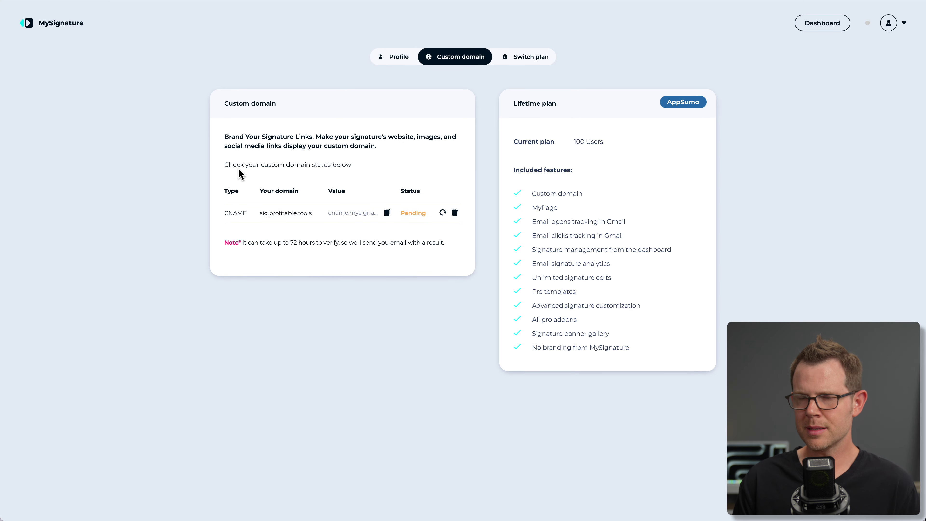
click(442, 214)
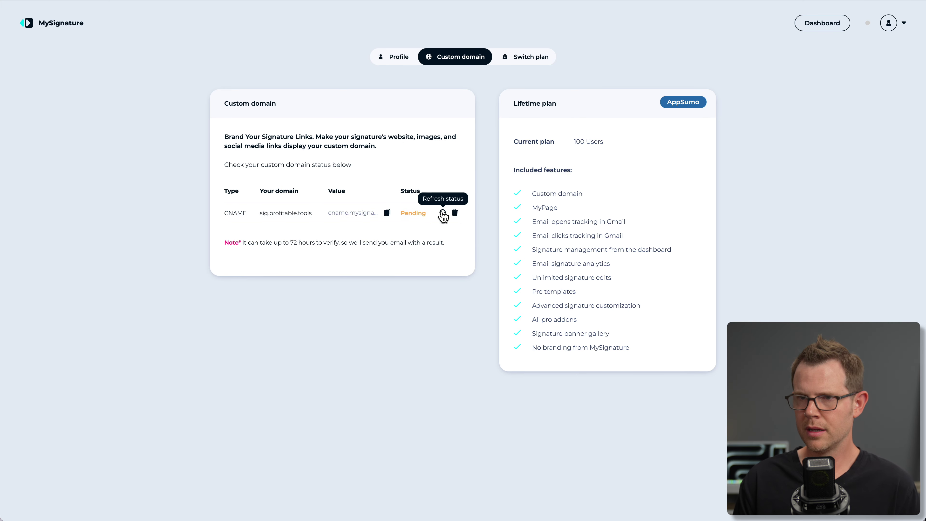
click(443, 214)
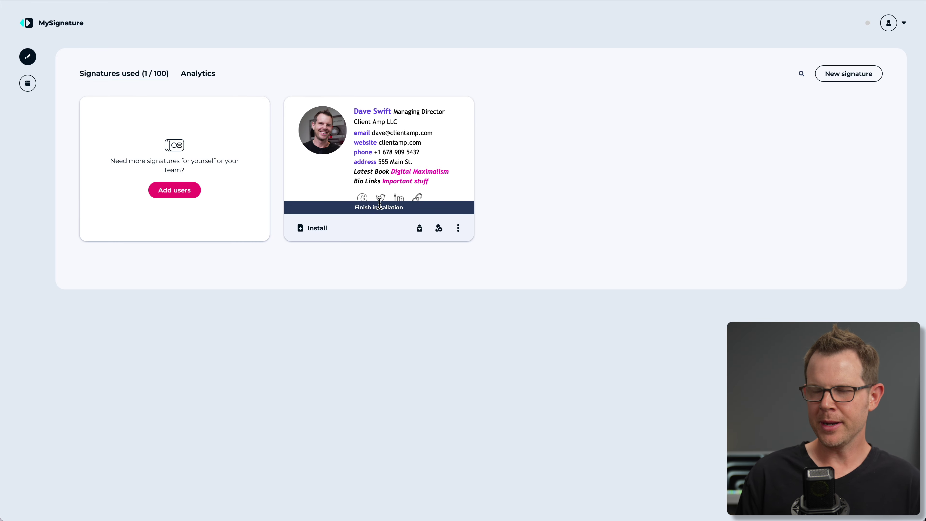
View the installation guide for each mail client, ending on the HTML source view.
click(319, 232)
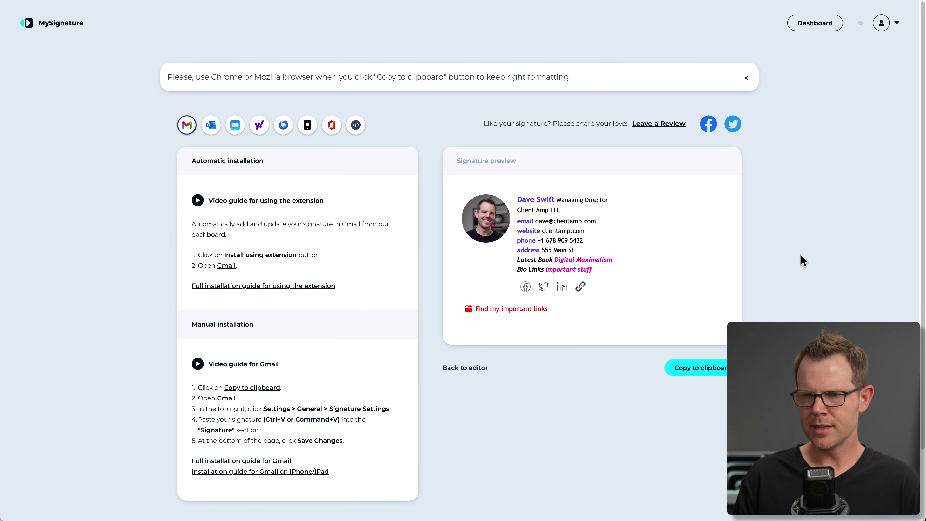
scroll(804, 261, down, 1)
scroll(805, 264, down, 1)
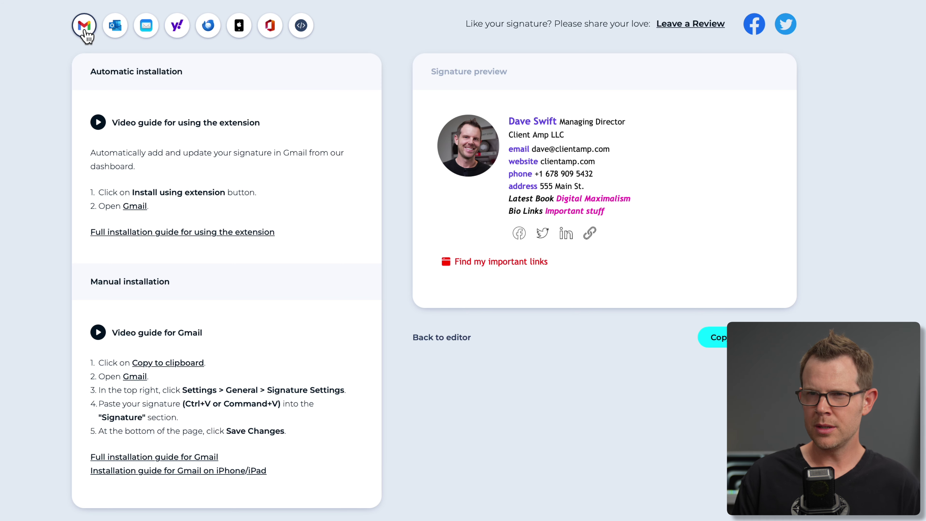
click(117, 27)
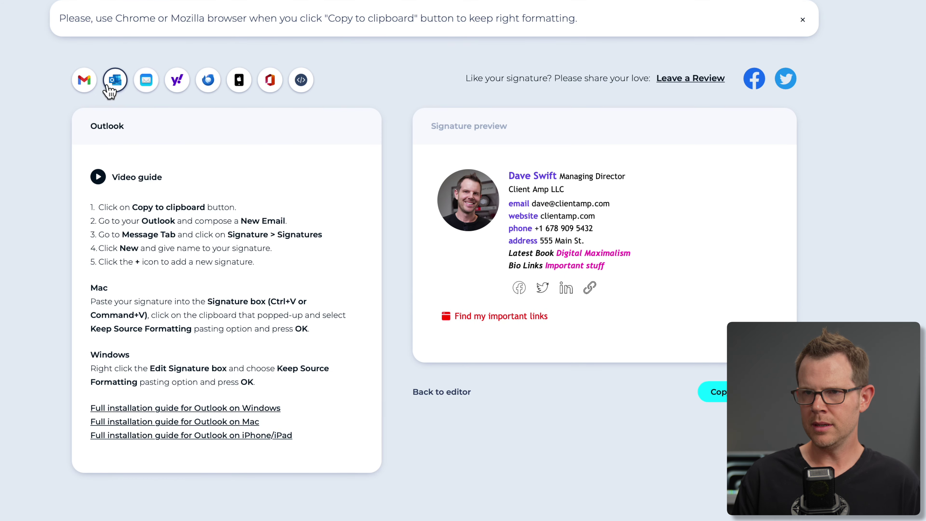
click(146, 81)
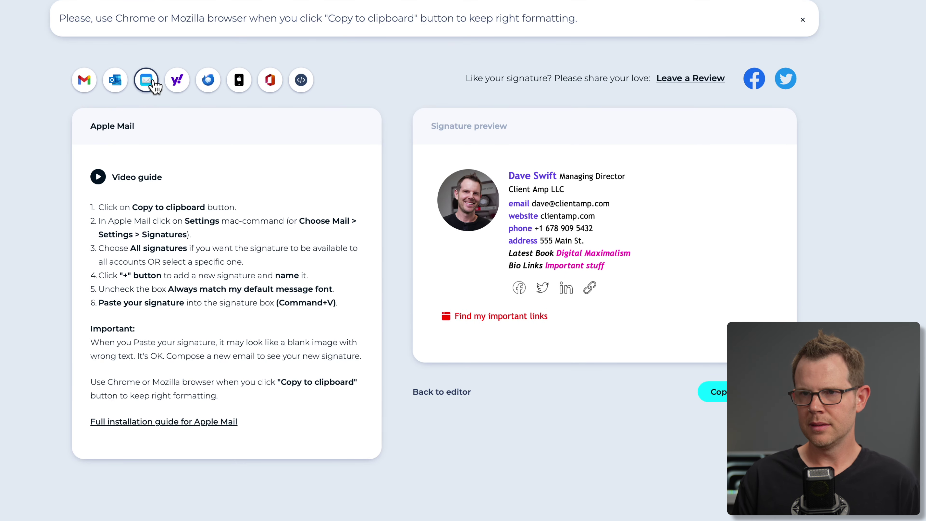
click(177, 81)
click(208, 80)
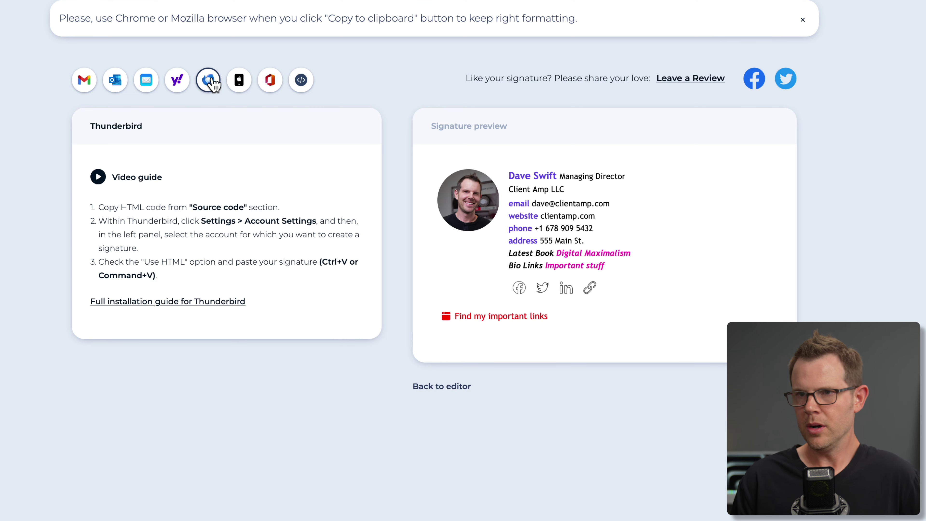
click(240, 82)
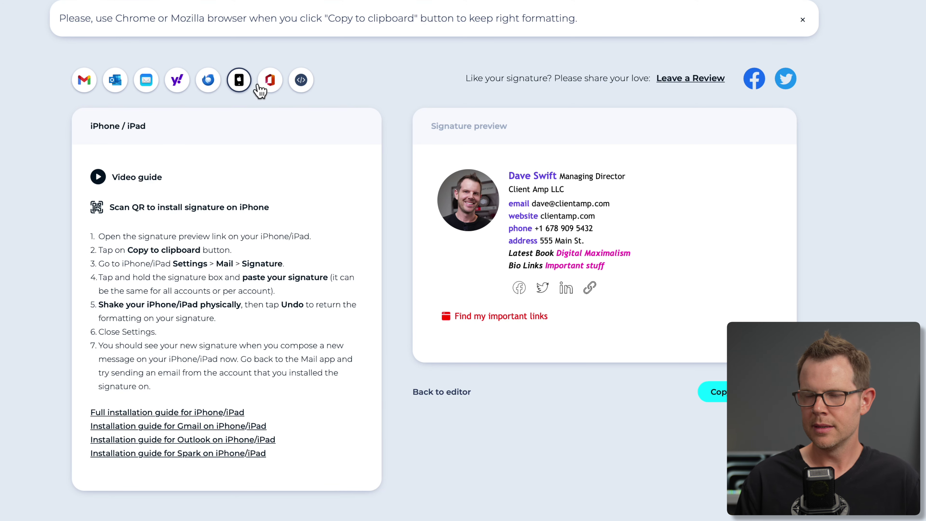
click(269, 81)
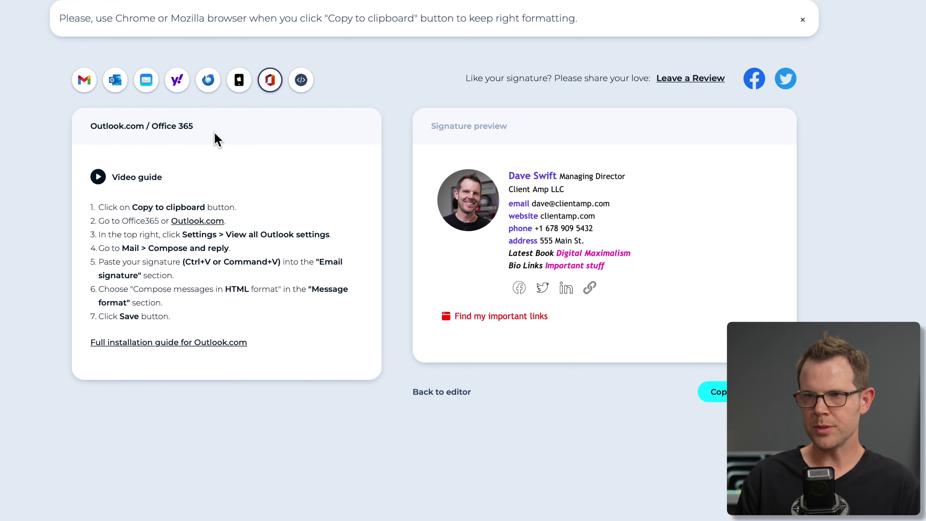
click(301, 81)
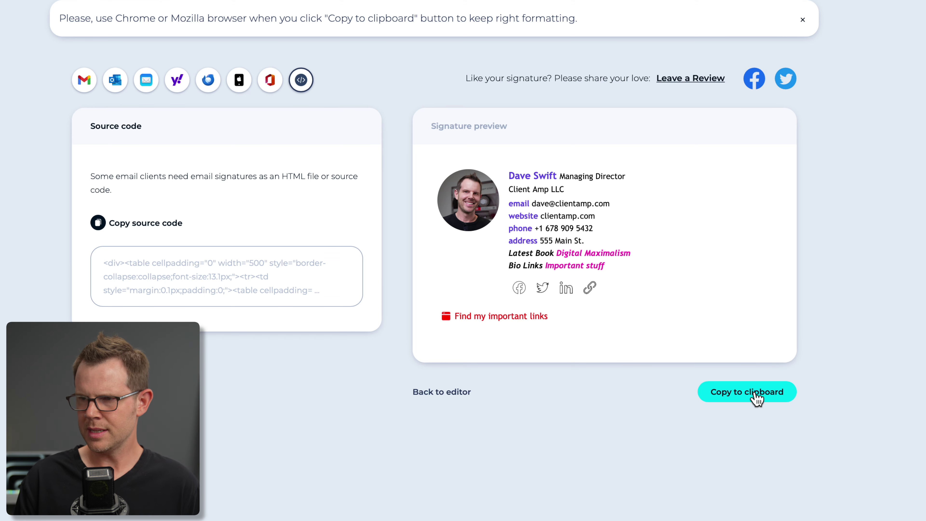
Copy the signature and its HTML source code, then show the Gmail instructions.
click(756, 397)
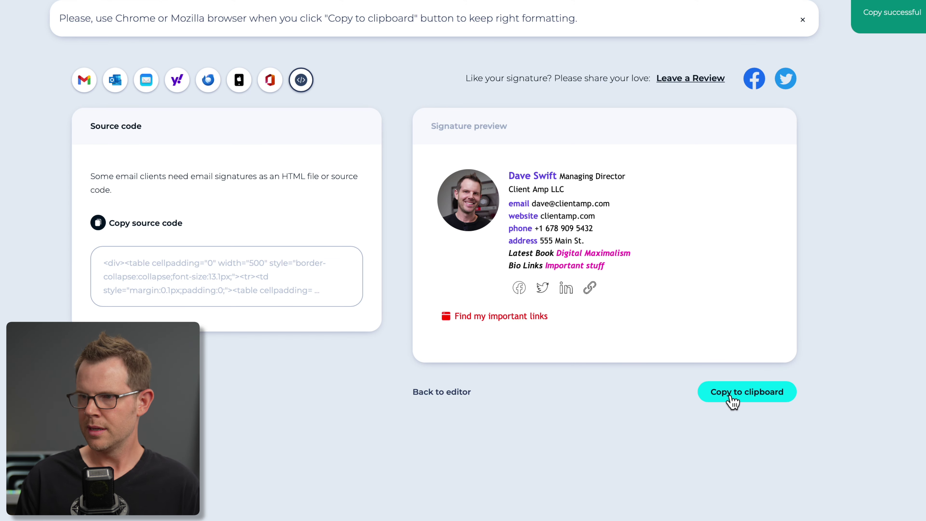
click(102, 223)
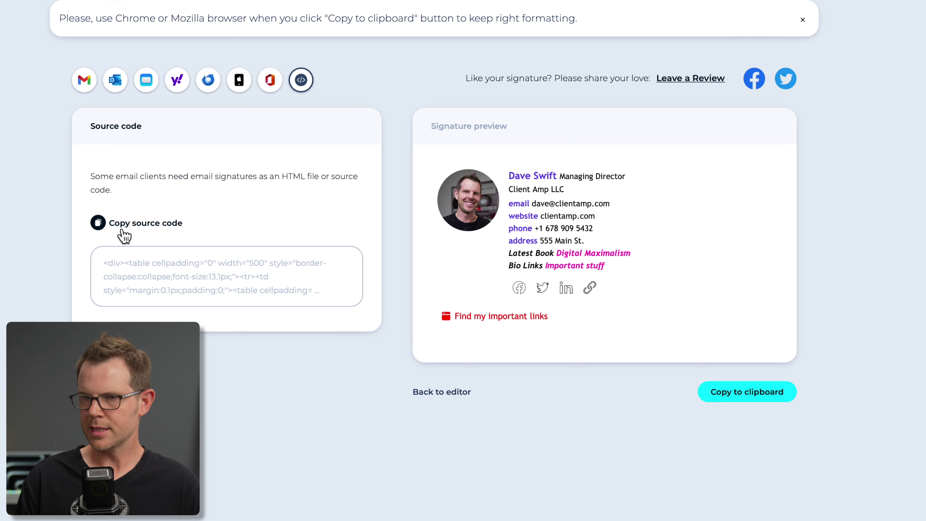
click(84, 80)
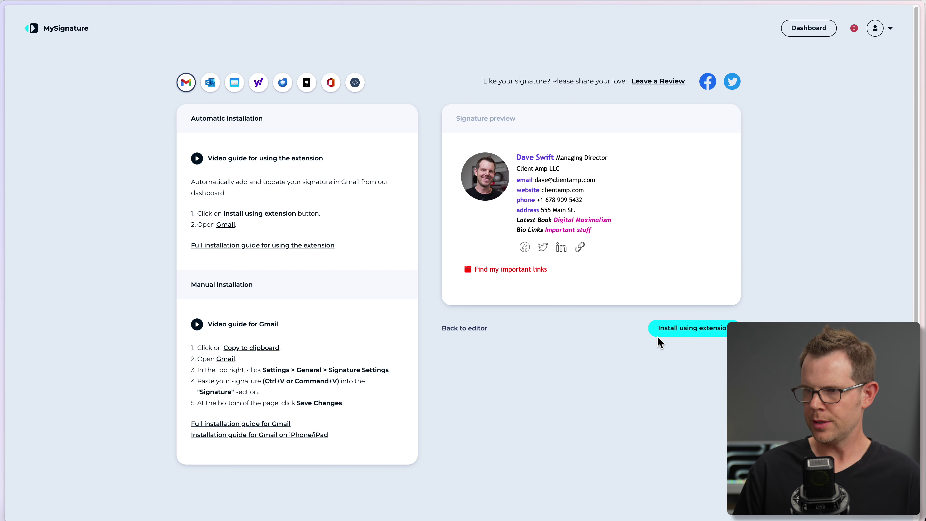
Add the MySignature extension to Chrome from its Web Store page and confirm the installation.
click(697, 328)
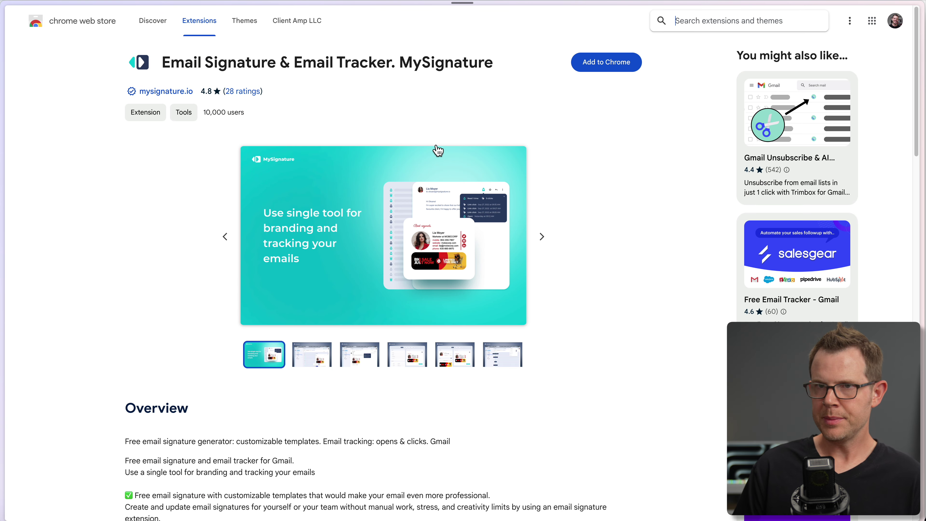
click(616, 62)
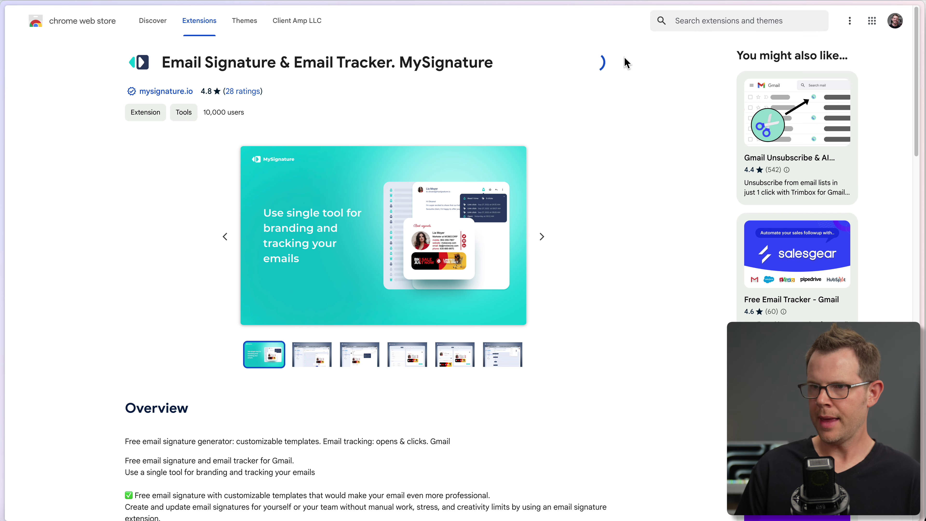
click(523, 322)
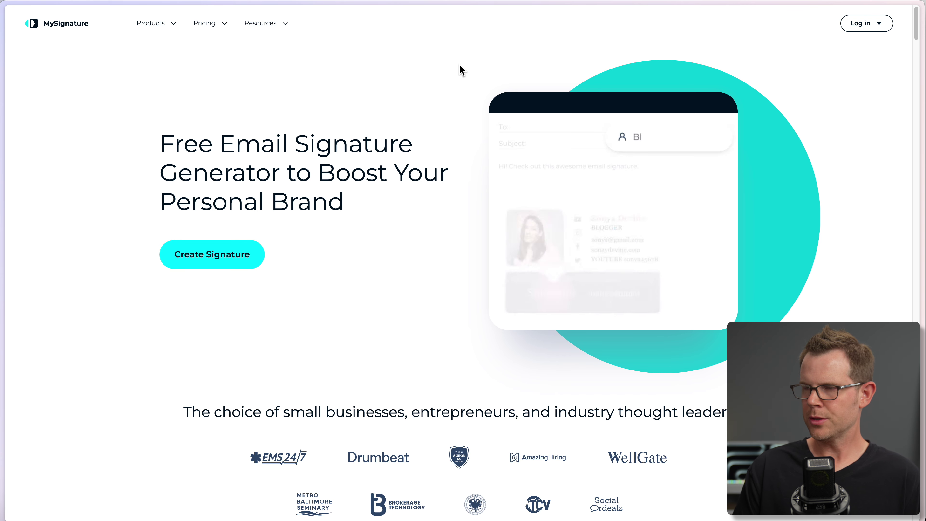
Choose the MySignature Agency Hub from the login options and log in to its dashboard.
click(865, 25)
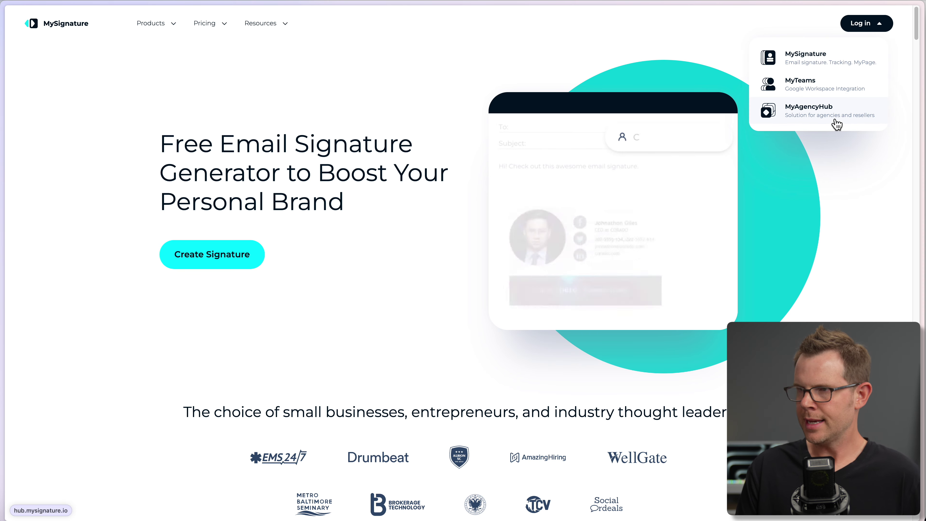
click(837, 117)
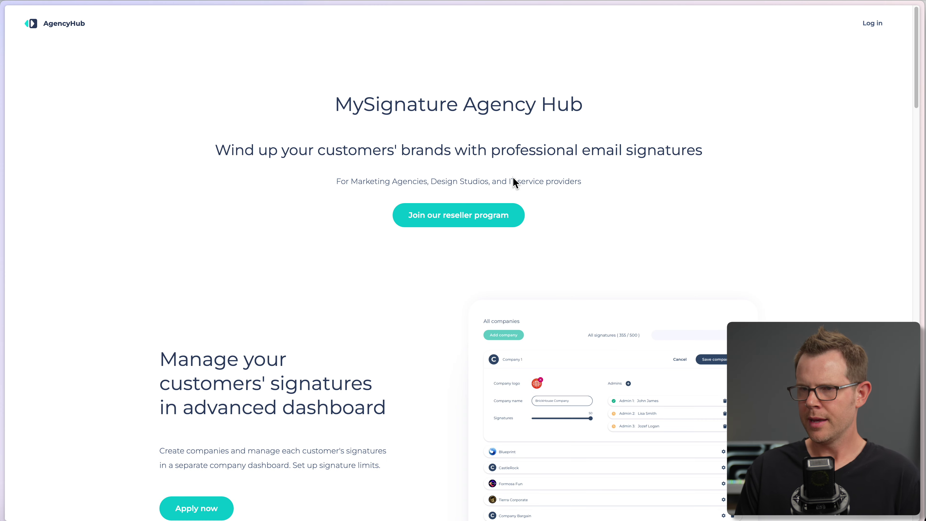
click(871, 24)
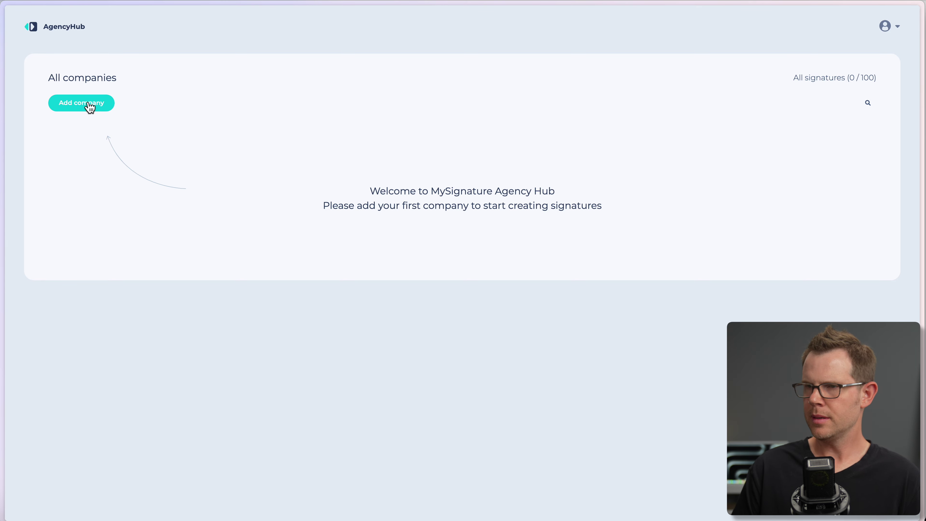
Create a new company named 'The Widget Man' and set its signature allowance.
click(83, 108)
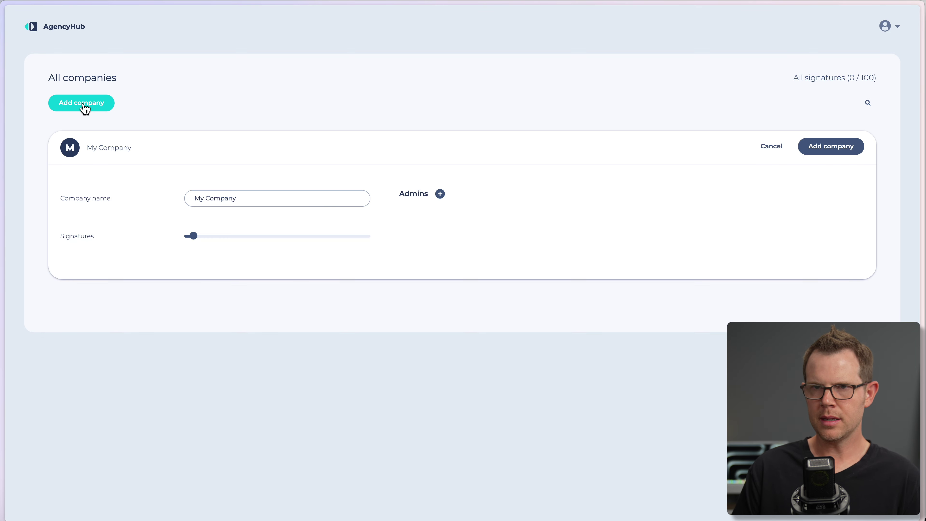
triple_click(253, 203)
text(The Widget Man)
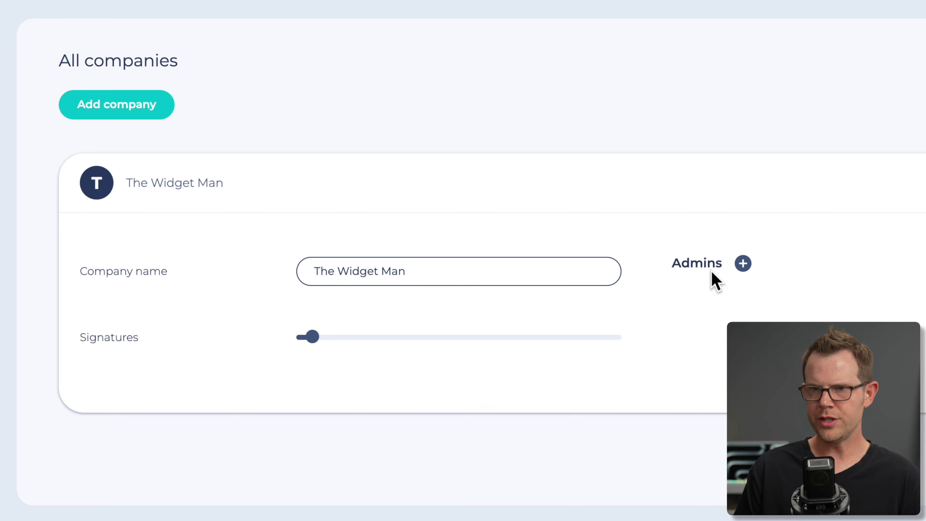
mouse_move(312, 334)
drag(313, 339, 300, 346)
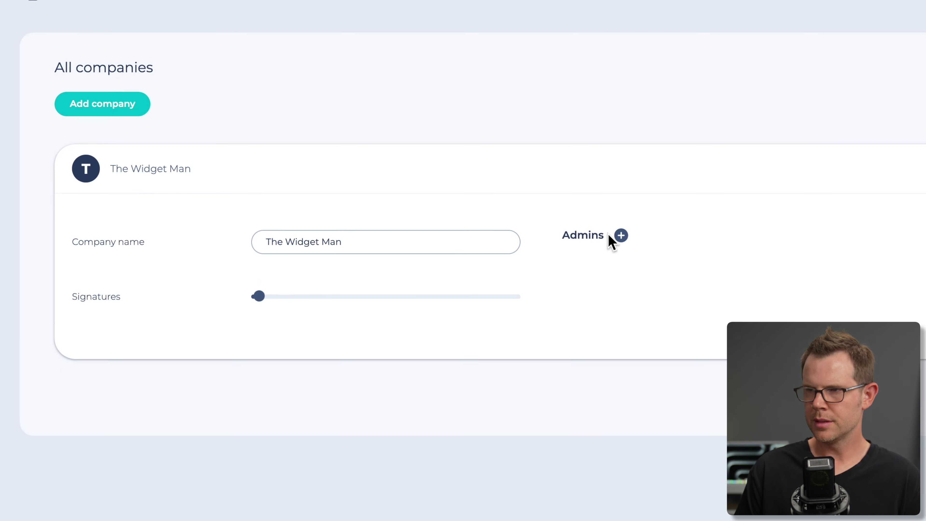
Add an admin with their full name and e-mail, then save the company.
click(619, 235)
click(648, 344)
text(Dave Swift)
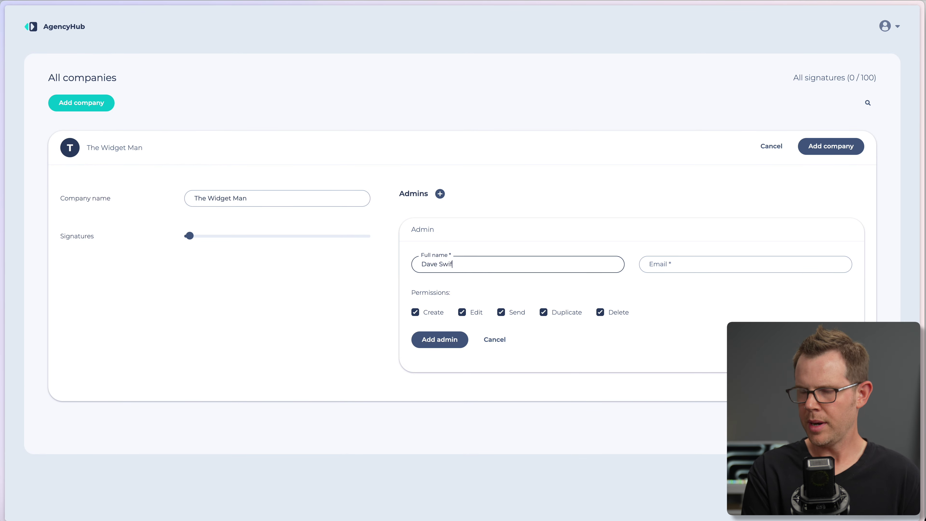
key(Tab)
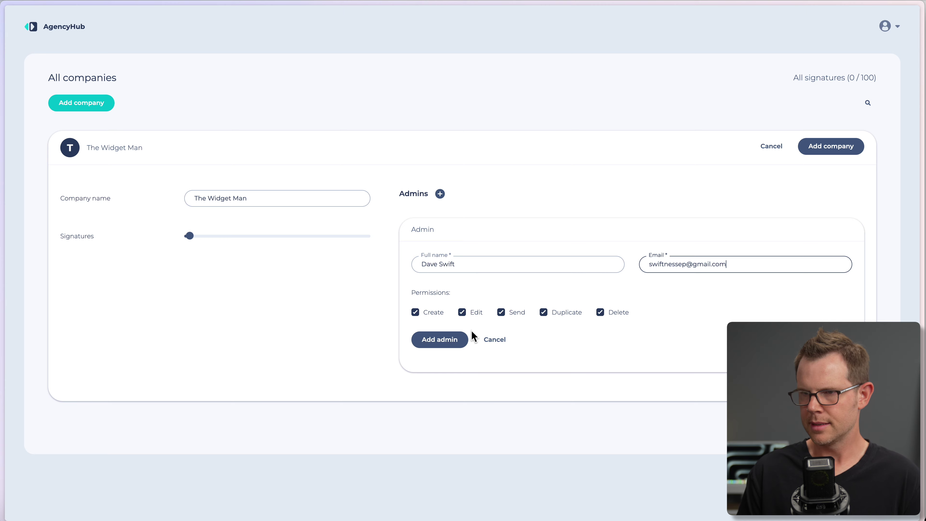
click(453, 343)
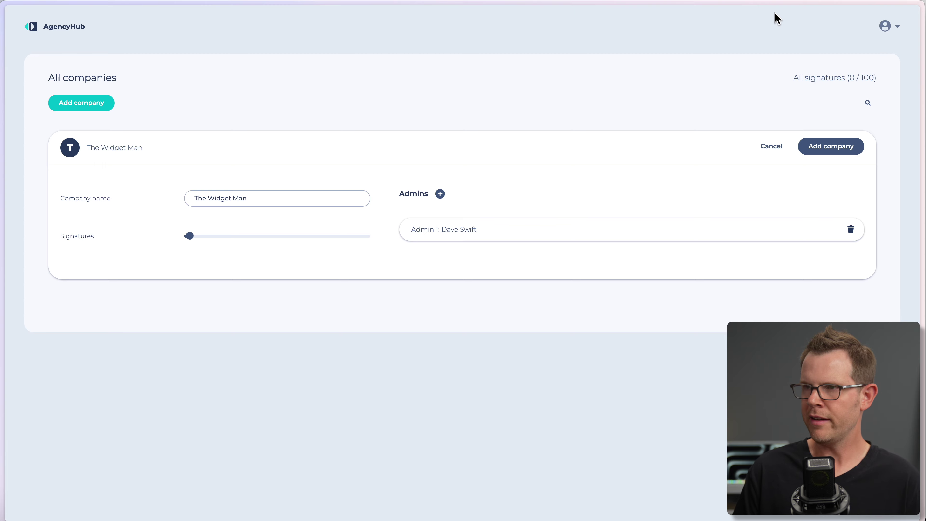
key(Return)
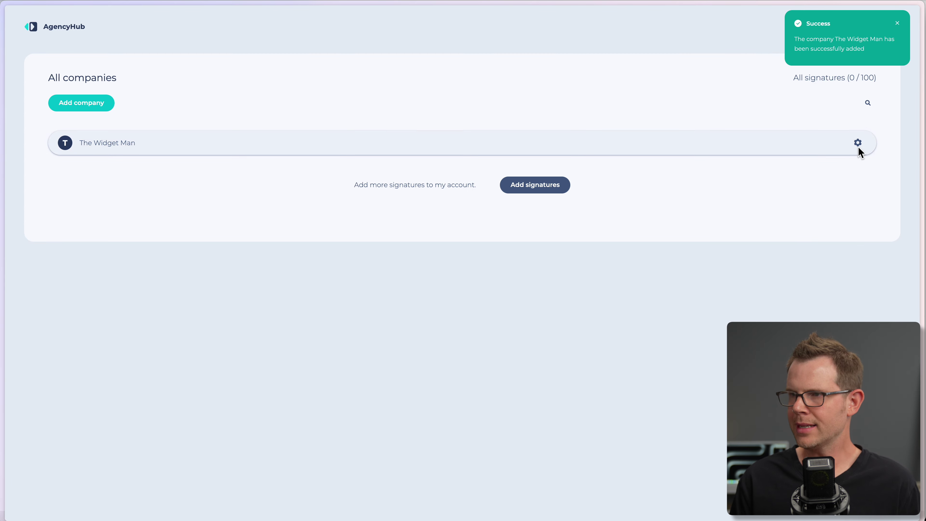
click(824, 60)
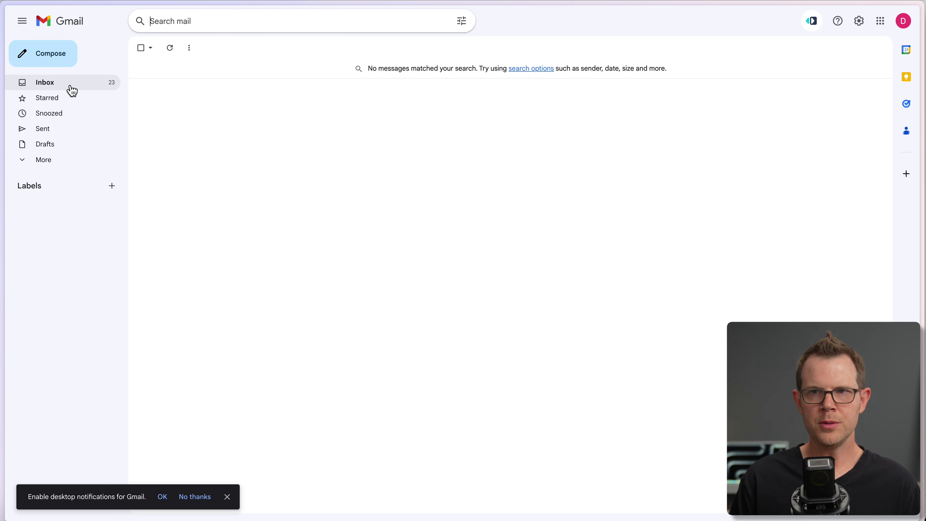
Open the company invitation email in Gmail and accept the invitation.
click(67, 85)
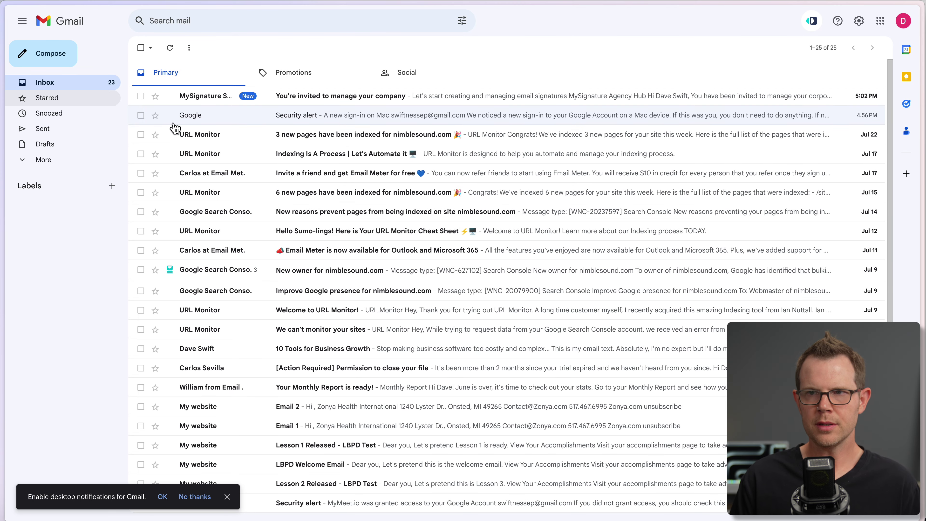
click(364, 95)
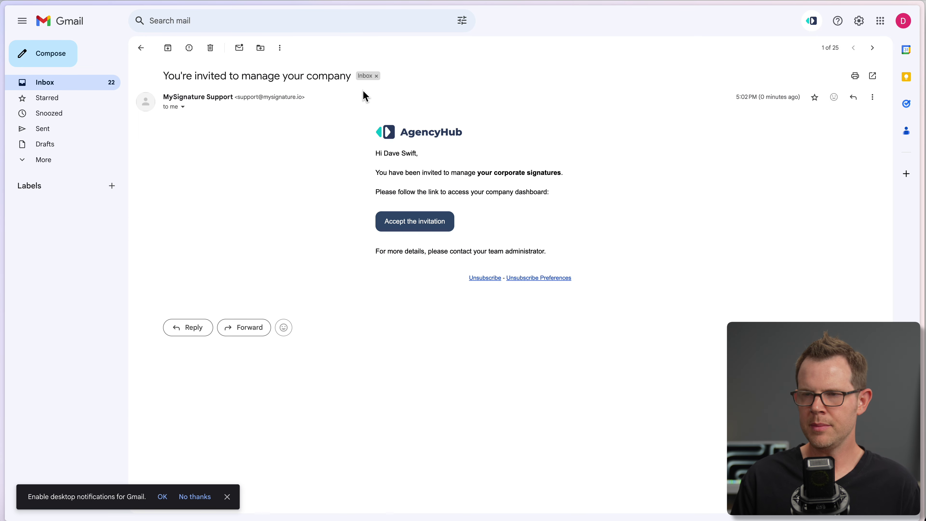
click(411, 223)
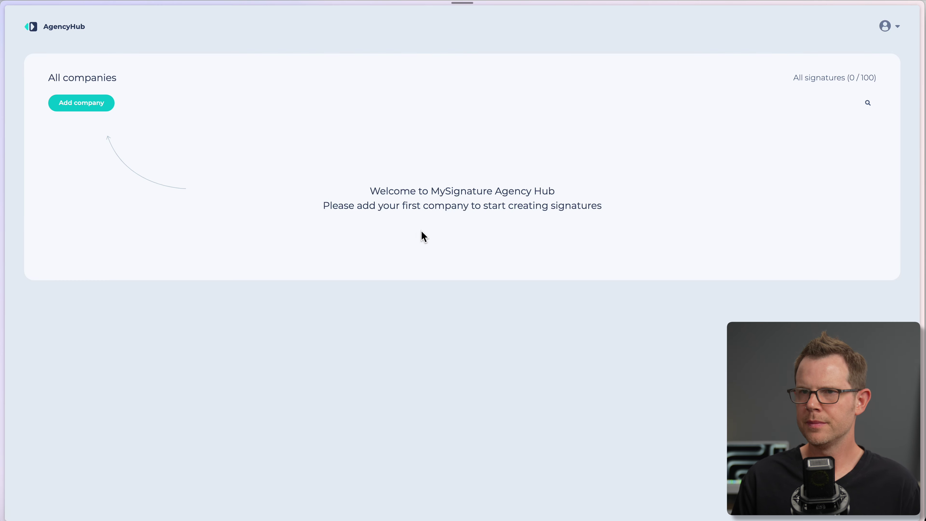
Log out of the agency account, reaccept the invitation, and sign up with a pasted password.
click(885, 26)
click(801, 120)
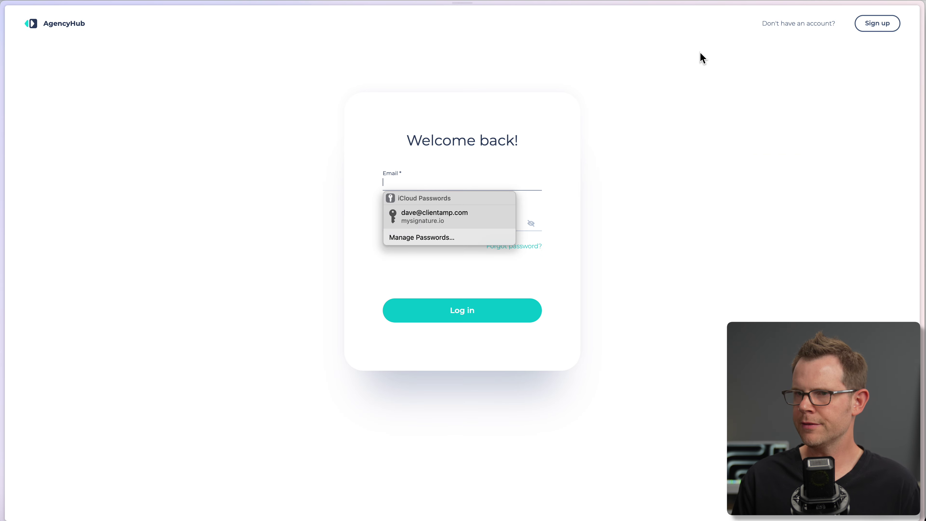
key(super+w)
click(419, 221)
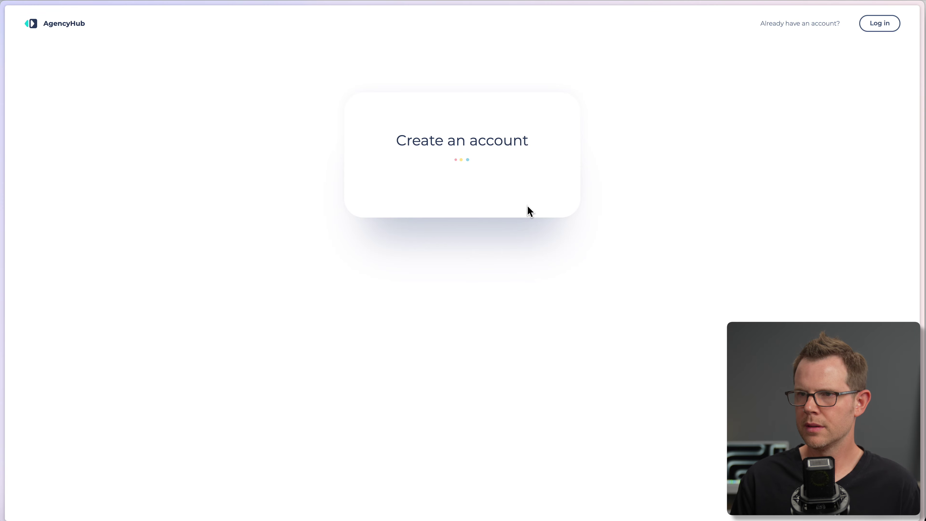
click(422, 177)
key(super+v)
click(471, 274)
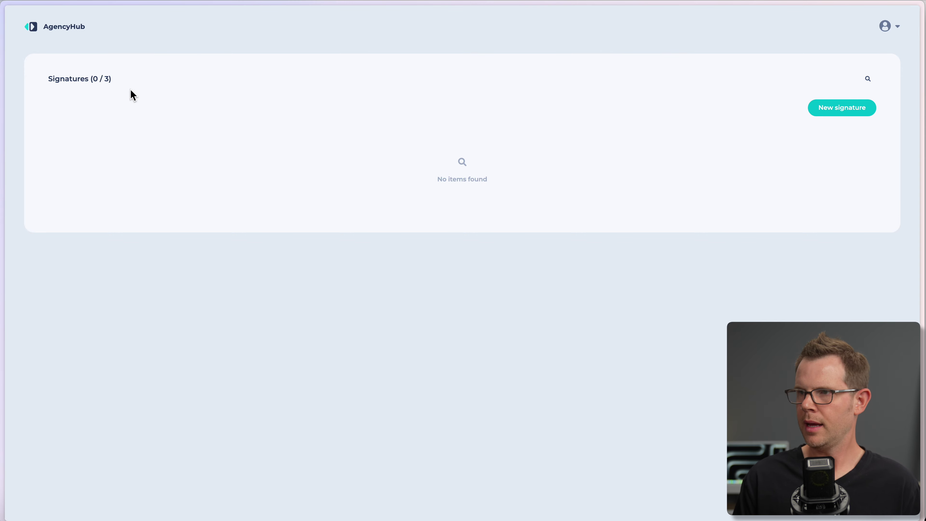
Start a new signature from a template, edit its name, then return to the Gmail invitation.
click(846, 113)
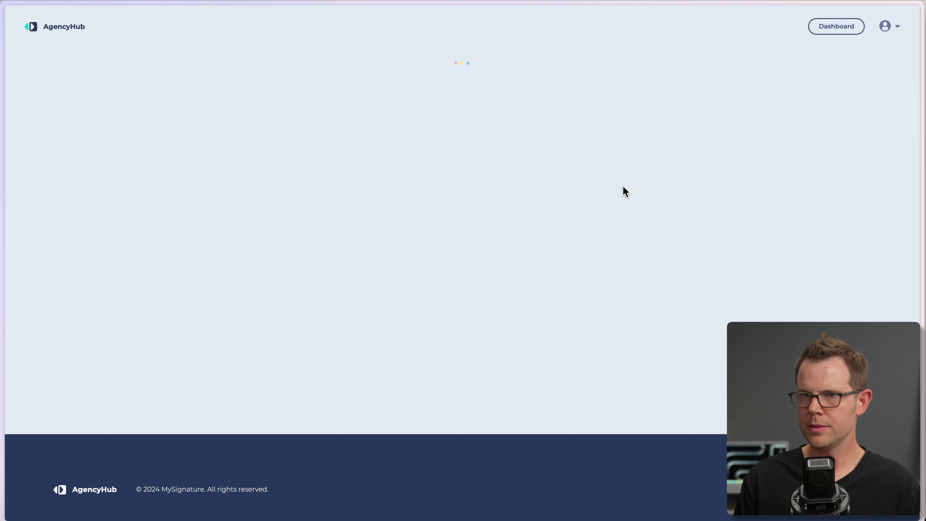
click(369, 254)
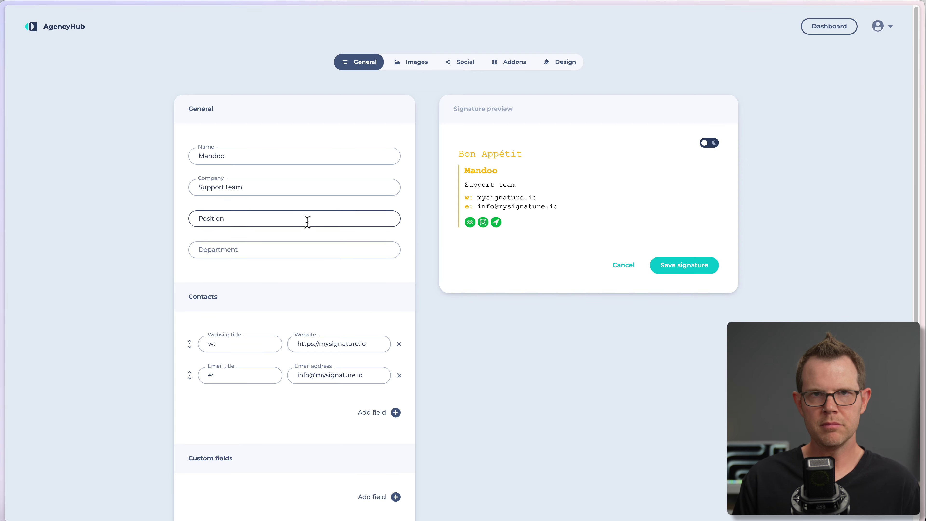
click(253, 155)
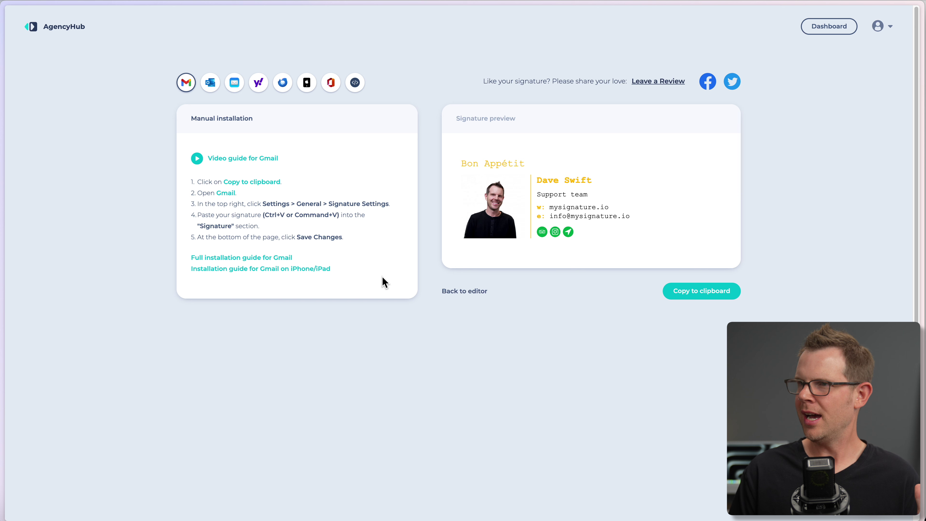
mouse_move(2, 312)
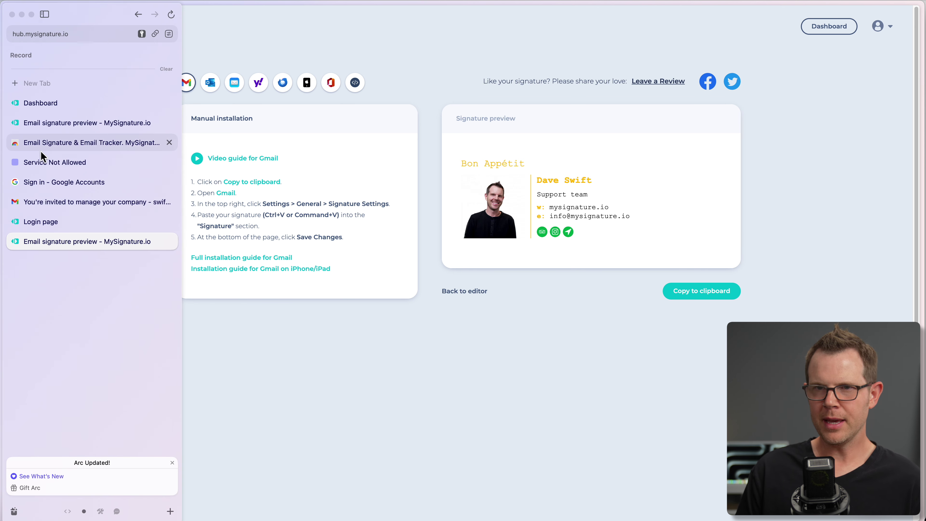
click(72, 202)
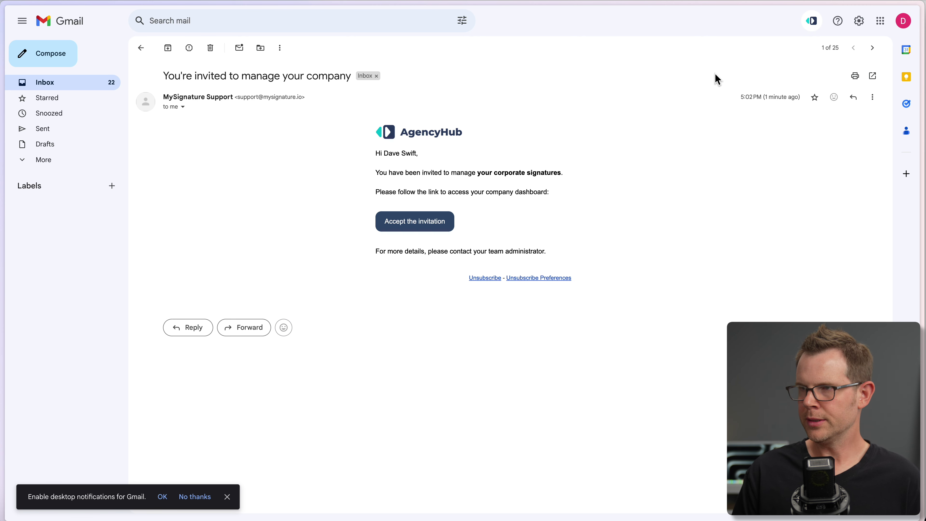
Log out of the MySignature extension in Gmail and focus its sign-in password field.
click(812, 23)
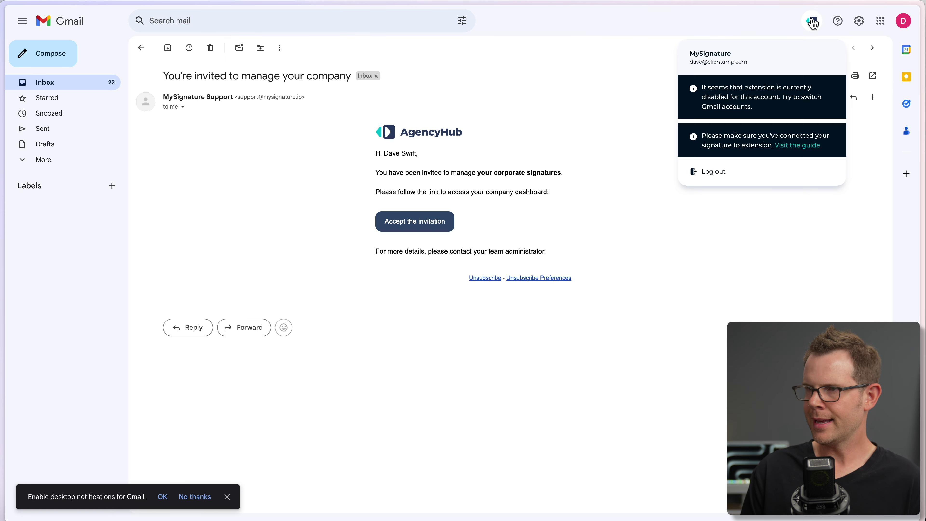
click(711, 178)
click(720, 163)
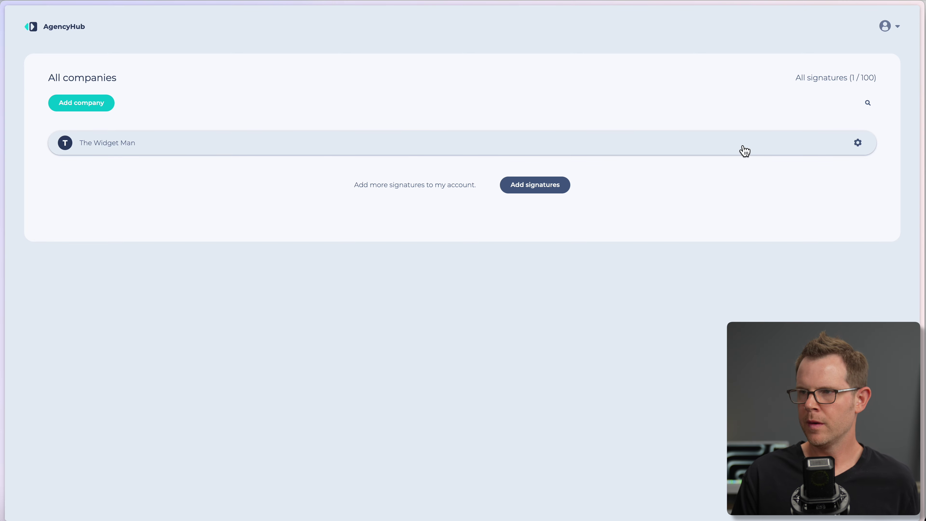
Apply the pending changes to The Widget Man company's settings.
click(857, 142)
click(858, 147)
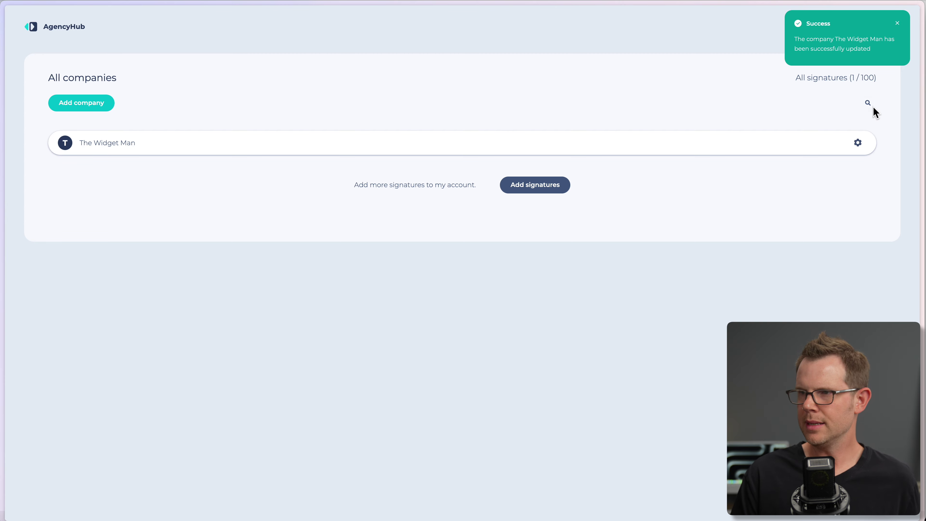
click(859, 143)
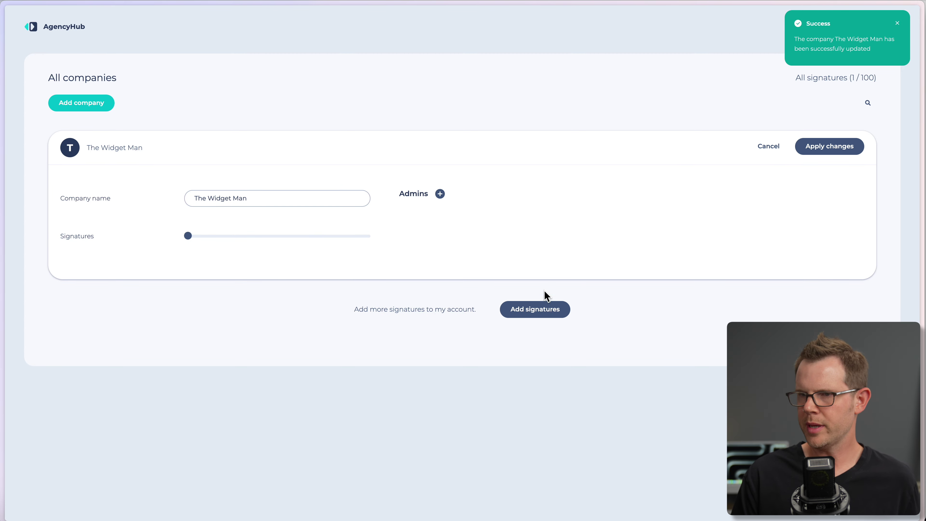
click(898, 25)
Review the Account admins tab, start an admin invite, then return to the companies dashboard.
click(888, 28)
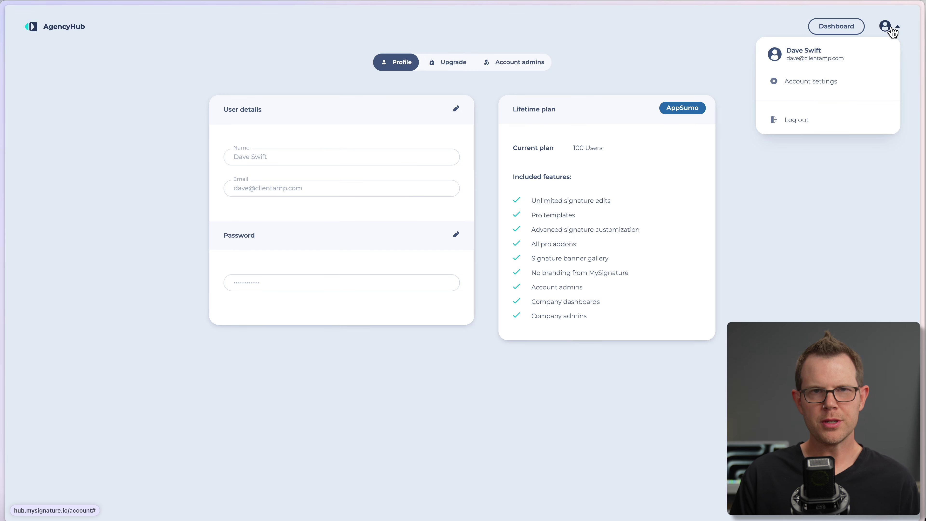
click(891, 31)
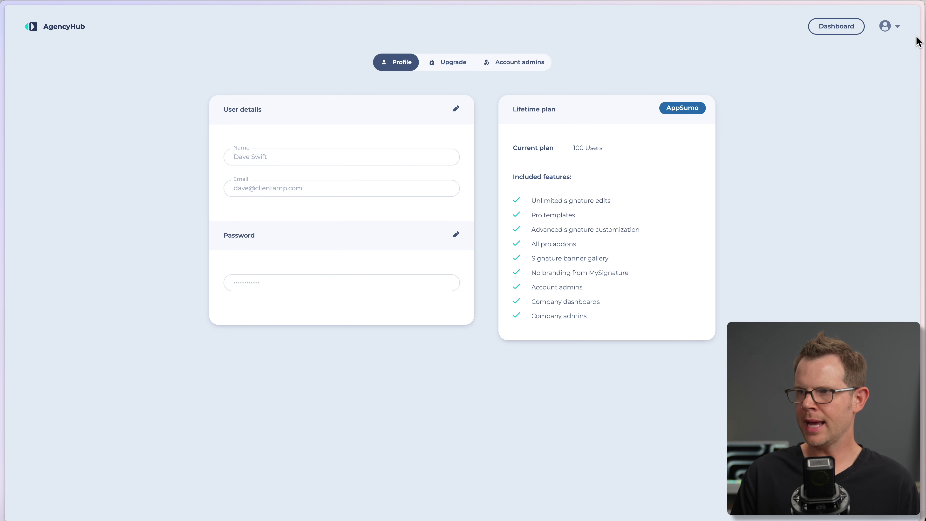
click(898, 27)
click(833, 84)
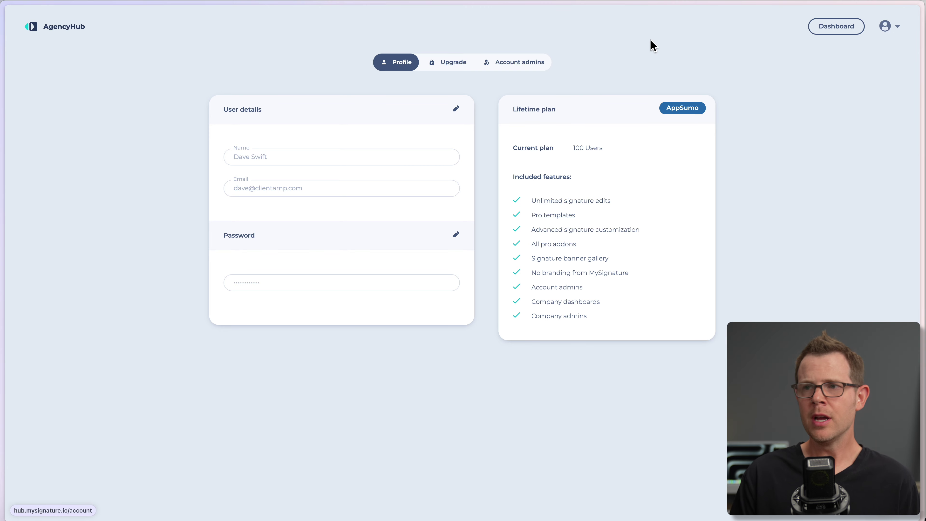
click(541, 67)
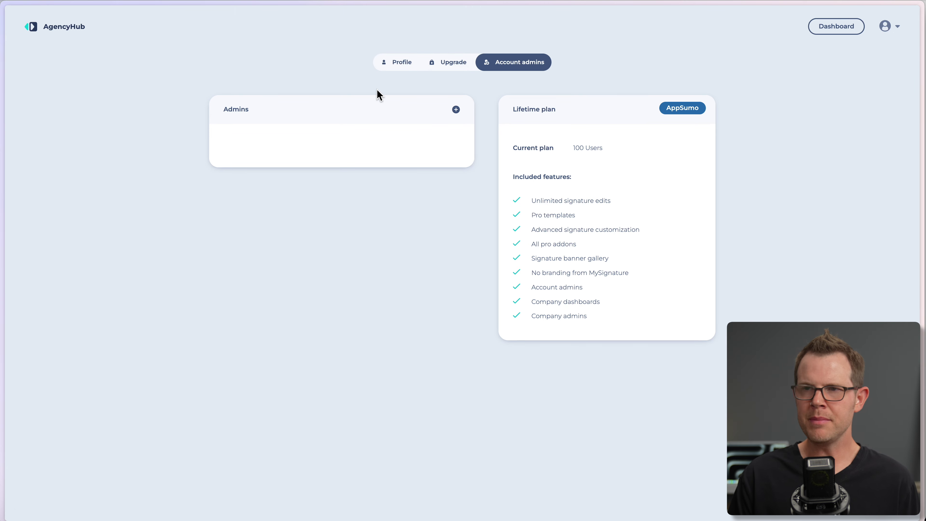
click(455, 111)
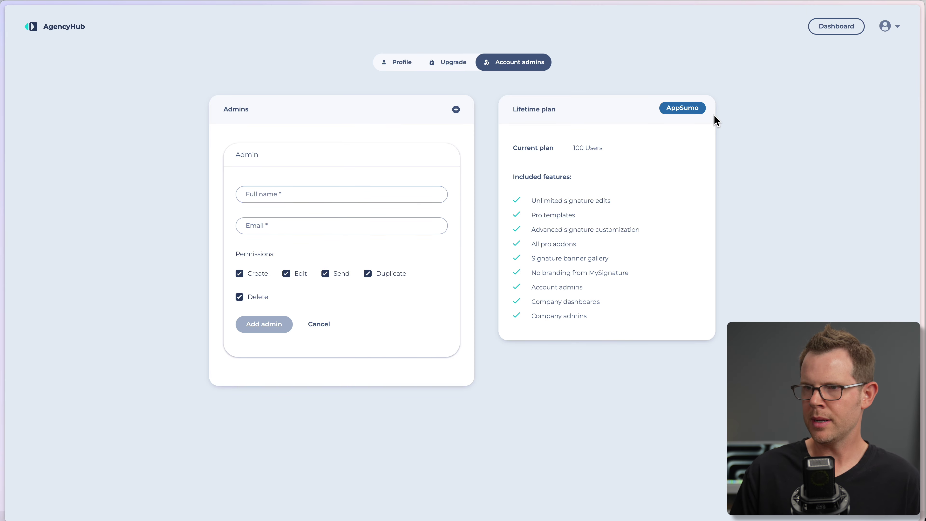
click(834, 26)
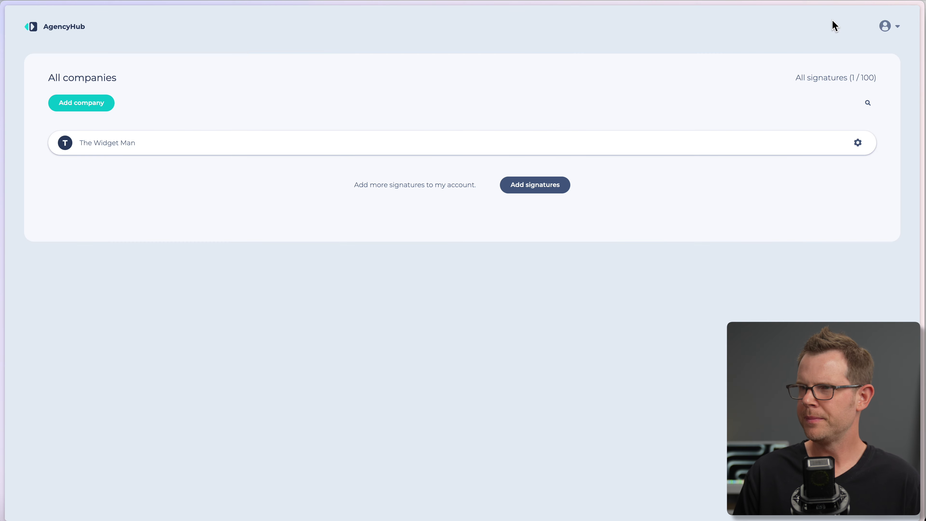
click(857, 143)
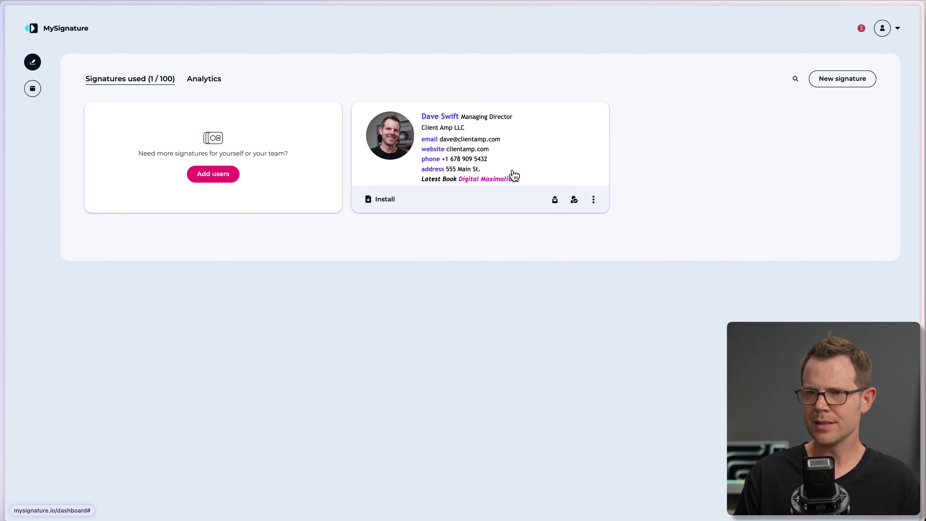
Save the account profile details and refresh the Pending status of domain sig.profitable.tools.
click(897, 28)
click(822, 90)
click(431, 218)
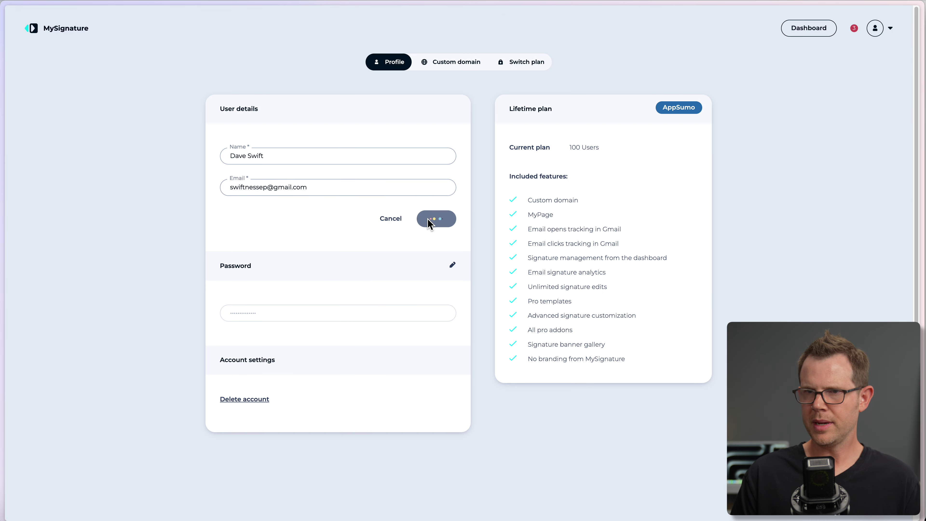
click(460, 62)
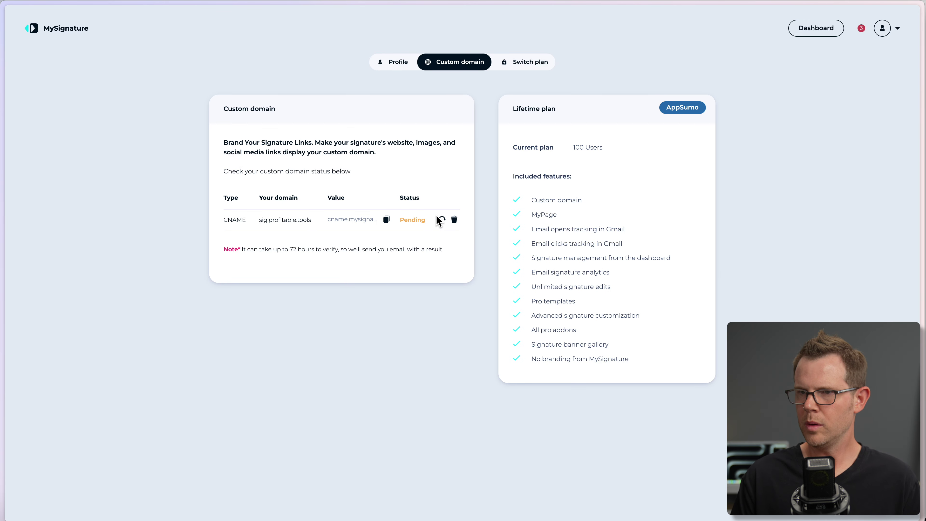
click(442, 219)
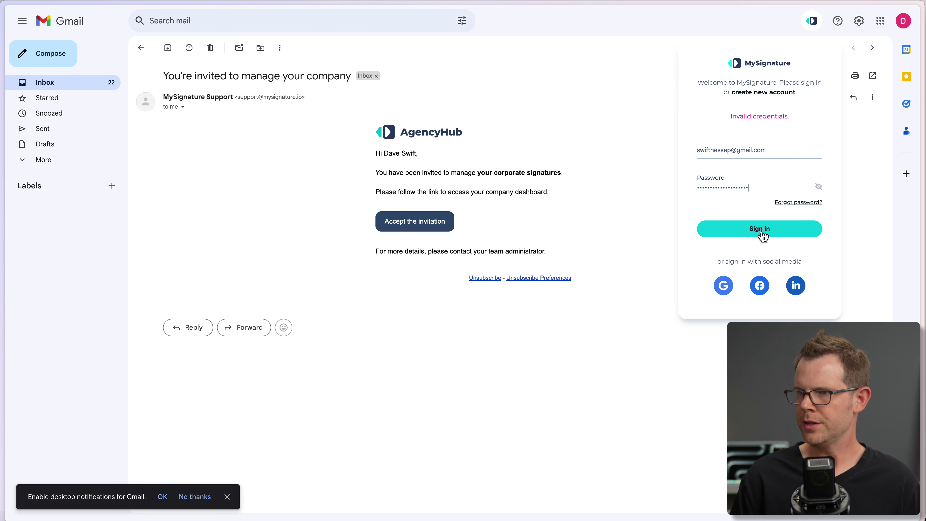
Sign in to the MySignature extension and switch off email tracking and automatic signature.
click(771, 233)
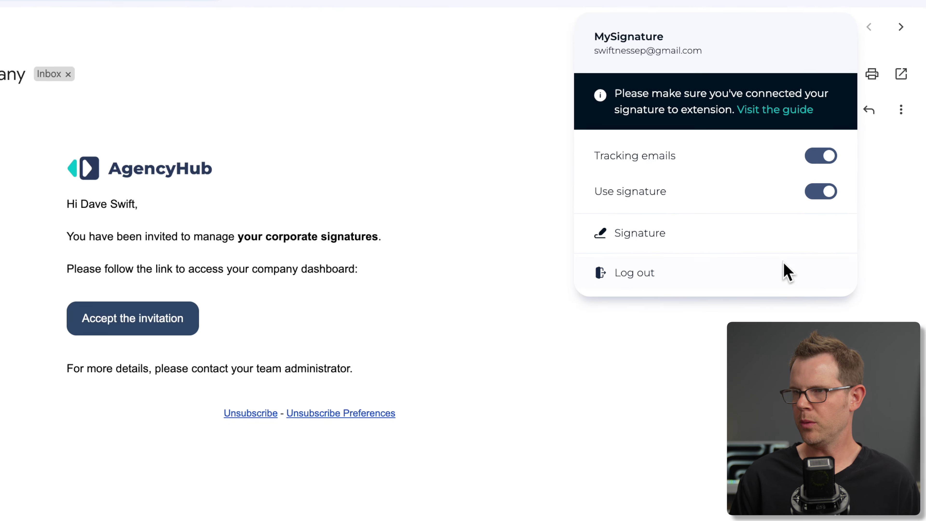
click(831, 162)
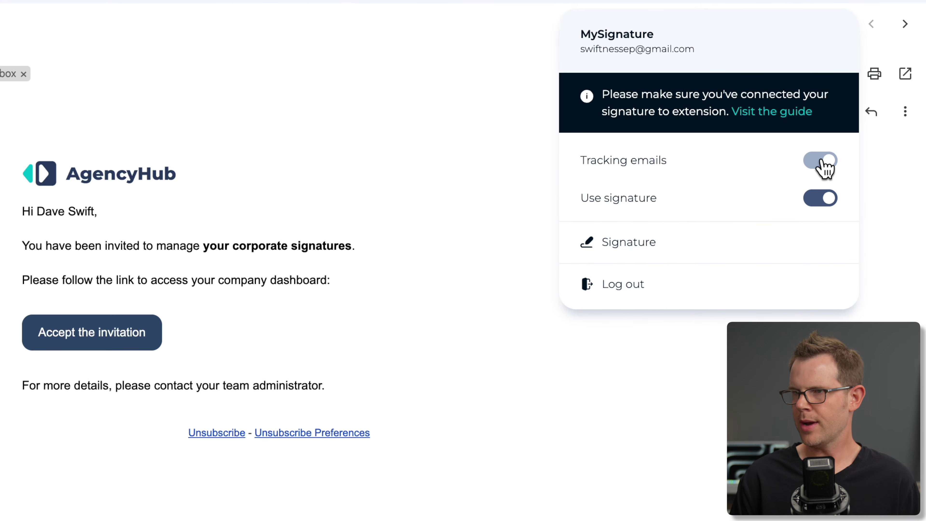
click(820, 202)
click(629, 243)
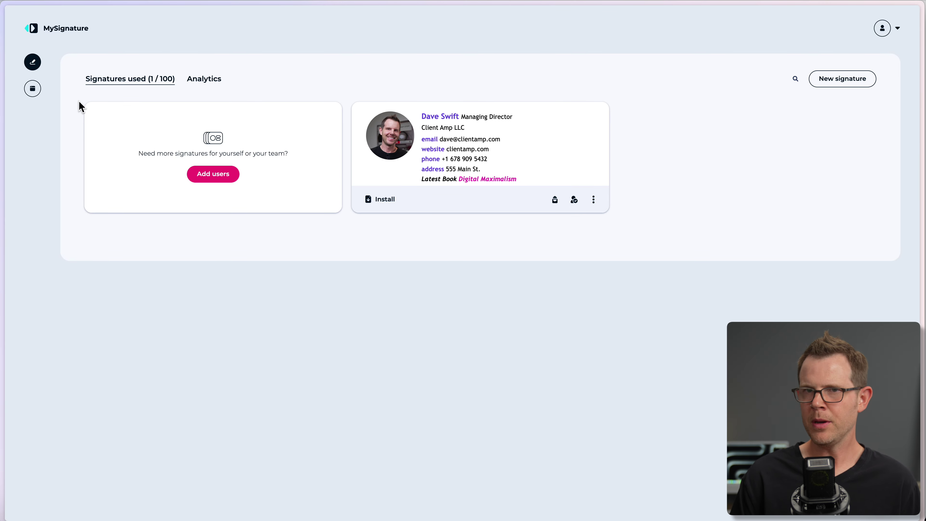
mouse_move(2, 109)
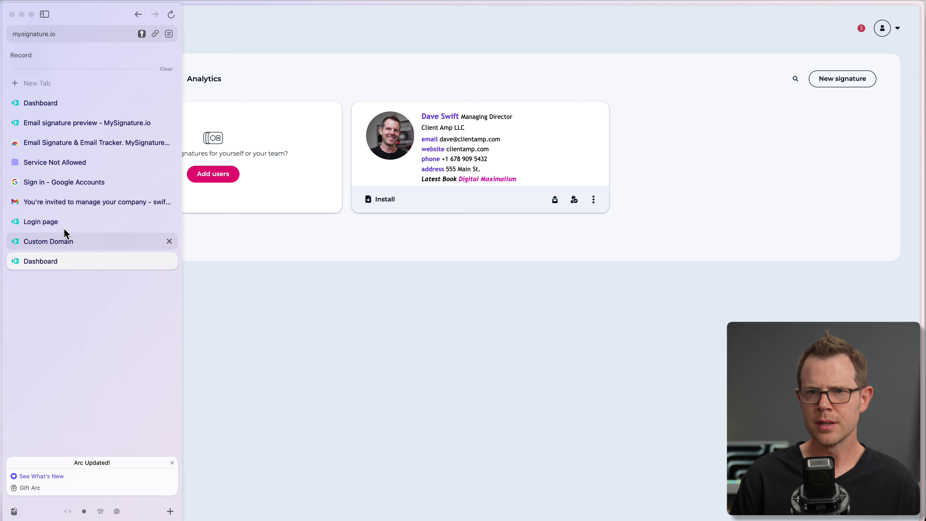
click(65, 201)
Send a test message with tracking and signature turned back on, then open the signature dashboard.
click(62, 61)
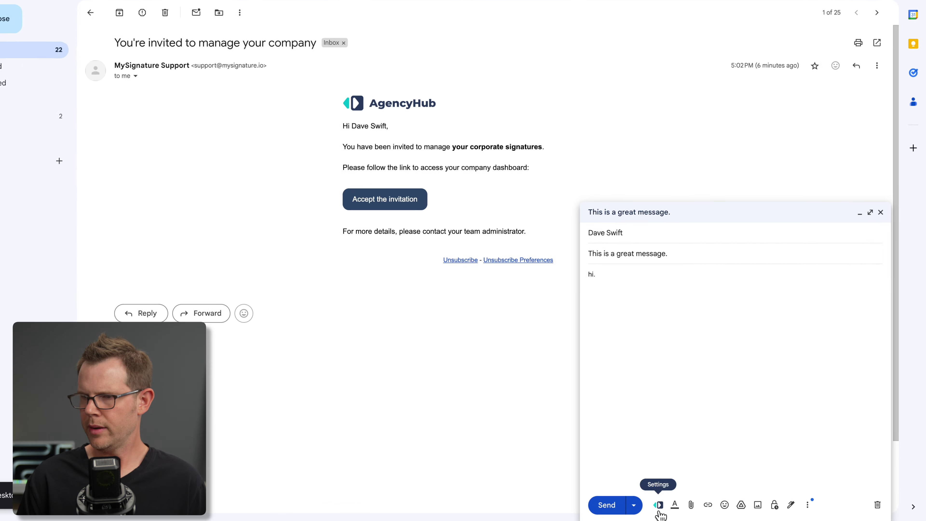
click(659, 508)
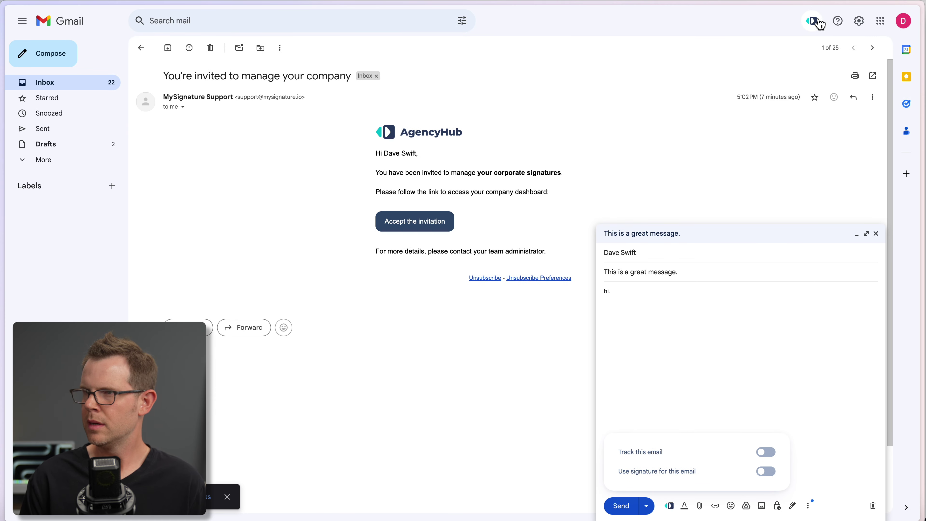
click(820, 24)
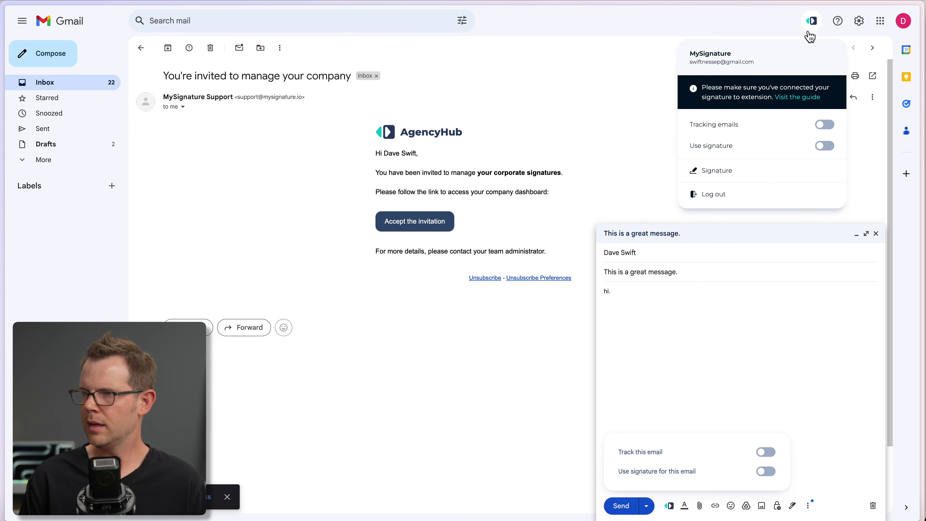
click(824, 125)
click(827, 150)
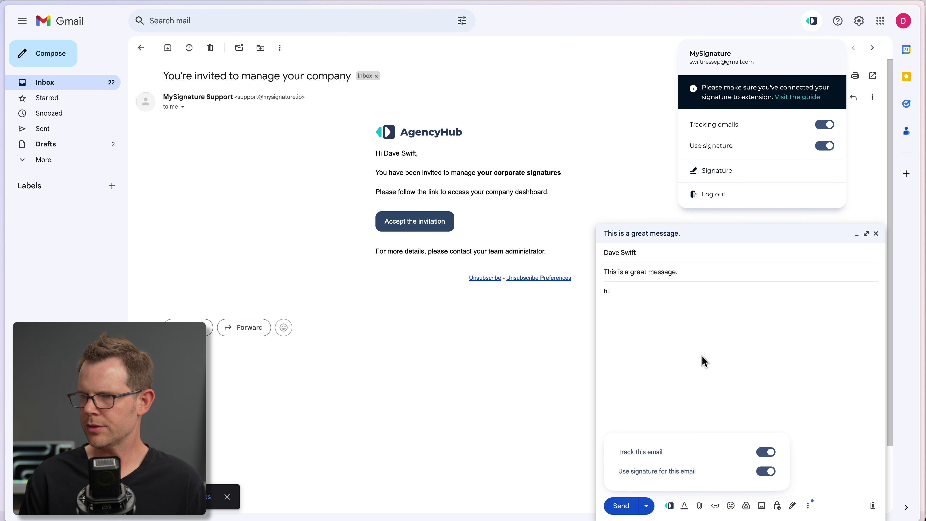
click(662, 393)
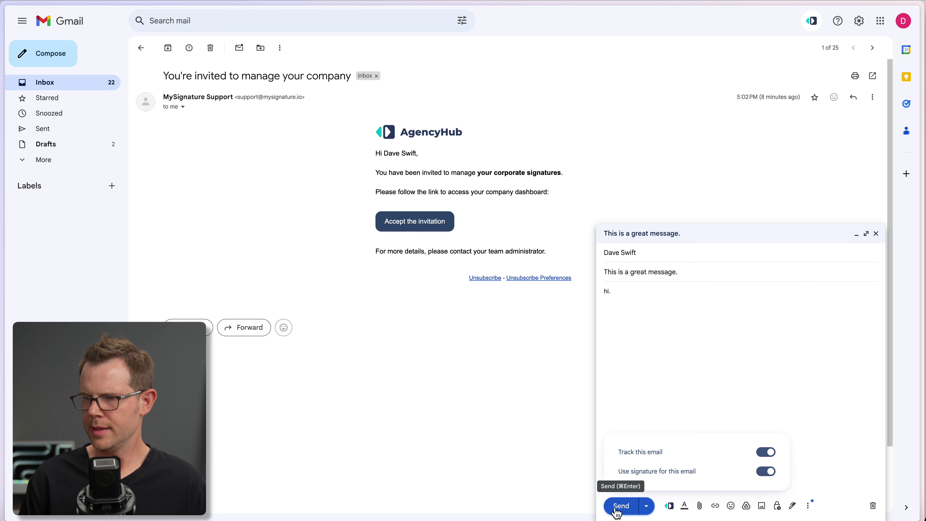
click(617, 506)
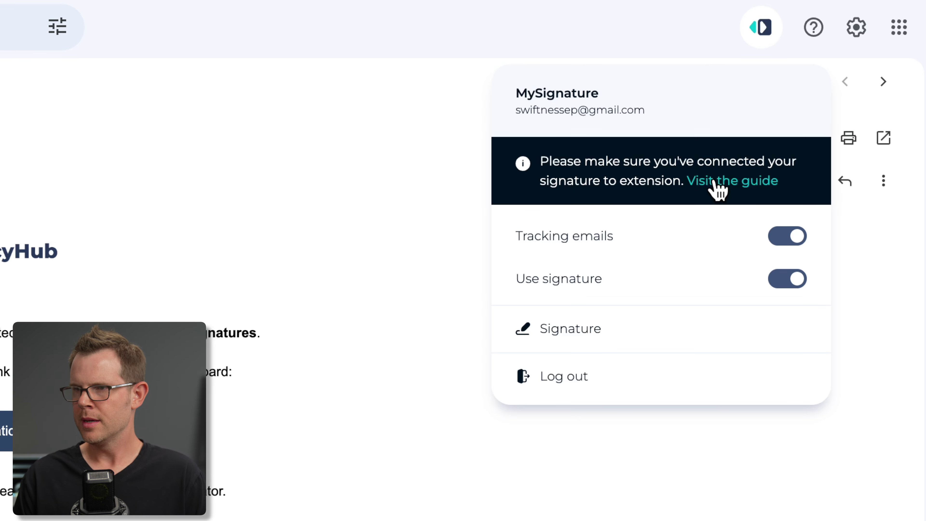
click(549, 339)
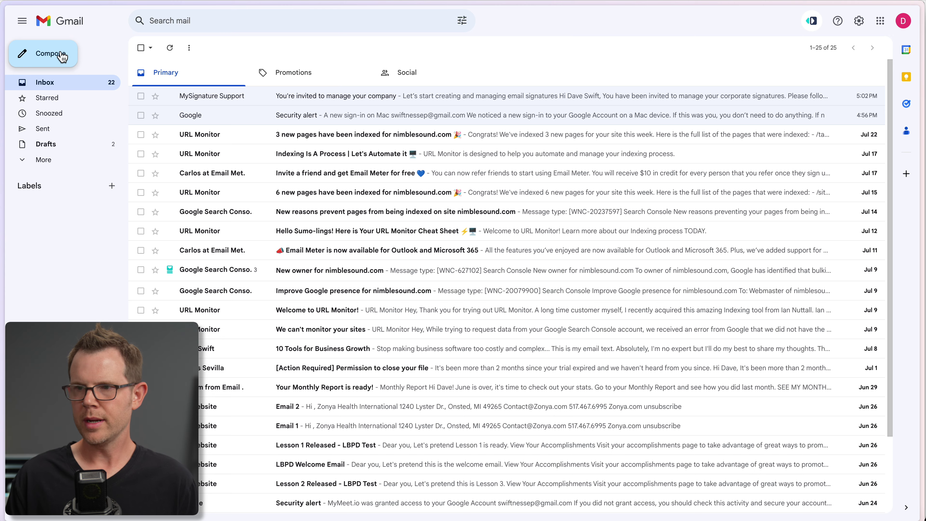
Send a 'hi' message with the auto-inserted signature and open its Find my important links page.
click(62, 53)
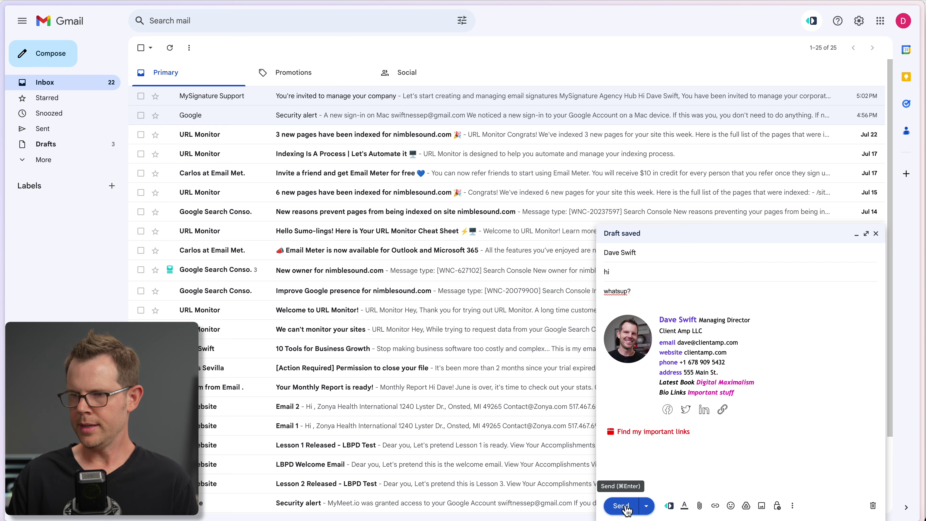
click(621, 505)
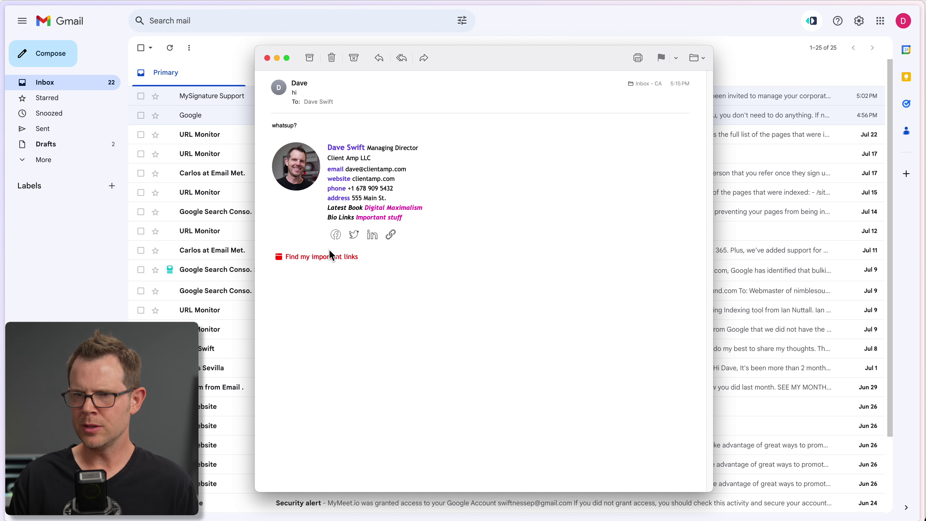
click(319, 260)
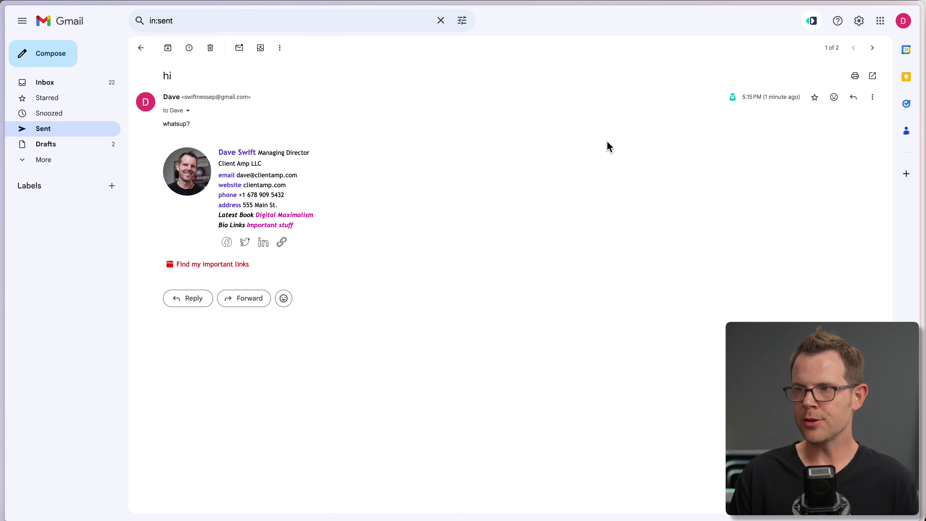
Confirm tracking shows 1 read, 0 clicks, then open the copied Find my important links URL.
mouse_move(731, 99)
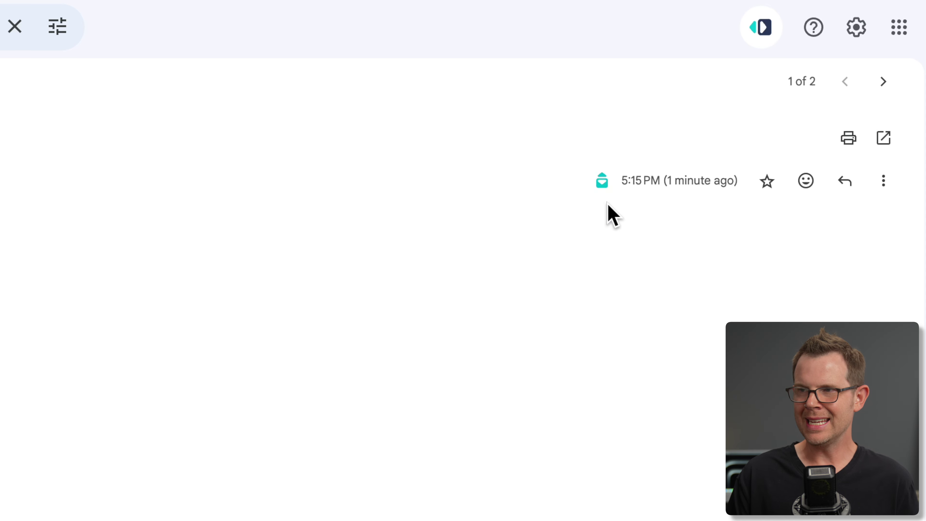
mouse_move(604, 176)
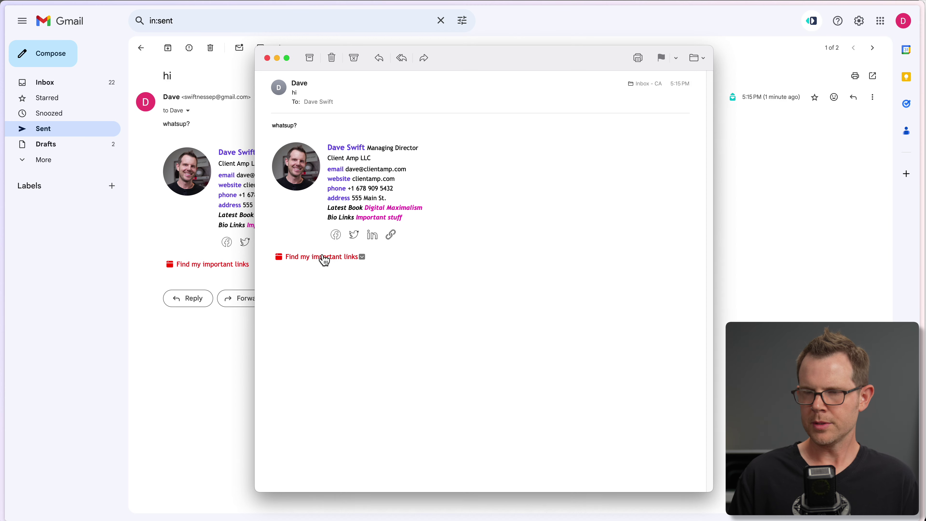
right_click(319, 261)
click(362, 294)
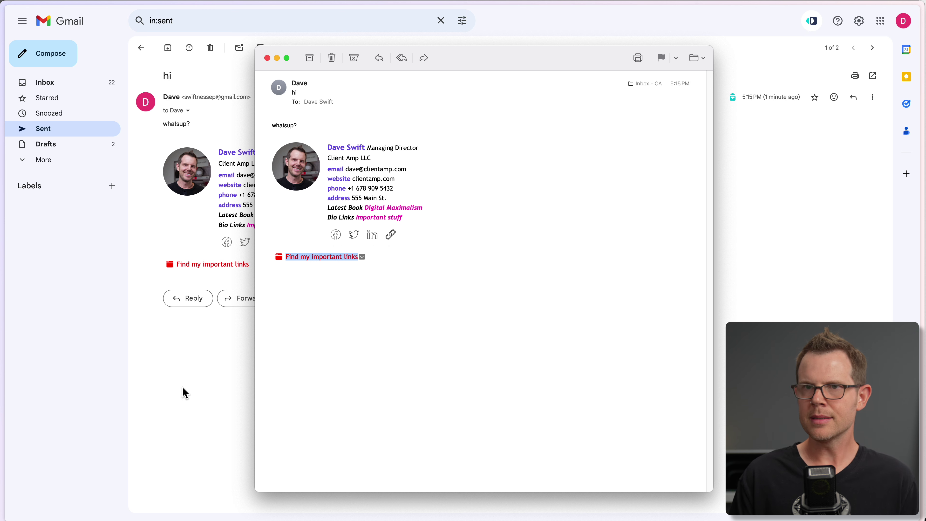
key(super+w)
key(super+l)
key(super+v)
key(Return)
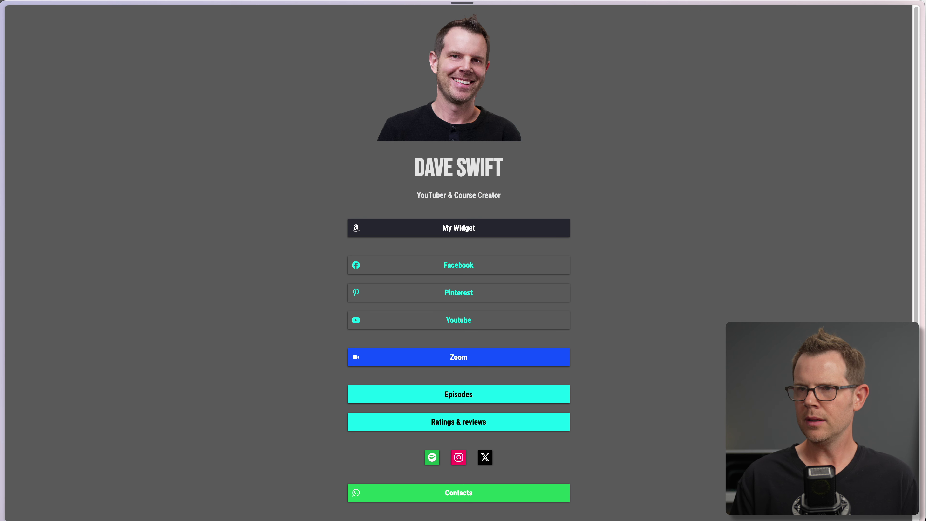
Test the tracked signature link in the address bar, then return to the sent email.
key(super+l)
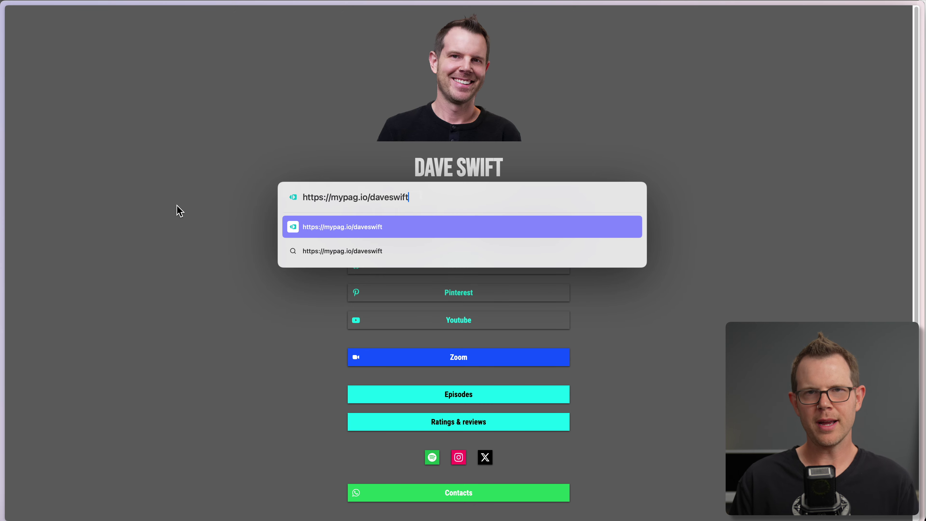
key(Return)
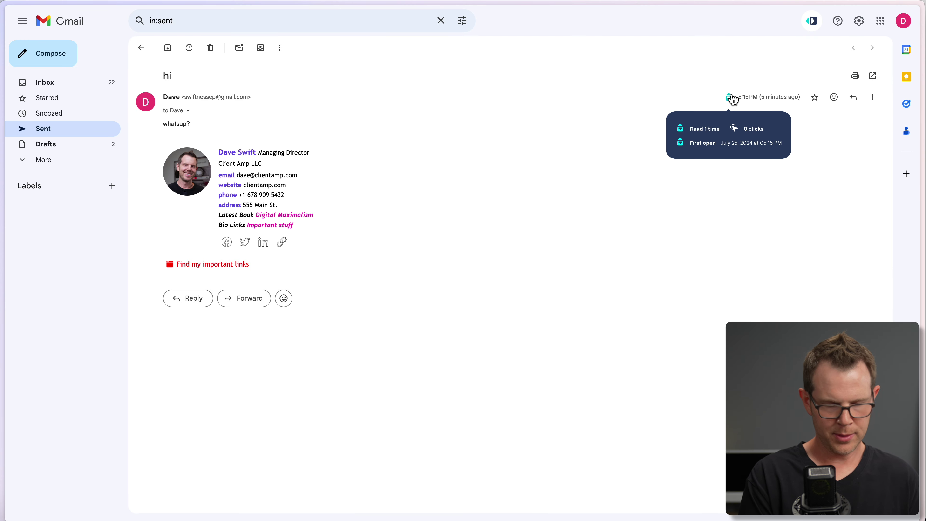
key(super+l)
key(super+v)
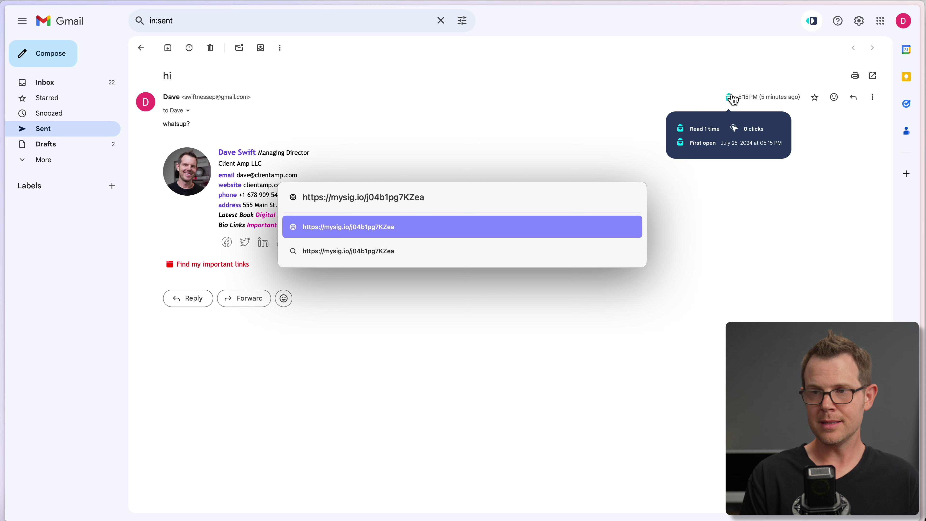
key(Return)
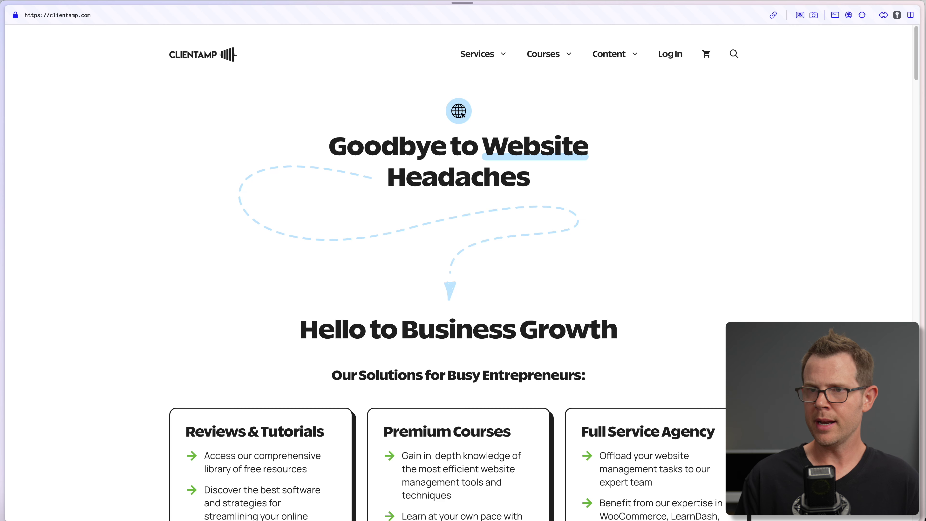
key(super+bracketleft)
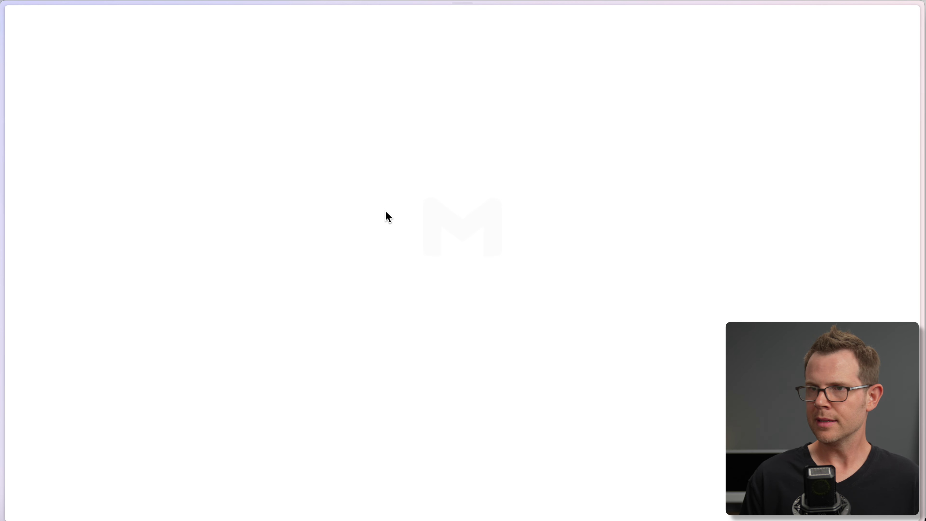
mouse_move(731, 105)
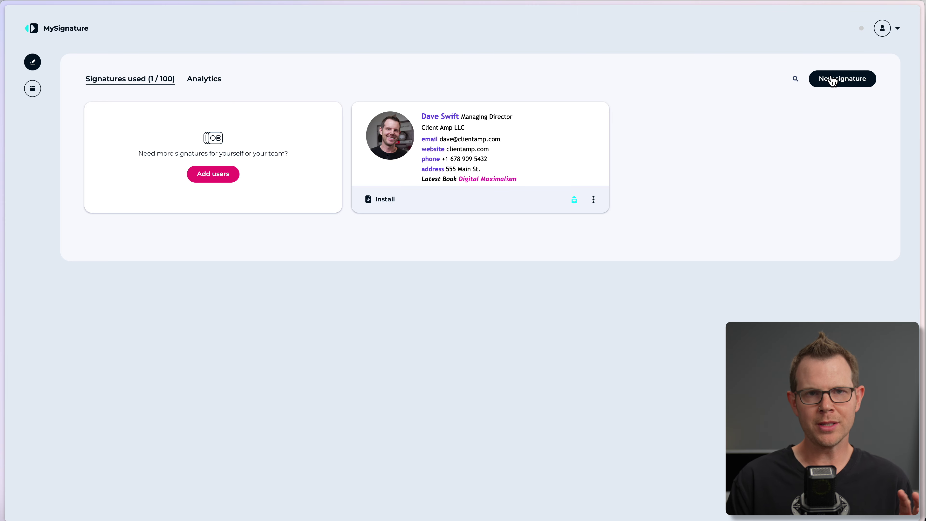
Open the Invite member form from the empty Members list (0 / 99).
click(892, 33)
click(808, 108)
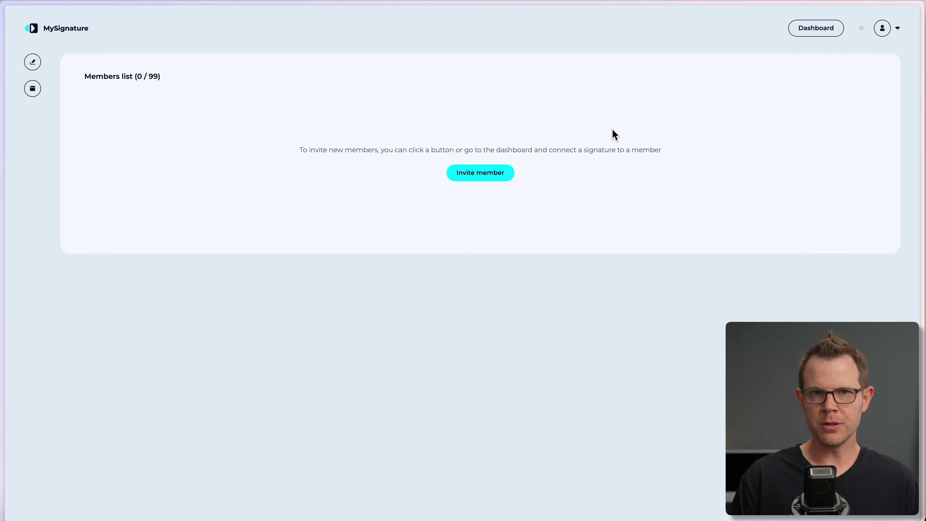
click(501, 172)
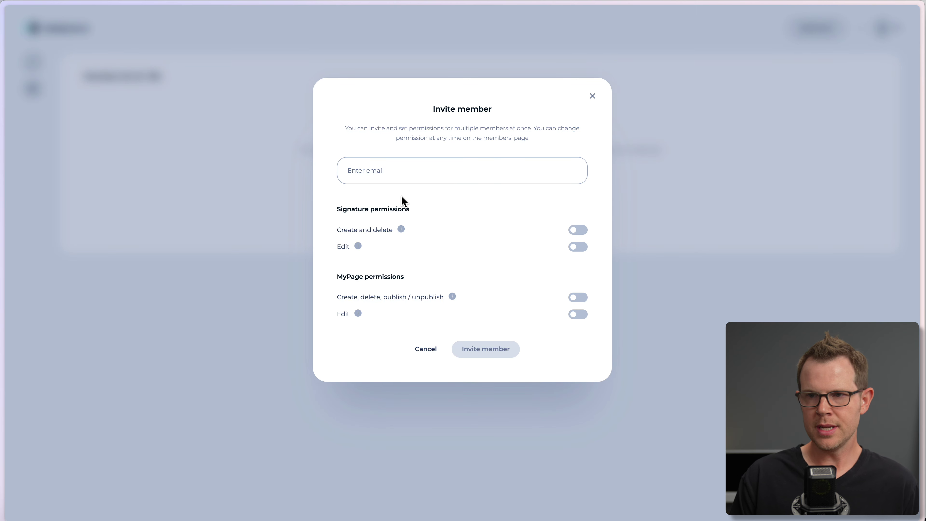